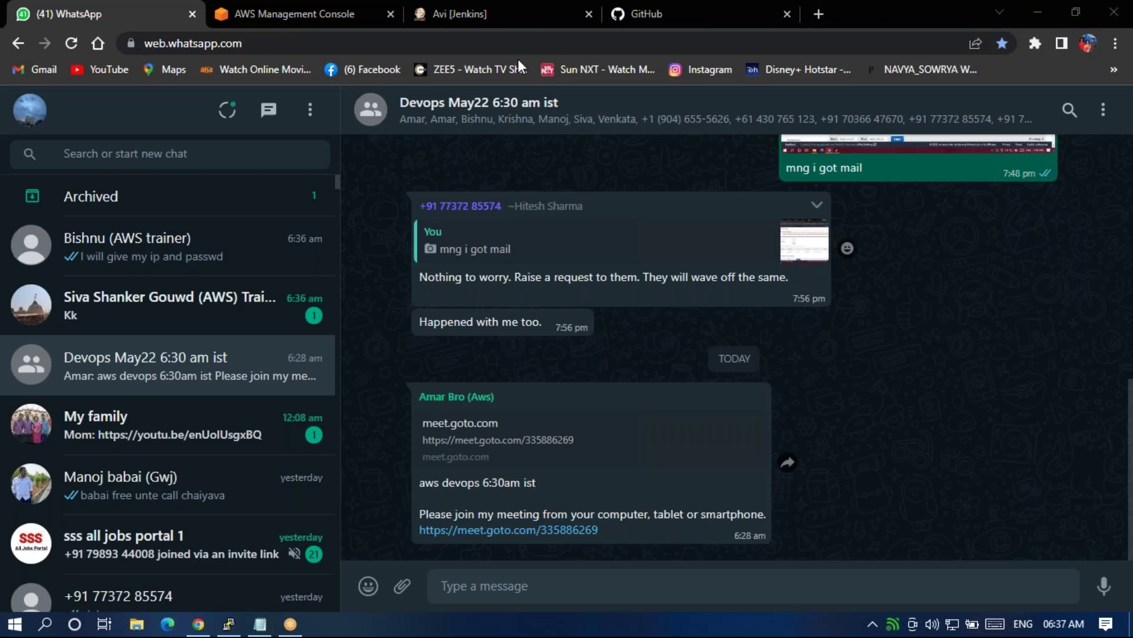
Switch to the Avi job in Jenkins and open its Configure page.
{"action": "left_click", "coordinate": [470, 9]}
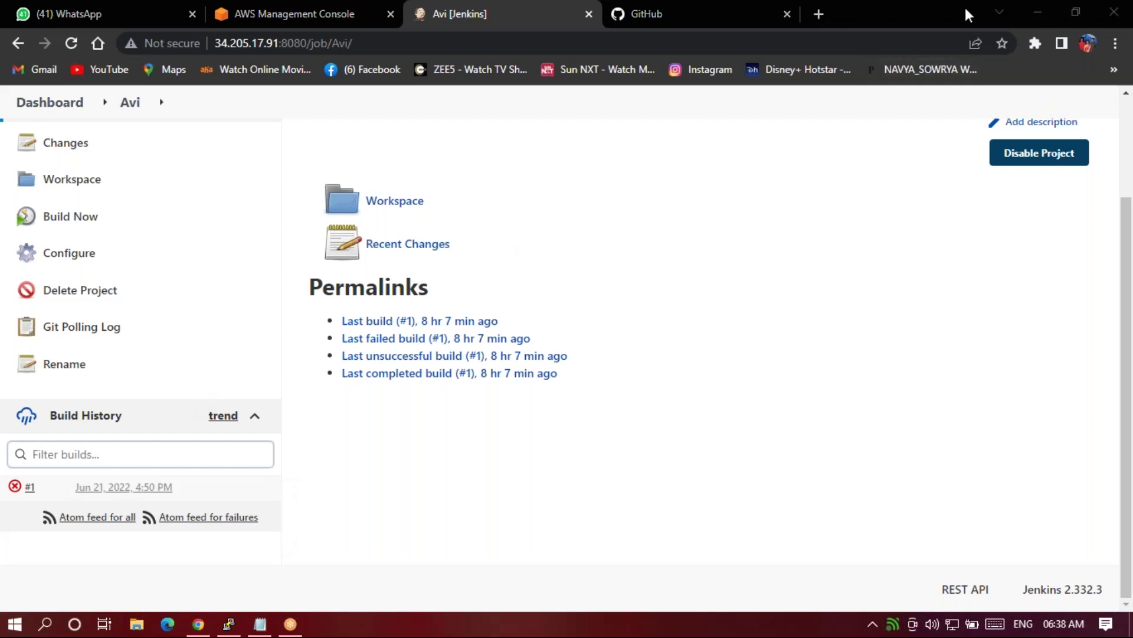
{"action": "left_click", "coordinate": [755, 411]}
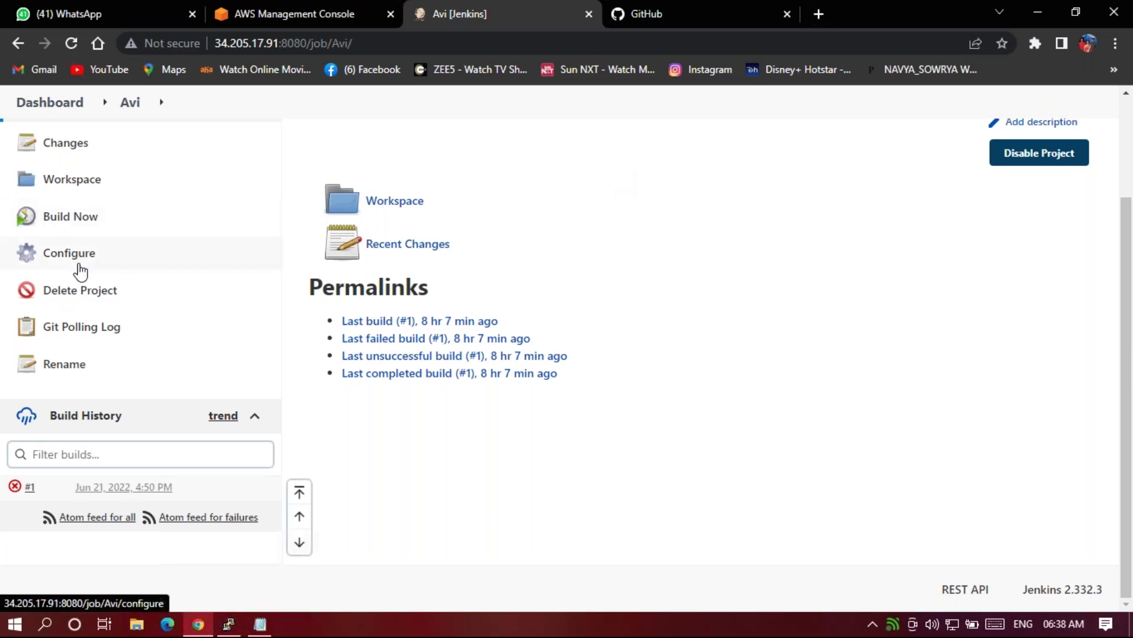
{"action": "left_click", "coordinate": [80, 270]}
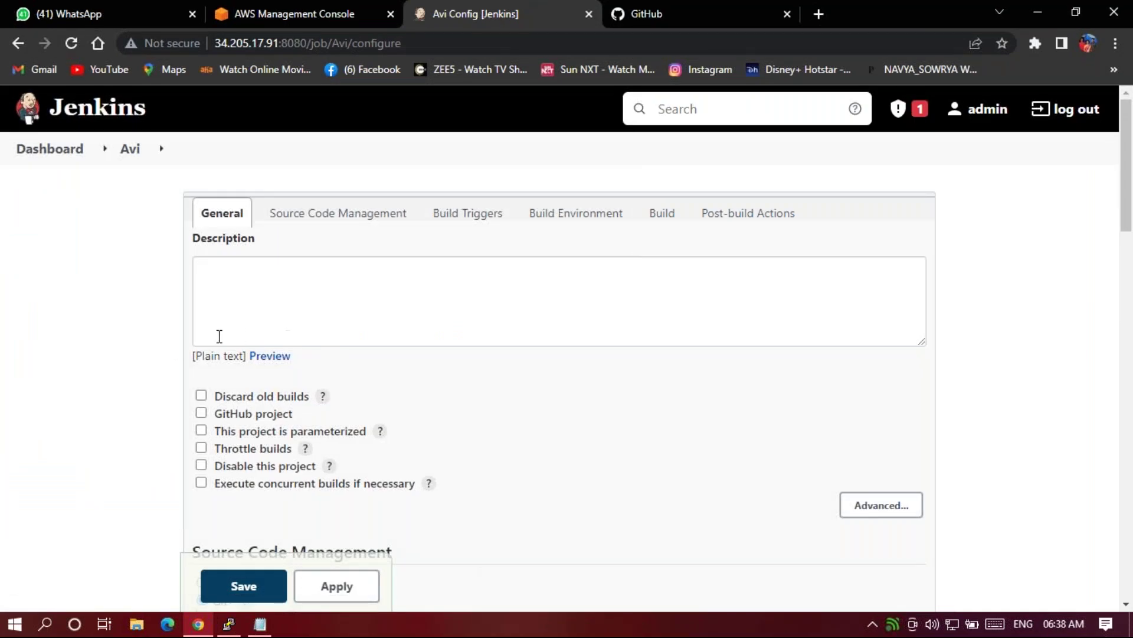
Review the Avi job's Git repository and branch settings and the Poll SCM schedule '* * * * *'.
{"action": "scroll", "coordinate": [158, 387], "scroll_direction": "down", "scroll_amount": 3}
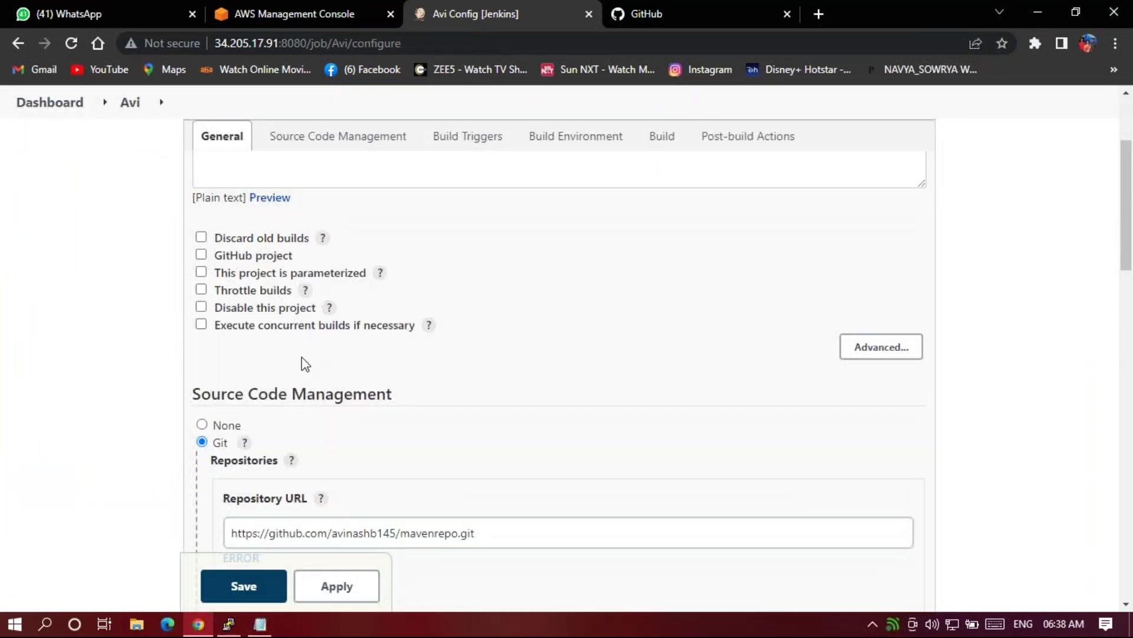
{"action": "scroll", "coordinate": [302, 361], "scroll_direction": "down", "scroll_amount": 1}
{"action": "scroll", "coordinate": [59, 383], "scroll_direction": "down", "scroll_amount": 1}
{"action": "scroll", "coordinate": [136, 380], "scroll_direction": "down", "scroll_amount": 3}
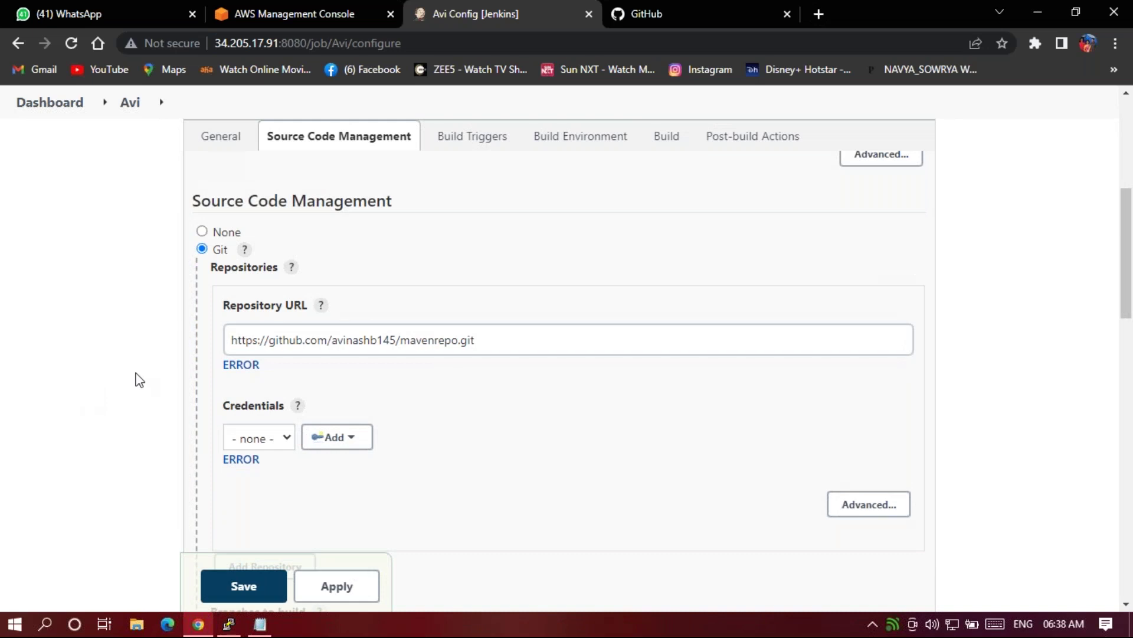
{"action": "scroll", "coordinate": [132, 408], "scroll_direction": "down", "scroll_amount": 5}
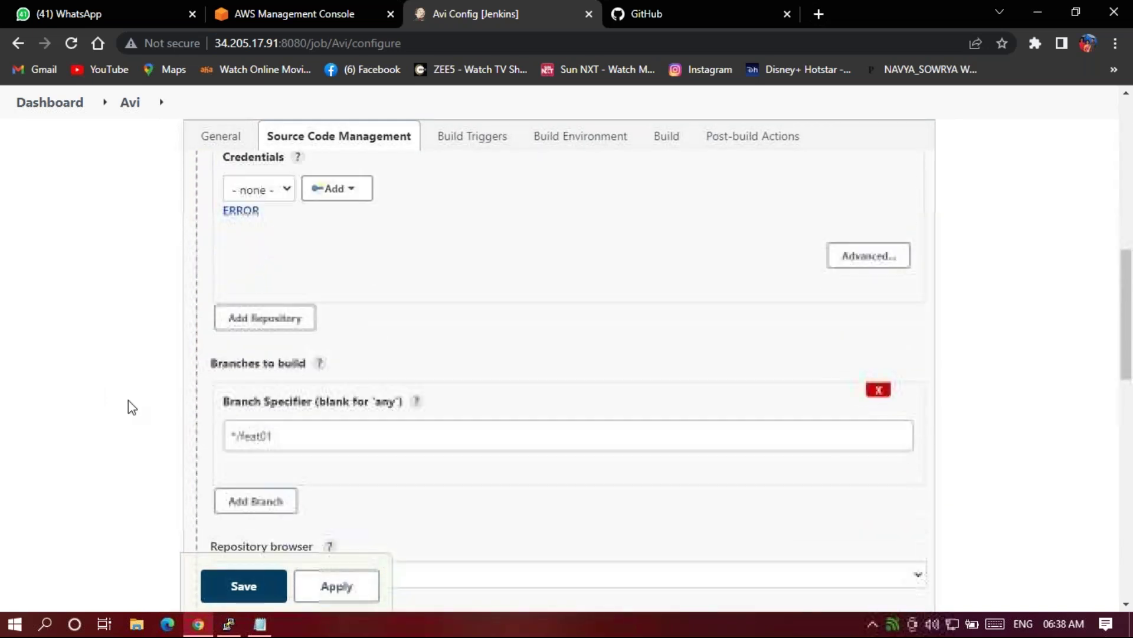
{"action": "scroll", "coordinate": [132, 407], "scroll_direction": "down", "scroll_amount": 5}
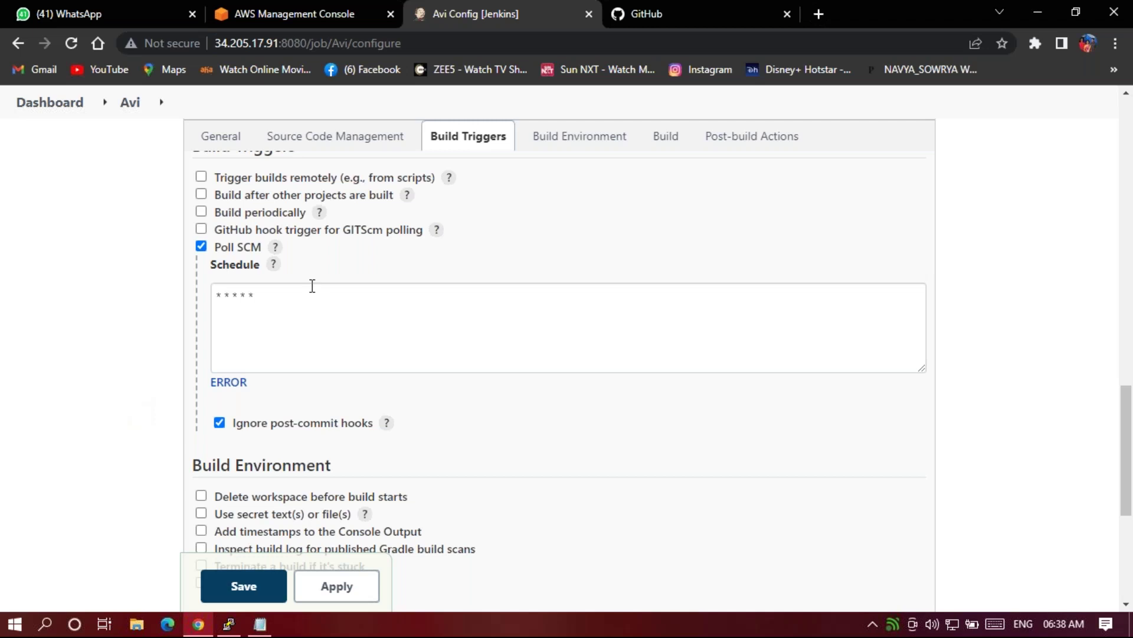
{"action": "triple_click", "coordinate": [306, 291]}
{"action": "left_click", "coordinate": [130, 302]}
{"action": "triple_click", "coordinate": [284, 311]}
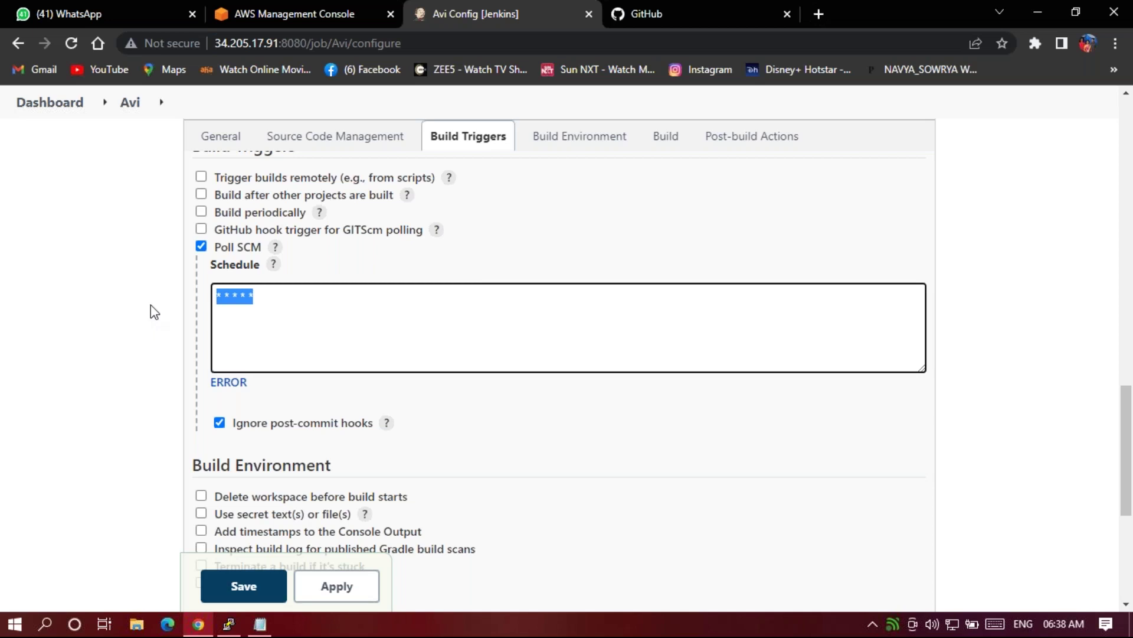
{"action": "scroll", "coordinate": [152, 367], "scroll_direction": "down", "scroll_amount": 4}
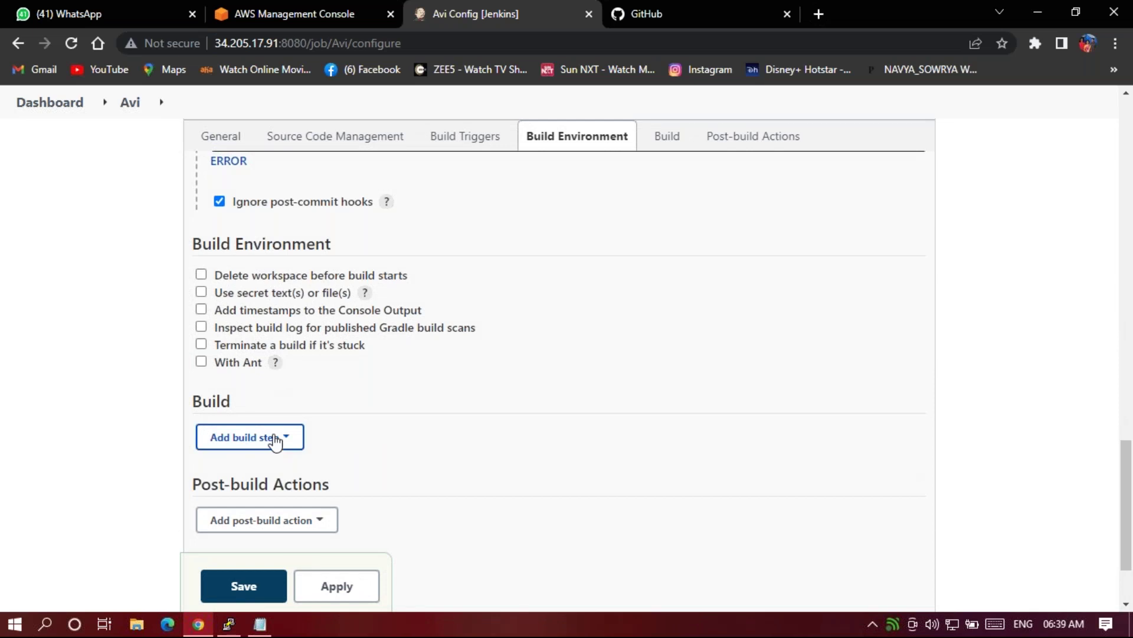
Add an Execute shell build step with the command 'mvn package' and save the job.
{"action": "left_click", "coordinate": [273, 439]}
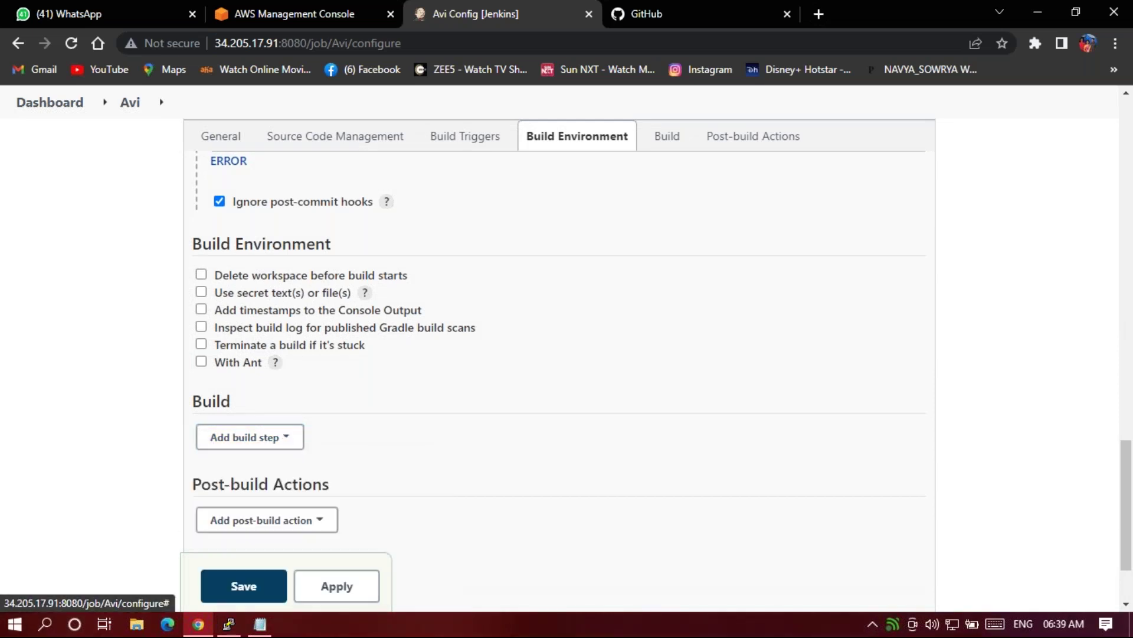
{"action": "left_click", "coordinate": [242, 484]}
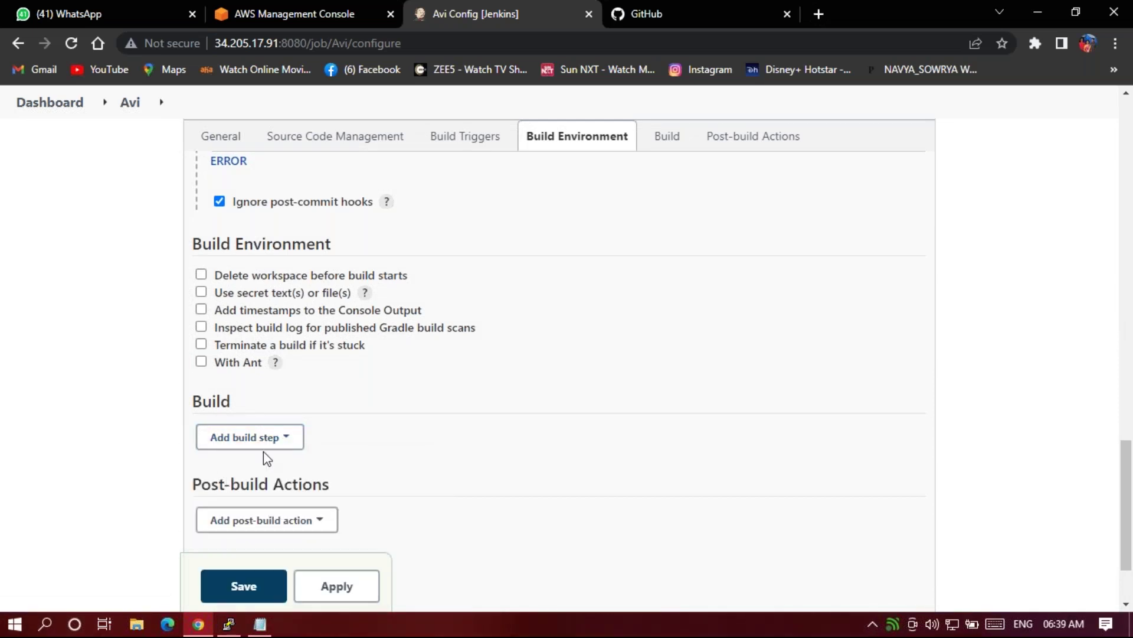
{"action": "scroll", "coordinate": [432, 436], "scroll_direction": "down", "scroll_amount": 1}
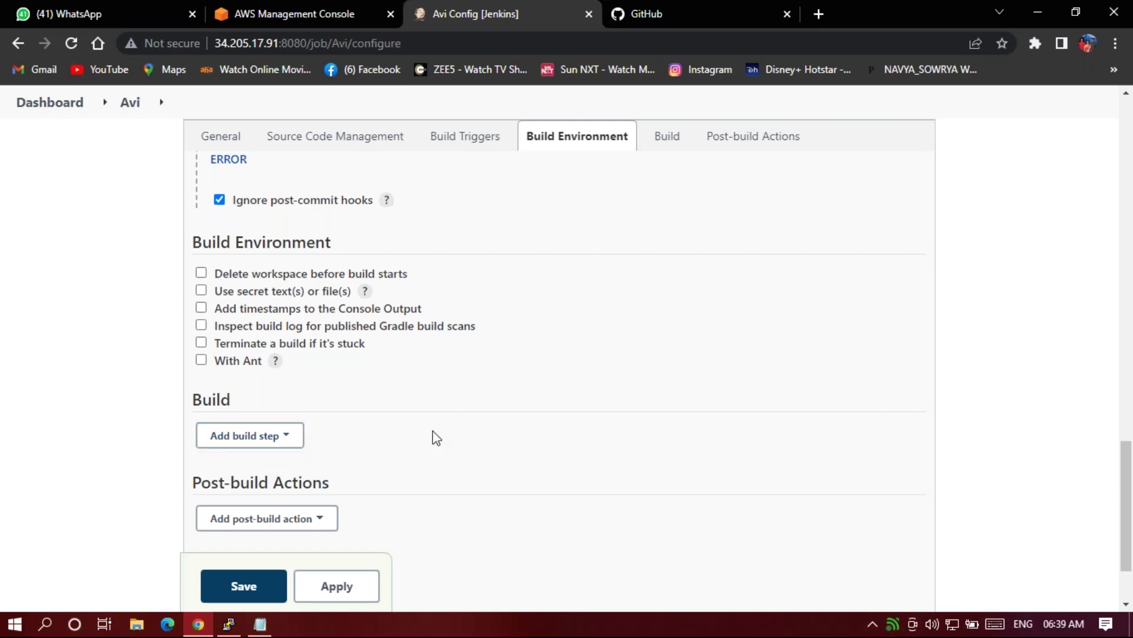
{"action": "left_click", "coordinate": [255, 384]}
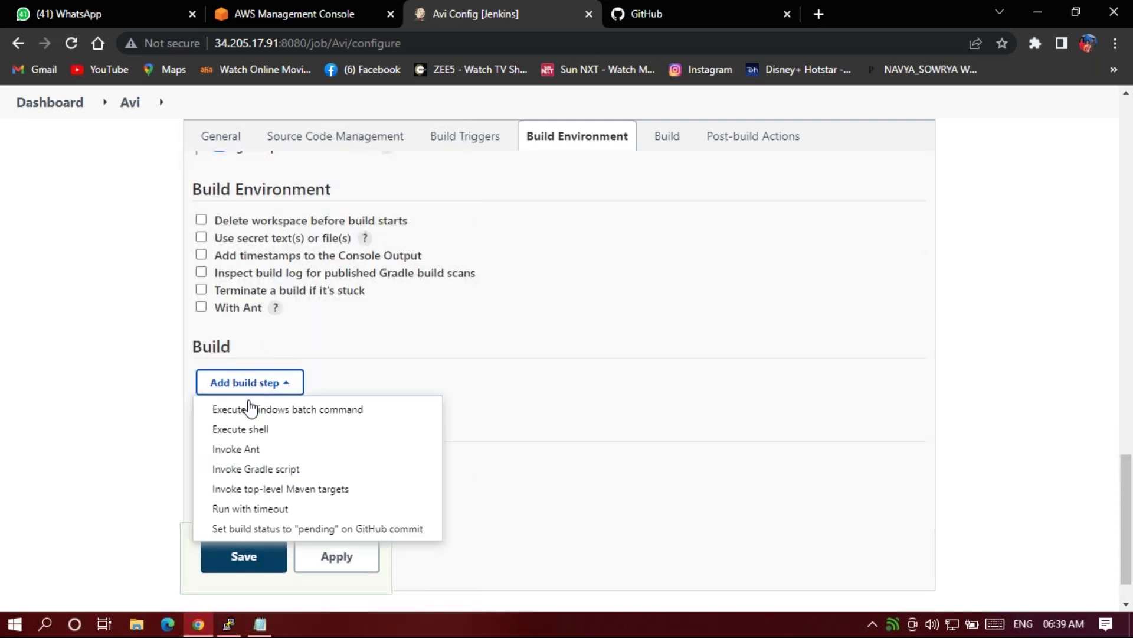
{"action": "left_click", "coordinate": [260, 438]}
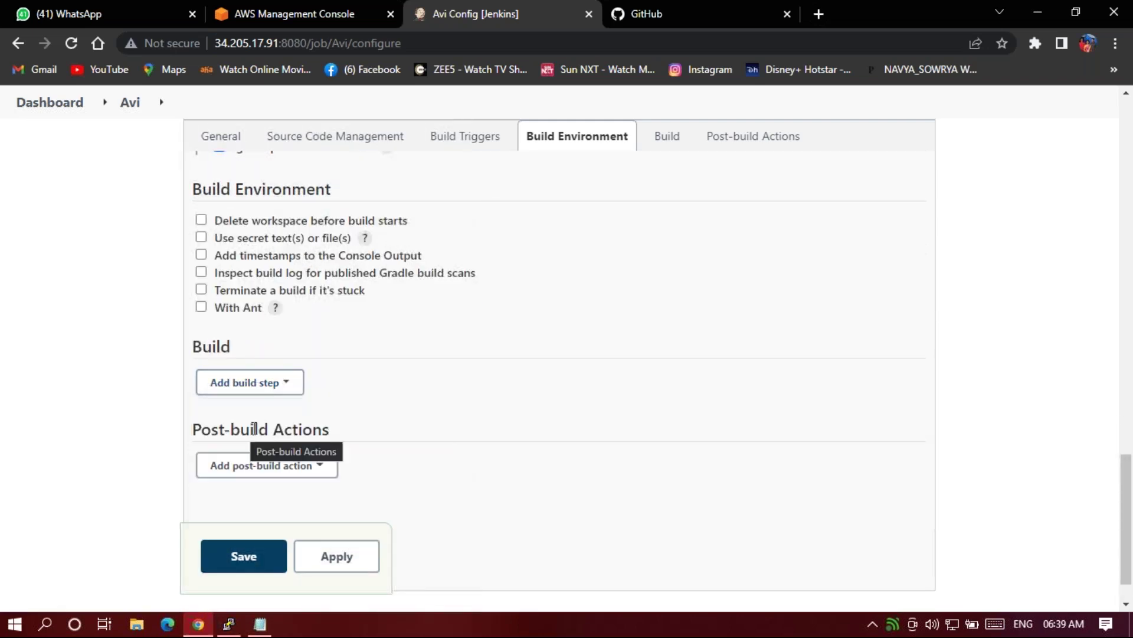
{"action": "left_click", "coordinate": [314, 453]}
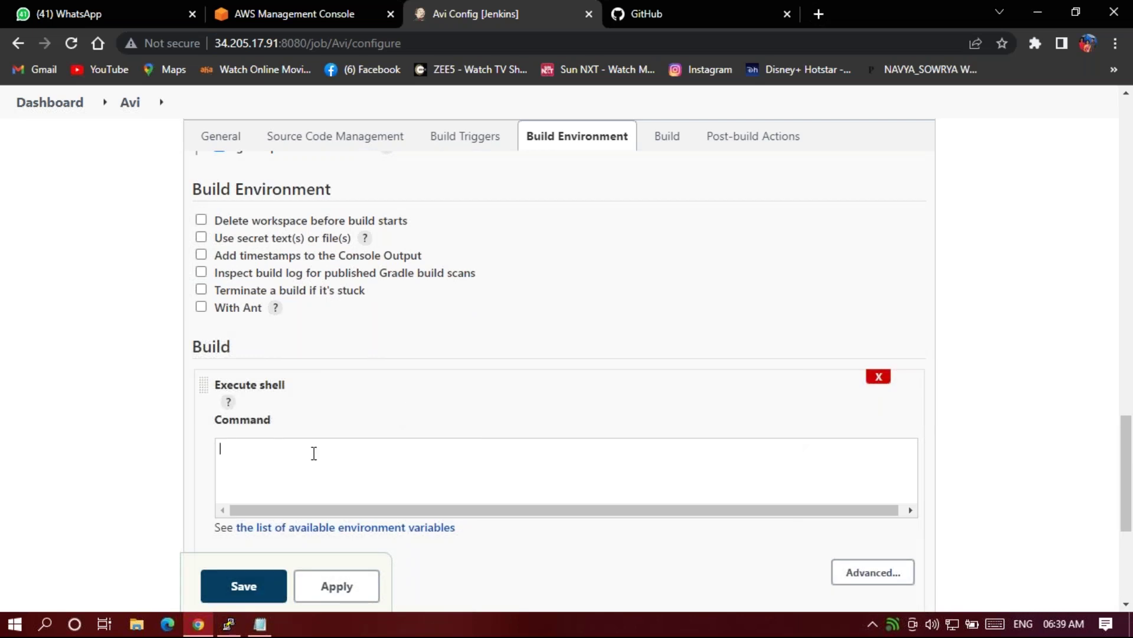
{"action": "type", "text": "mvn "}
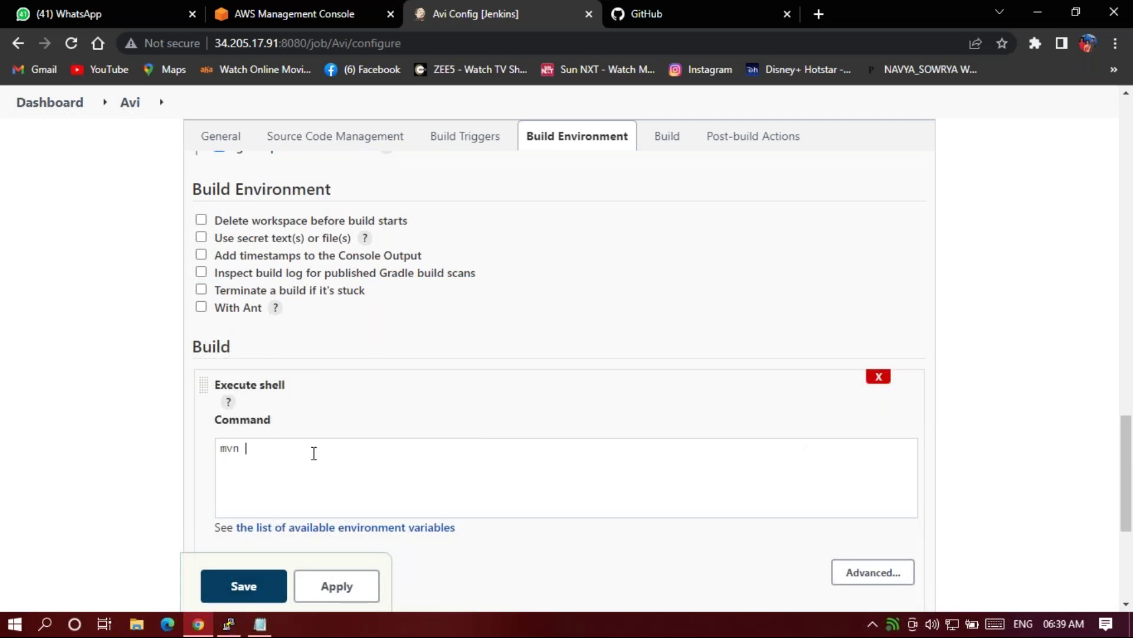
{"action": "type", "text": "package"}
{"action": "left_click", "coordinate": [245, 591]}
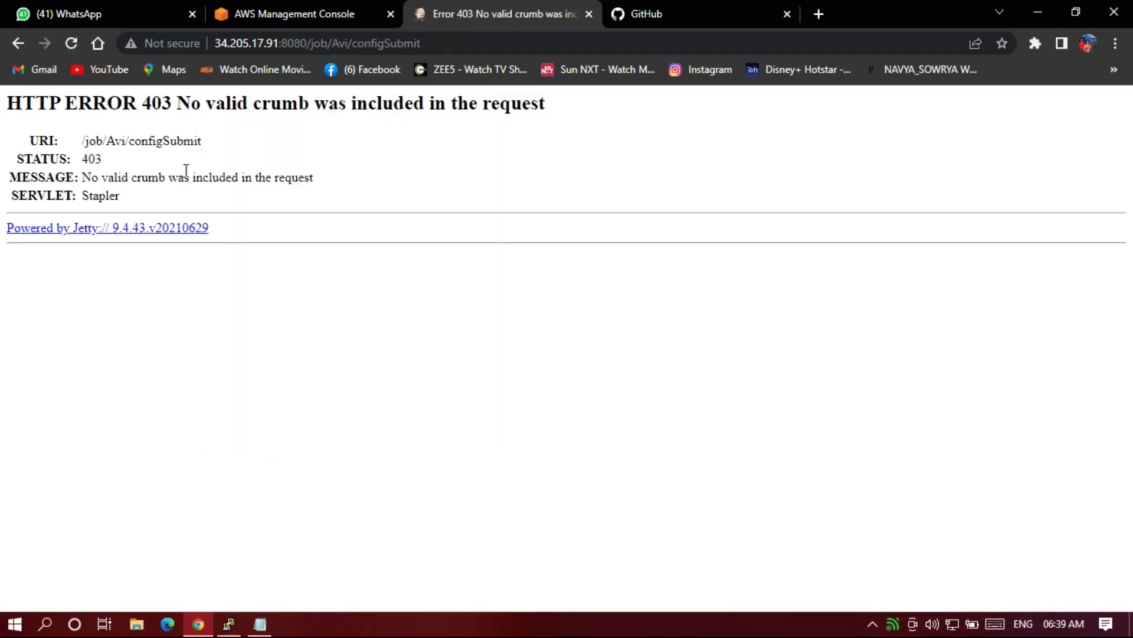
Reload and resubmit the 403 crumb-error page, then go back to the Avi Configure page.
{"action": "left_click", "coordinate": [72, 45]}
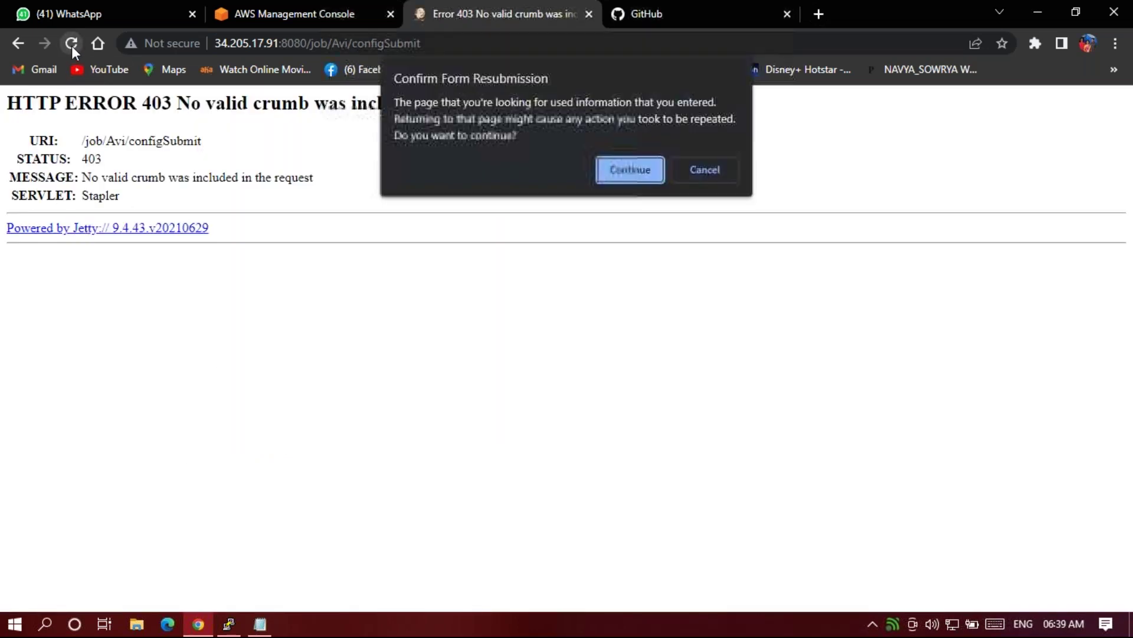
{"action": "left_click", "coordinate": [646, 169]}
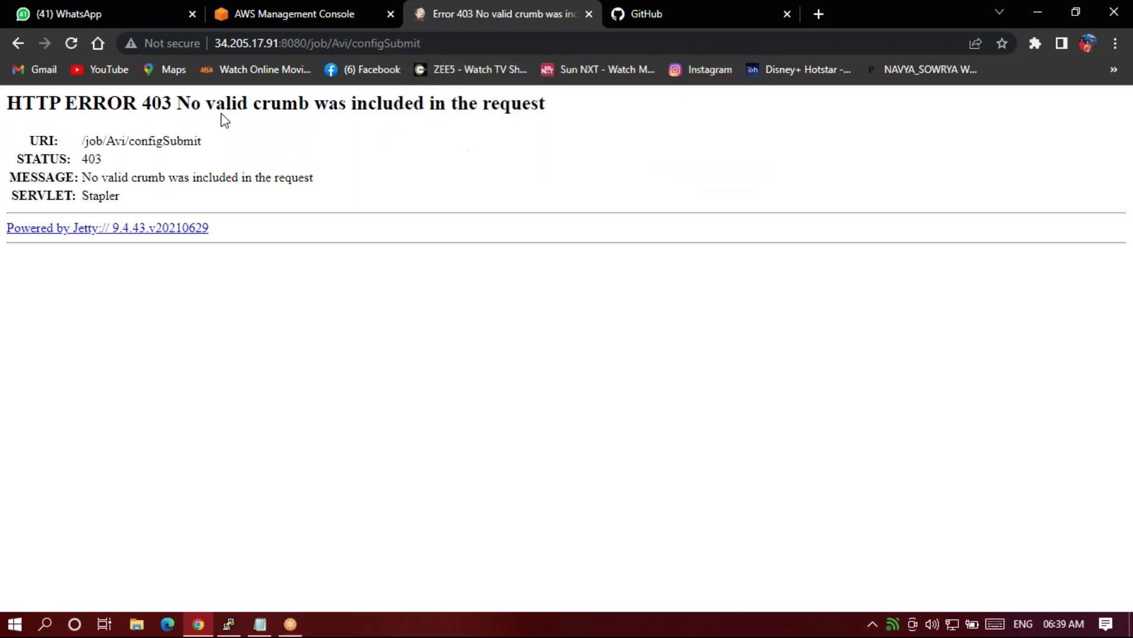
{"action": "left_click", "coordinate": [17, 44]}
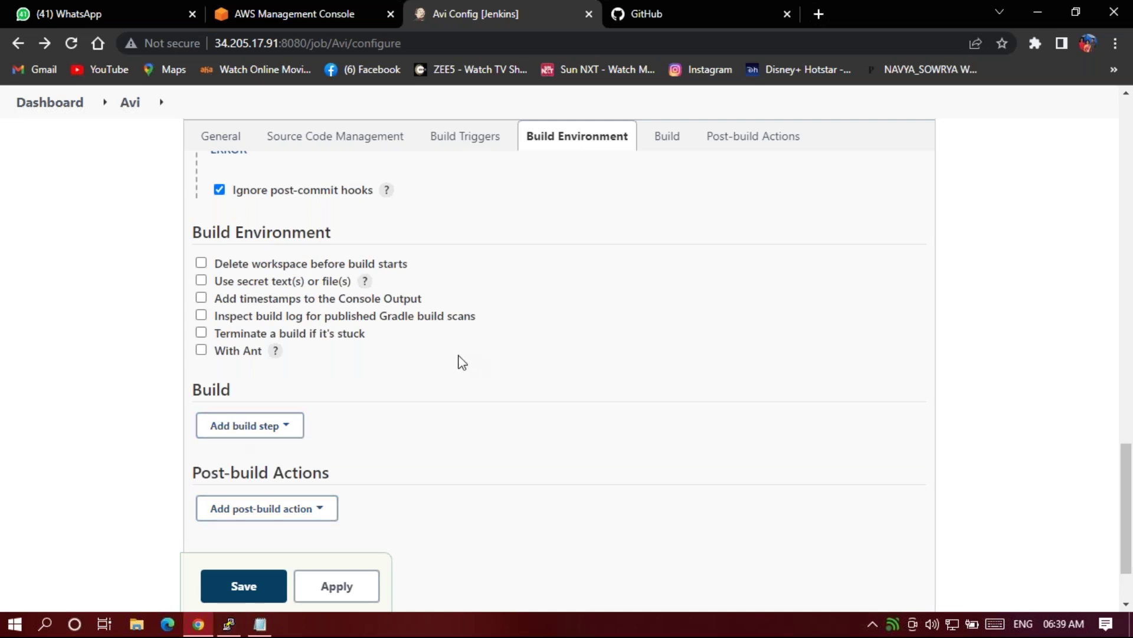
Add another Execute shell build step and enter 'mvn pack' as its command.
{"action": "left_click", "coordinate": [291, 430]}
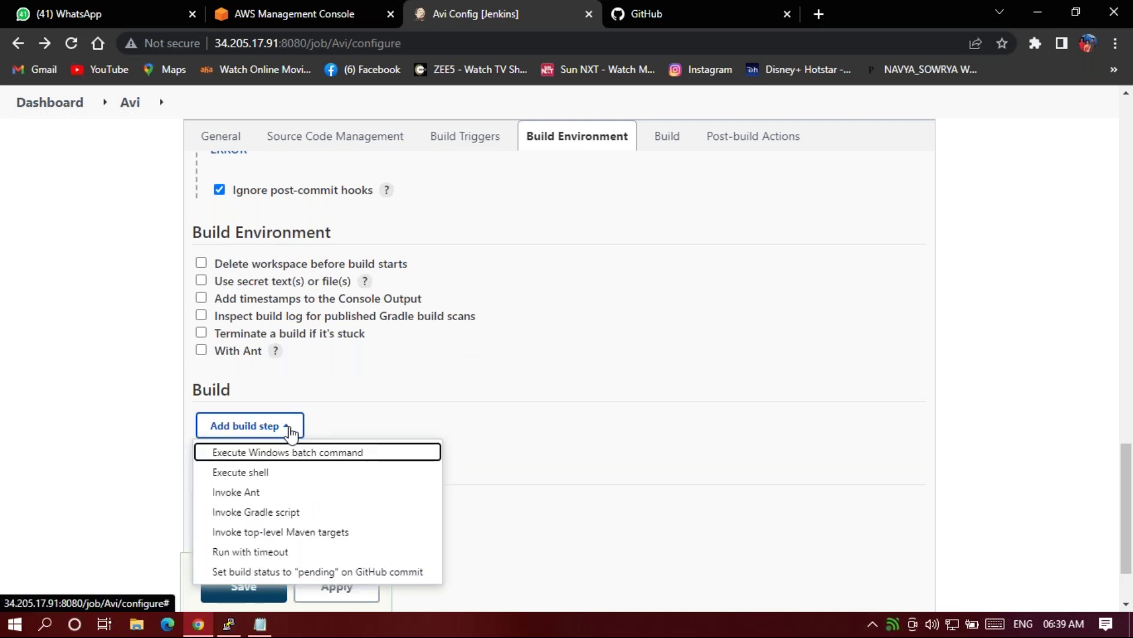
{"action": "left_click", "coordinate": [258, 476]}
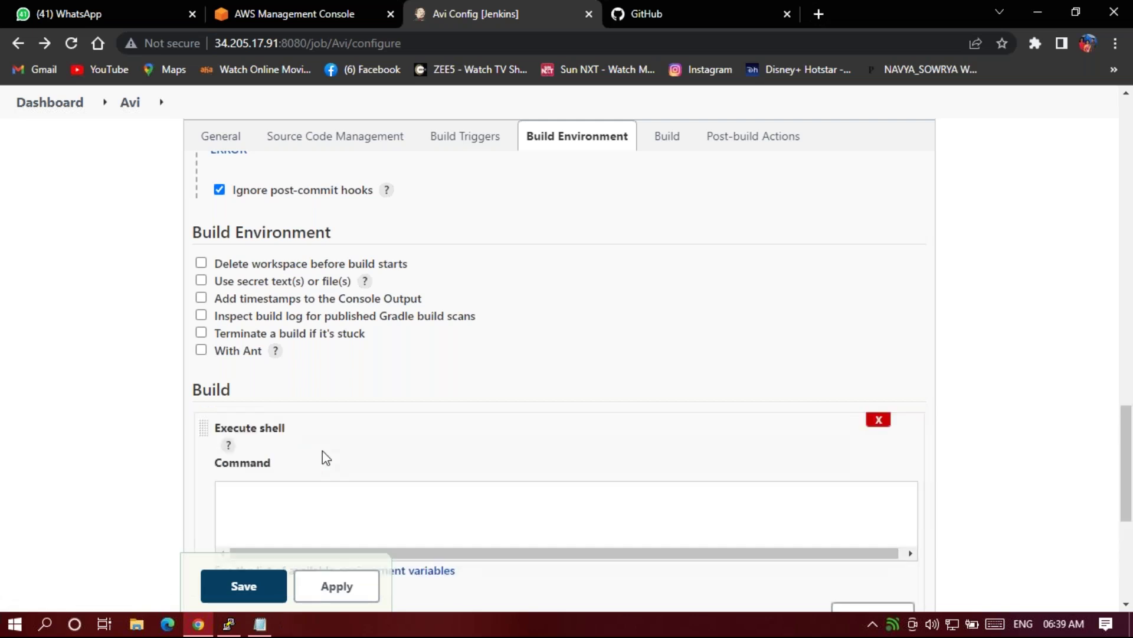
{"action": "scroll", "coordinate": [285, 469], "scroll_direction": "down", "scroll_amount": 1}
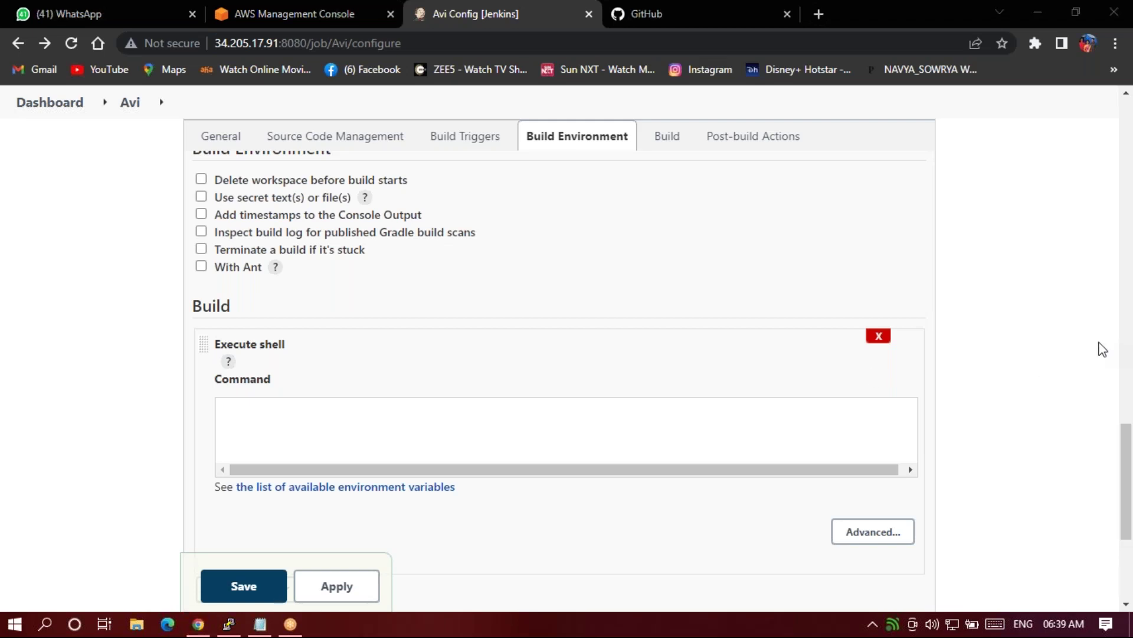
{"action": "left_click", "coordinate": [237, 427]}
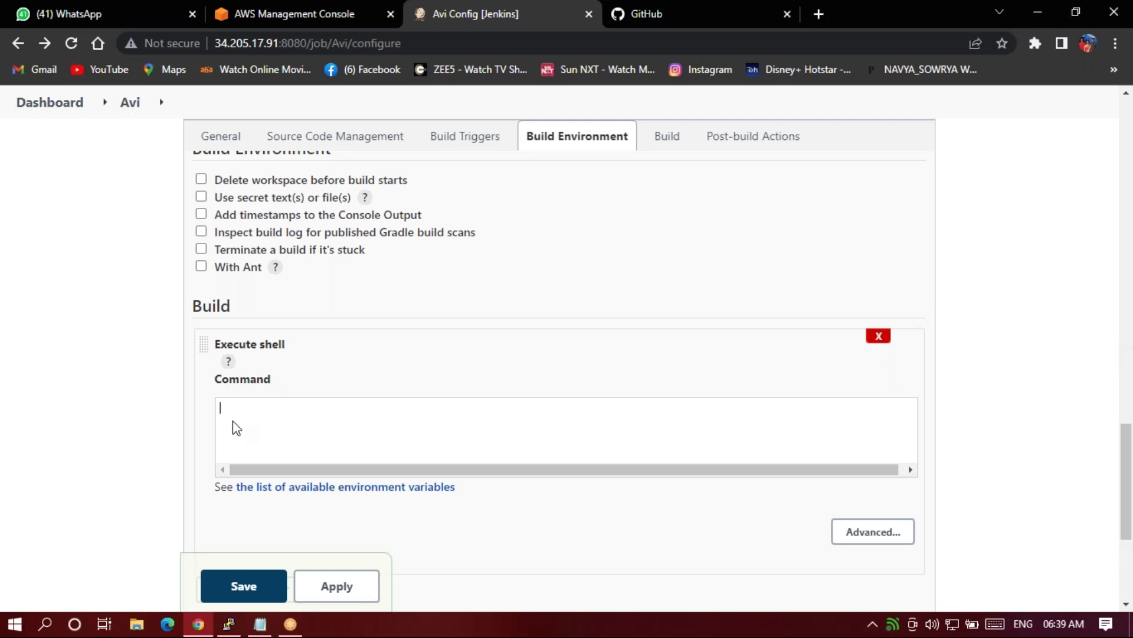
{"action": "type", "text": "m"}
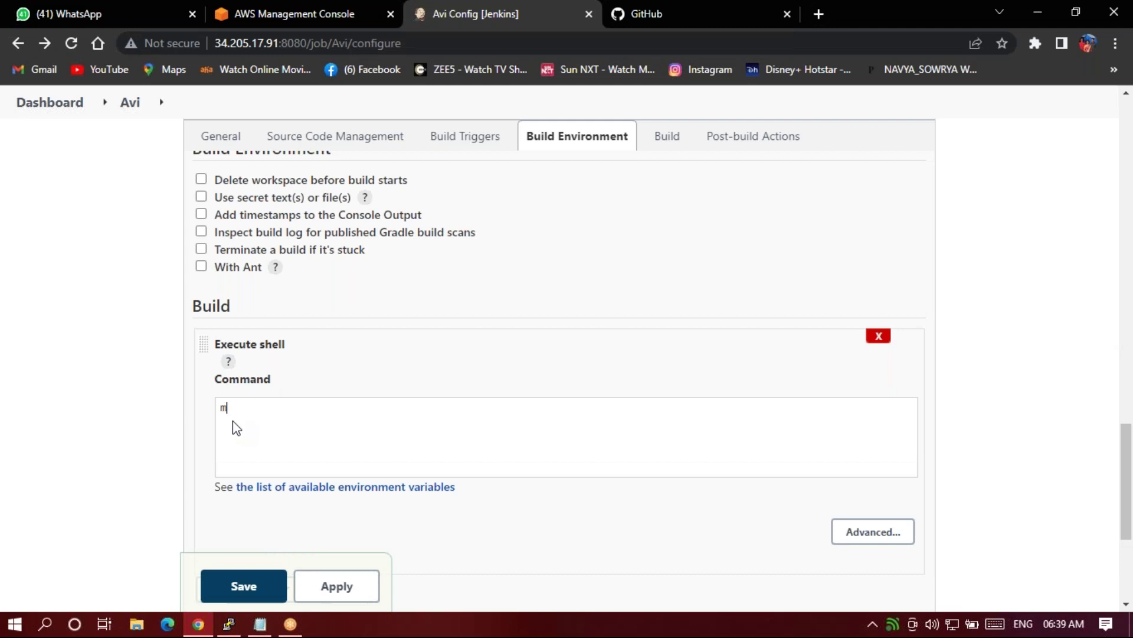
{"action": "type", "text": "vn"}
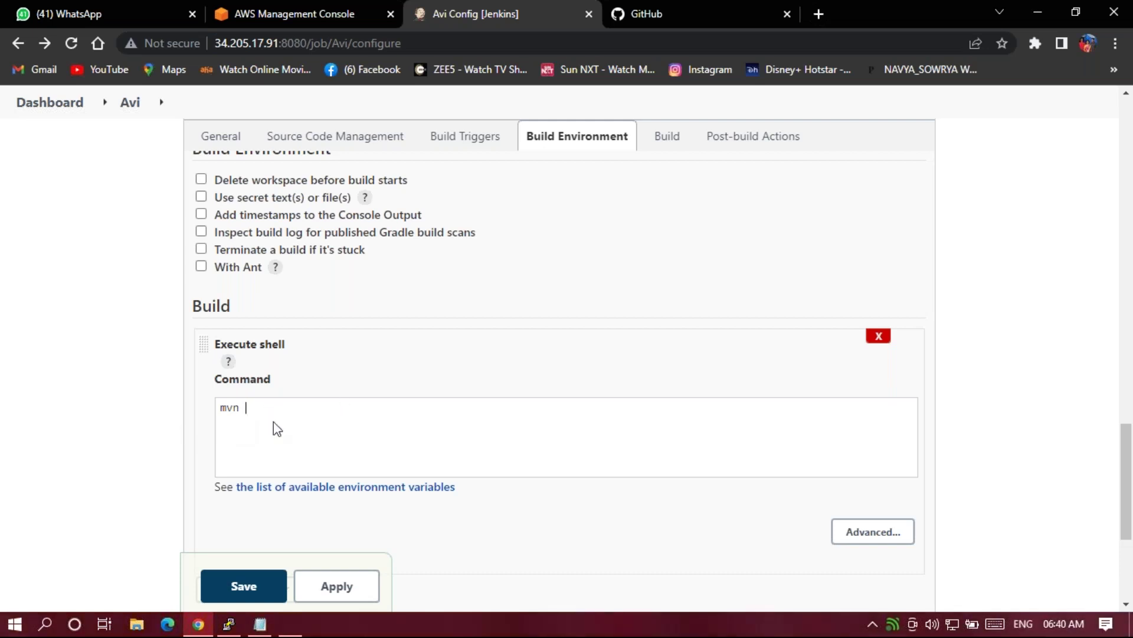
{"action": "type", "text": "pack"}
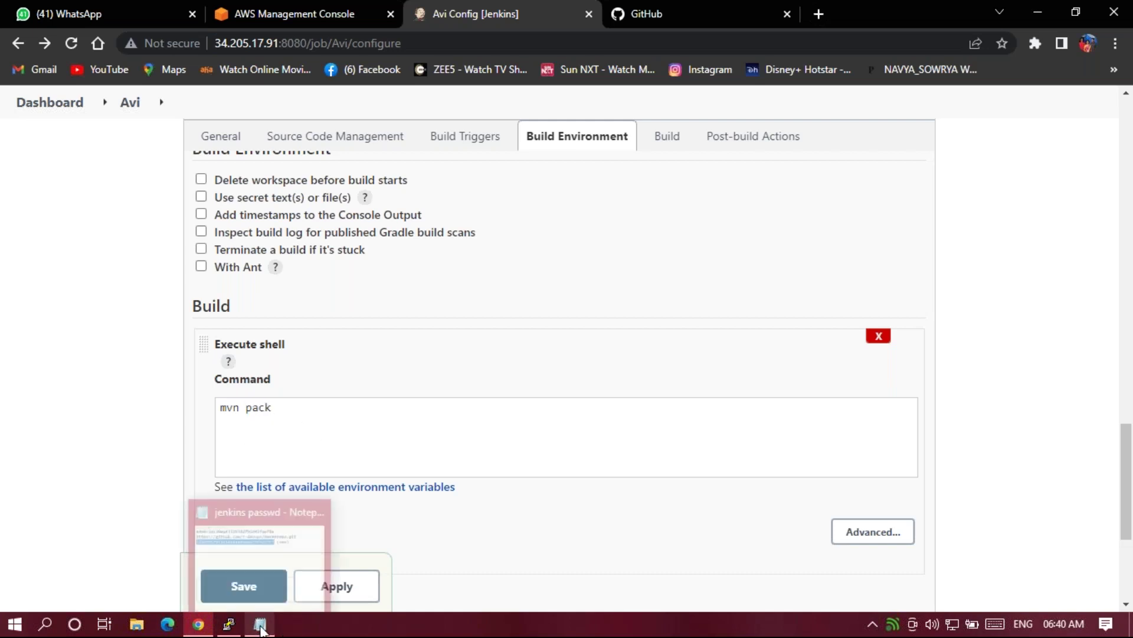
Maximize the Notepad notes, add the line 'maven >> pom.xml', then return to the browser.
{"action": "left_click", "coordinate": [260, 625]}
{"action": "left_click", "coordinate": [918, 216]}
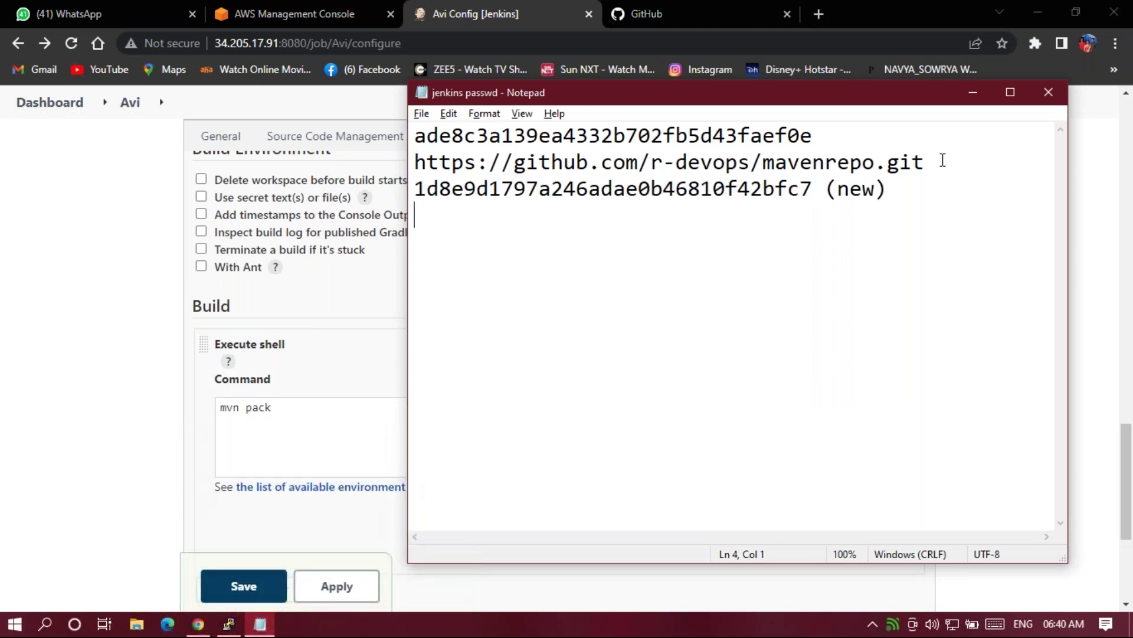
{"action": "left_click", "coordinate": [1010, 92]}
{"action": "key", "text": "Return"}
{"action": "key", "text": "Return"}
{"action": "key", "text": "Return"}
{"action": "key", "text": "Return"}
{"action": "type", "text": "m"}
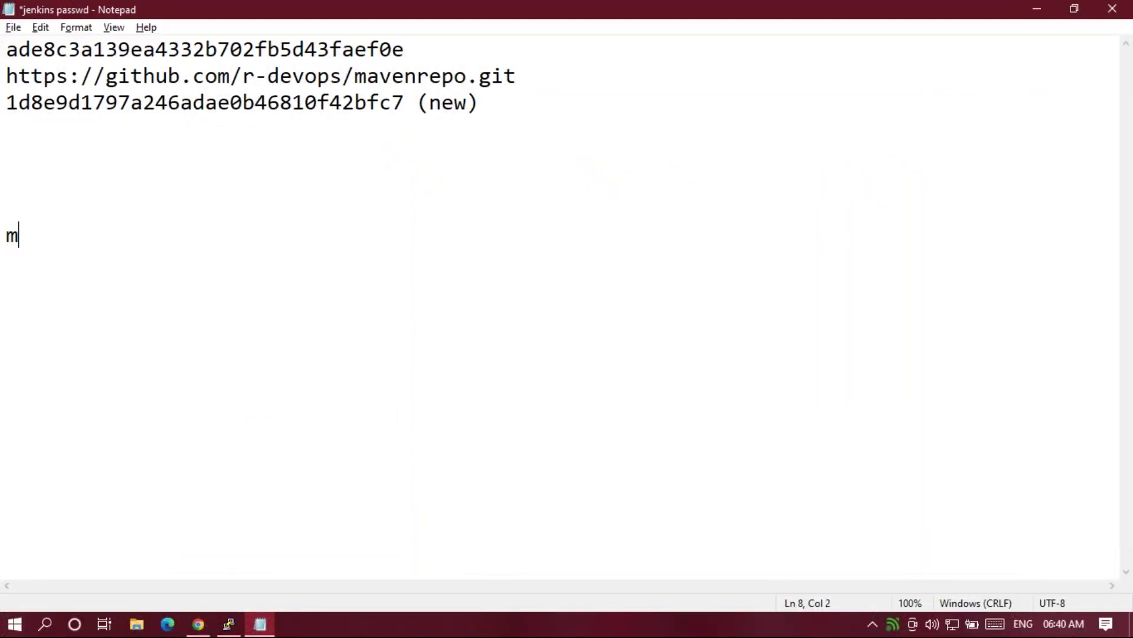
{"action": "type", "text": "aven  >> "}
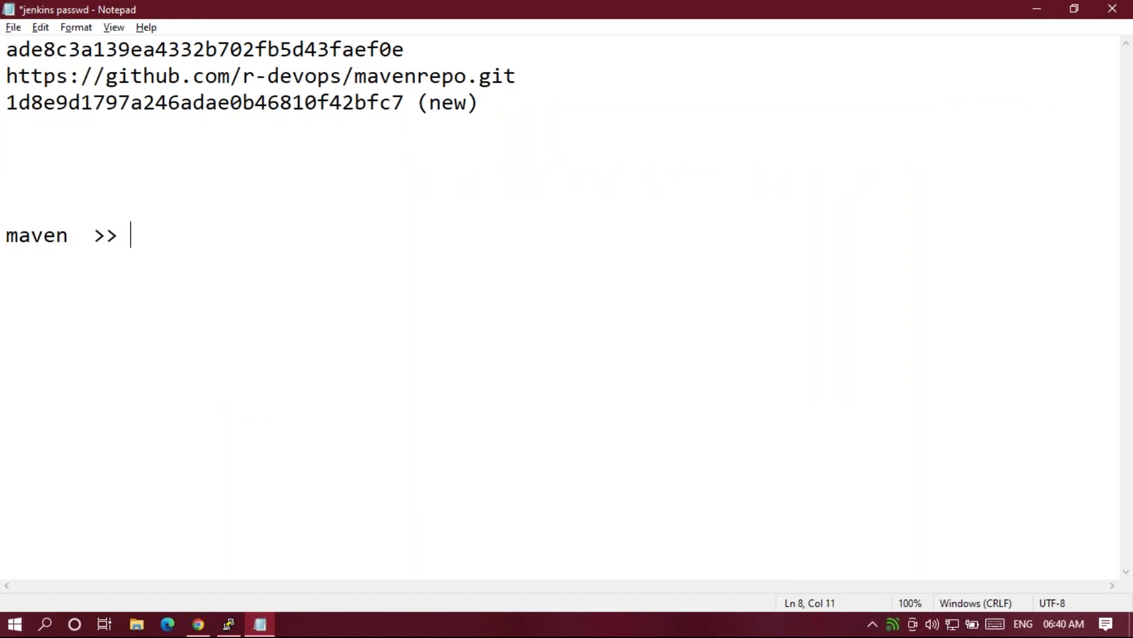
{"action": "type", "text": "pom.xml"}
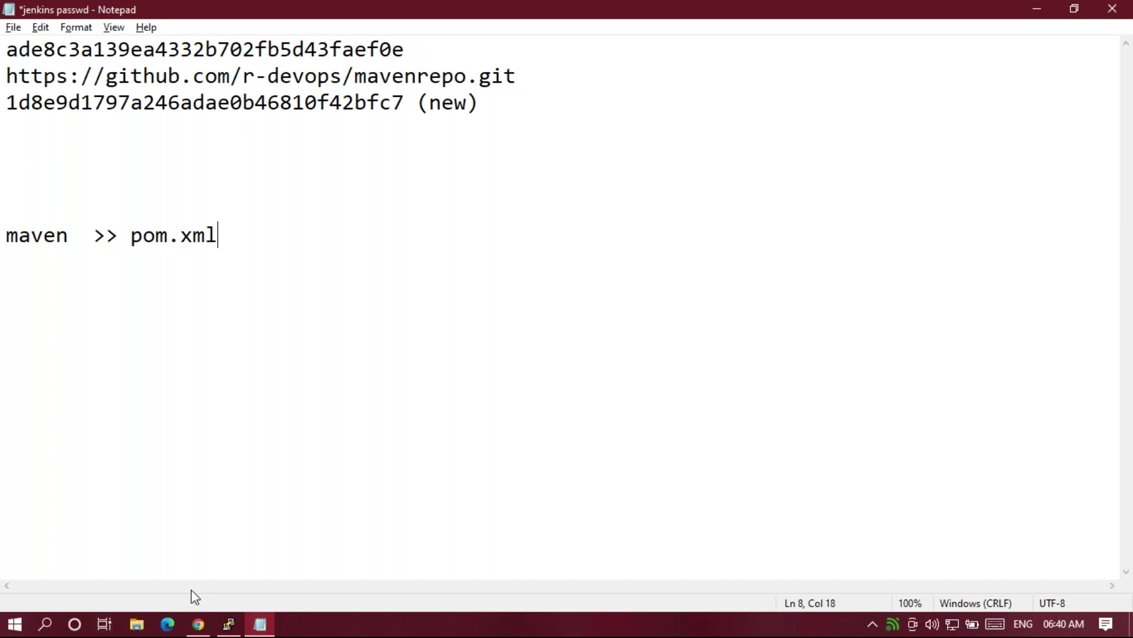
{"action": "left_click", "coordinate": [201, 621]}
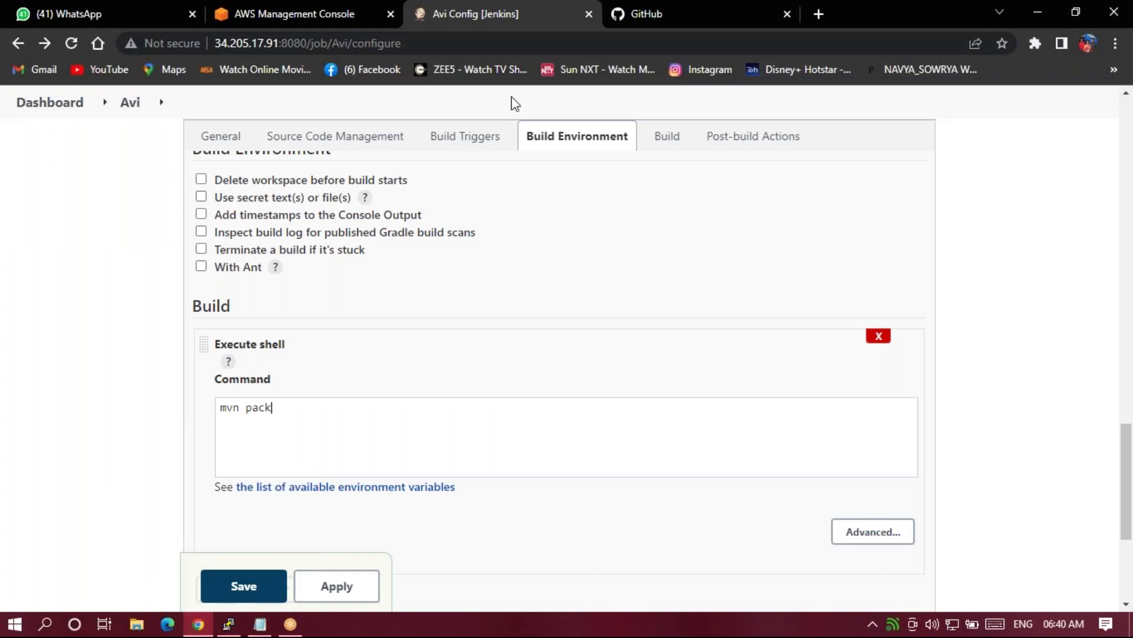
Open the forked mavenrepo repository on GitHub and switch it to the feat01 branch.
{"action": "left_click", "coordinate": [654, 9]}
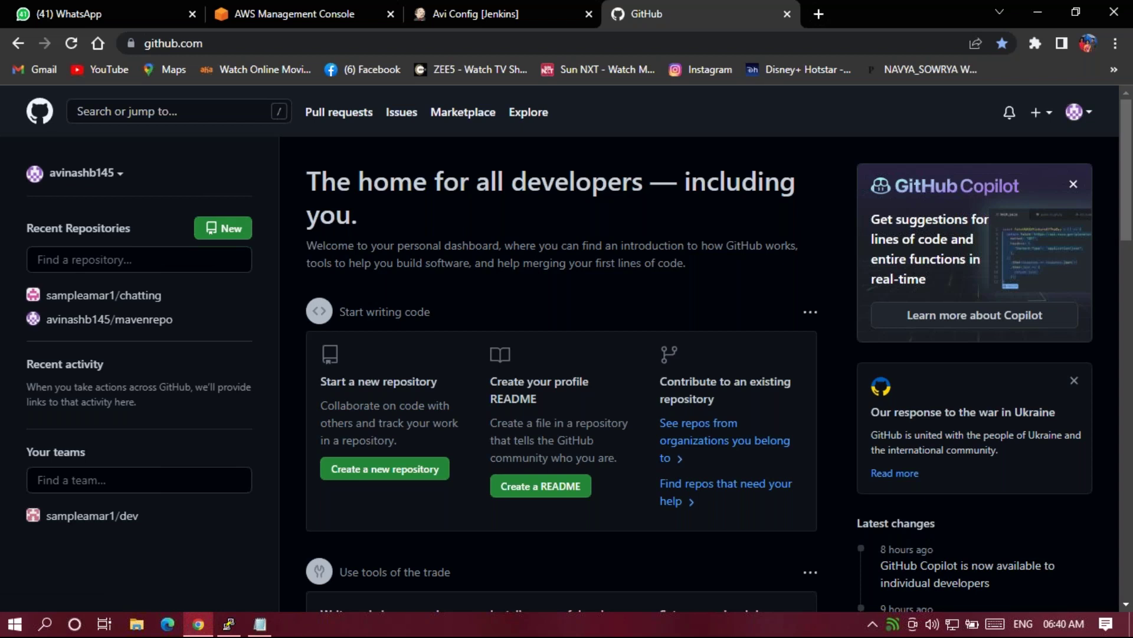
{"action": "left_click", "coordinate": [107, 322]}
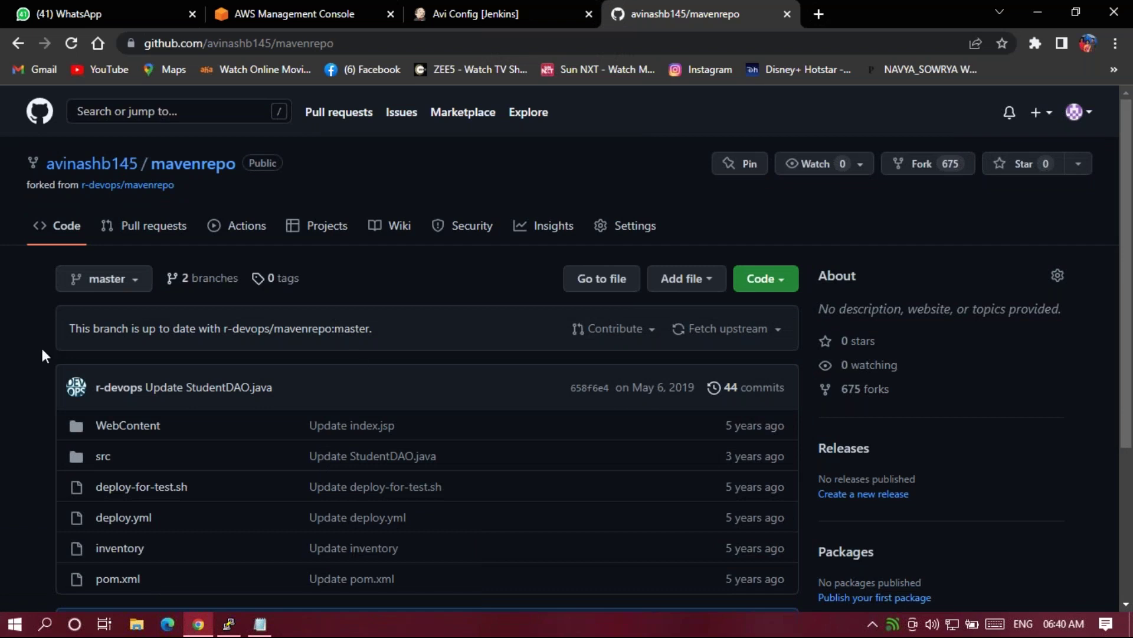
{"action": "scroll", "coordinate": [75, 486], "scroll_direction": "down", "scroll_amount": 1}
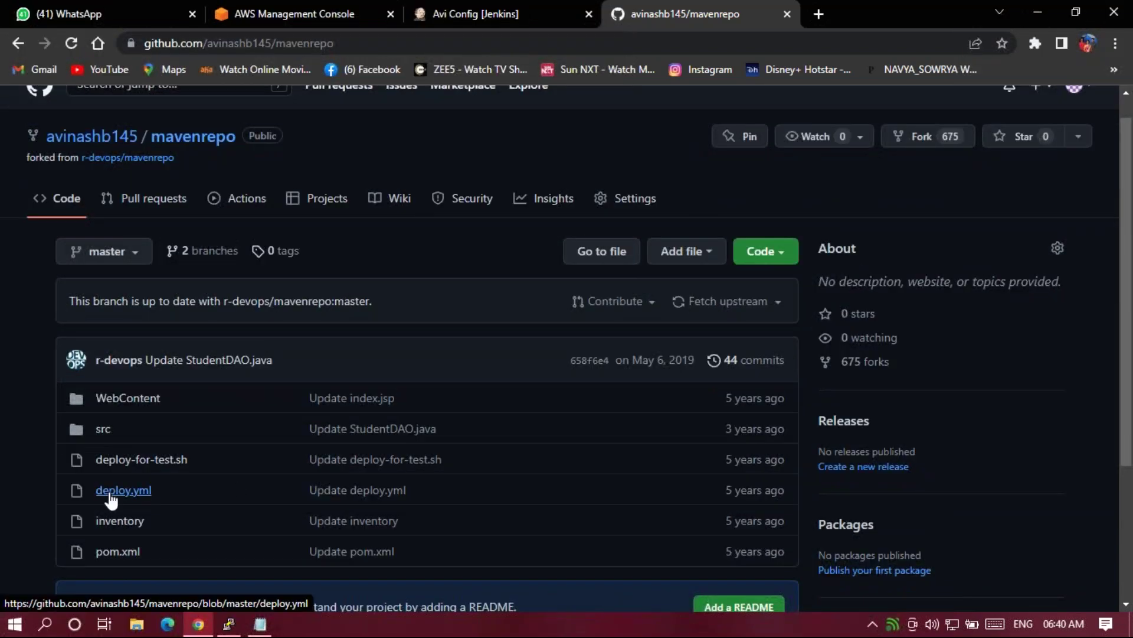
{"action": "left_click", "coordinate": [133, 254]}
{"action": "left_click", "coordinate": [118, 416]}
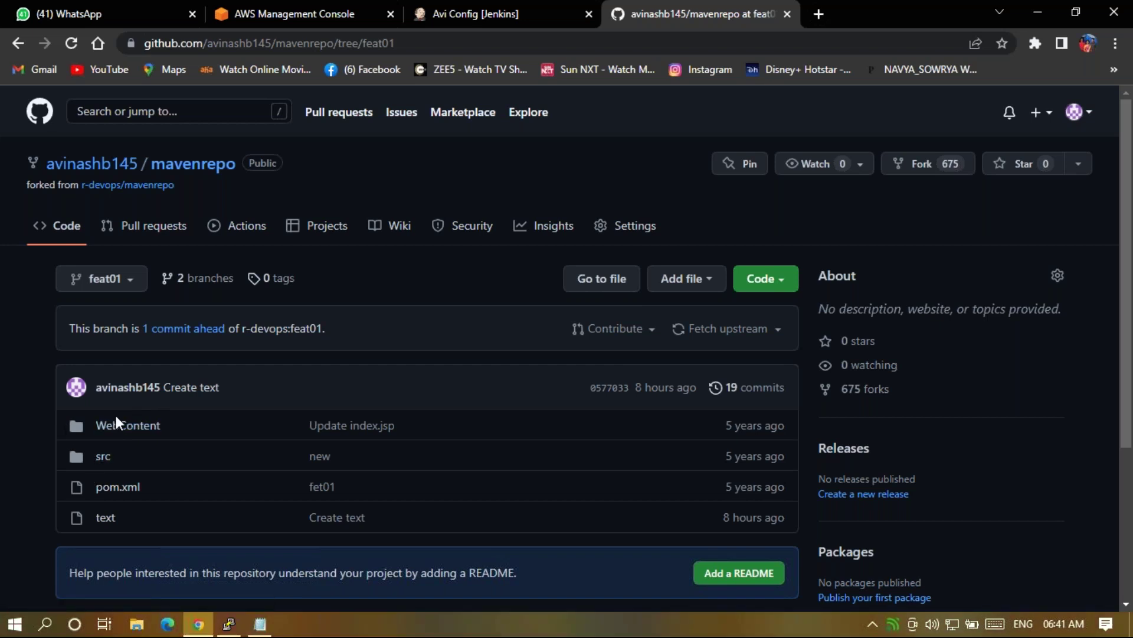
Open pom.xml on feat01 and highlight the studentapp artifactId, version and war packaging lines.
{"action": "left_click", "coordinate": [118, 493]}
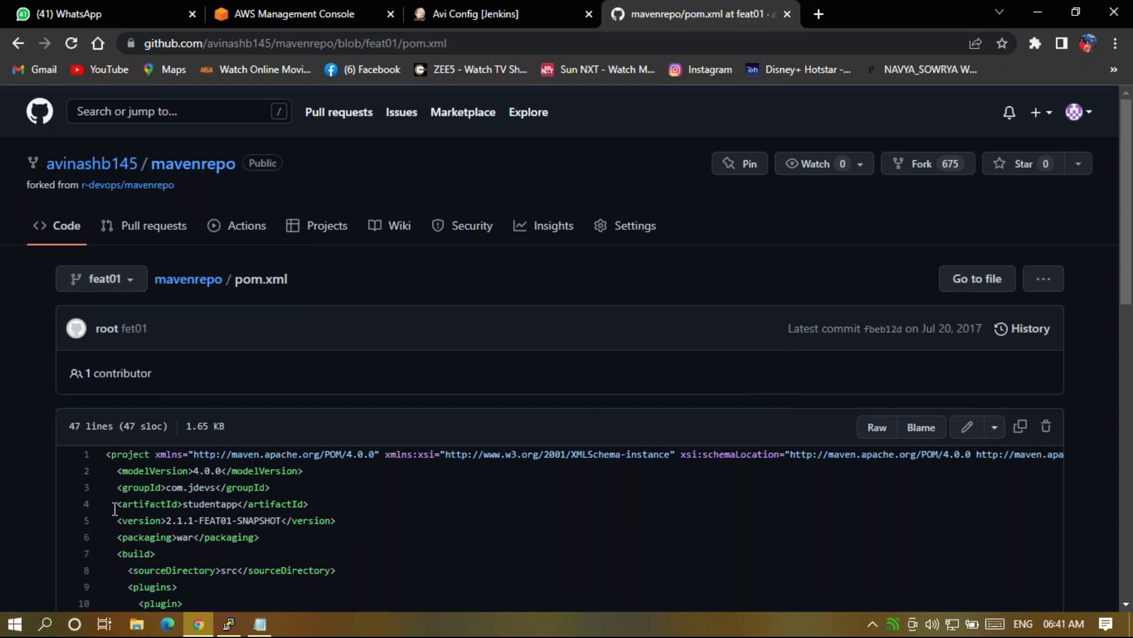
{"action": "scroll", "coordinate": [115, 509], "scroll_direction": "down", "scroll_amount": 2}
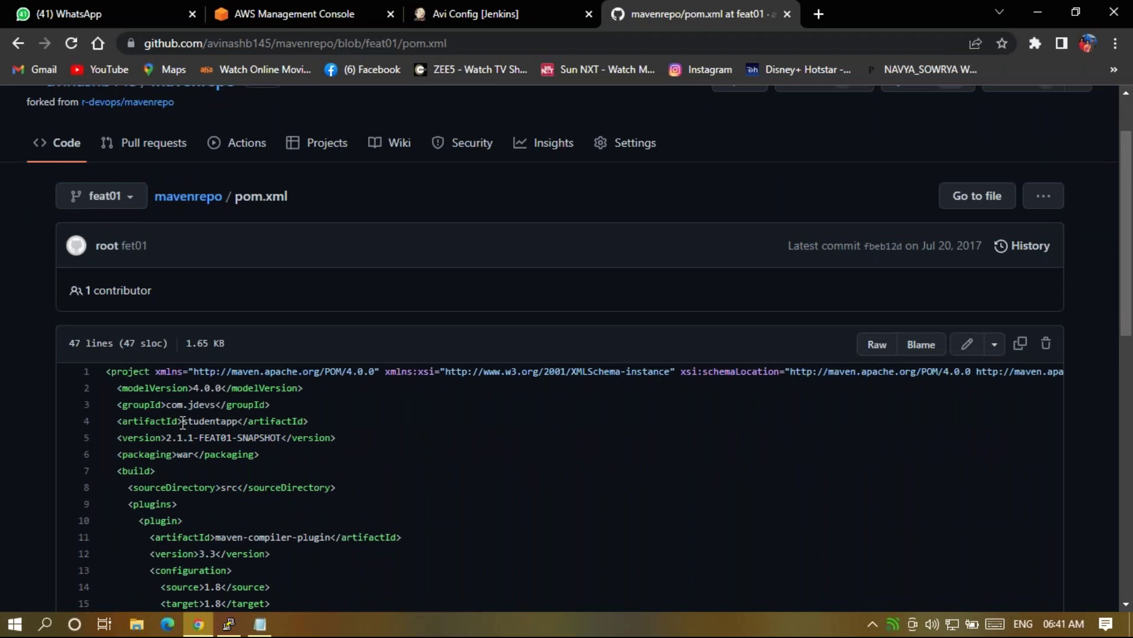
{"action": "left_click_drag", "start_coordinate": [183, 421], "coordinate": [237, 422]}
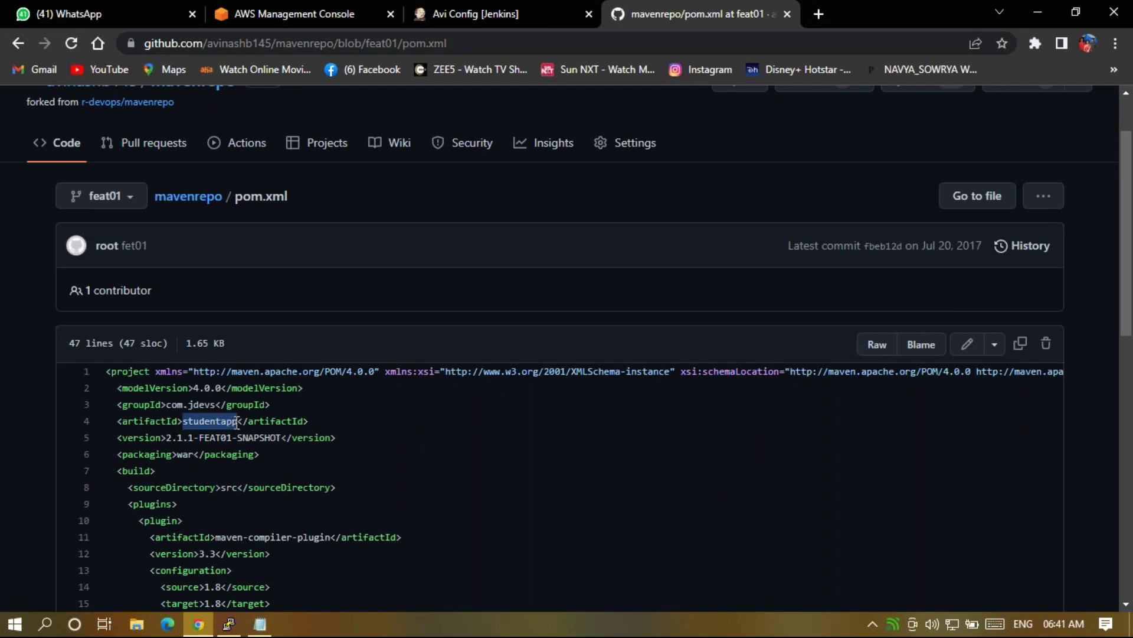
{"action": "left_click_drag", "start_coordinate": [236, 422], "coordinate": [172, 438]}
{"action": "left_click", "coordinate": [180, 448]}
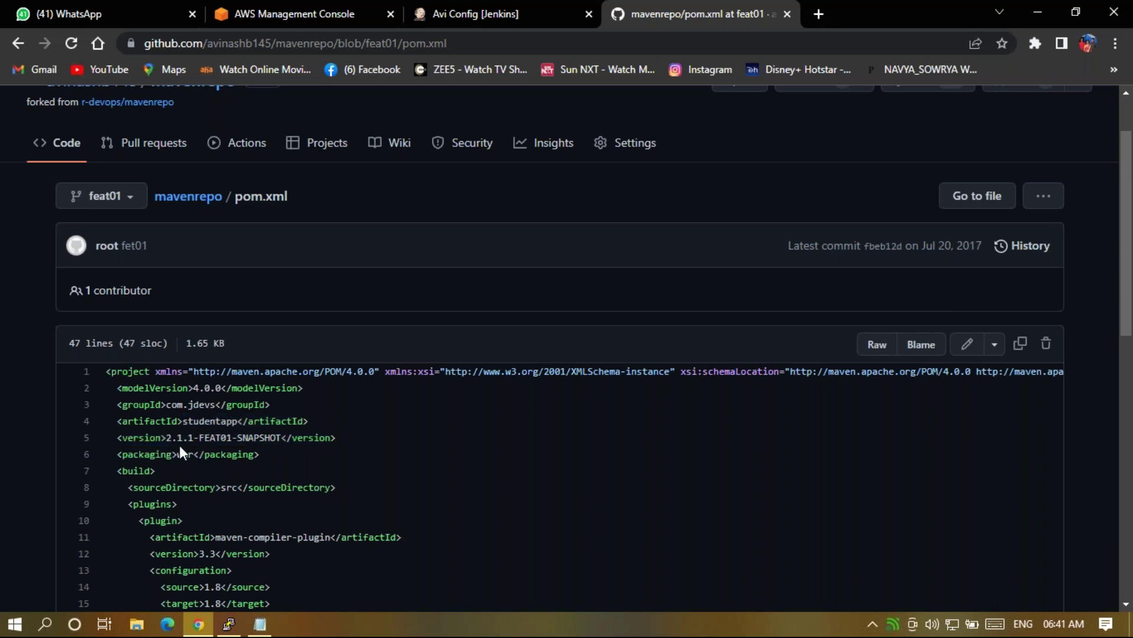
{"action": "left_click_drag", "start_coordinate": [171, 438], "coordinate": [175, 464]}
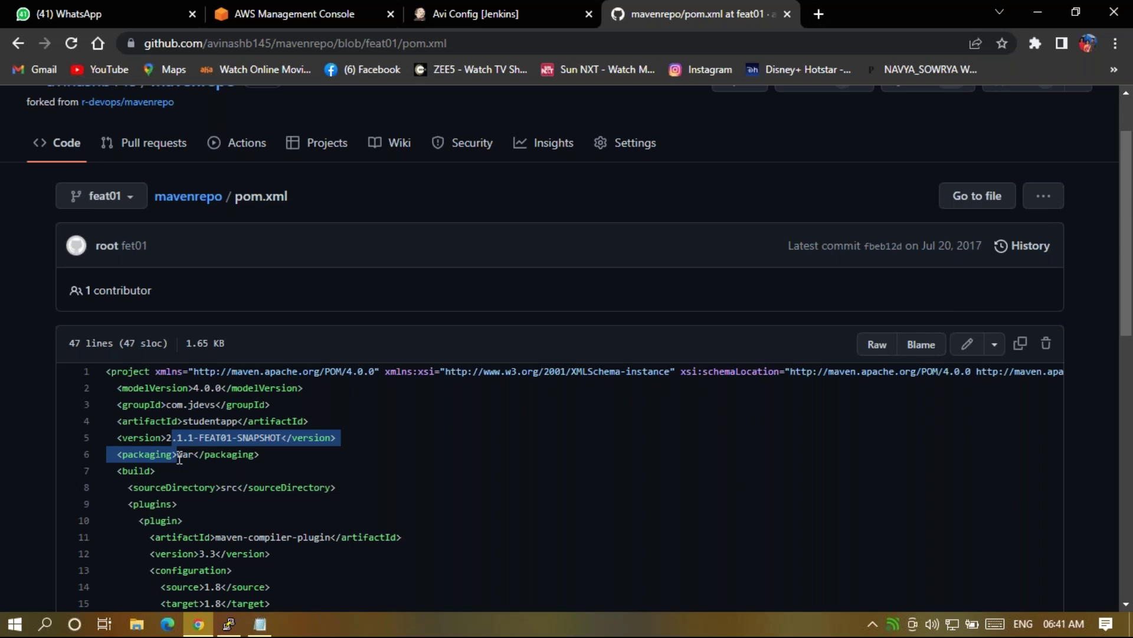
{"action": "left_click", "coordinate": [301, 456]}
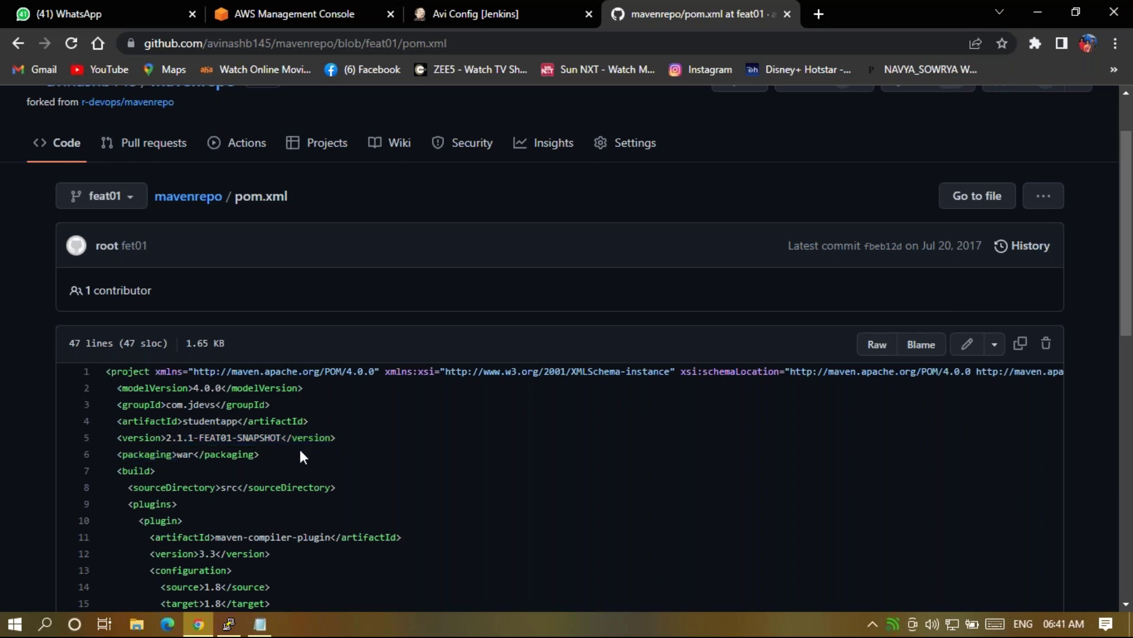
Read through pom.xml's build plugins, then bring up the PuTTY terminal.
{"action": "scroll", "coordinate": [135, 514], "scroll_direction": "down", "scroll_amount": 1}
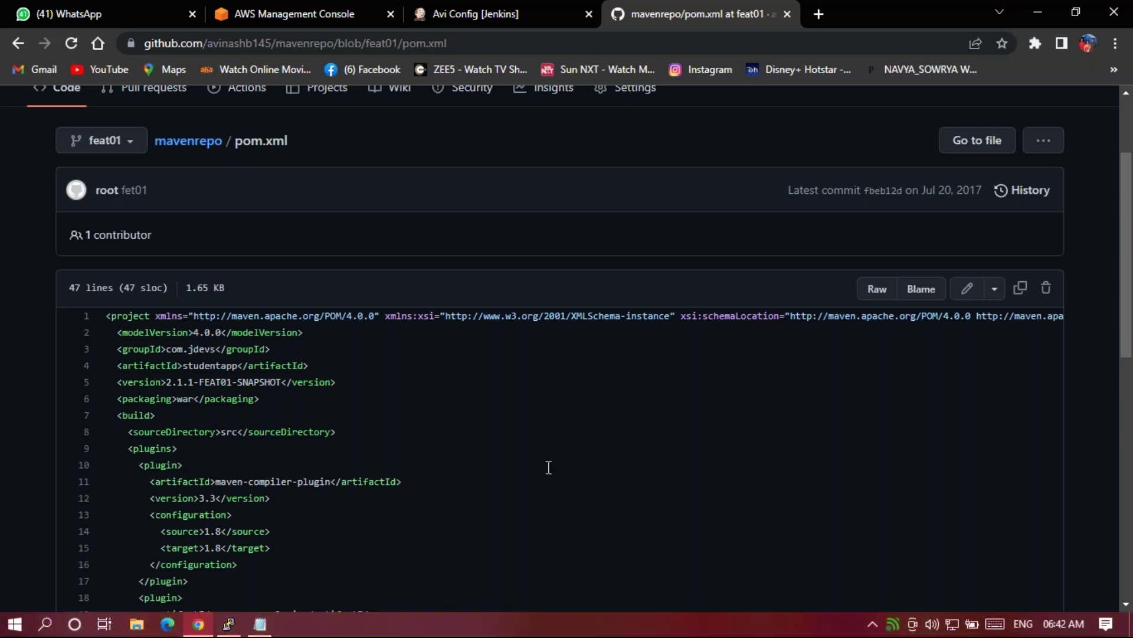
{"action": "scroll", "coordinate": [549, 467], "scroll_direction": "down", "scroll_amount": 2}
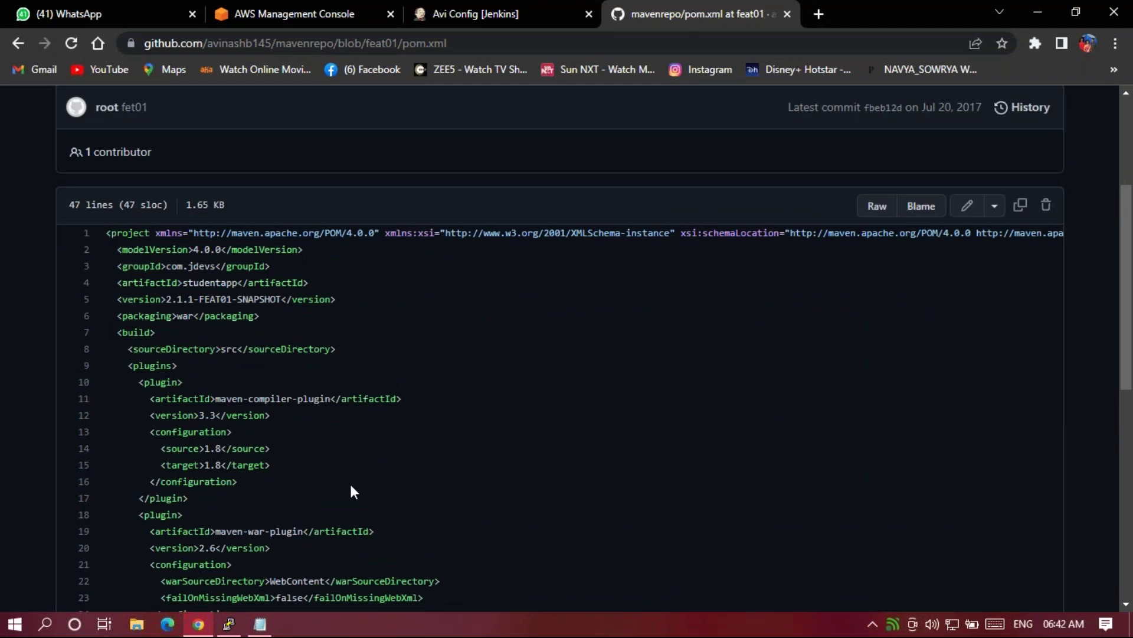
{"action": "scroll", "coordinate": [302, 419], "scroll_direction": "down", "scroll_amount": 2}
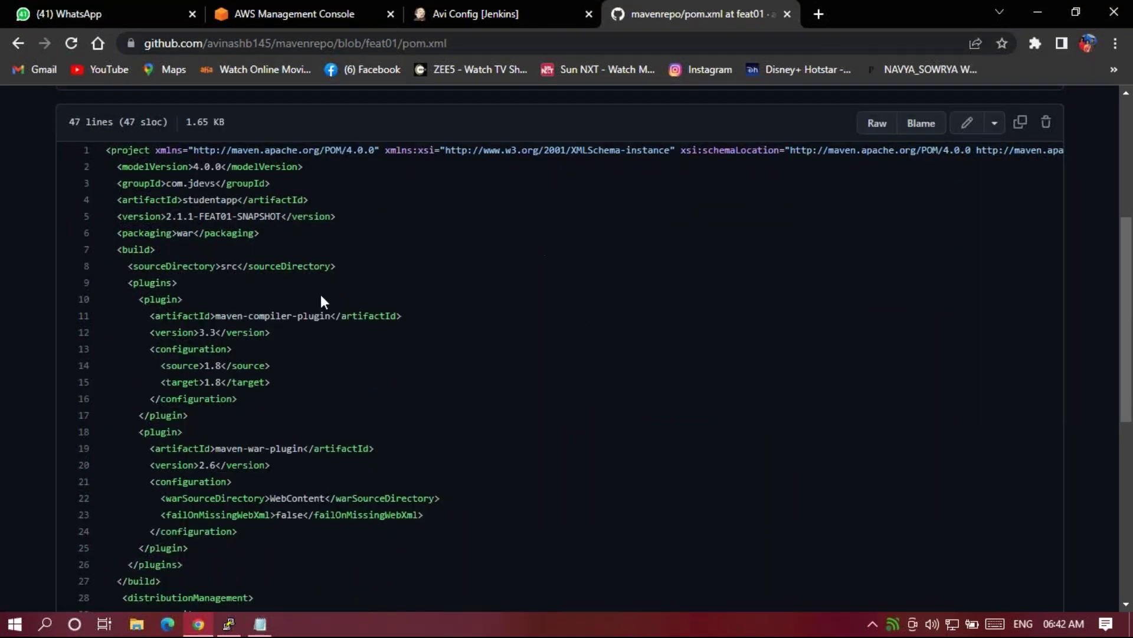
{"action": "scroll", "coordinate": [321, 296], "scroll_direction": "up", "scroll_amount": 2}
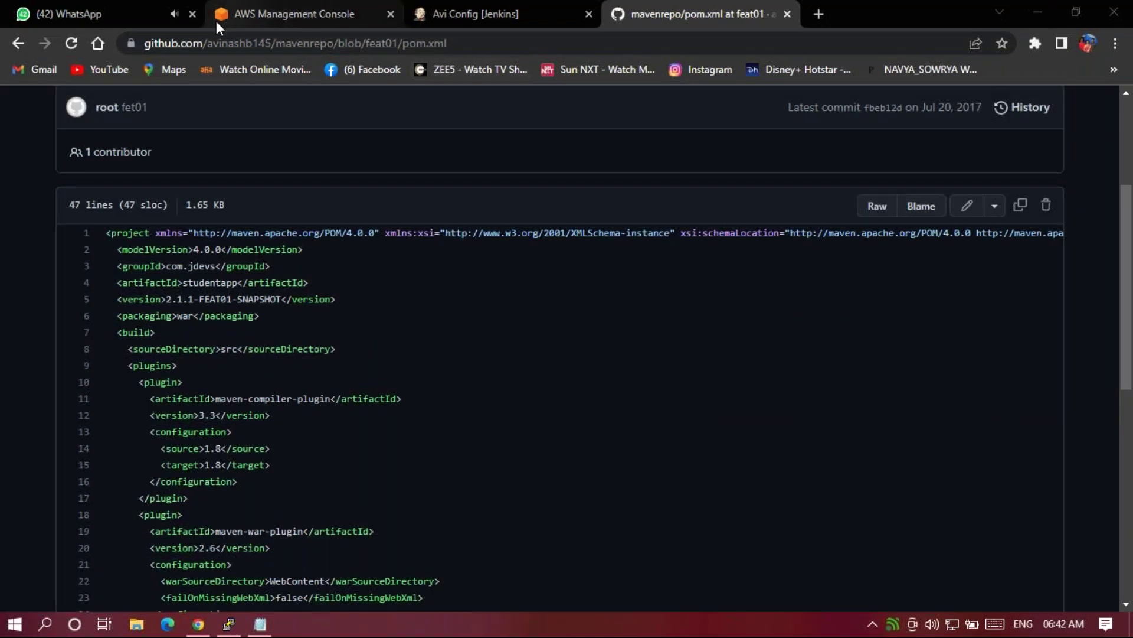
{"action": "left_click", "coordinate": [228, 625]}
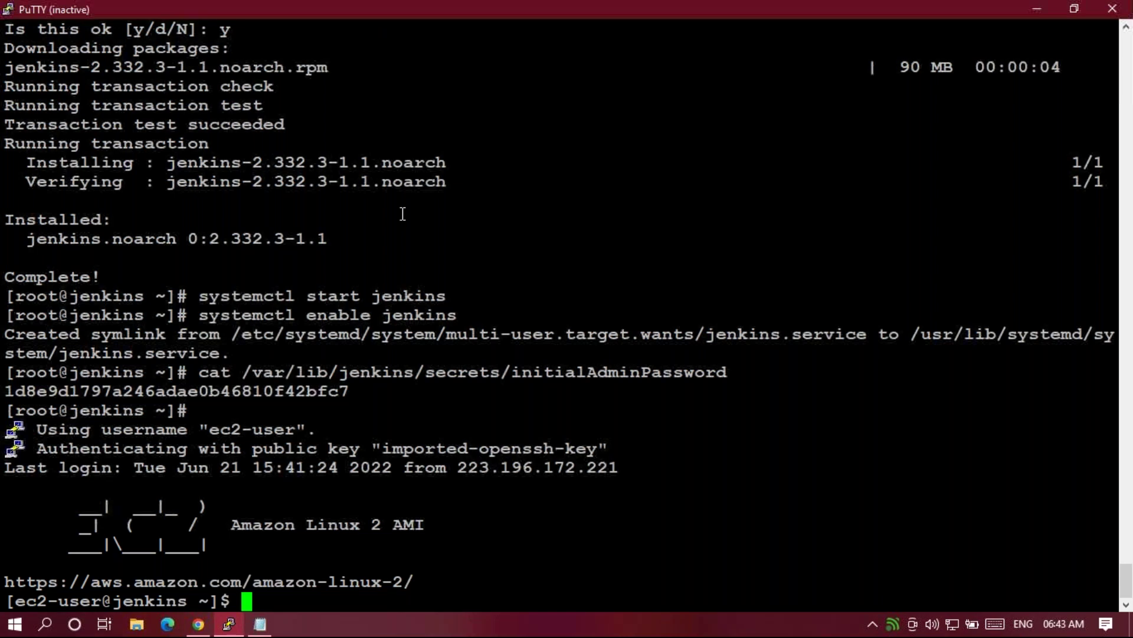
Restart the PuTTY SSH session, clear the screen and become root with sudo -i.
{"action": "right_click", "coordinate": [317, 12]}
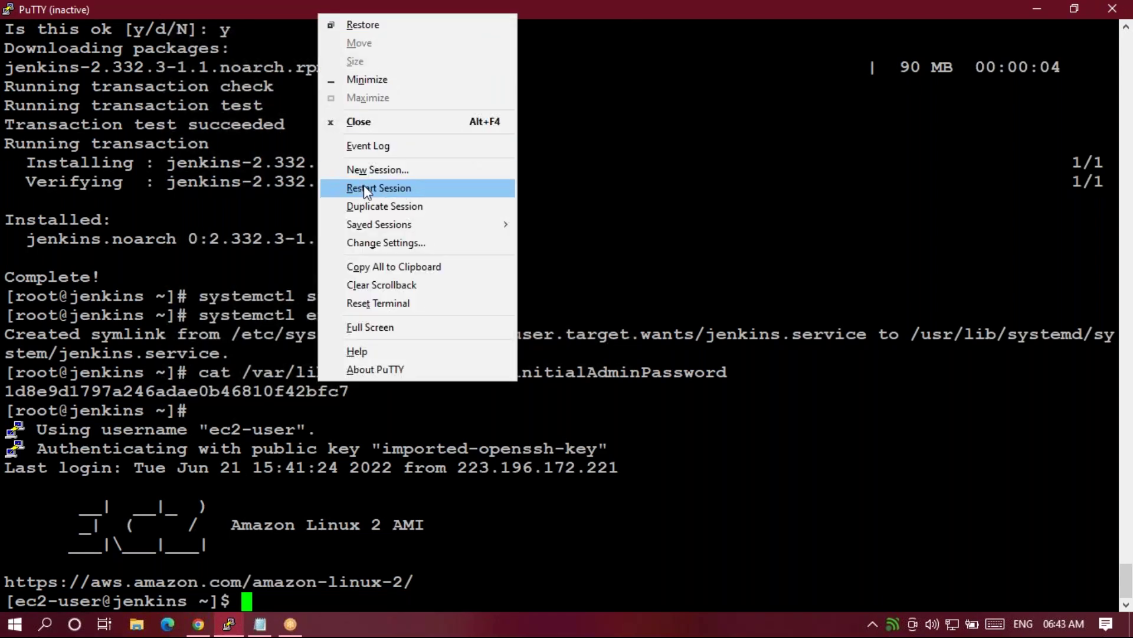
{"action": "left_click", "coordinate": [364, 188]}
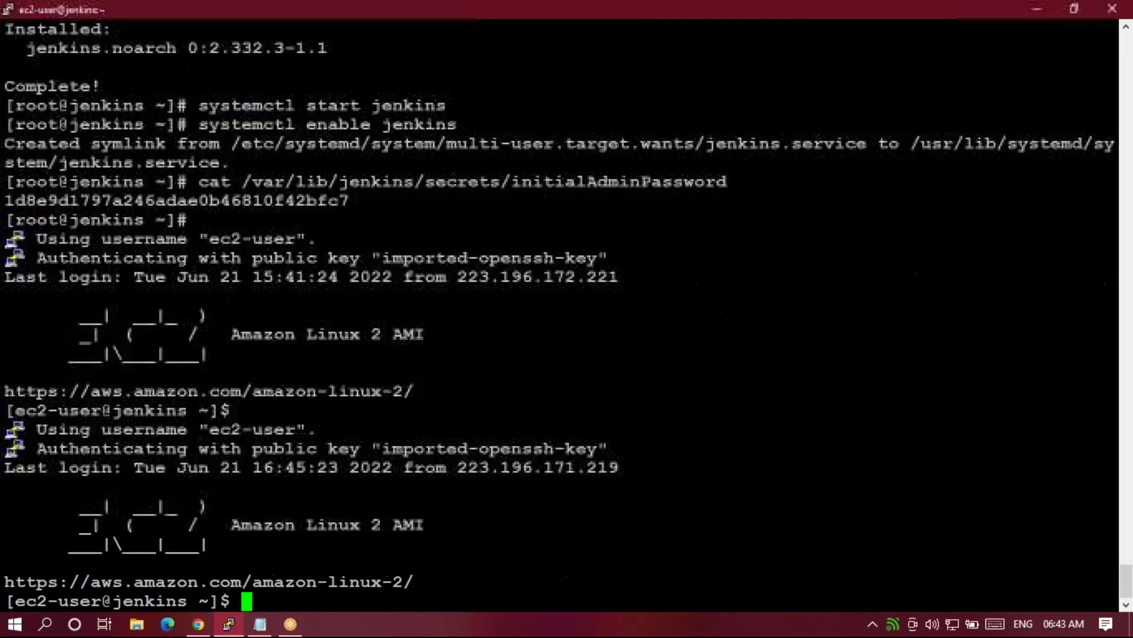
{"action": "key", "text": "ctrl+l"}
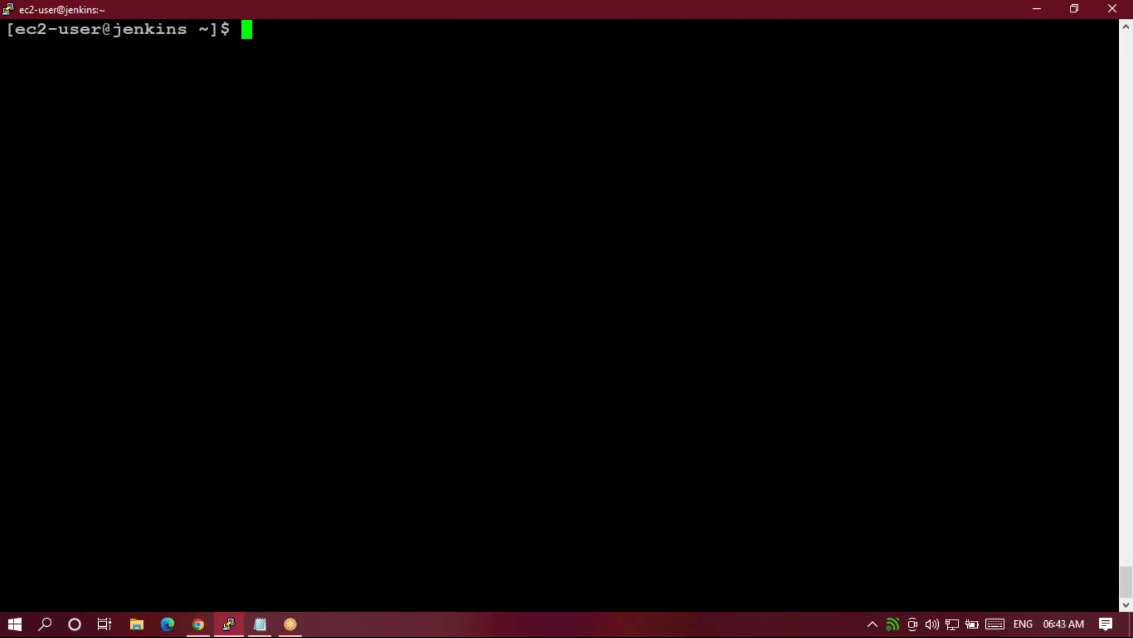
{"action": "type", "text": "sudo -i"}
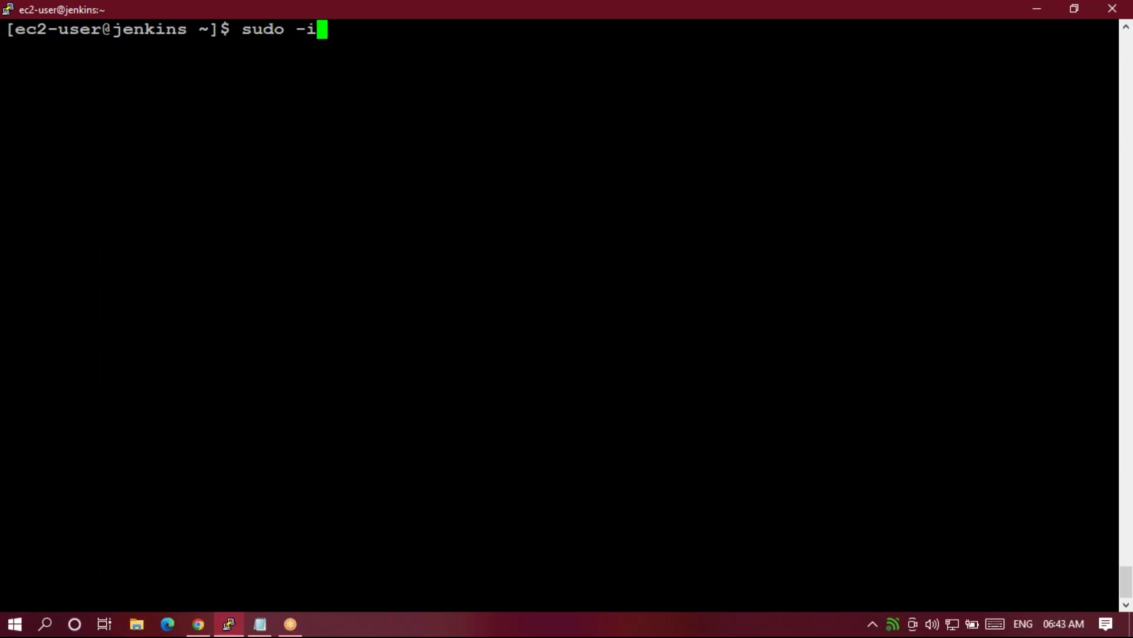
{"action": "key", "text": "Return"}
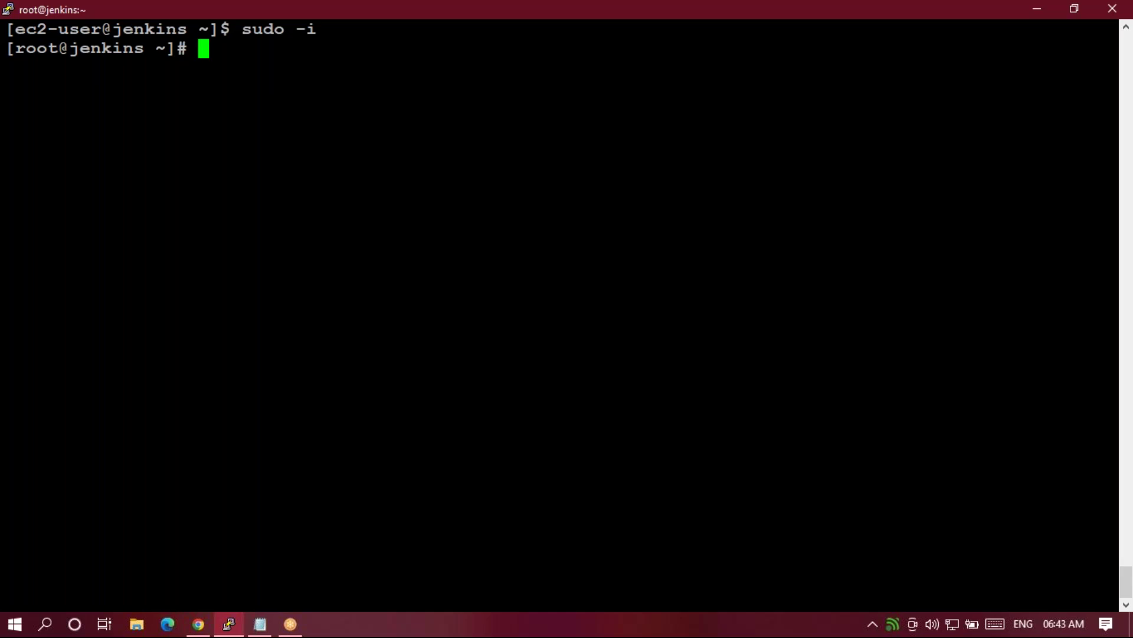
{"action": "key", "text": "Return"}
{"action": "key", "text": "Return"}
{"action": "key", "text": "Return"}
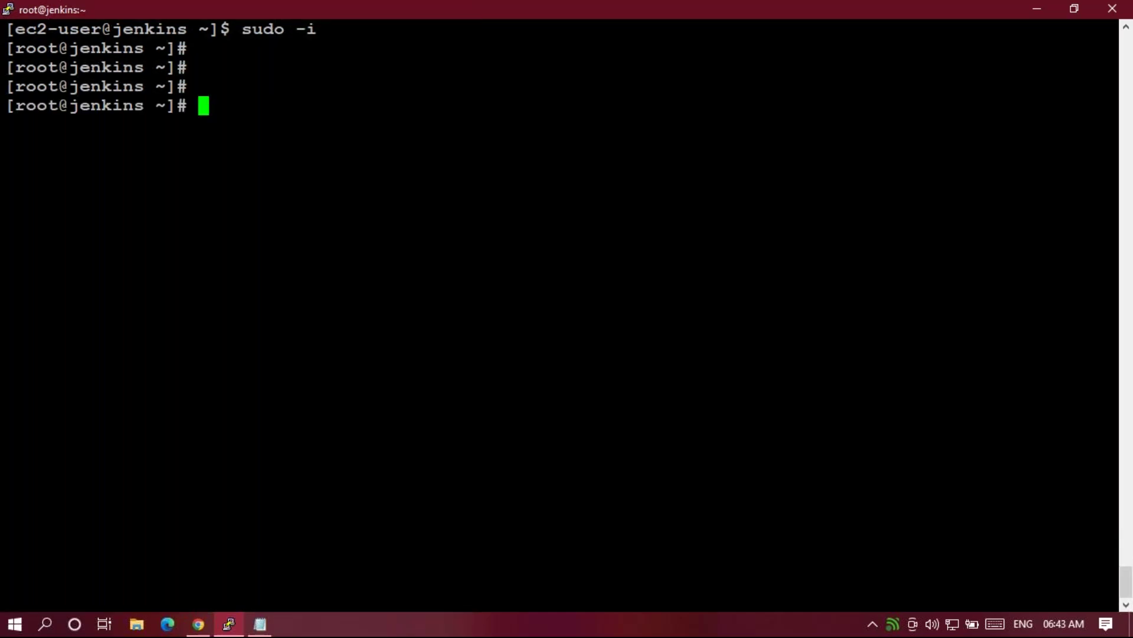
Check for Maven with 'rpm -qa|grep maven' and 'mvn --version', finding it not installed.
{"action": "type", "text": "rpm -qa|grep maven"}
{"action": "key", "text": "Return"}
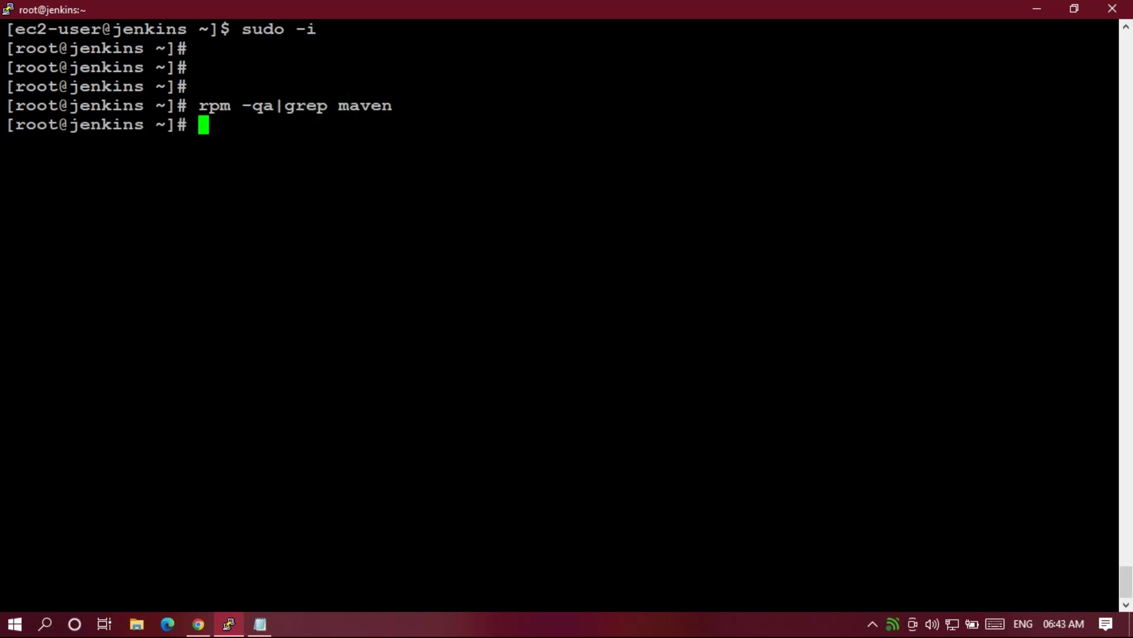
{"action": "type", "text": "mvn --version"}
{"action": "key", "text": "Return"}
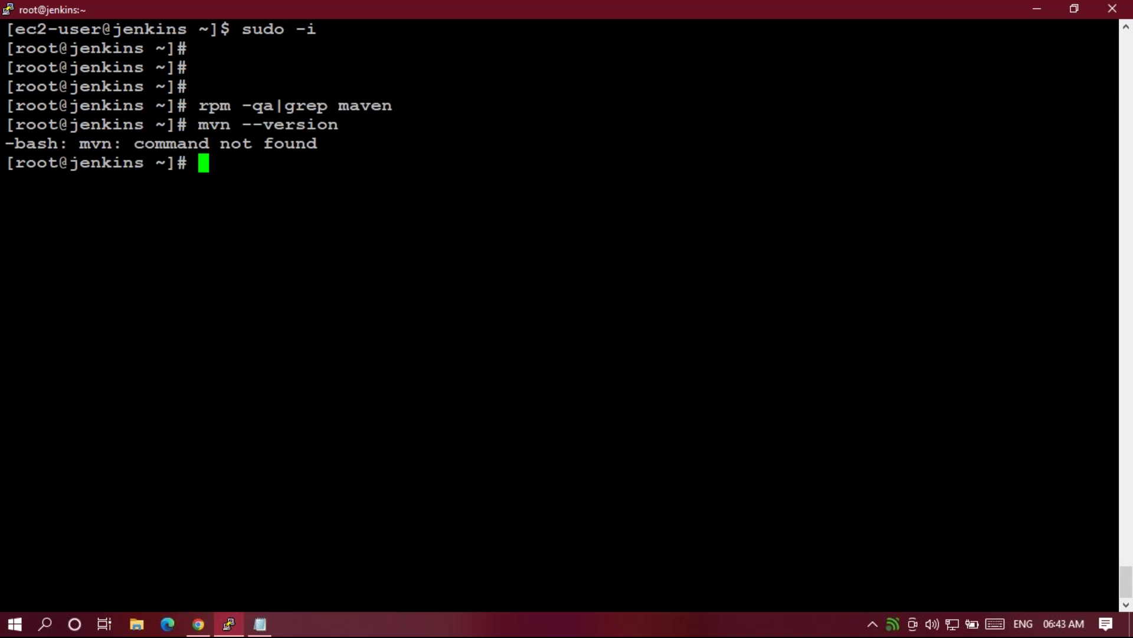
{"action": "type", "text": "yum ins"}
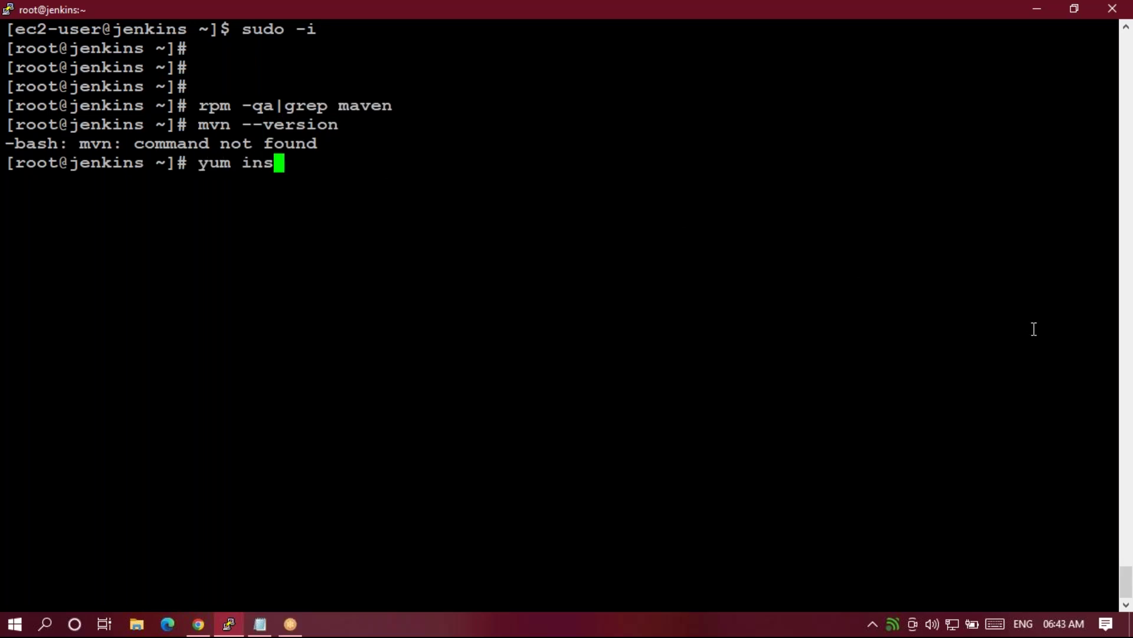
{"action": "type", "text": "ven"}
Fix the typo to run 'yum install maven' and confirm with y, installing 106 packages including maven-3.0.5-17.
{"action": "key", "text": "Return"}
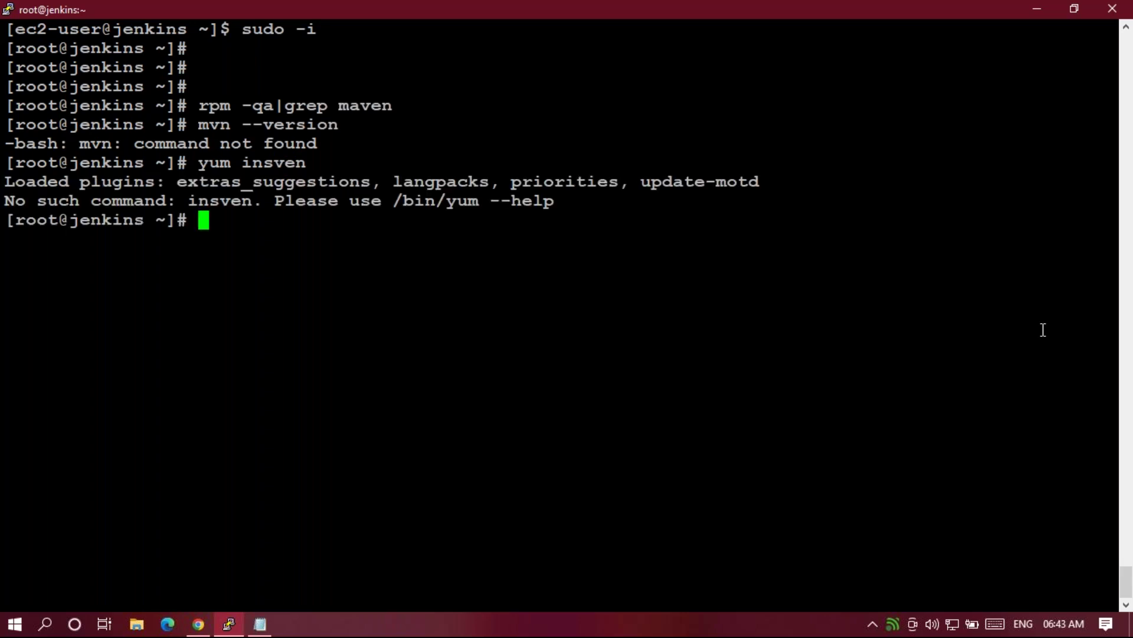
{"action": "key", "text": "Up"}
{"action": "key", "text": "Left"}
{"action": "key", "text": "Left"}
{"action": "key", "text": "Left"}
{"action": "key", "text": "Left"}
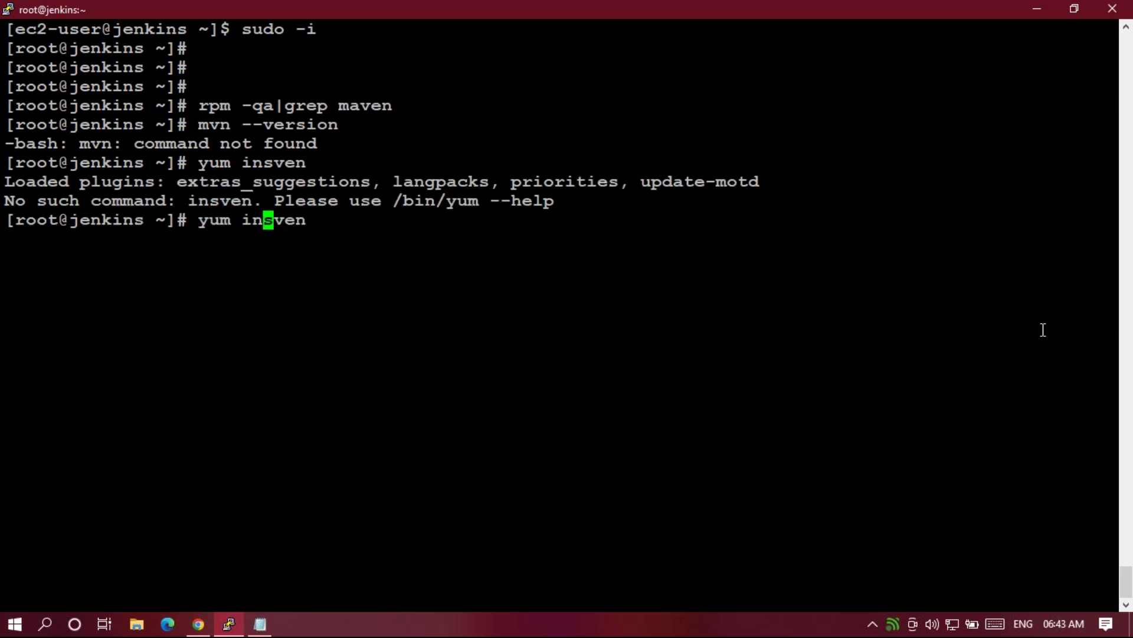
{"action": "key", "text": "Right"}
{"action": "type", "text": "ta"}
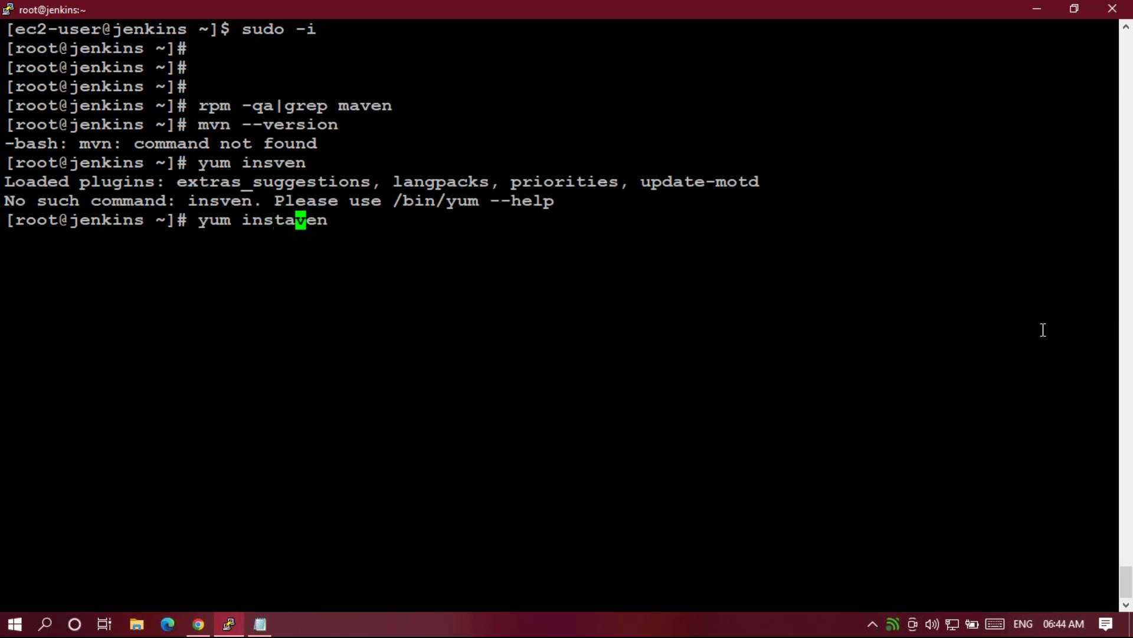
{"action": "type", "text": "ll ma"}
{"action": "key", "text": "Return"}
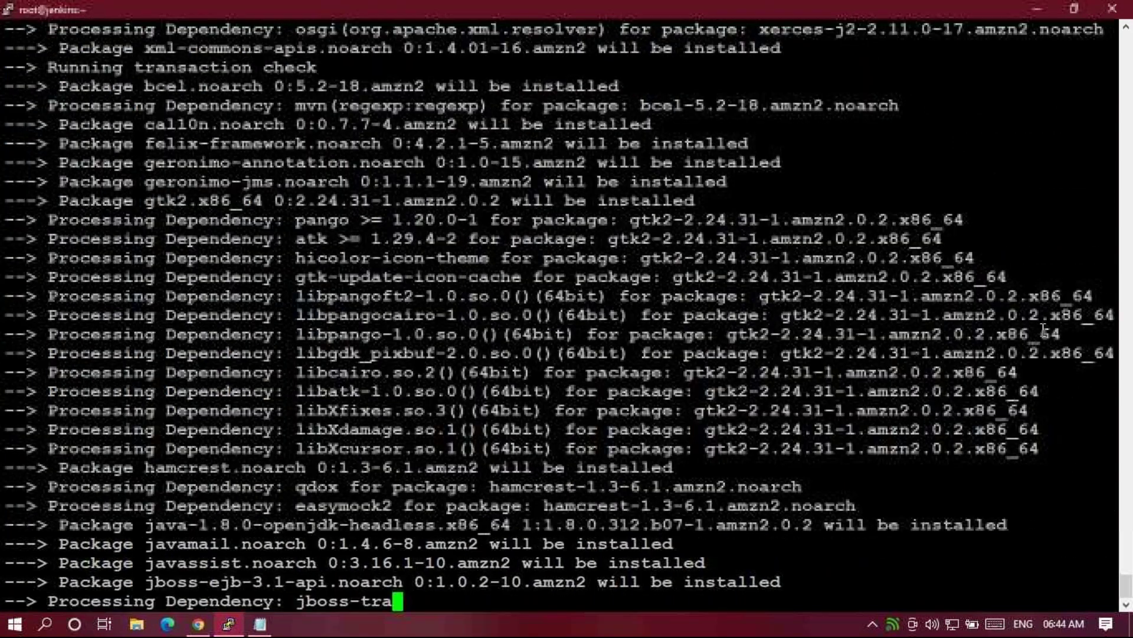
{"action": "type", "text": "y"}
{"action": "key", "text": "Return"}
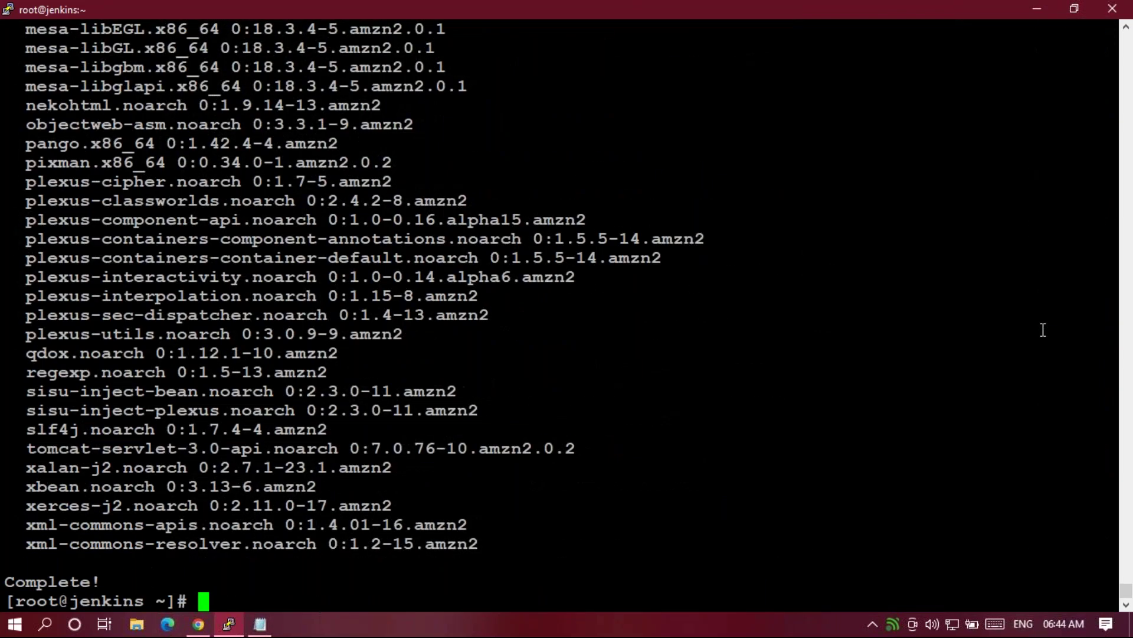
{"action": "type", "text": "cd /"}
Change into /var/lib/jenkins/workspace/Avi and list it to confirm the folder is empty.
{"action": "type", "text": "v"}
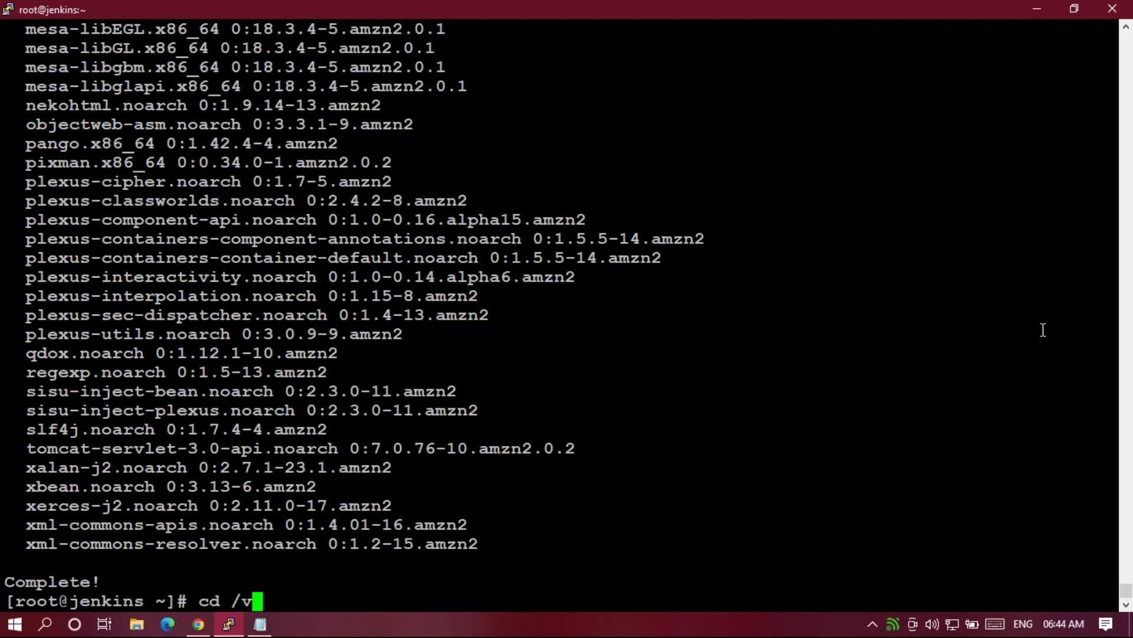
{"action": "type", "text": "ar/li"}
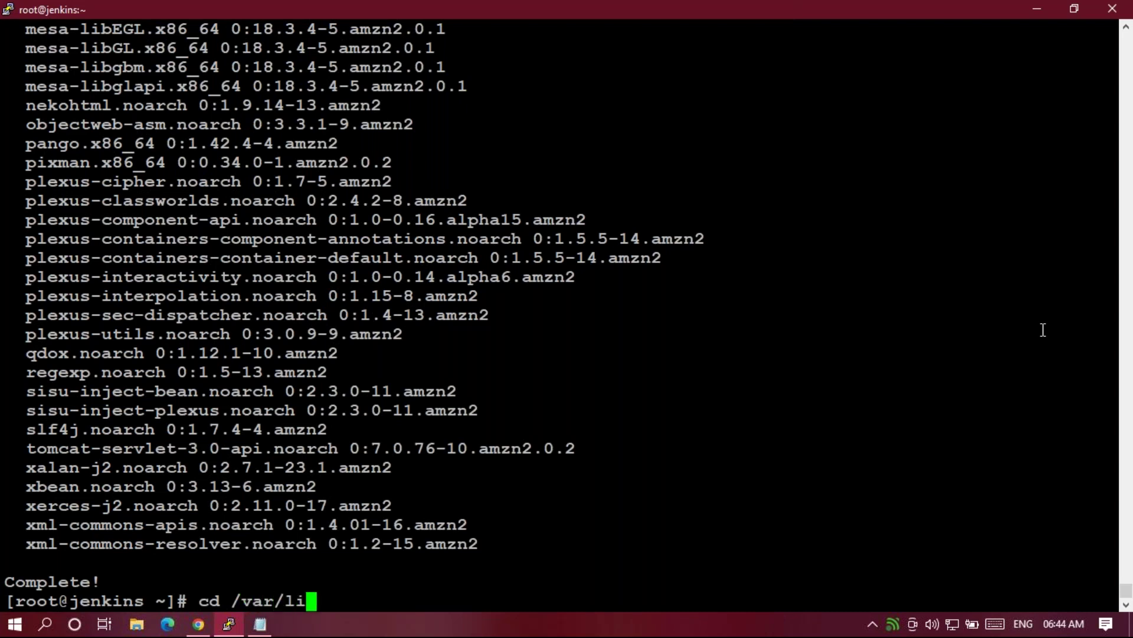
{"action": "type", "text": "b/jenkins/"}
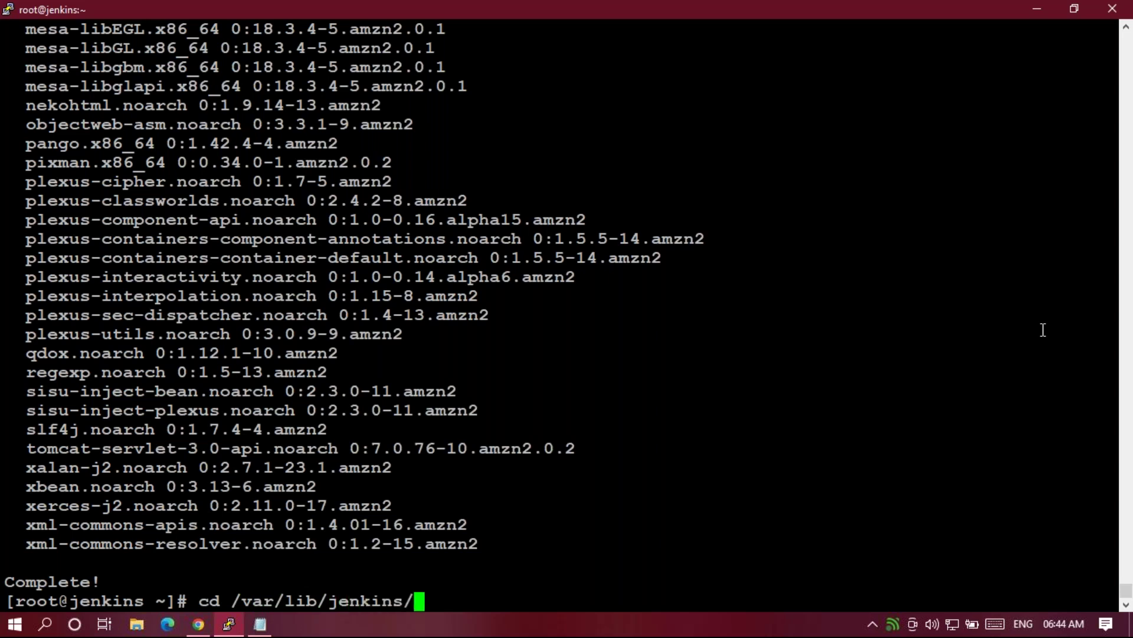
{"action": "key", "text": "Return"}
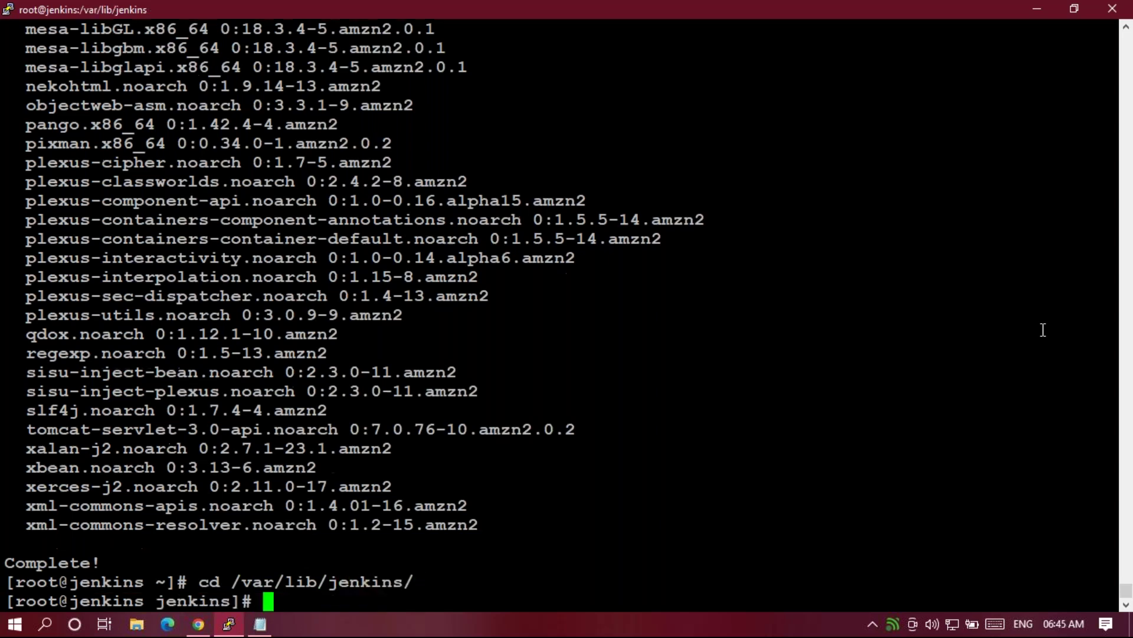
{"action": "type", "text": "cd work"}
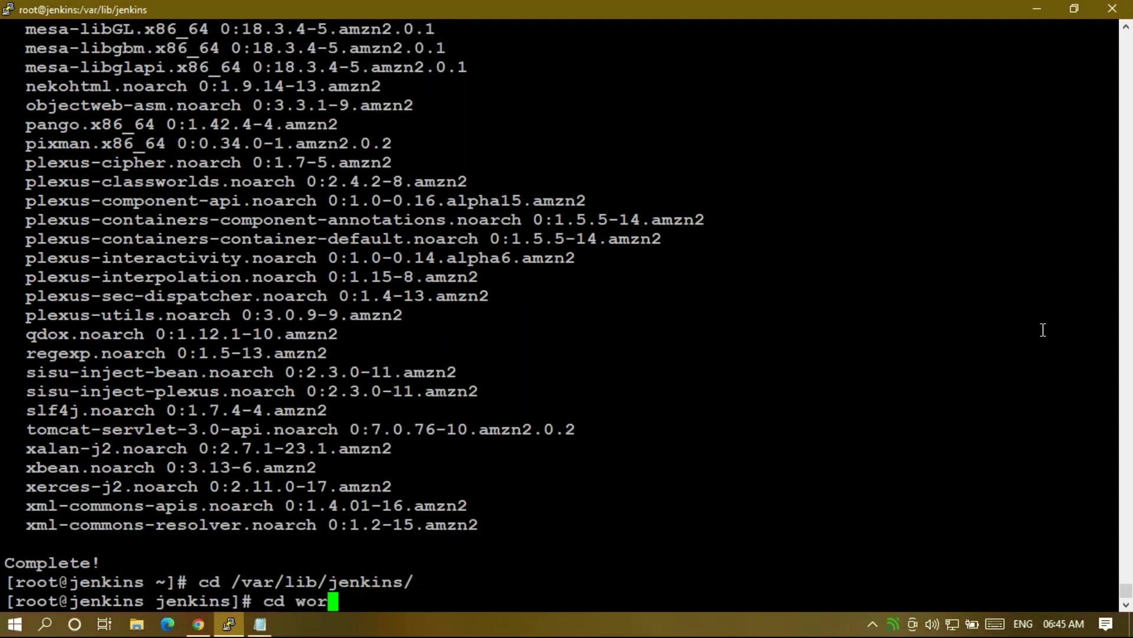
{"action": "key", "text": "Tab"}
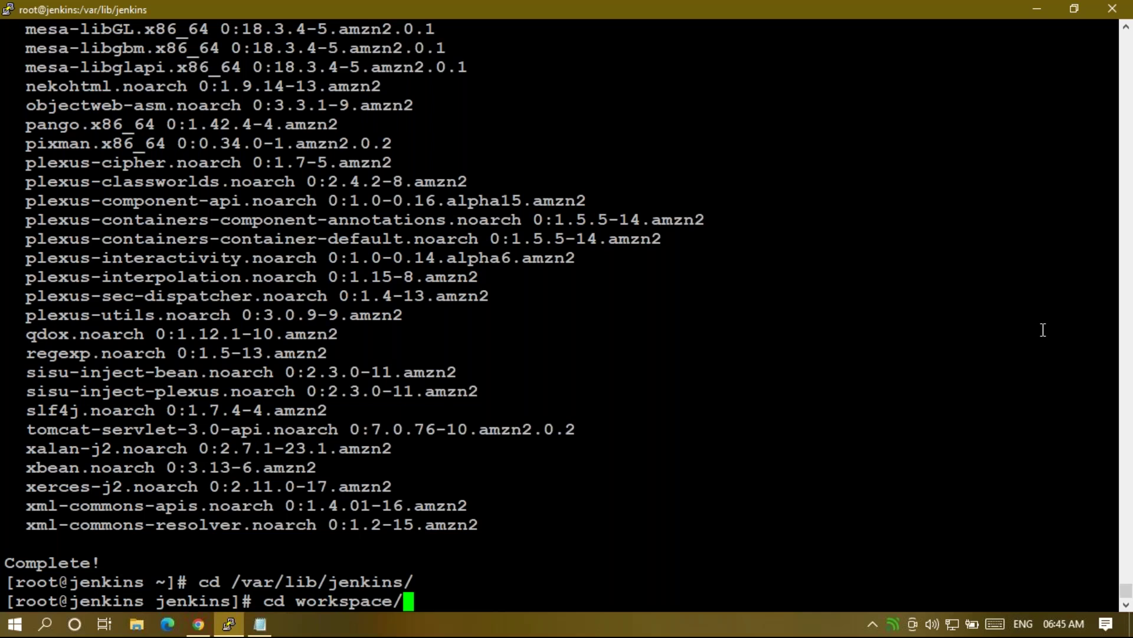
{"action": "type", "text": "A"}
{"action": "key", "text": "Tab"}
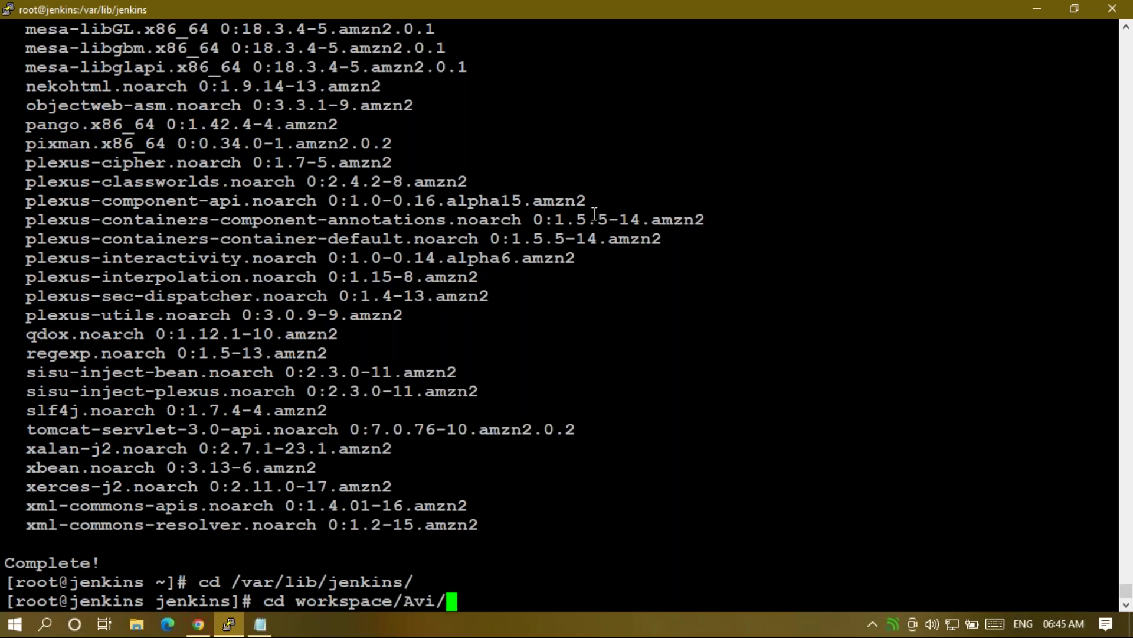
{"action": "key", "text": "Return"}
{"action": "type", "text": "ls"}
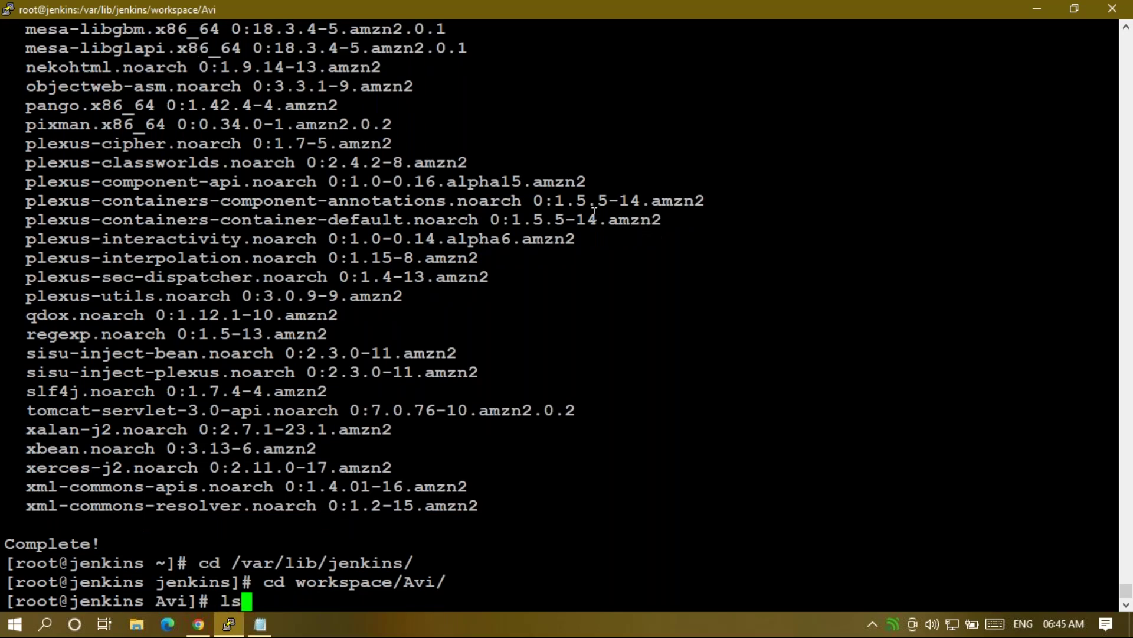
{"action": "key", "text": "Return"}
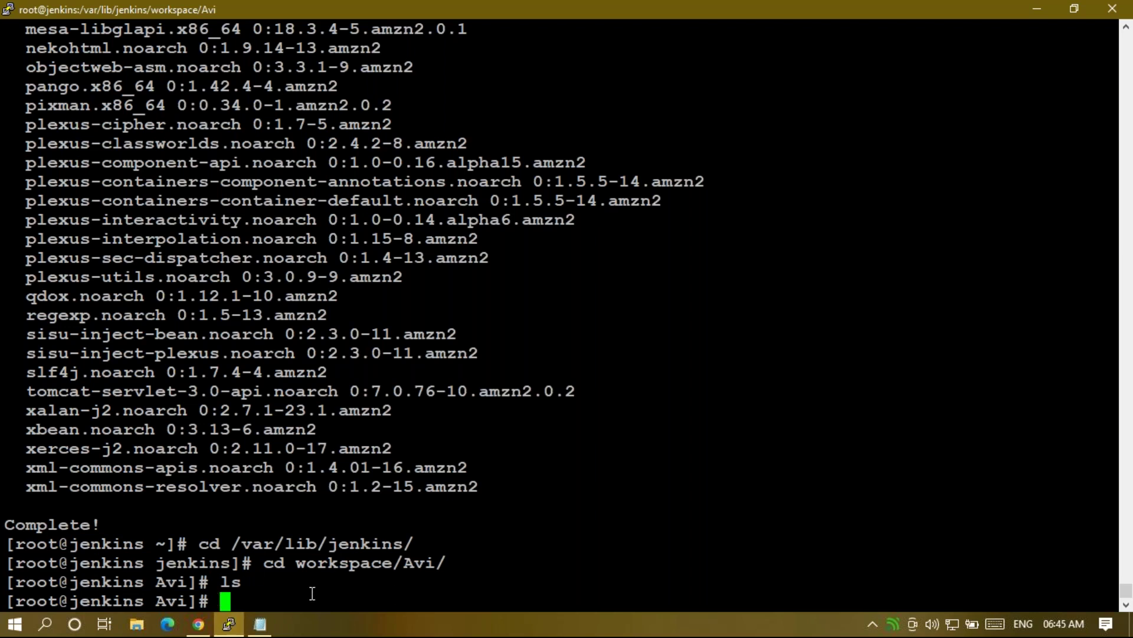
{"action": "double_click", "coordinate": [626, 598]}
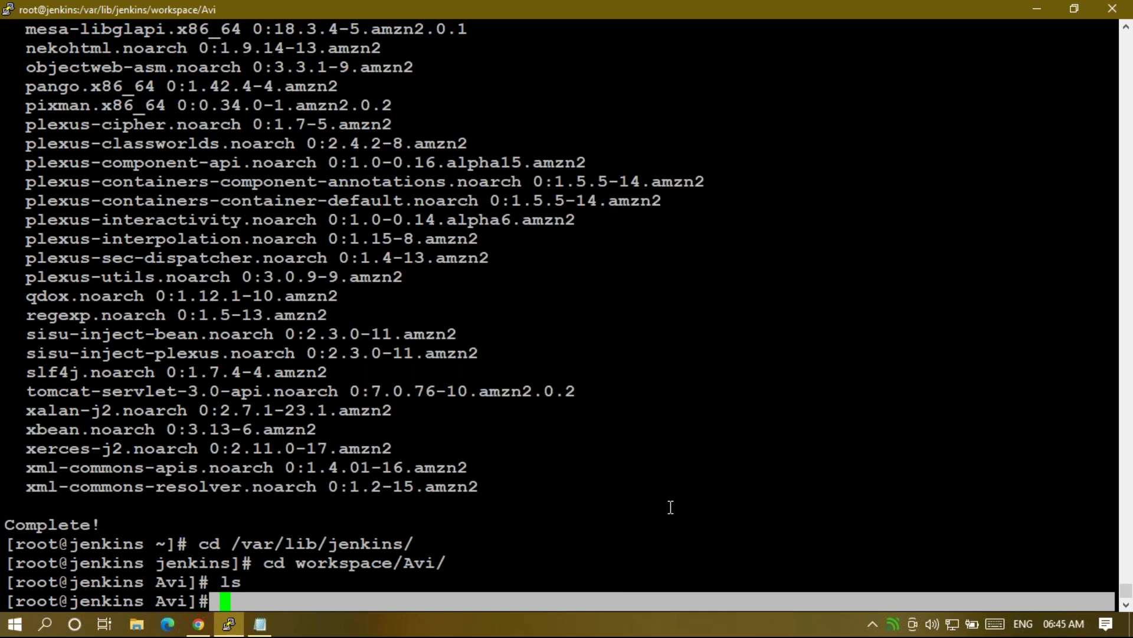
Add a 'goals/stages/lifecycle' heading below the maven note, then the phases validate and compile.
{"action": "left_click", "coordinate": [260, 624]}
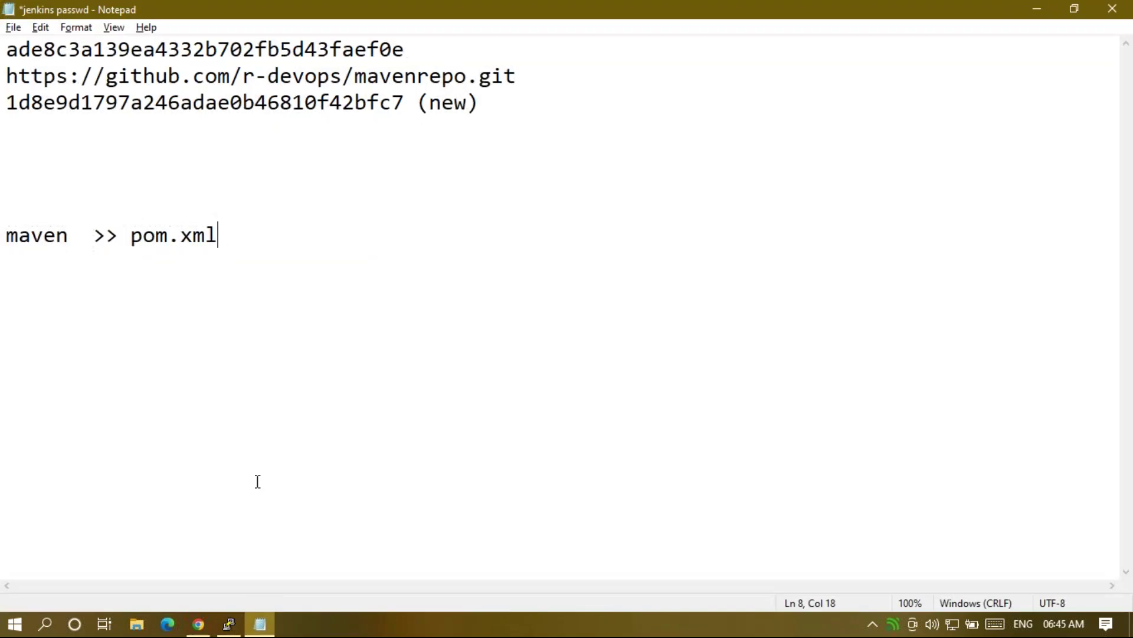
{"action": "key", "text": "Return"}
{"action": "key", "text": "Return"}
{"action": "type", "text": "goals/st"}
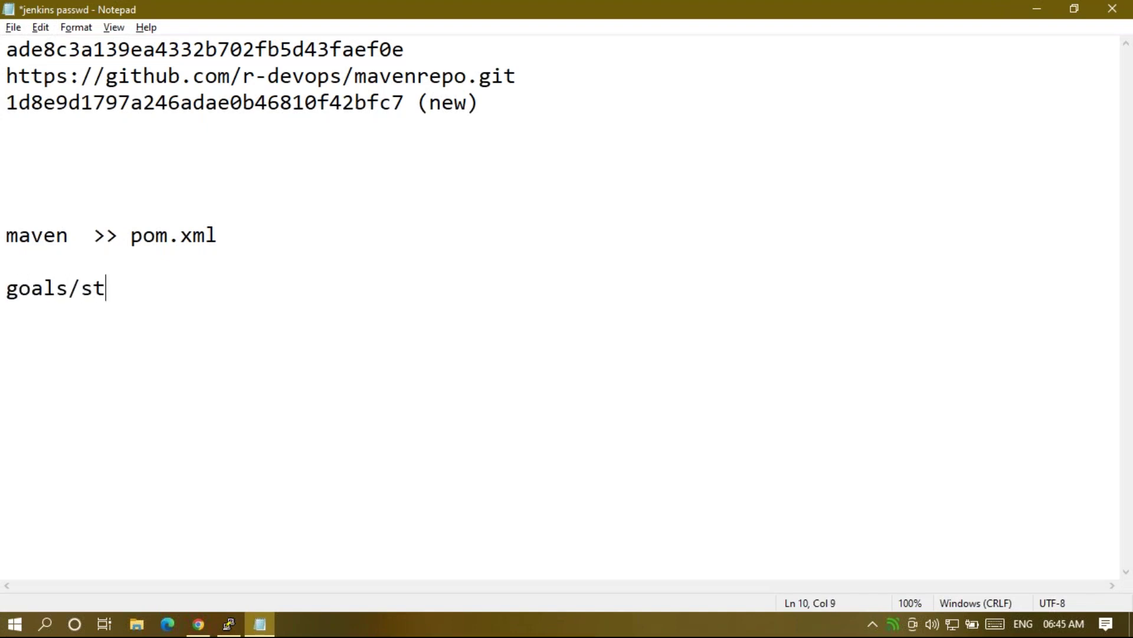
{"action": "type", "text": "ages/lifecycle"}
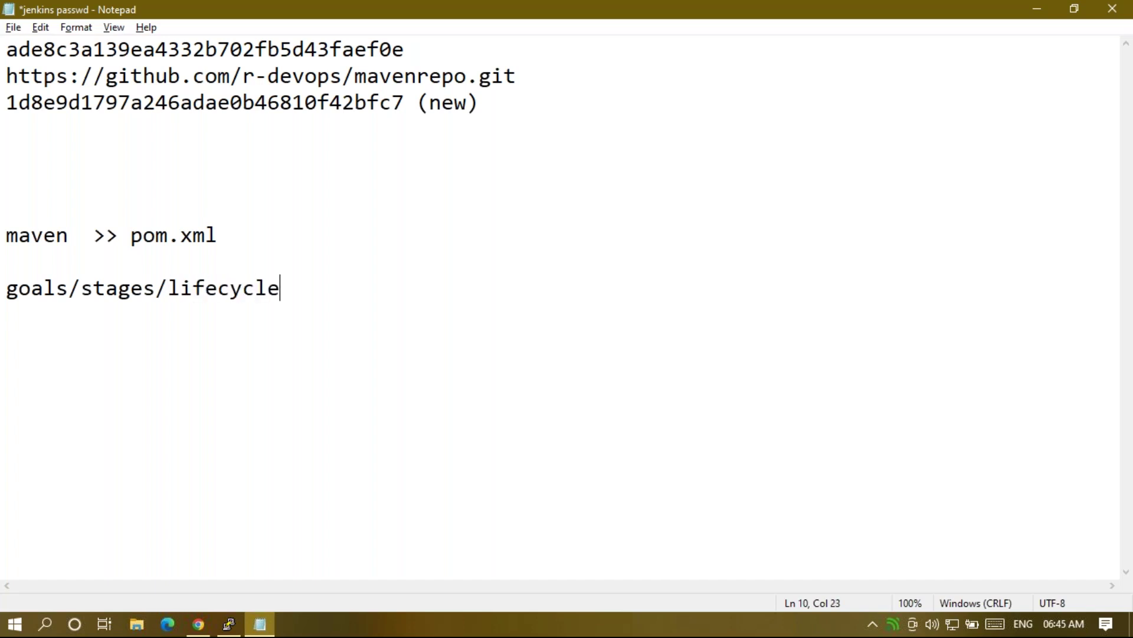
{"action": "key", "text": "Return"}
{"action": "key", "text": "Return"}
{"action": "type", "text": "validate"}
{"action": "key", "text": "Return"}
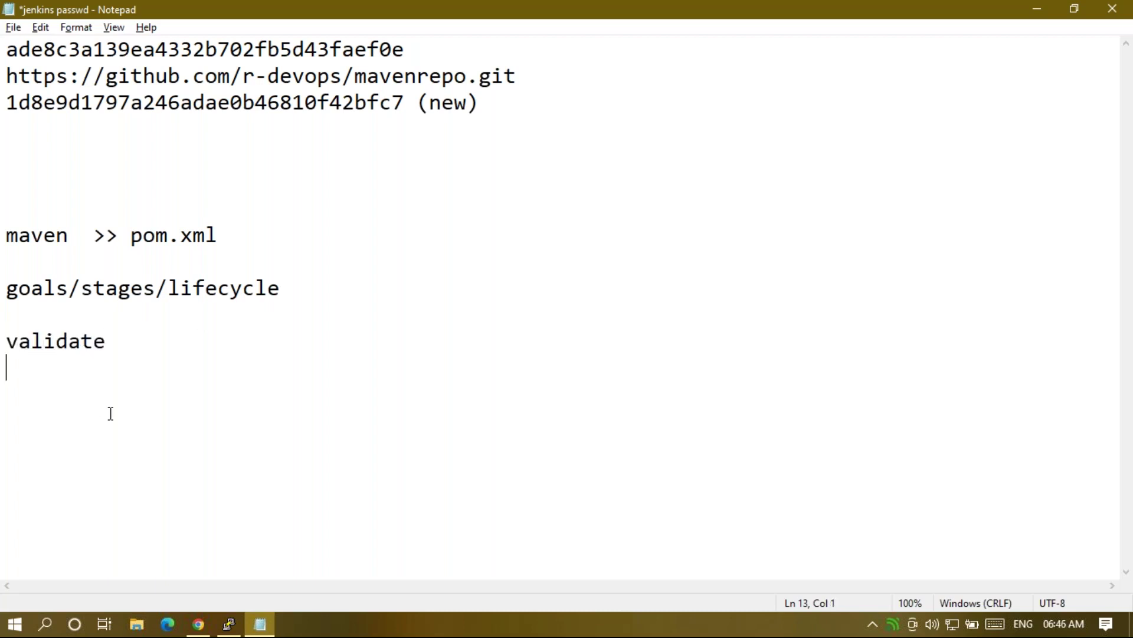
{"action": "type", "text": "com"}
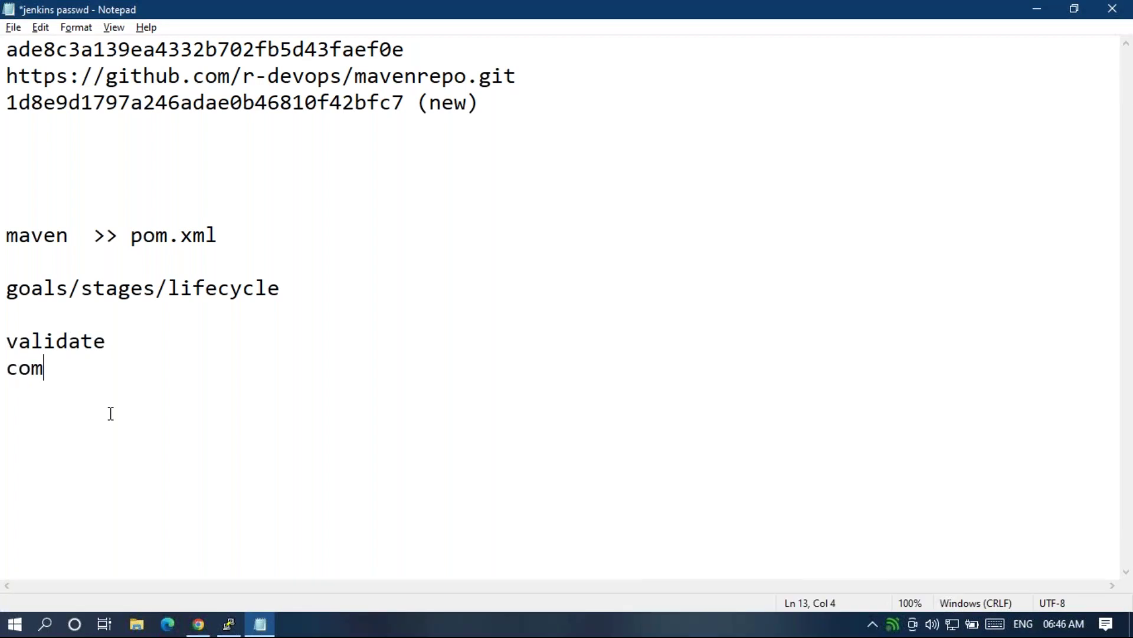
{"action": "type", "text": "ile"}
{"action": "key", "text": "Return"}
{"action": "key", "text": "BackSpace"}
{"action": "key", "text": "BackSpace"}
{"action": "key", "text": "BackSpace"}
{"action": "key", "text": "BackSpace"}
{"action": "type", "text": "pile"}
{"action": "key", "text": "Return"}
List the remaining phases test, package, verify, install and deploy, one per line.
{"action": "type", "text": "test"}
{"action": "key", "text": "Return"}
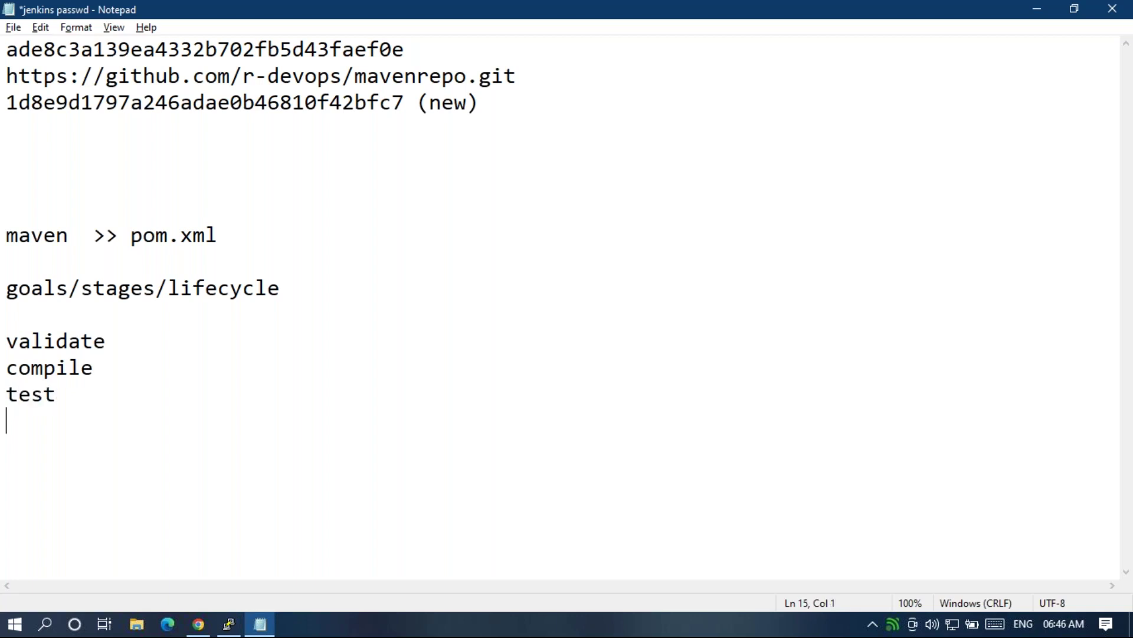
{"action": "type", "text": "package"}
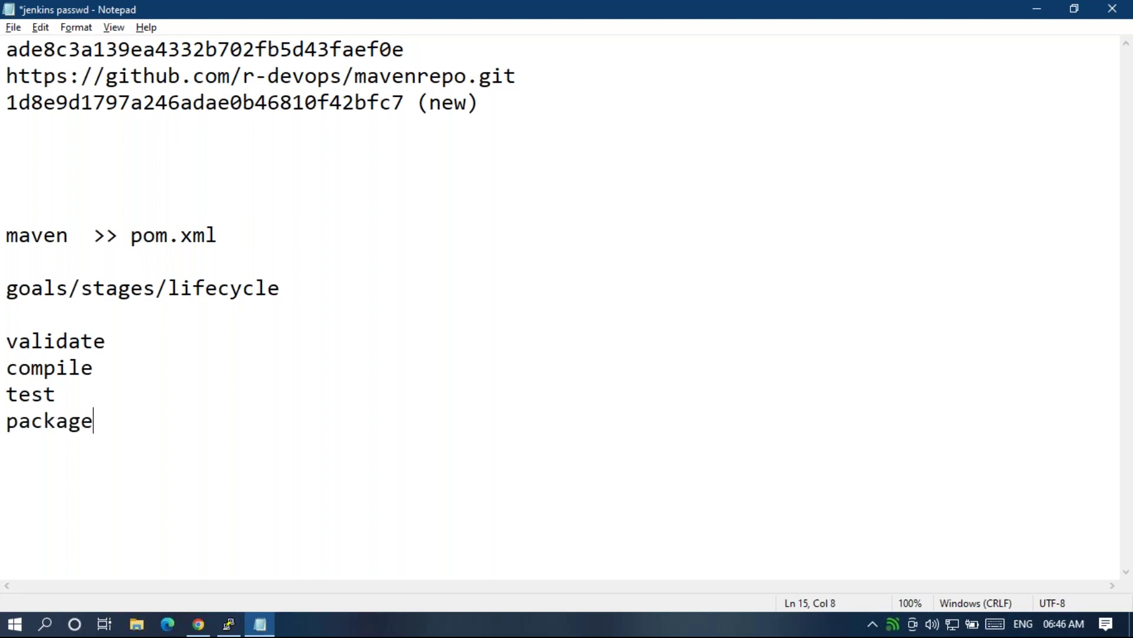
{"action": "key", "text": "Return"}
{"action": "type", "text": "verify"}
{"action": "key", "text": "Return"}
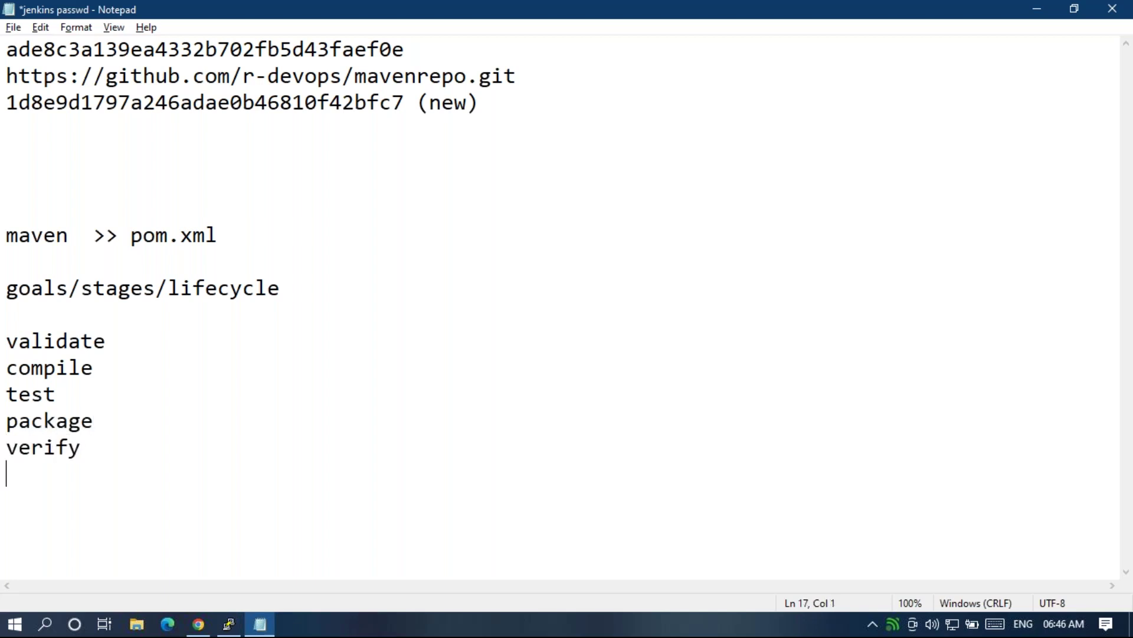
{"action": "type", "text": "install"}
{"action": "key", "text": "Return"}
{"action": "type", "text": "deploy"}
{"action": "key", "text": "Return"}
{"action": "key", "text": "Return"}
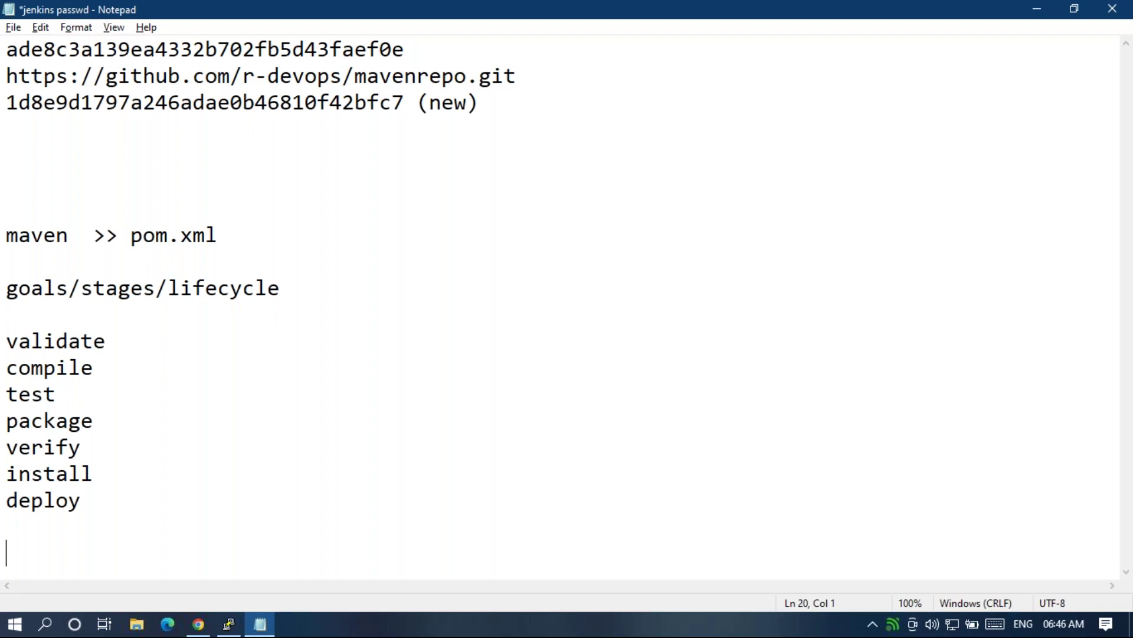
{"action": "left_click", "coordinate": [10, 344]}
{"action": "left_click", "coordinate": [8, 366]}
{"action": "left_click_drag", "start_coordinate": [68, 369], "coordinate": [12, 367]}
{"action": "left_click", "coordinate": [114, 372]}
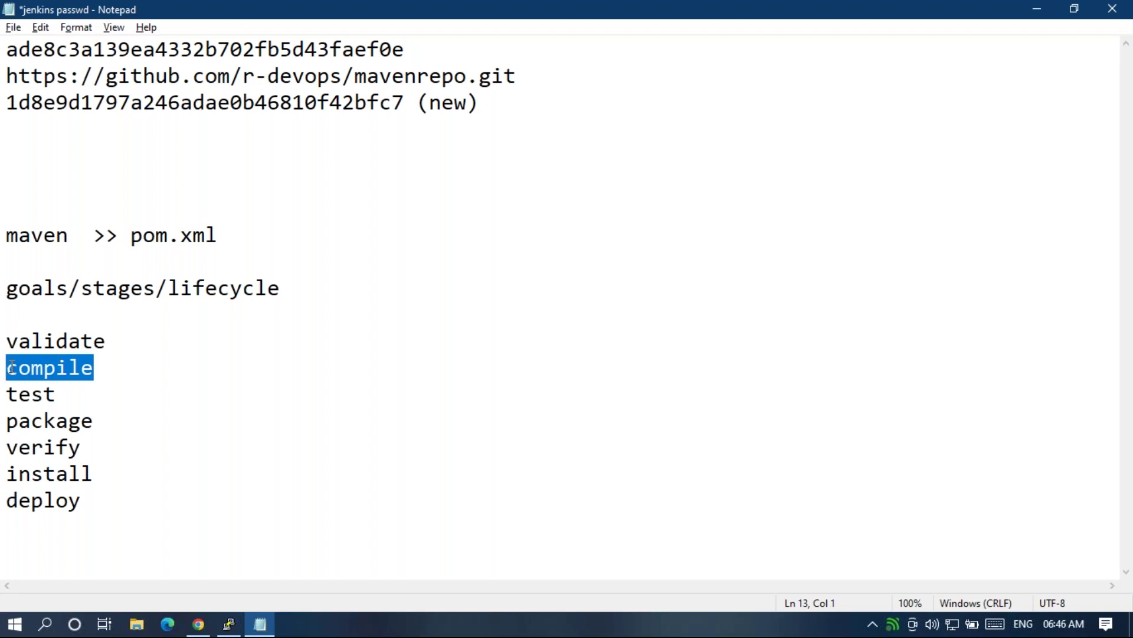
{"action": "left_click", "coordinate": [104, 367]}
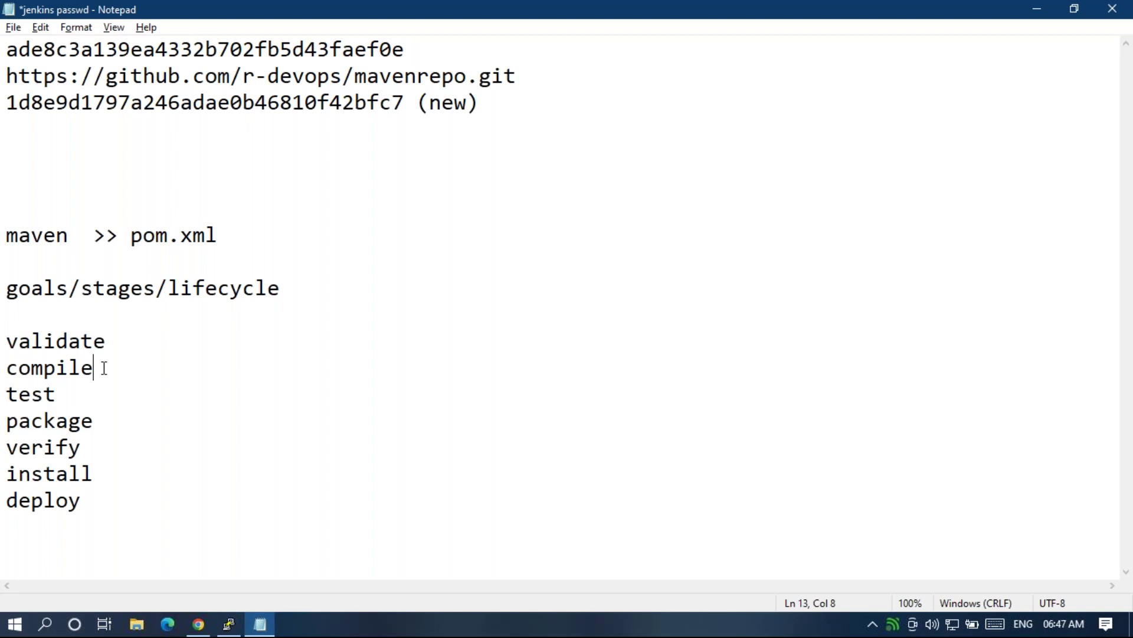
{"action": "left_click", "coordinate": [72, 399]}
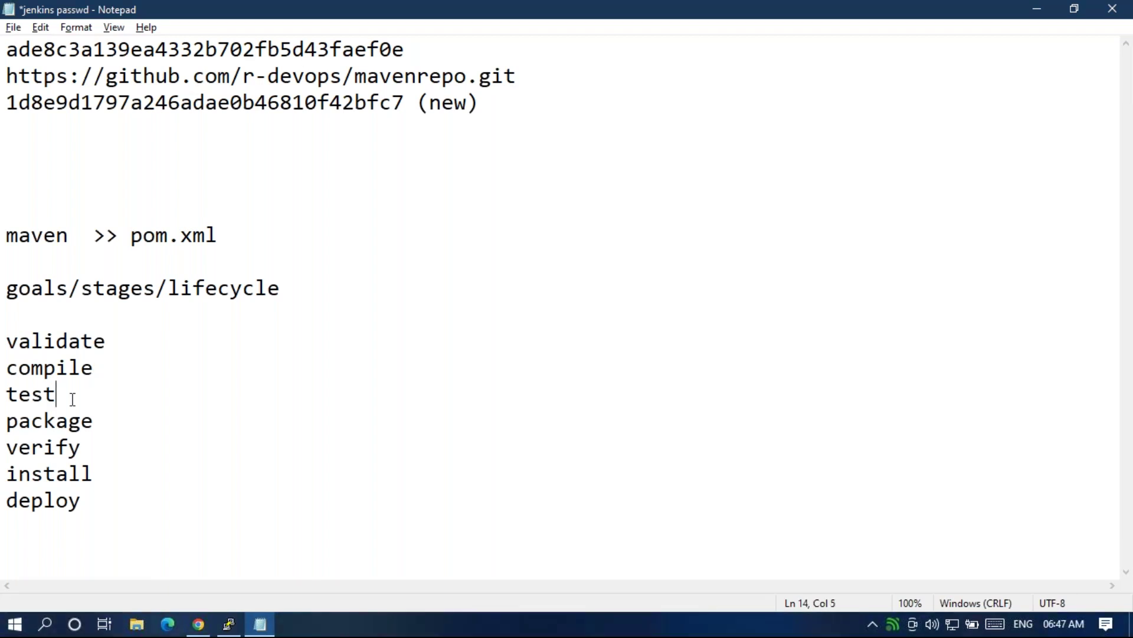
{"action": "left_click_drag", "start_coordinate": [72, 400], "coordinate": [9, 399]}
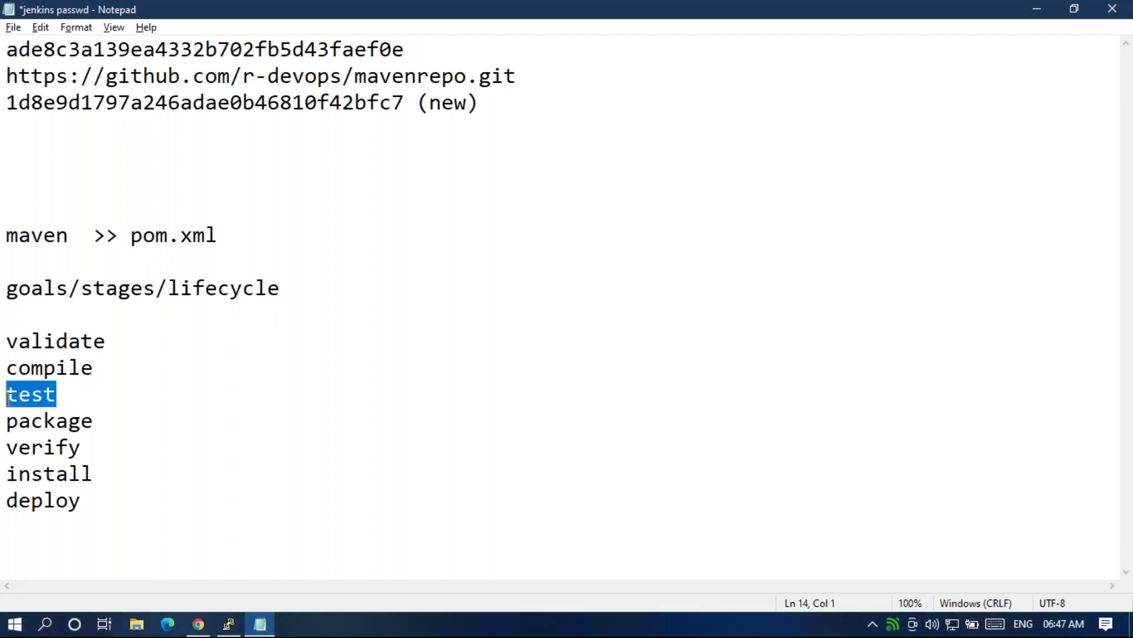
{"action": "left_click", "coordinate": [55, 397]}
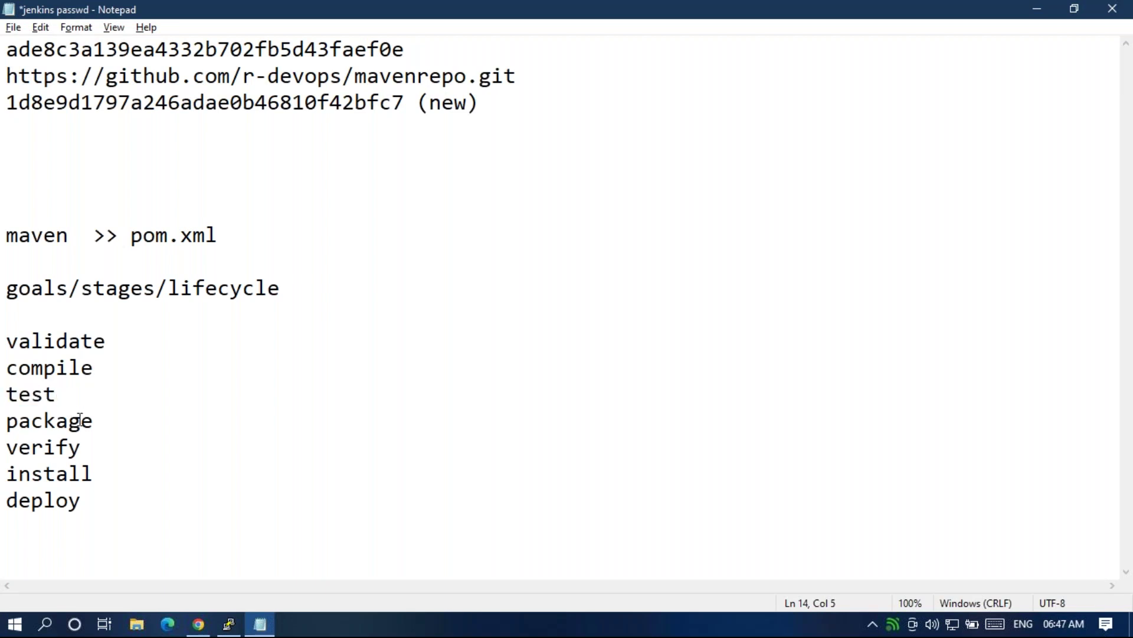
{"action": "left_click_drag", "start_coordinate": [101, 419], "coordinate": [6, 420]}
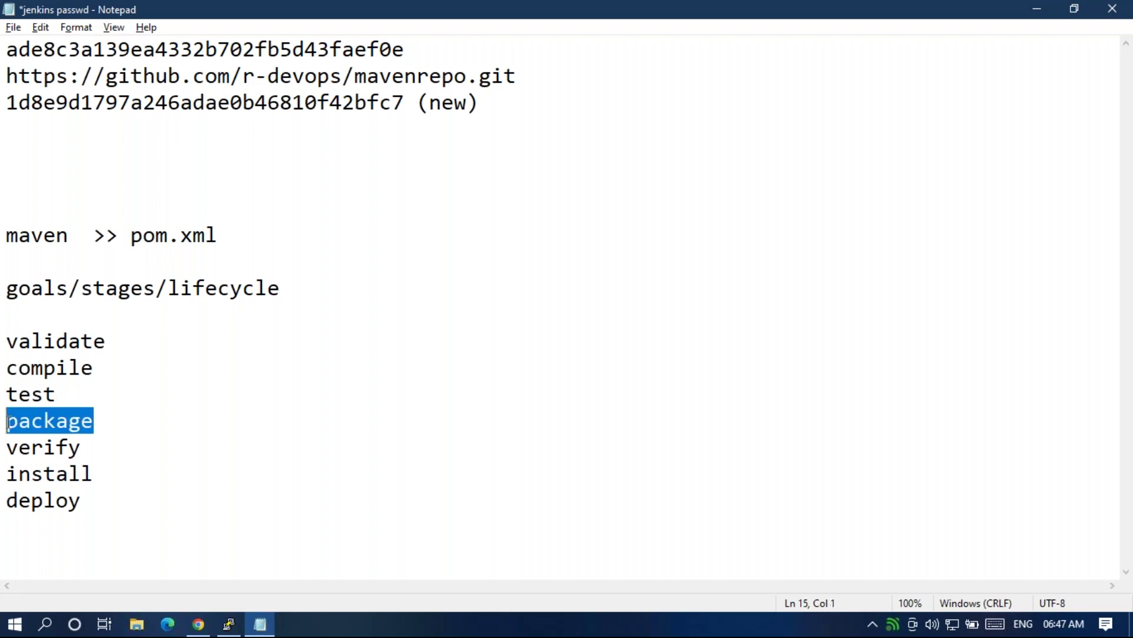
{"action": "left_click", "coordinate": [109, 420]}
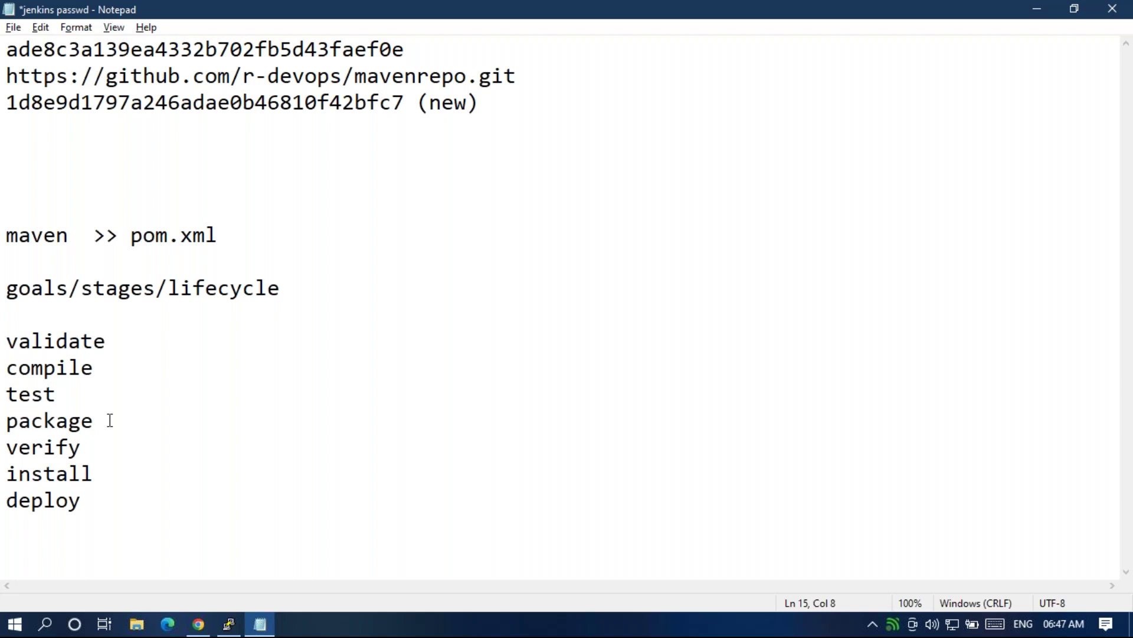
{"action": "left_click", "coordinate": [87, 453]}
{"action": "left_click_drag", "start_coordinate": [86, 452], "coordinate": [9, 461]}
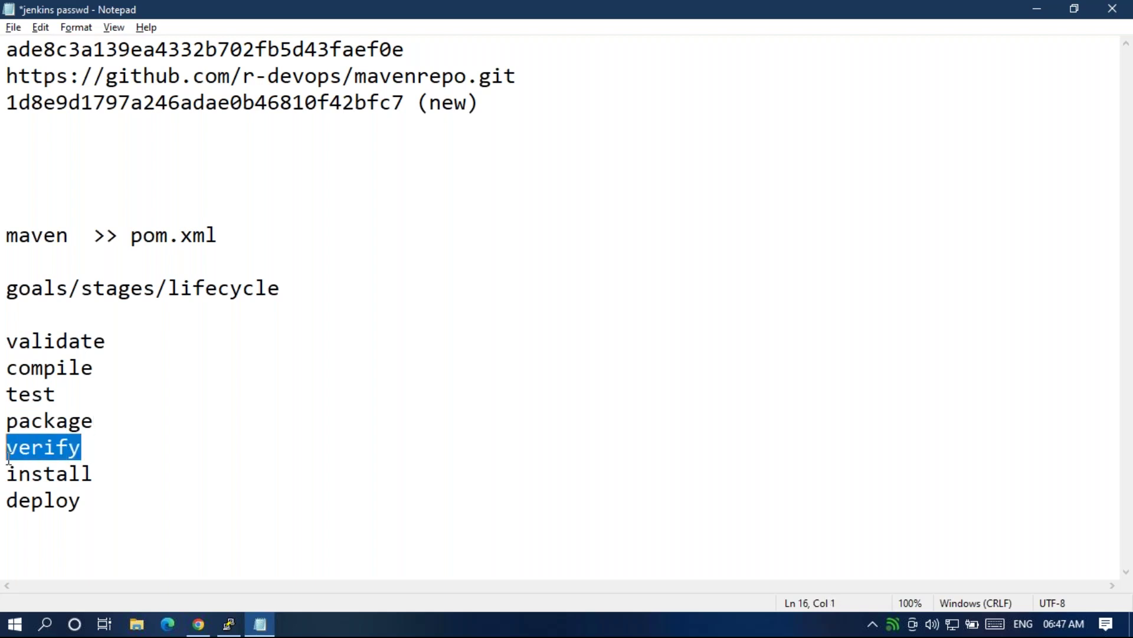
{"action": "left_click", "coordinate": [91, 445]}
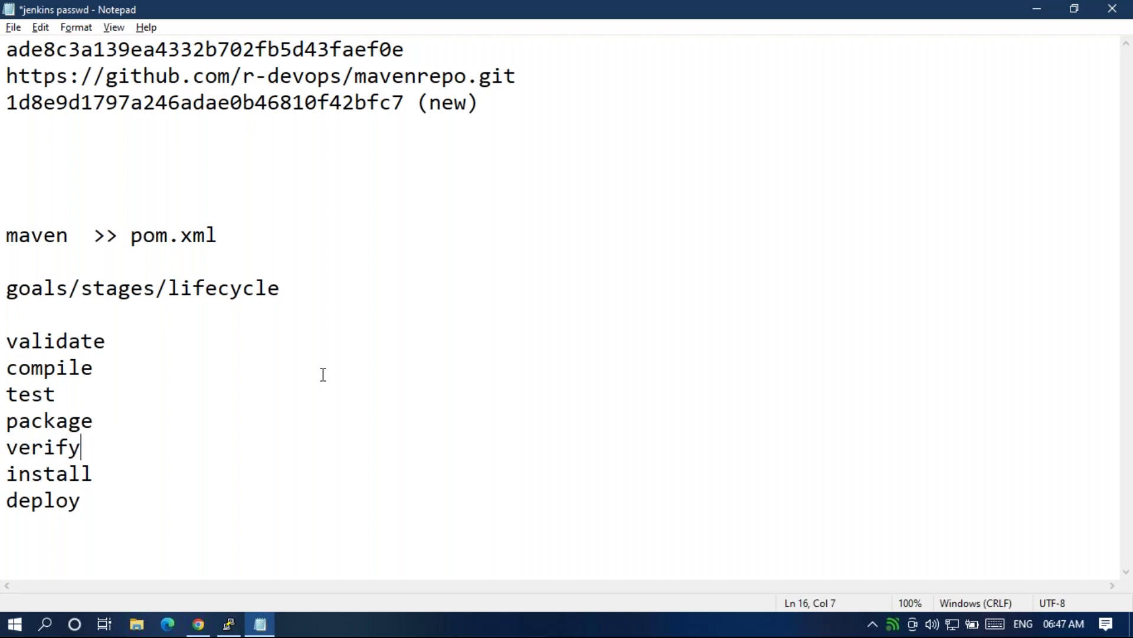
{"action": "left_click", "coordinate": [63, 394]}
{"action": "double_click", "coordinate": [63, 394]}
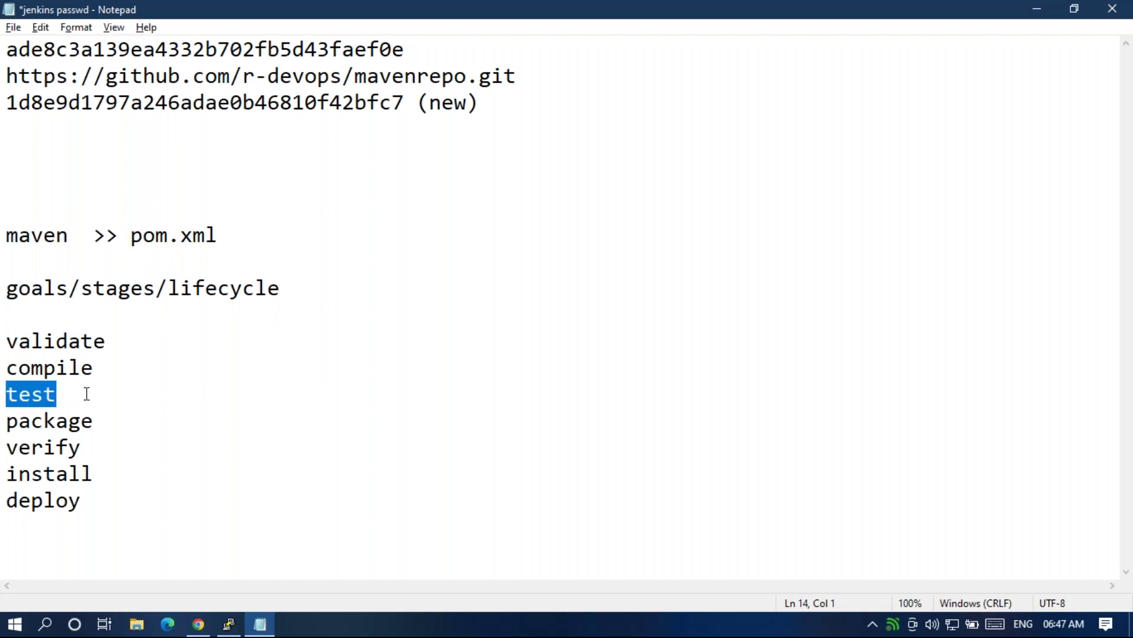
{"action": "left_click", "coordinate": [86, 395]}
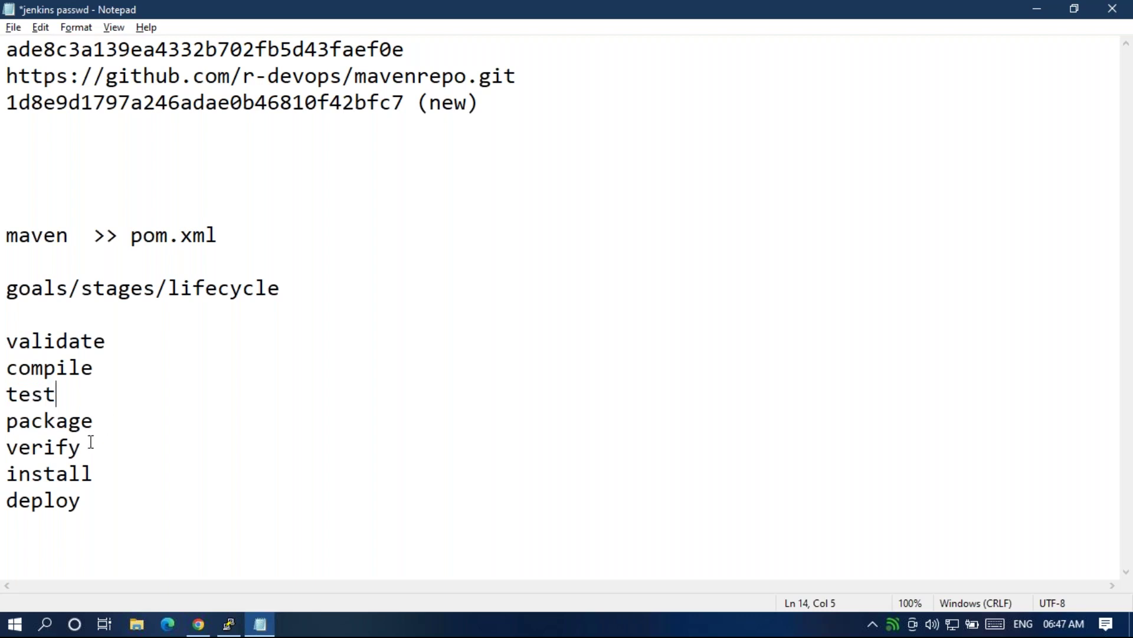
{"action": "left_click_drag", "start_coordinate": [108, 477], "coordinate": [6, 476]}
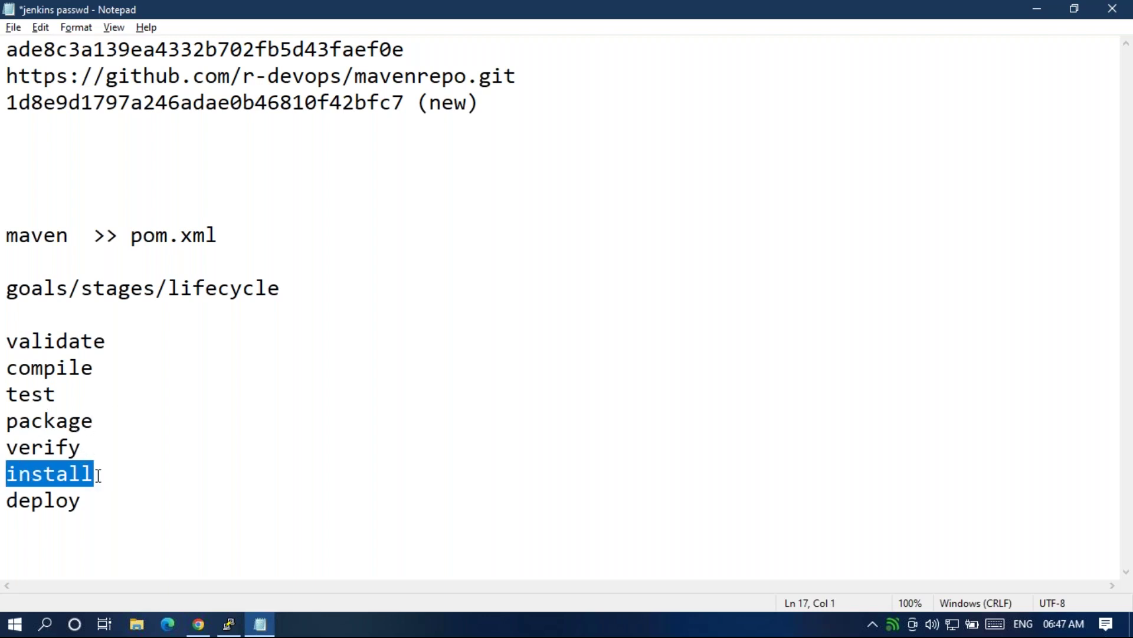
{"action": "left_click", "coordinate": [93, 506]}
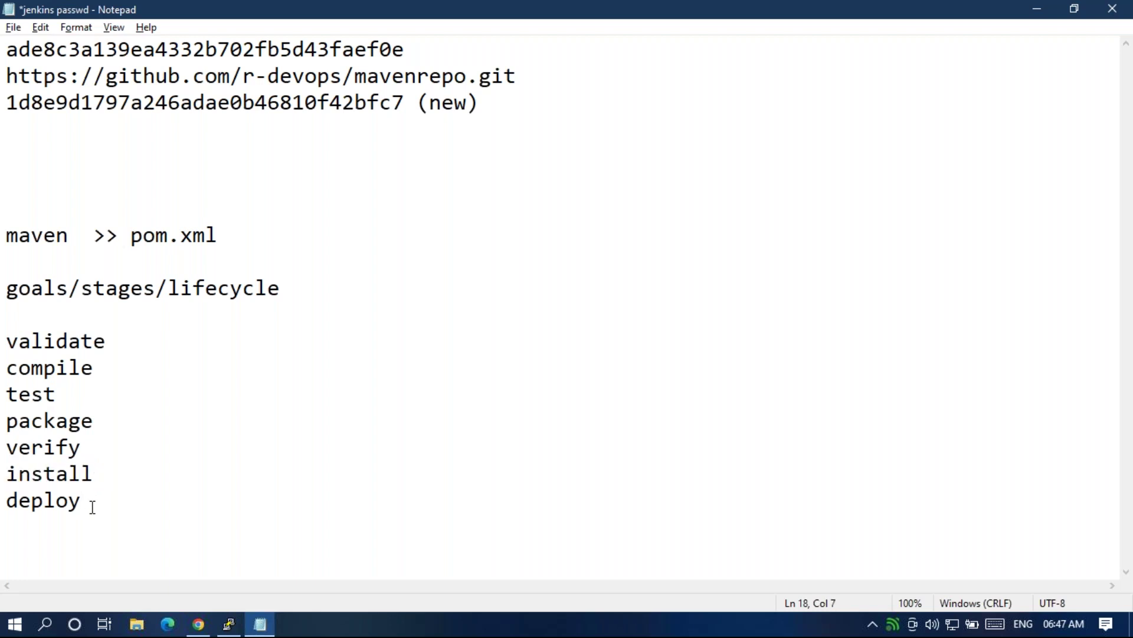
{"action": "left_click_drag", "start_coordinate": [93, 507], "coordinate": [7, 341]}
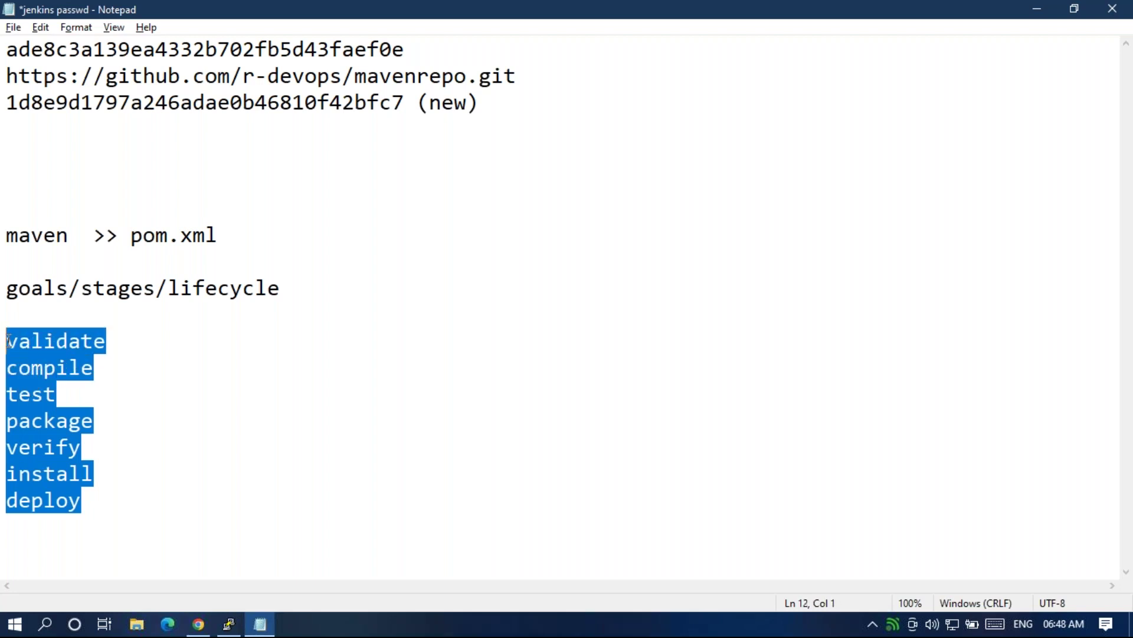
{"action": "left_click", "coordinate": [12, 341]}
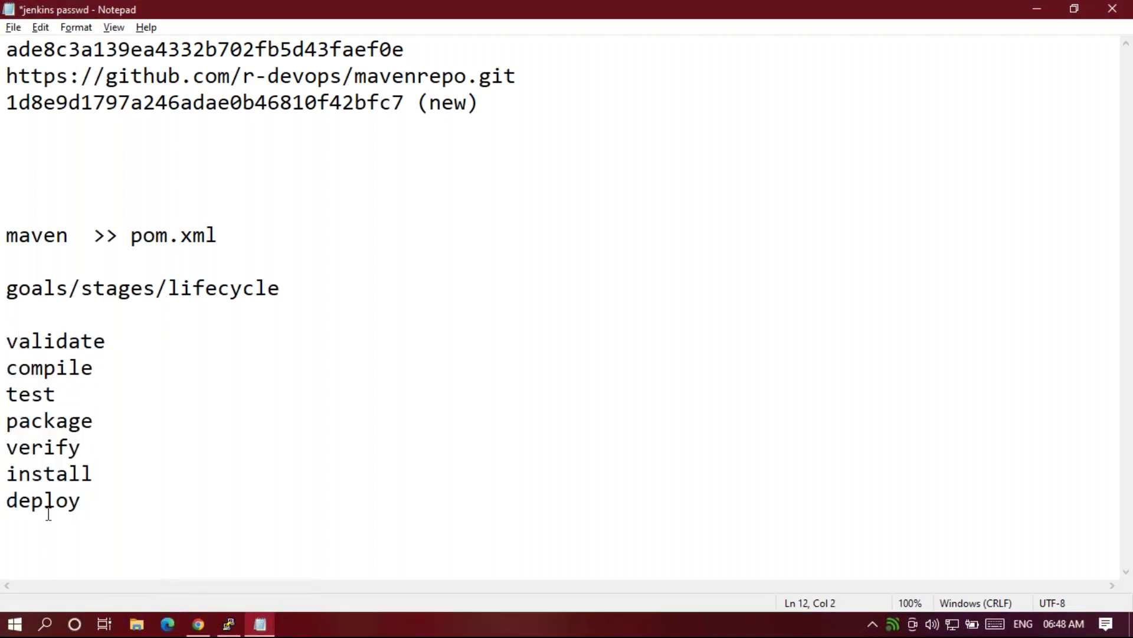
{"action": "double_click", "coordinate": [43, 427]}
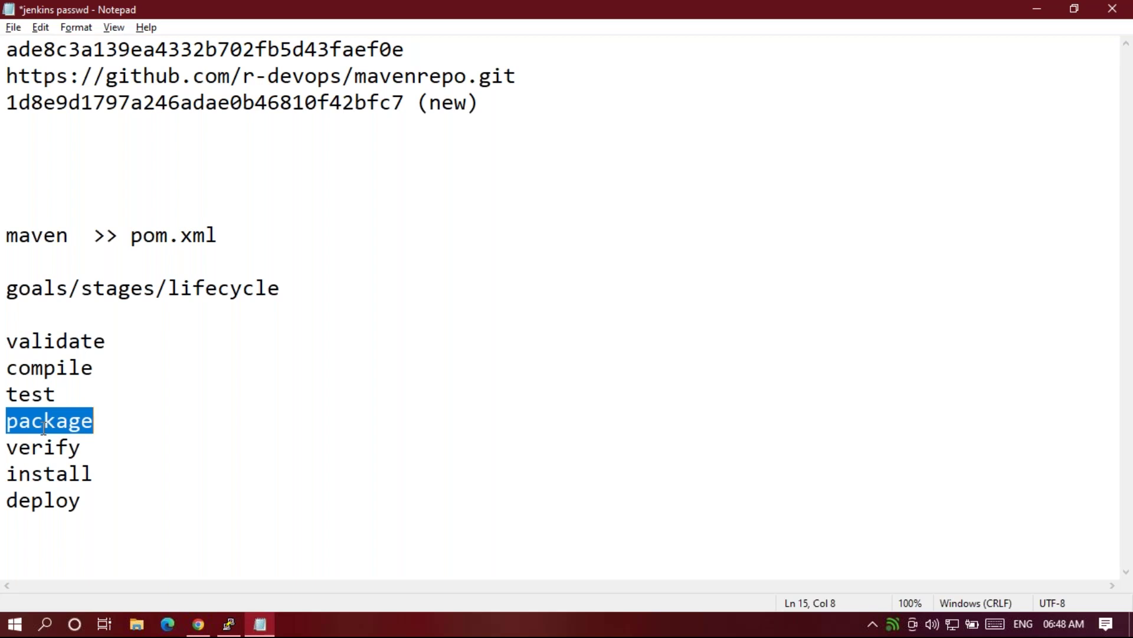
{"action": "left_click", "coordinate": [124, 415]}
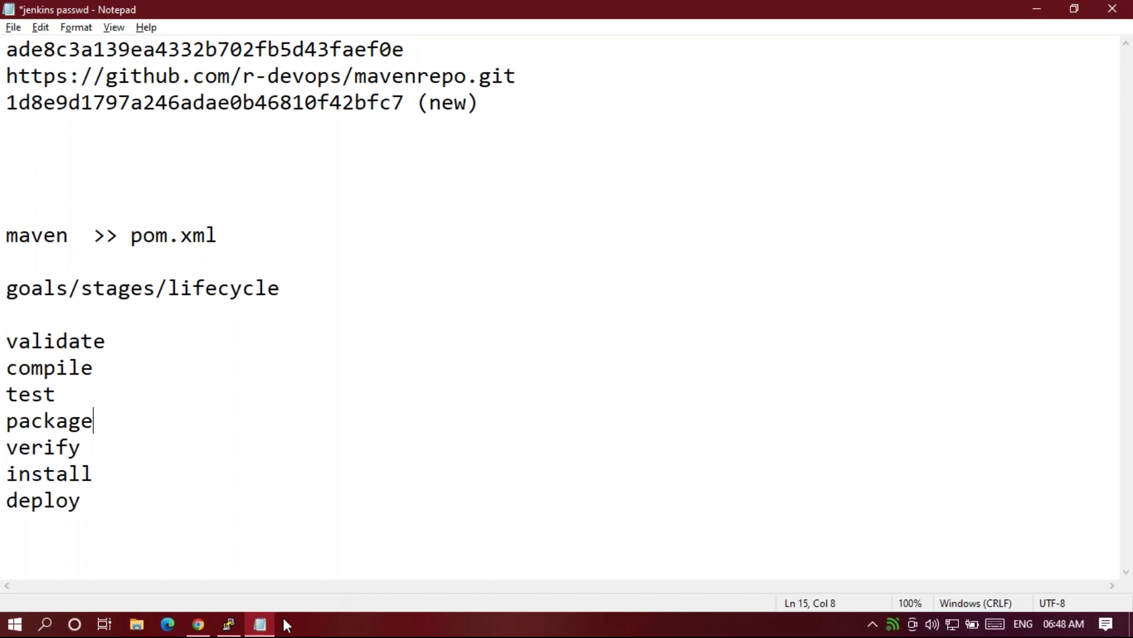
Try saving the Avi job configuration in Chrome, then go back after the 403 error.
{"action": "left_click", "coordinate": [227, 626]}
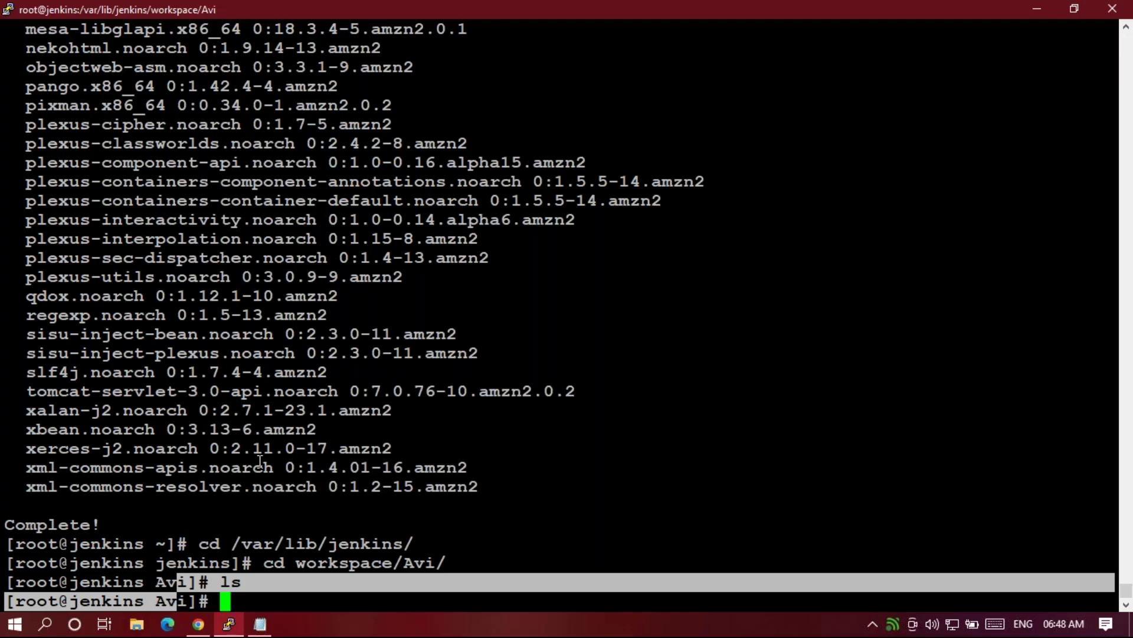
{"action": "left_click", "coordinate": [199, 624]}
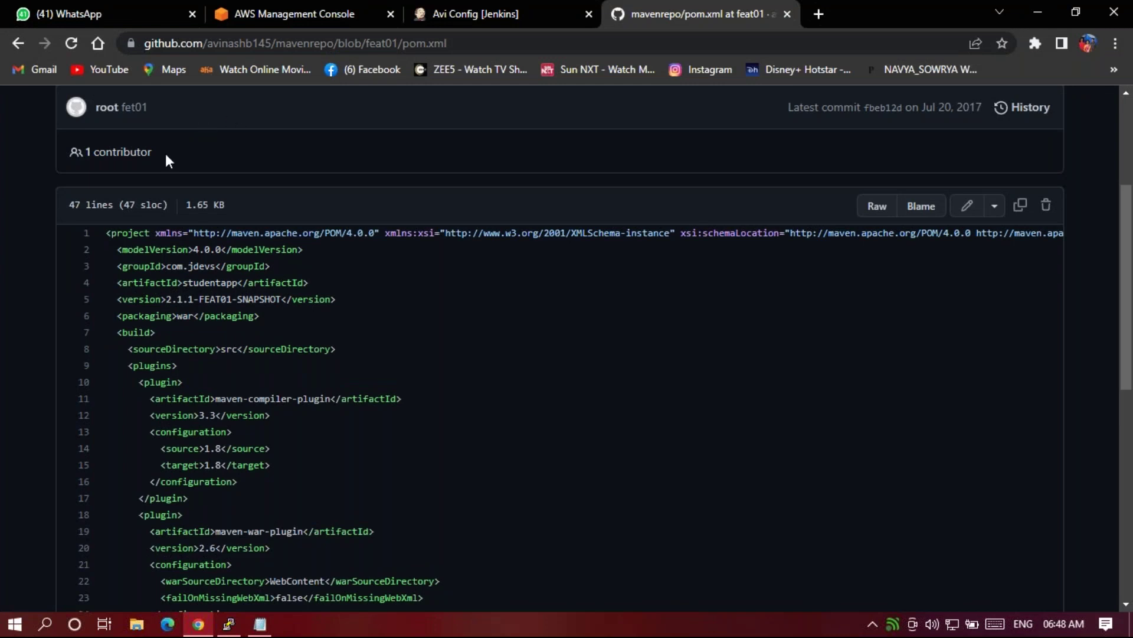
{"action": "left_click", "coordinate": [474, 13]}
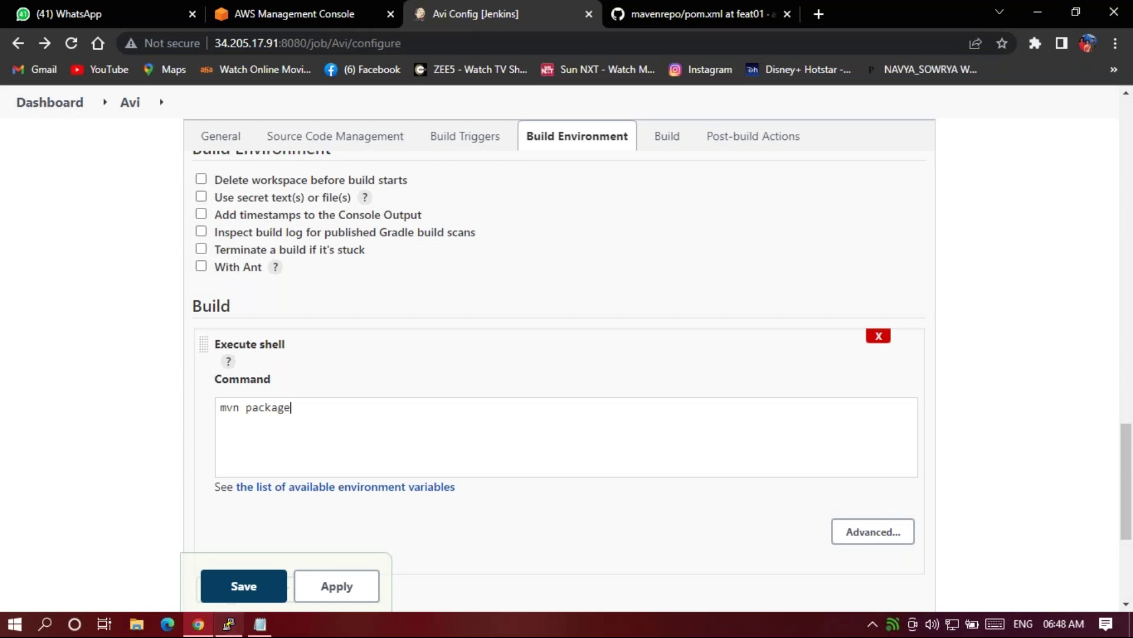
{"action": "left_click", "coordinate": [243, 593]}
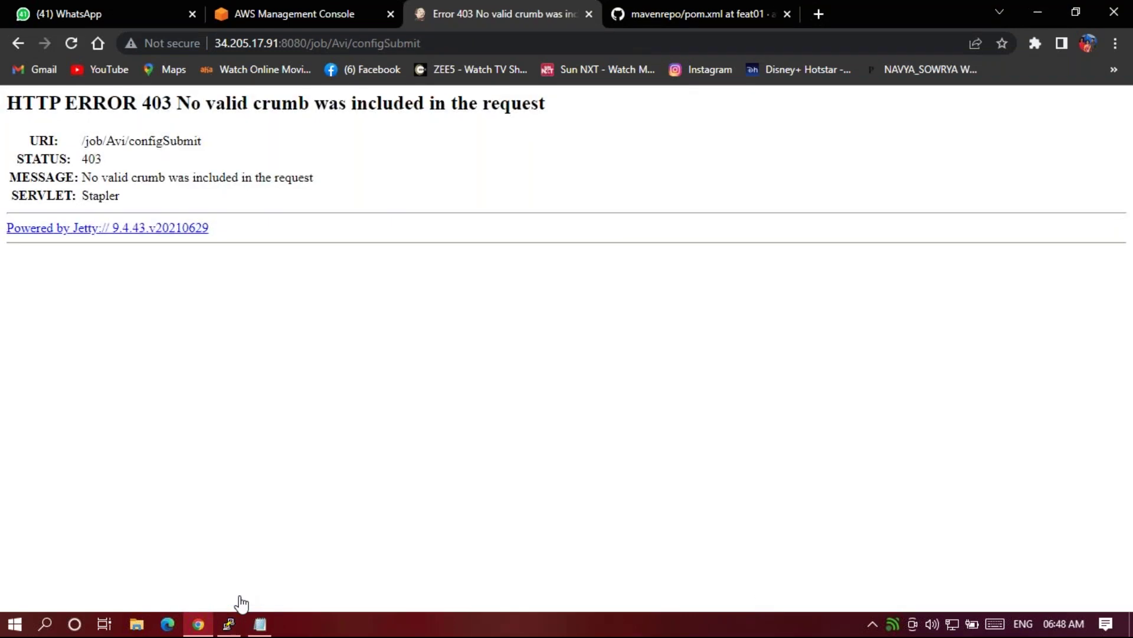
{"action": "left_click", "coordinate": [18, 43]}
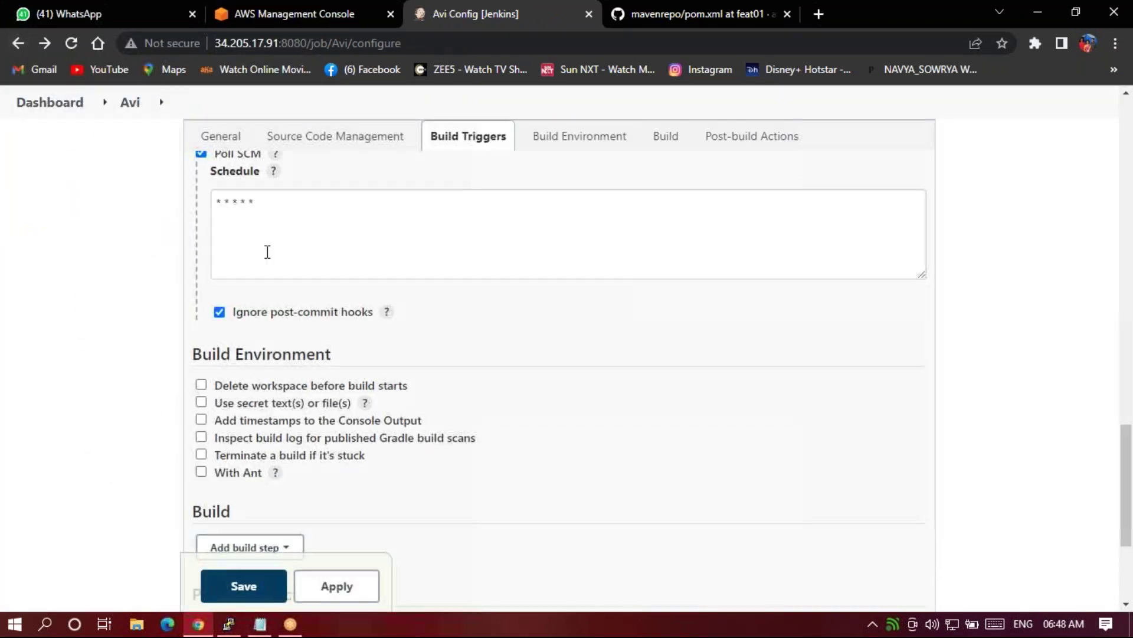
Add an Execute shell build step to the Avi job's Build section.
{"action": "scroll", "coordinate": [282, 285], "scroll_direction": "up", "scroll_amount": 1}
{"action": "scroll", "coordinate": [299, 361], "scroll_direction": "down", "scroll_amount": 4}
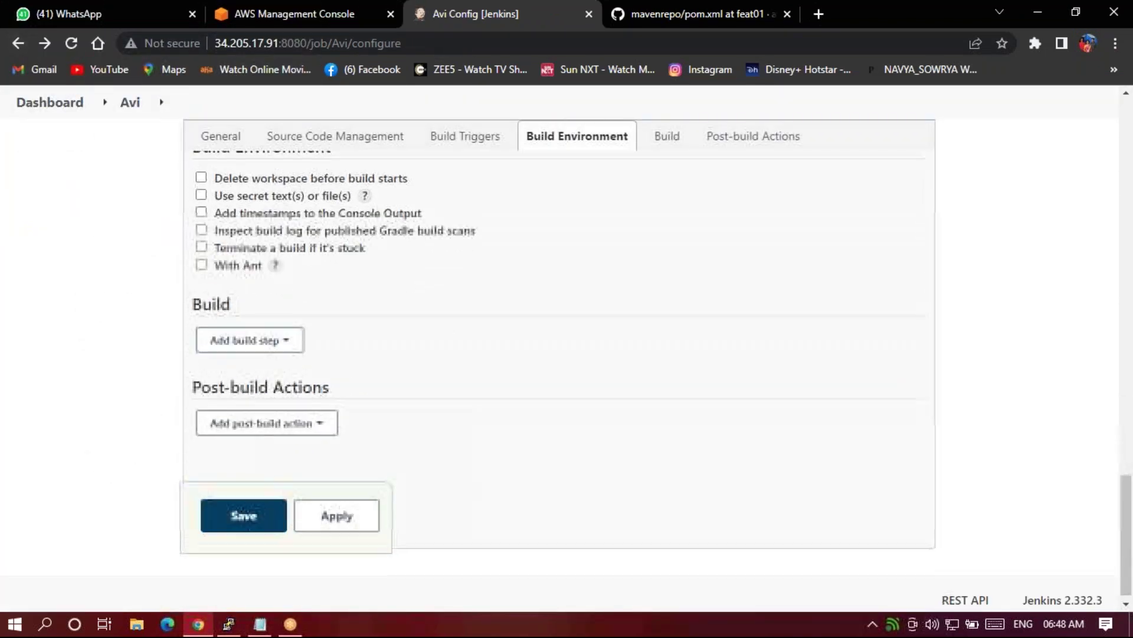
{"action": "left_click", "coordinate": [265, 335]}
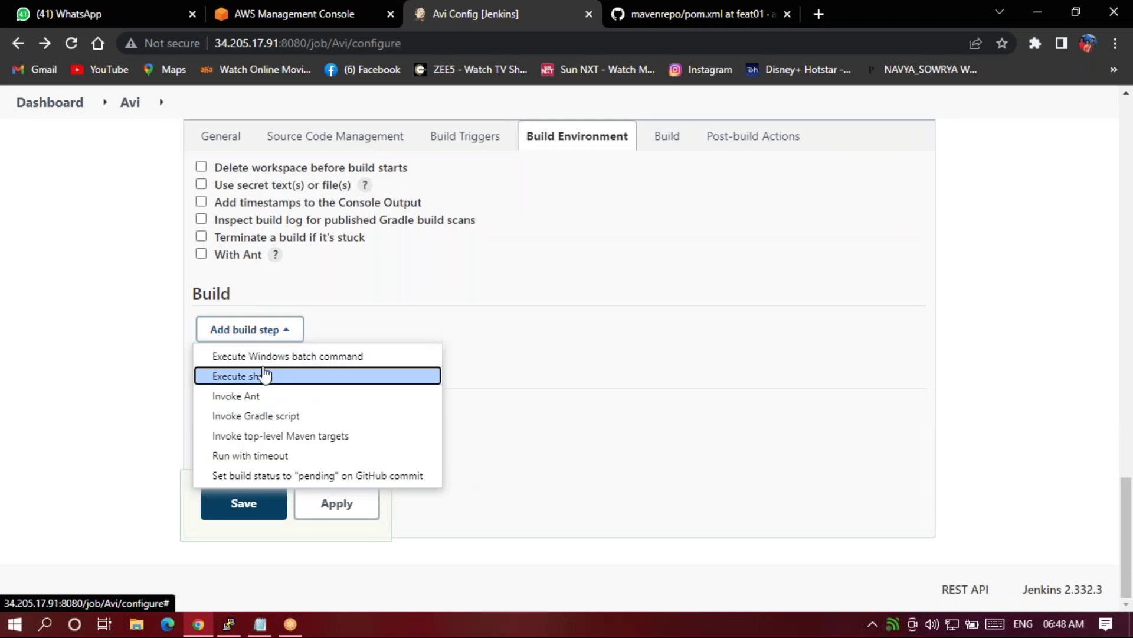
{"action": "left_click", "coordinate": [248, 375]}
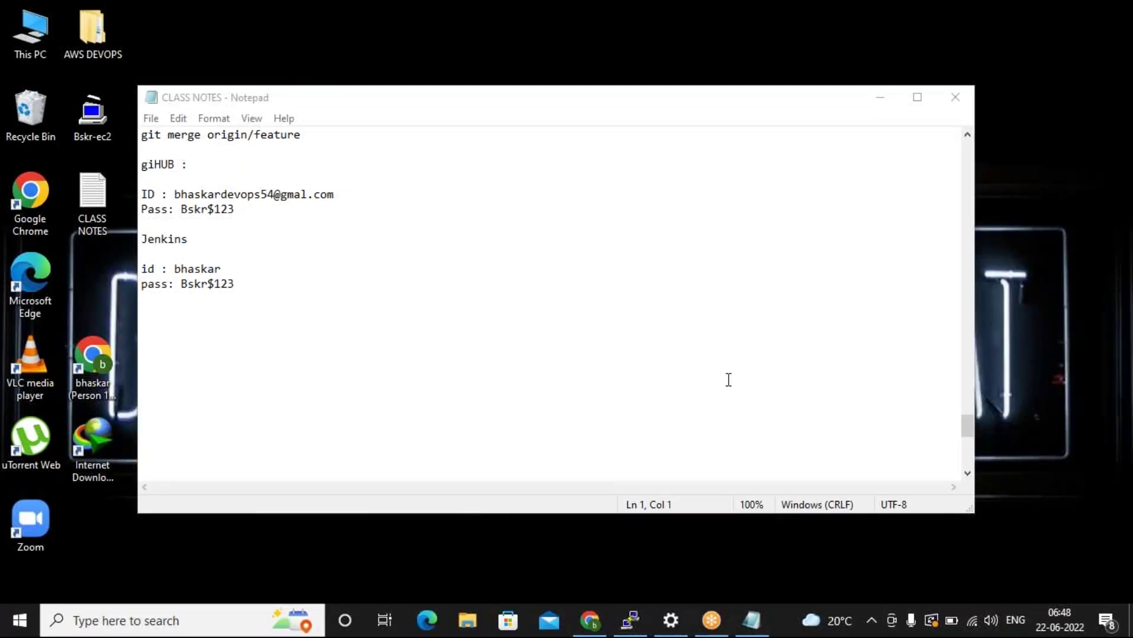
Move the notes window aside and minimise it, bringing Chrome's AWS EC2 Instances page forward.
{"action": "left_click_drag", "start_coordinate": [686, 109], "coordinate": [585, 177]}
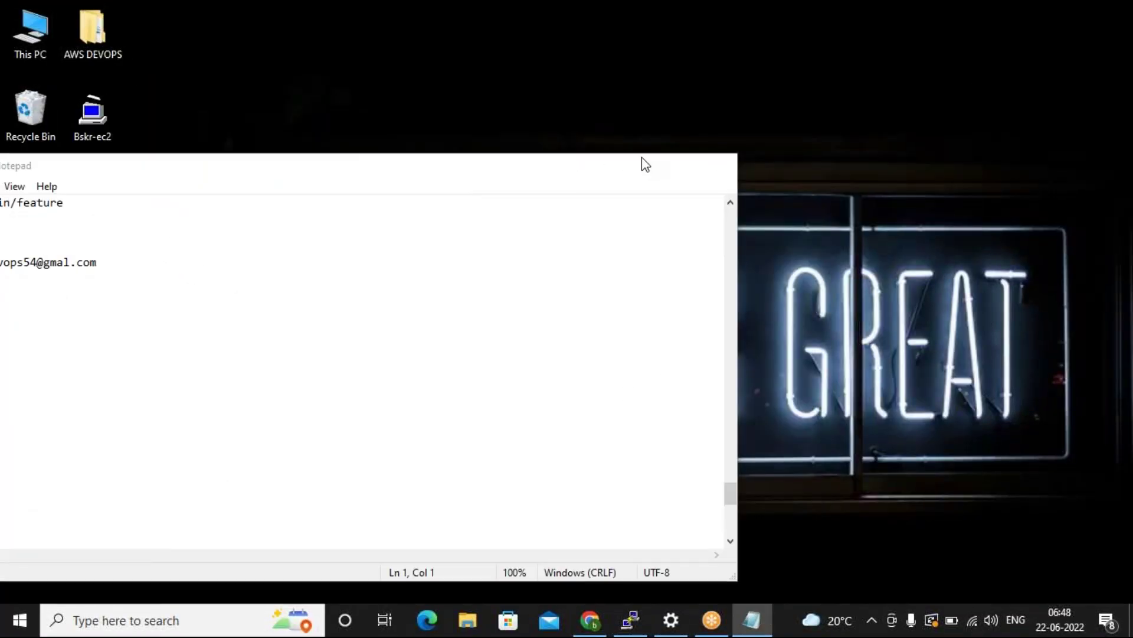
{"action": "left_click", "coordinate": [642, 159]}
{"action": "left_click", "coordinate": [590, 620]}
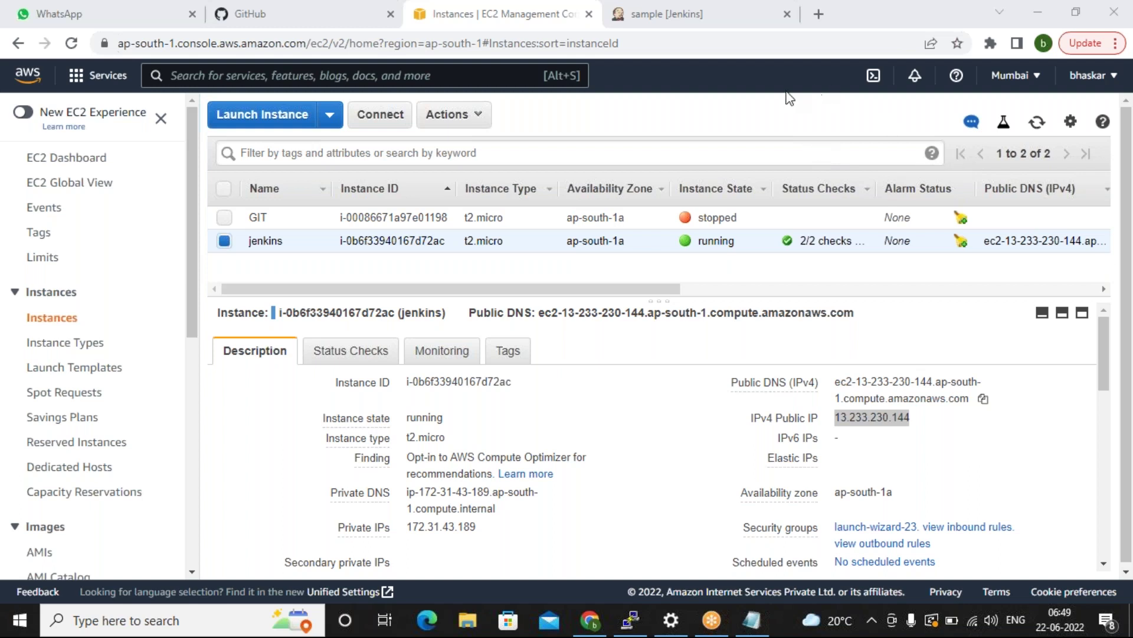
{"action": "left_click", "coordinate": [708, 94]}
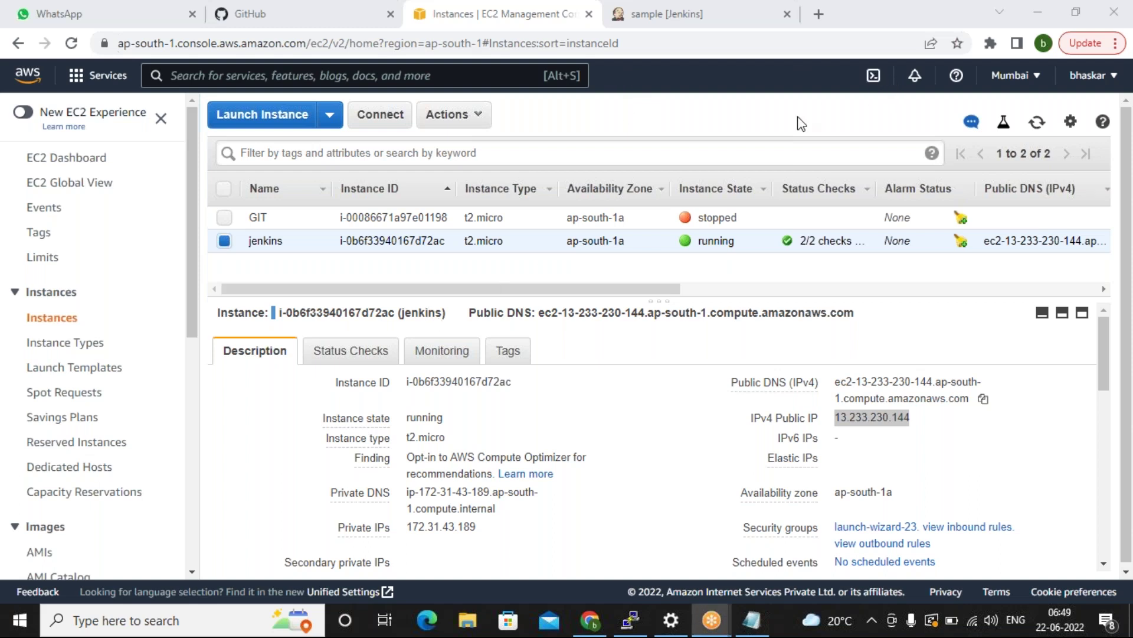
Review the sample job's Git repositories and branch specifiers, then switch to GitHub's dashboard.
{"action": "left_click", "coordinate": [673, 18]}
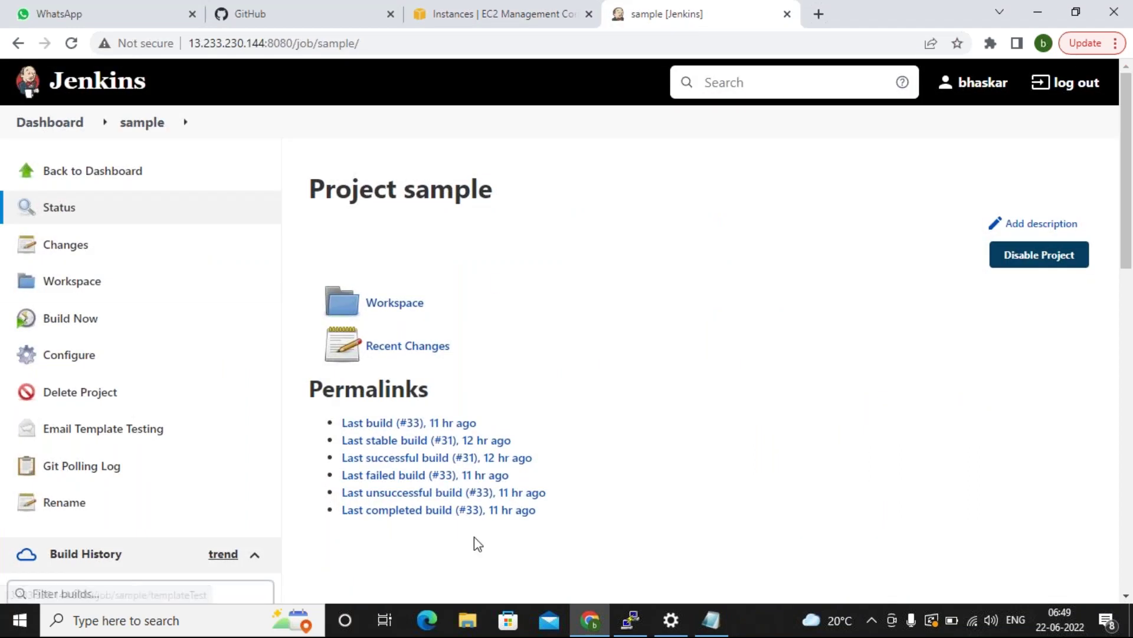
{"action": "left_click", "coordinate": [108, 356]}
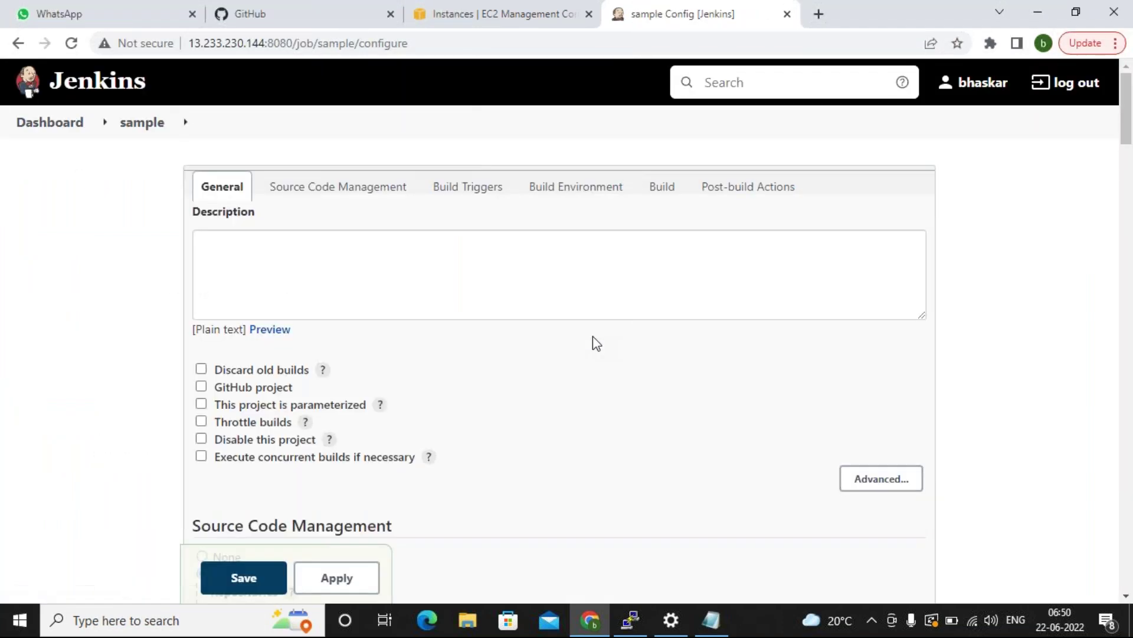
{"action": "scroll", "coordinate": [460, 402], "scroll_direction": "down", "scroll_amount": 6}
{"action": "scroll", "coordinate": [465, 406], "scroll_direction": "down", "scroll_amount": 13}
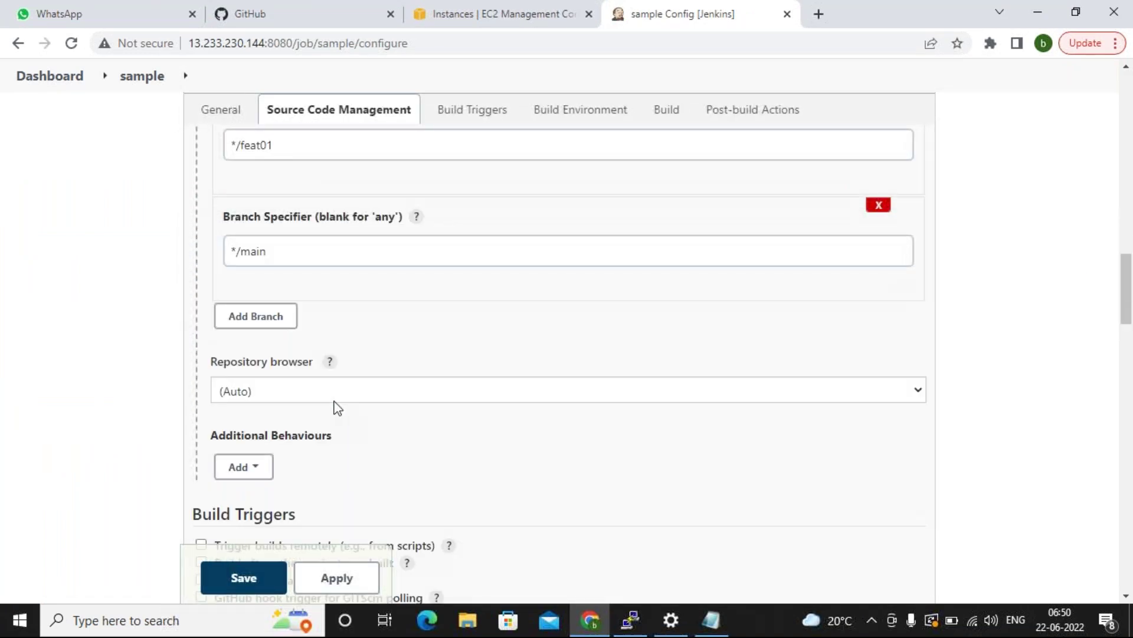
{"action": "scroll", "coordinate": [345, 406], "scroll_direction": "up", "scroll_amount": 1}
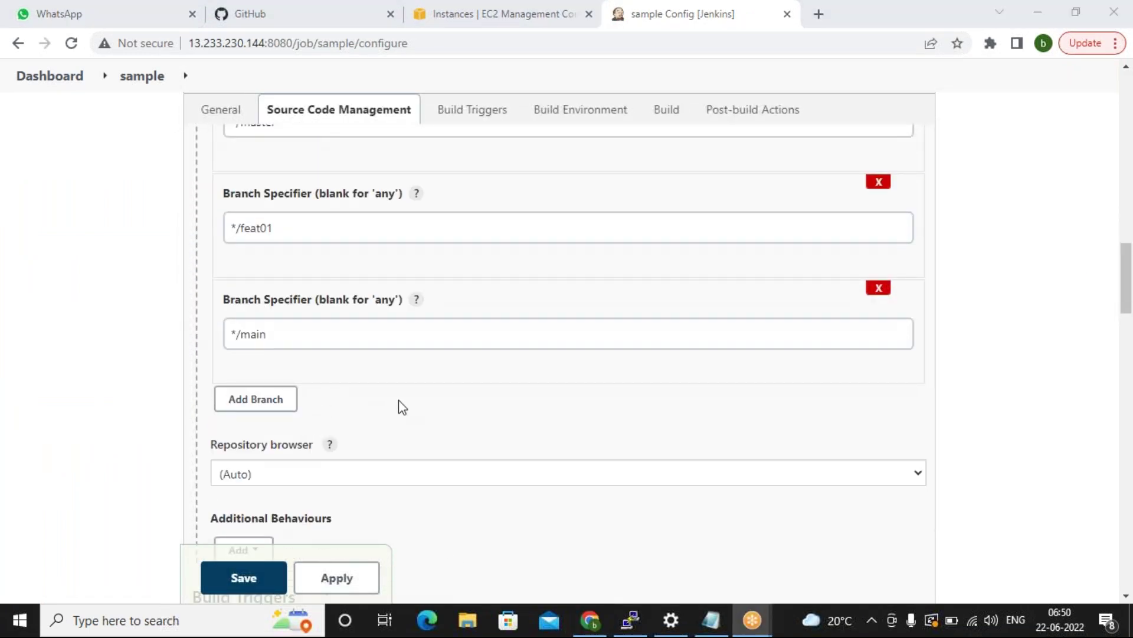
{"action": "left_click", "coordinate": [779, 413]}
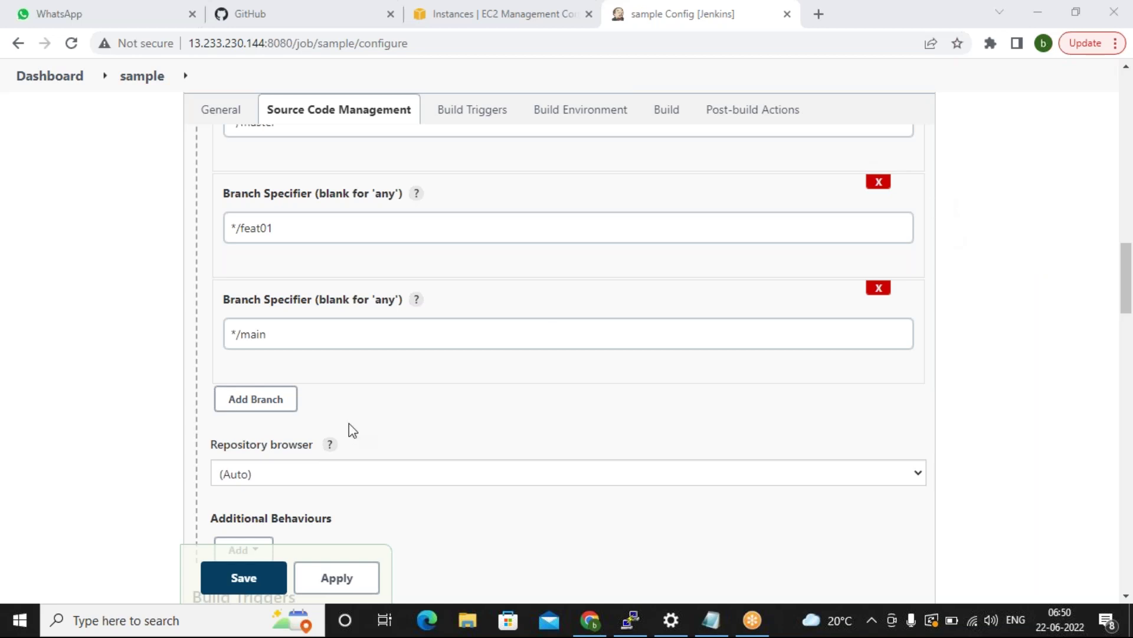
{"action": "scroll", "coordinate": [357, 420], "scroll_direction": "up", "scroll_amount": 12}
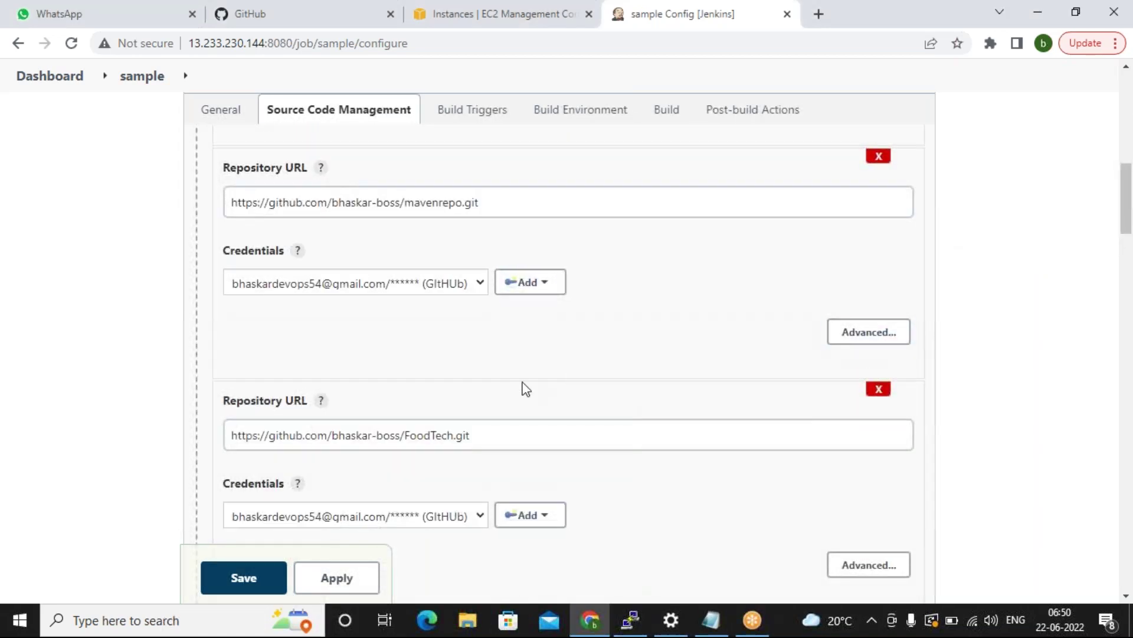
{"action": "scroll", "coordinate": [523, 385], "scroll_direction": "up", "scroll_amount": 4}
{"action": "scroll", "coordinate": [525, 388], "scroll_direction": "down", "scroll_amount": 12}
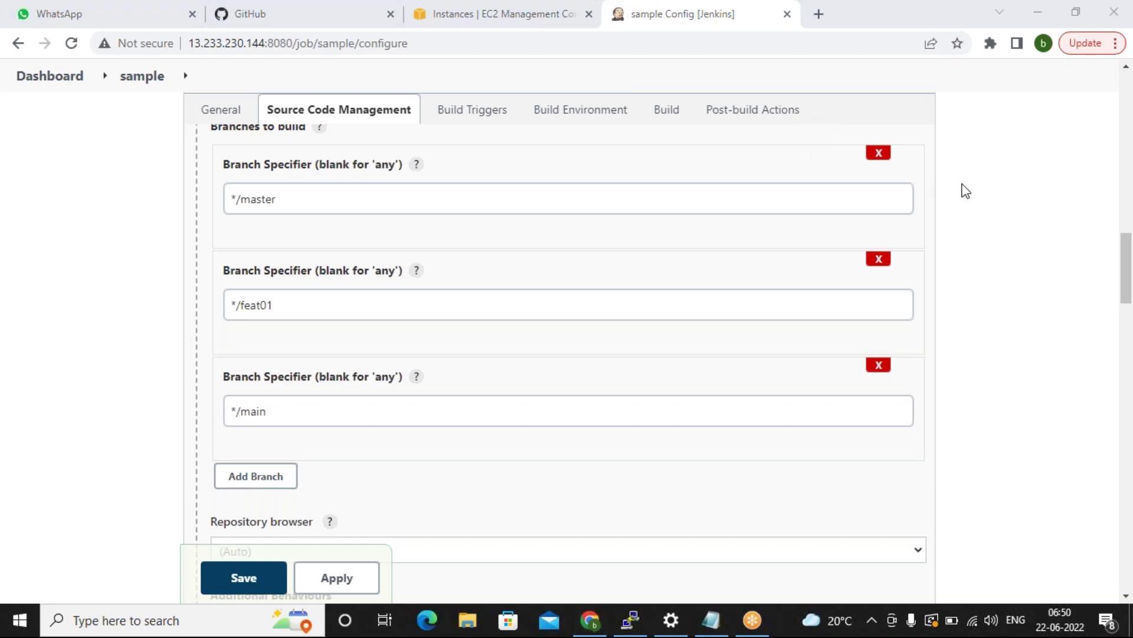
{"action": "scroll", "coordinate": [458, 163], "scroll_direction": "up", "scroll_amount": 5}
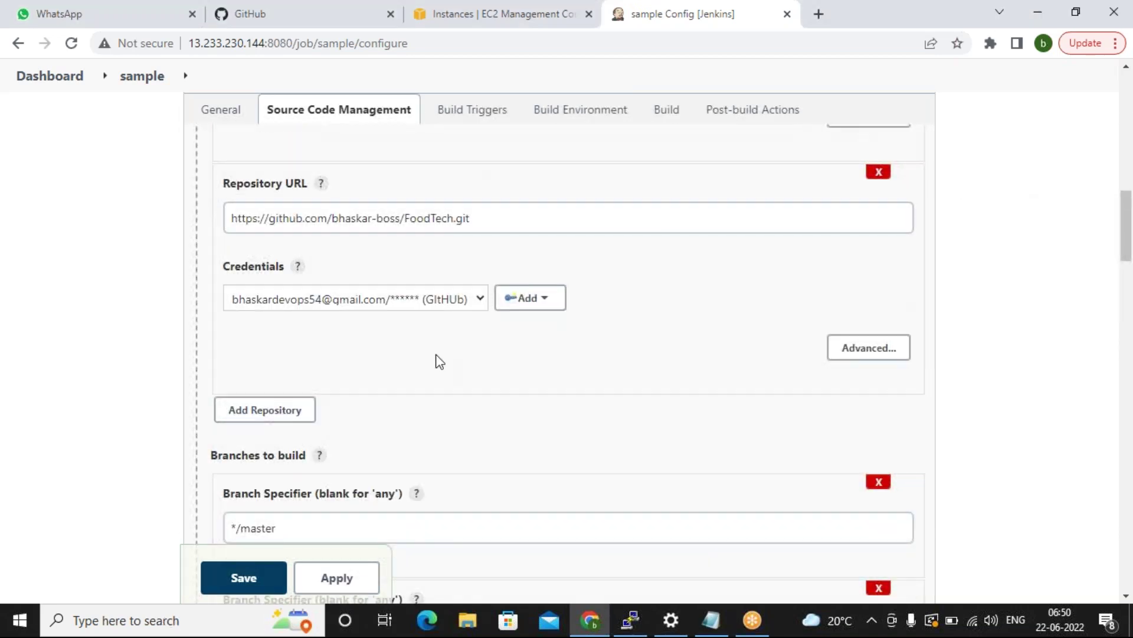
{"action": "scroll", "coordinate": [346, 281], "scroll_direction": "up", "scroll_amount": 6}
{"action": "scroll", "coordinate": [347, 281], "scroll_direction": "up", "scroll_amount": 5}
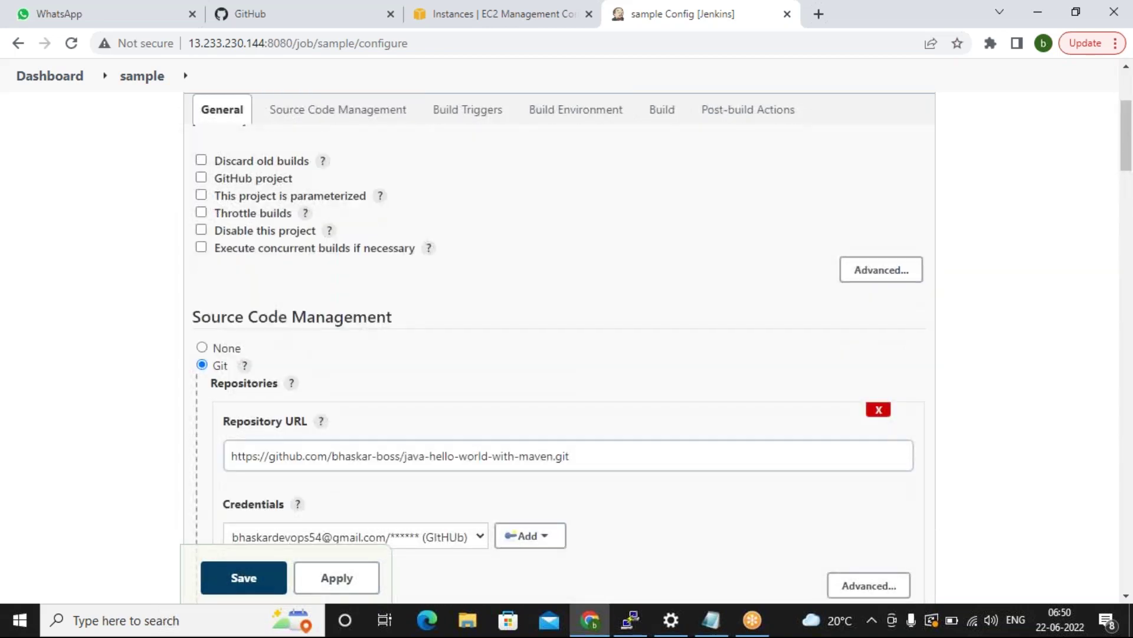
{"action": "scroll", "coordinate": [255, 83], "scroll_direction": "down", "scroll_amount": 5}
{"action": "left_click", "coordinate": [253, 14]}
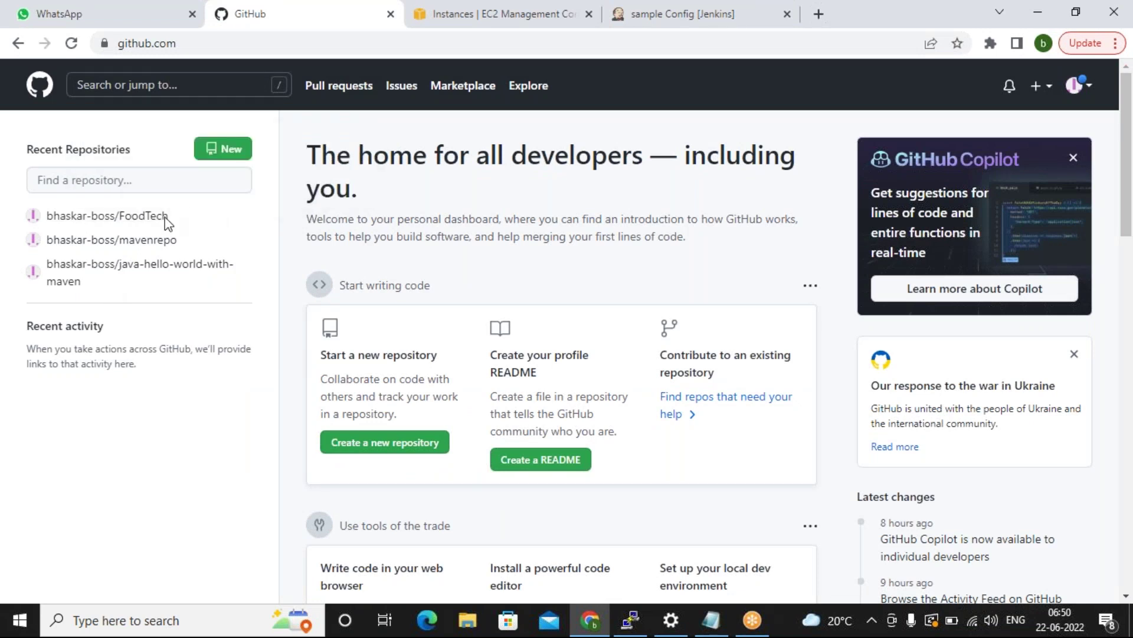
Open the mavenrepo repository on GitHub, then go to the sample job's project page in Jenkins.
{"action": "left_click", "coordinate": [115, 240]}
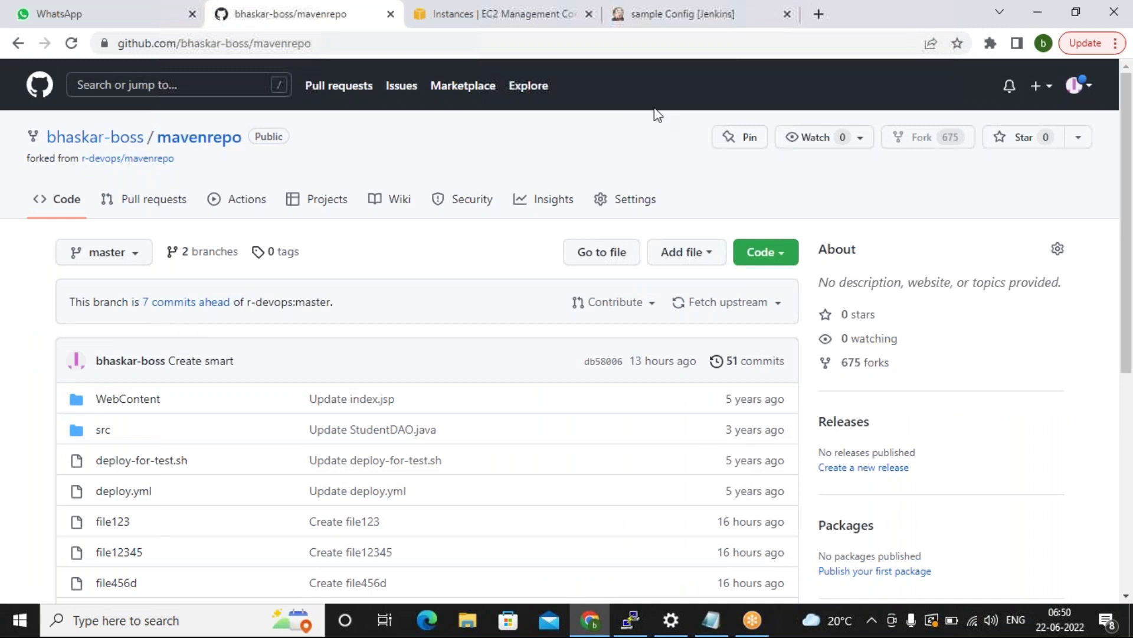
{"action": "key", "text": "ctrl+Tab"}
{"action": "left_click", "coordinate": [671, 13]}
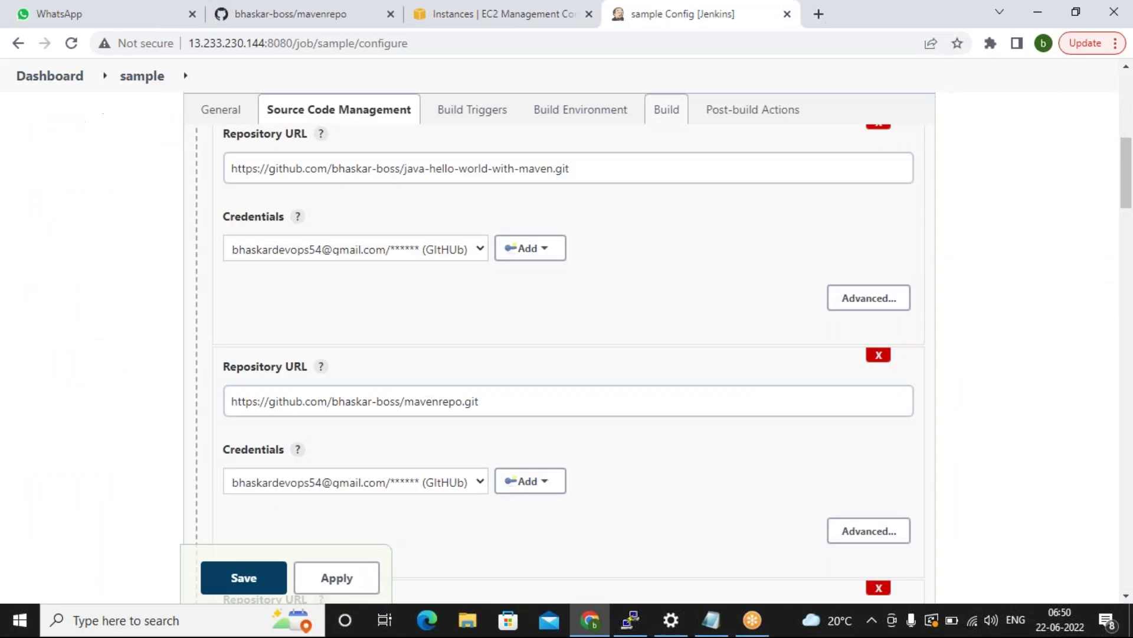
{"action": "left_click", "coordinate": [47, 78]}
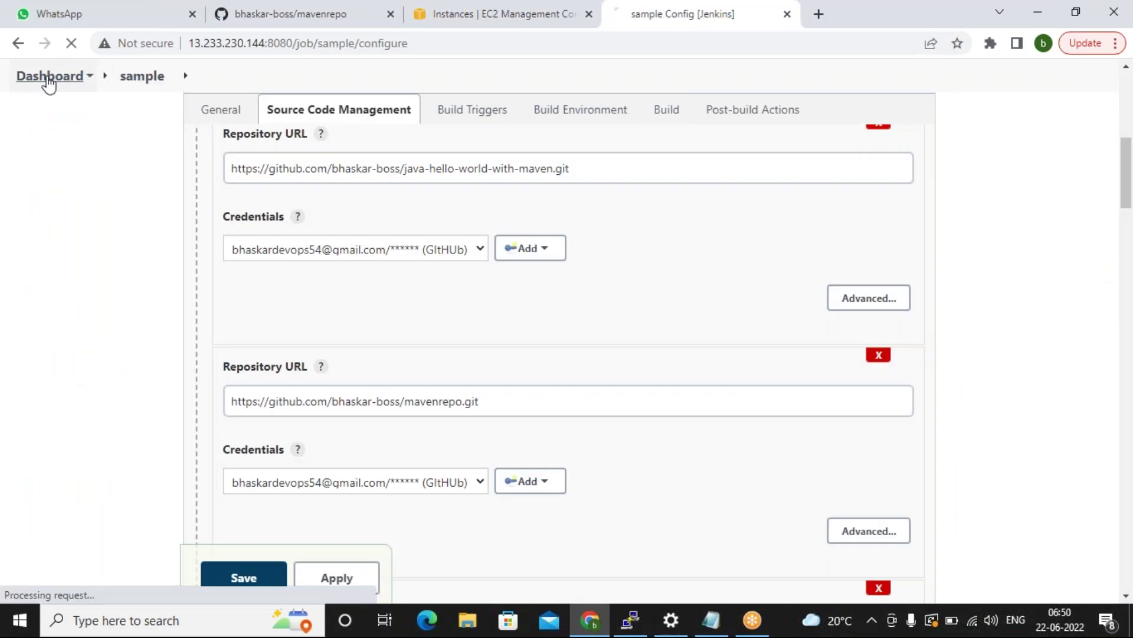
{"action": "scroll", "coordinate": [149, 456], "scroll_direction": "down", "scroll_amount": 2}
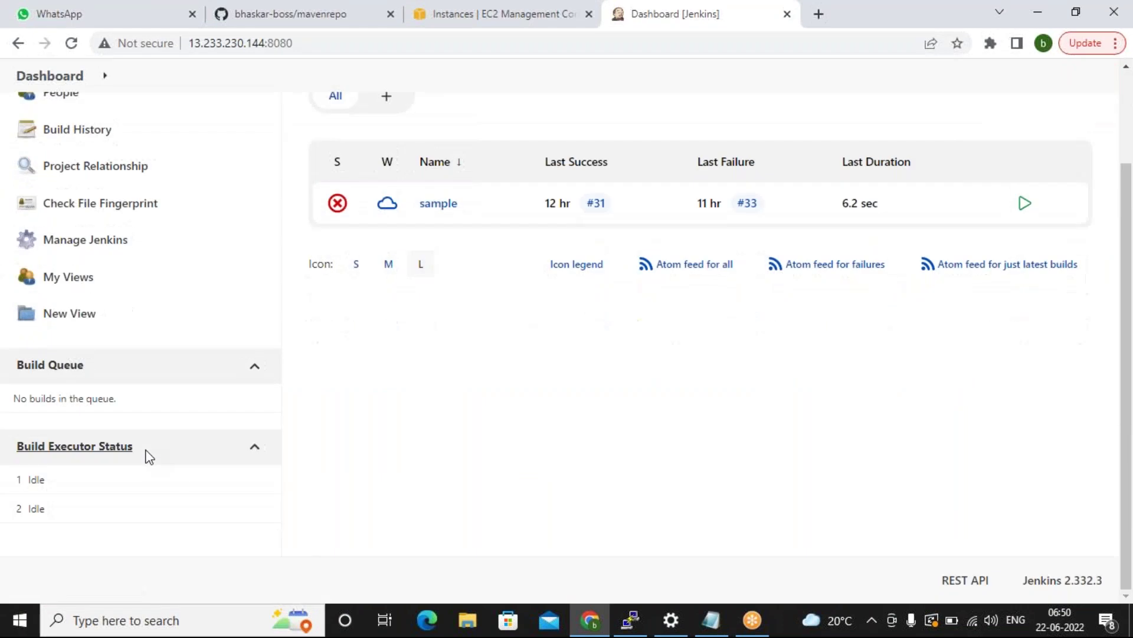
{"action": "left_click", "coordinate": [440, 204]}
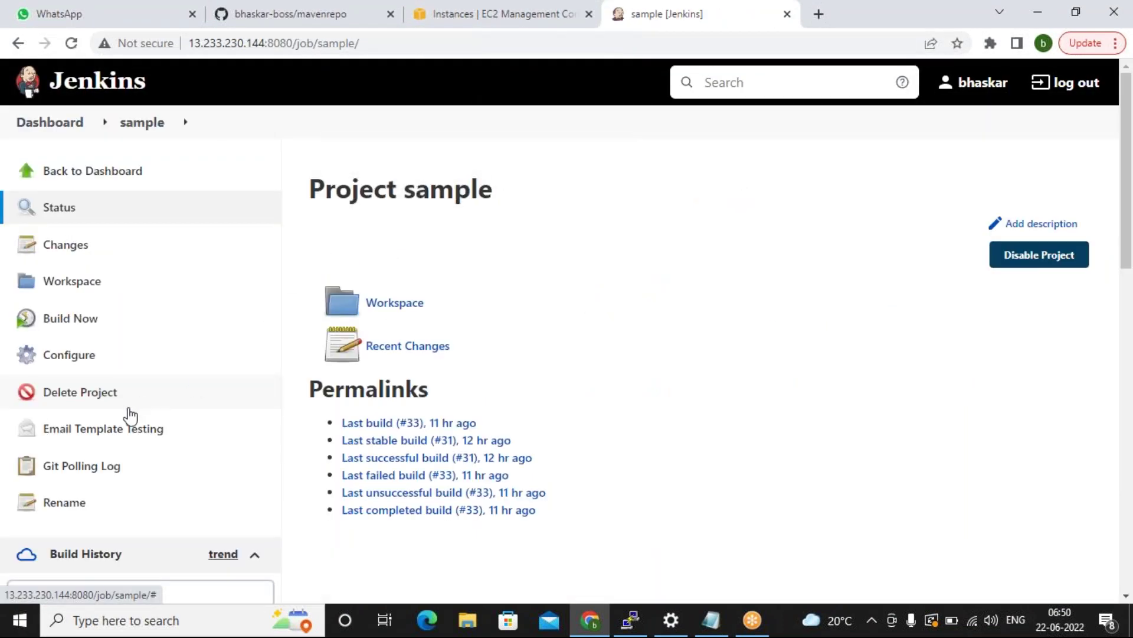
Inspect failed build #32, glance at the GitHub and EC2 tabs, and return to the sample project.
{"action": "scroll", "coordinate": [132, 413], "scroll_direction": "down", "scroll_amount": 3}
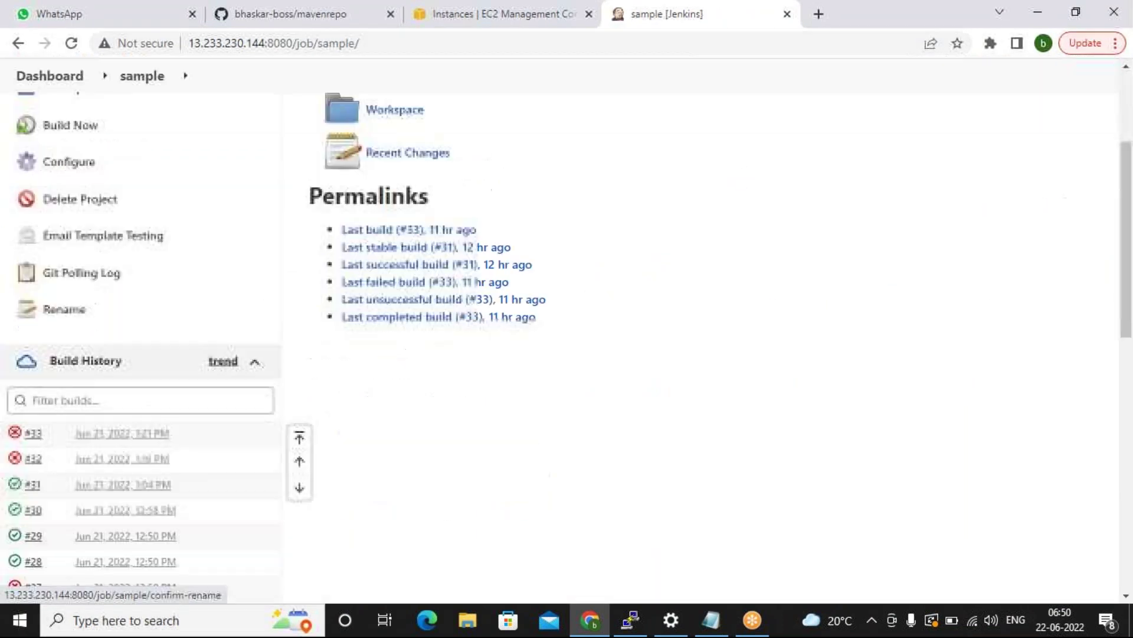
{"action": "left_click", "coordinate": [33, 438]}
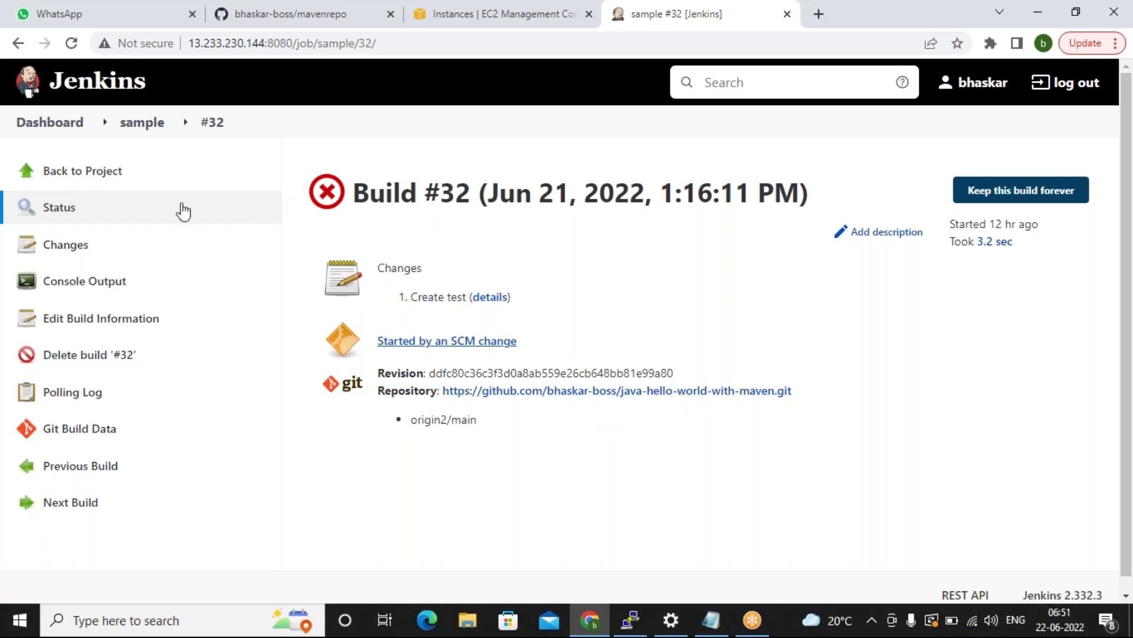
{"action": "left_click", "coordinate": [285, 13]}
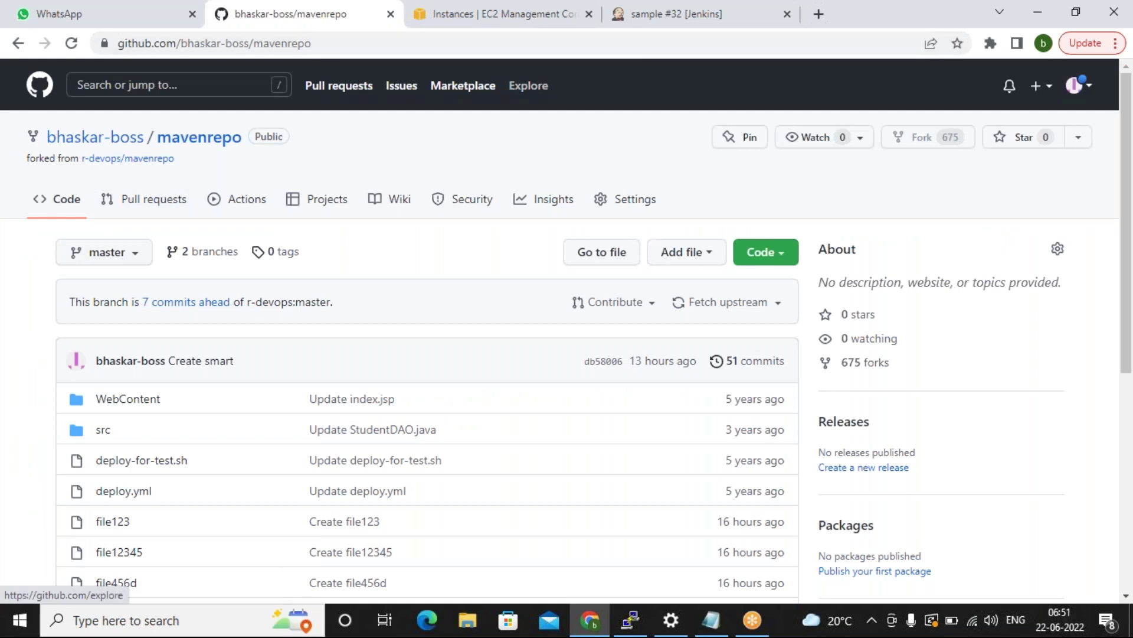
{"action": "left_click", "coordinate": [496, 13]}
{"action": "key", "text": "ctrl+Tab"}
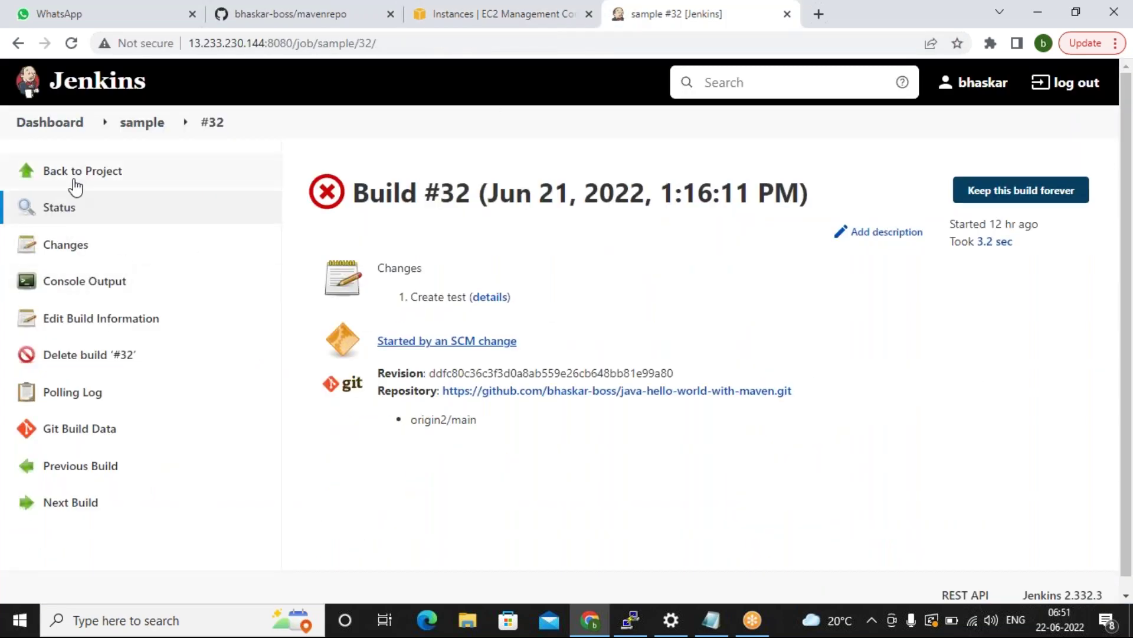
{"action": "left_click", "coordinate": [76, 185]}
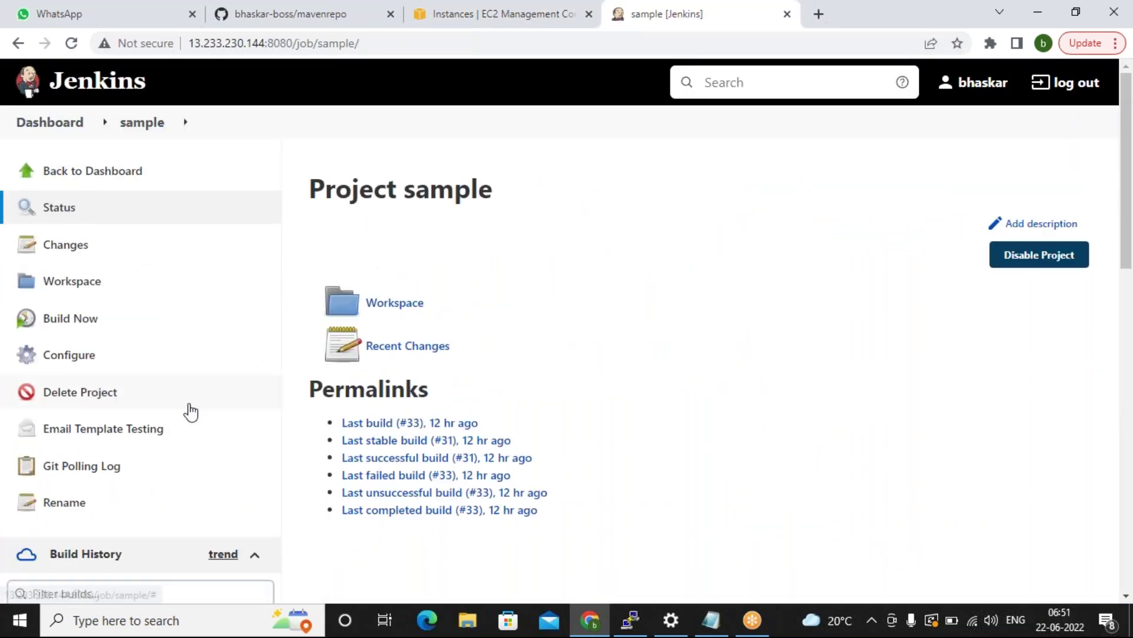
{"action": "scroll", "coordinate": [104, 428], "scroll_direction": "down", "scroll_amount": 1}
Check the sample job's Source Code Management settings, then return to the Dashboard and open GitHub mavenrepo.
{"action": "left_click", "coordinate": [105, 331]}
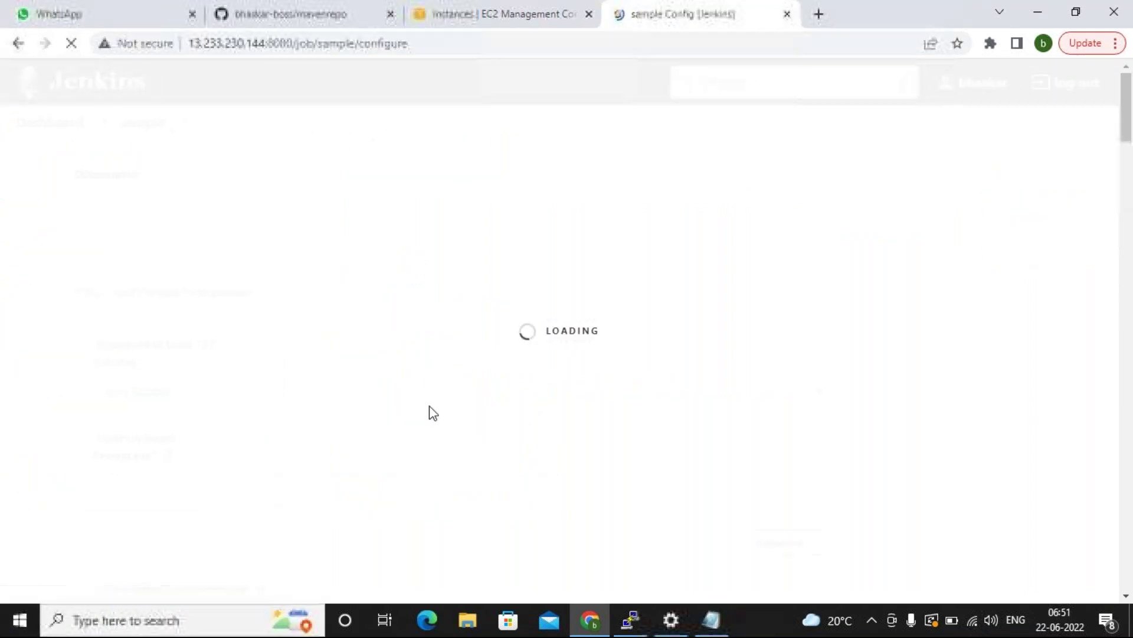
{"action": "scroll", "coordinate": [491, 362], "scroll_direction": "down", "scroll_amount": 7}
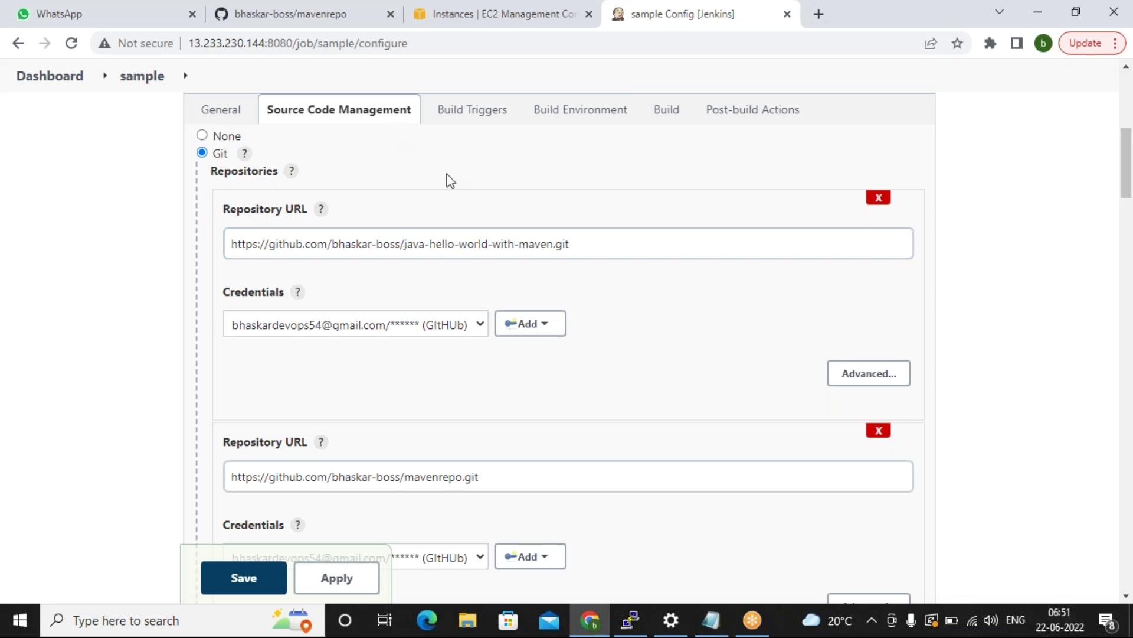
{"action": "key", "text": "ctrl+Tab"}
{"action": "key", "text": "ctrl+Tab"}
{"action": "key", "text": "ctrl+Tab"}
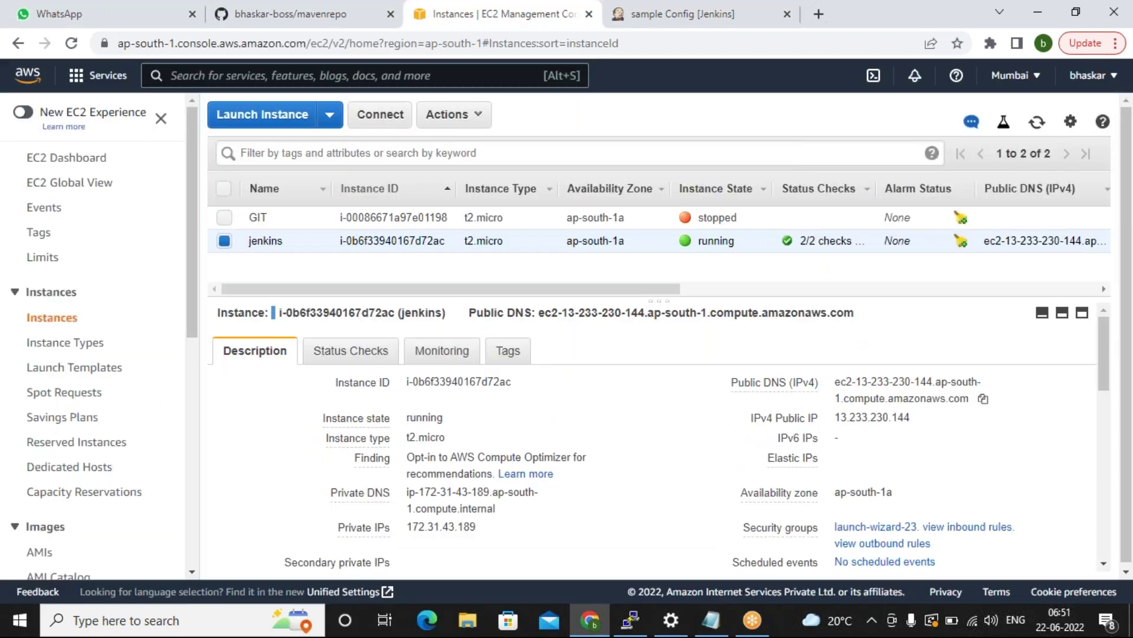
{"action": "key", "text": "ctrl+Tab"}
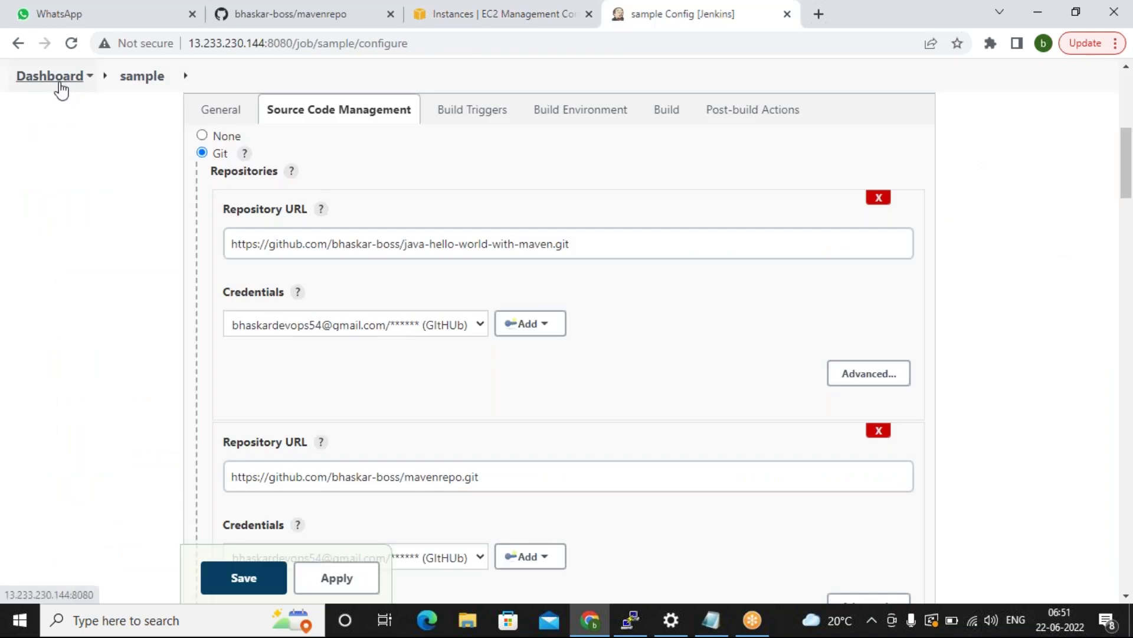
{"action": "left_click", "coordinate": [57, 81]}
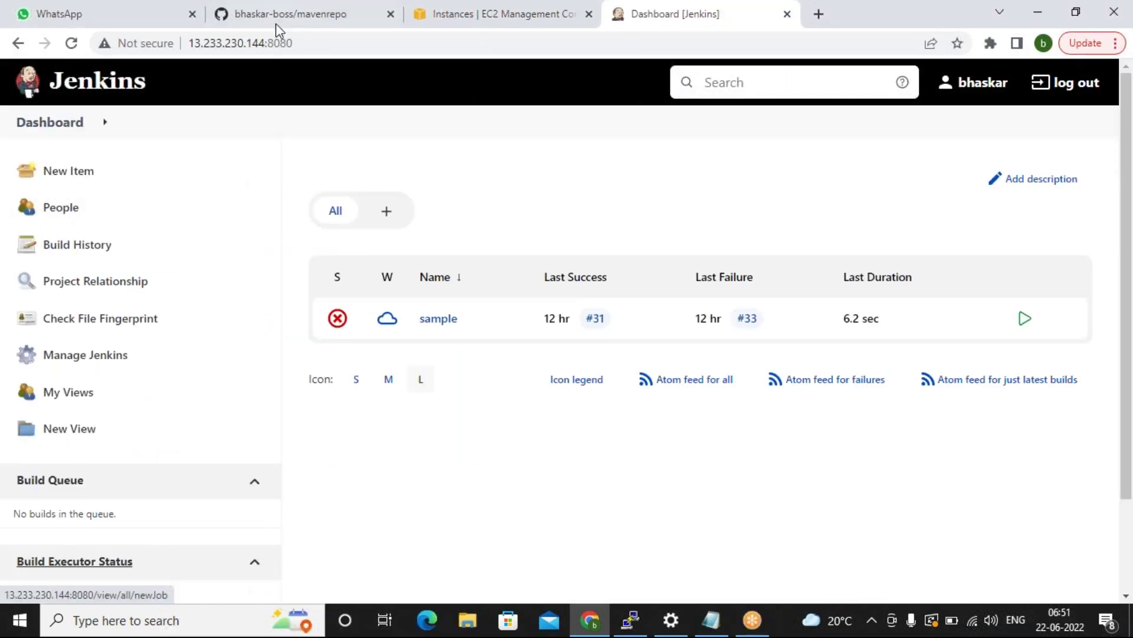
{"action": "left_click", "coordinate": [275, 20]}
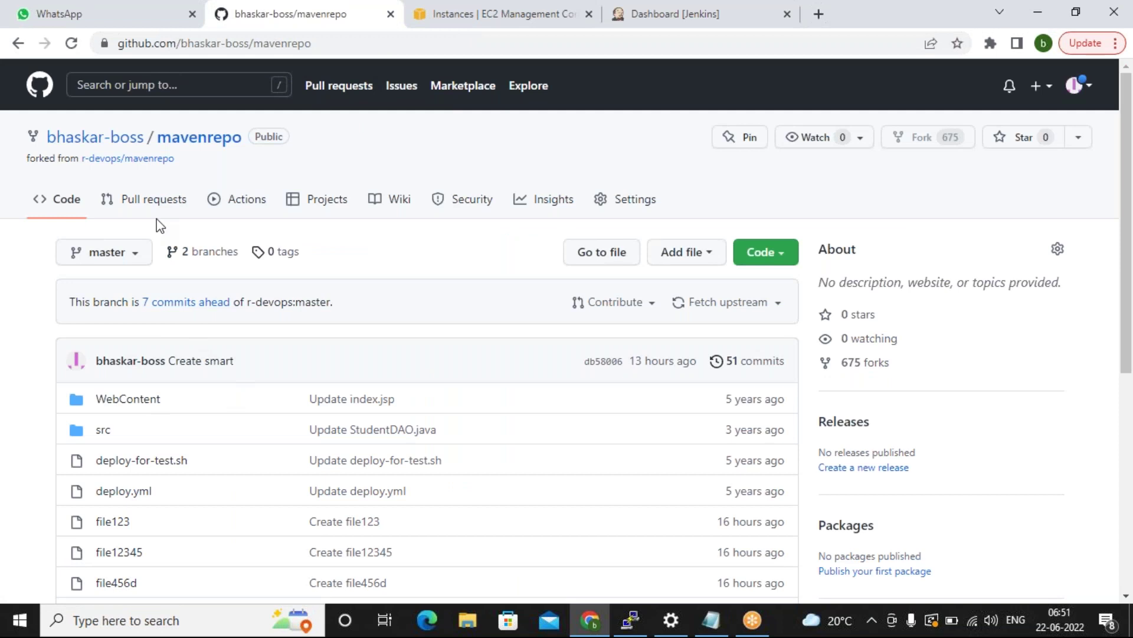
Create a file named sample007 containing 'dasdasdas' in mavenrepo and commit it to master.
{"action": "mouse_move", "coordinate": [121, 152]}
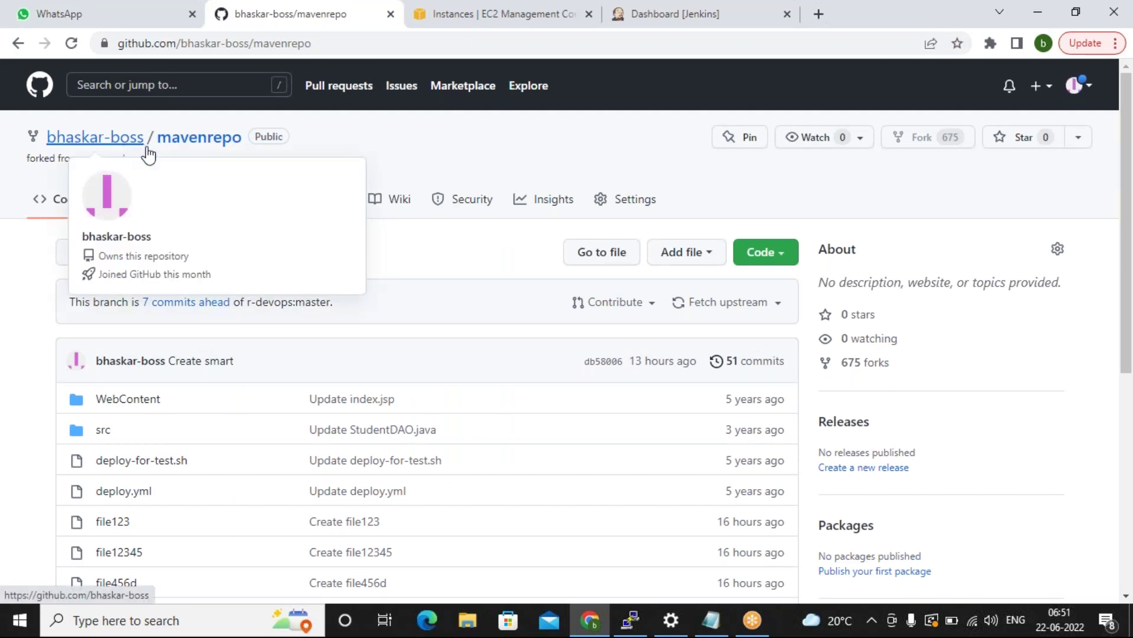
{"action": "left_click", "coordinate": [713, 258]}
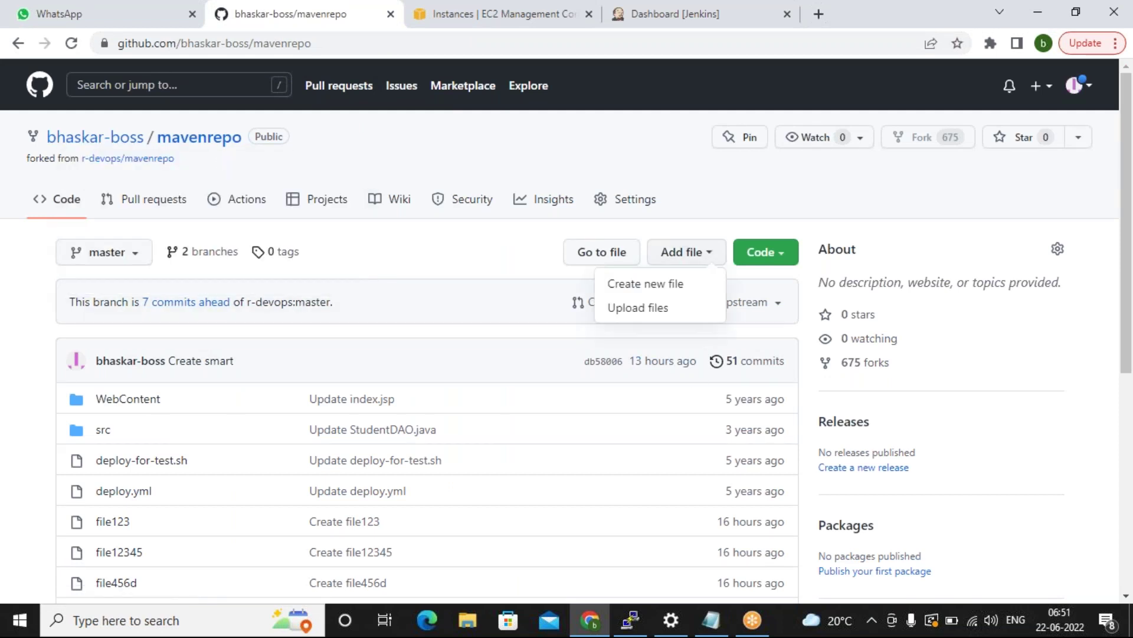
{"action": "left_click", "coordinate": [668, 284]}
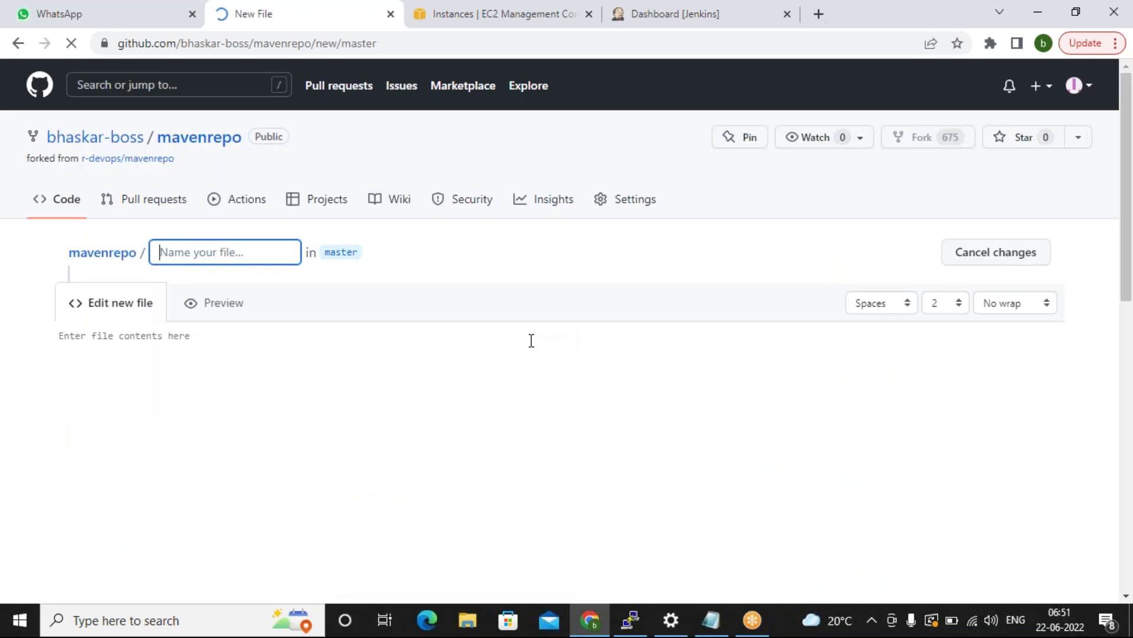
{"action": "type", "text": "sam"}
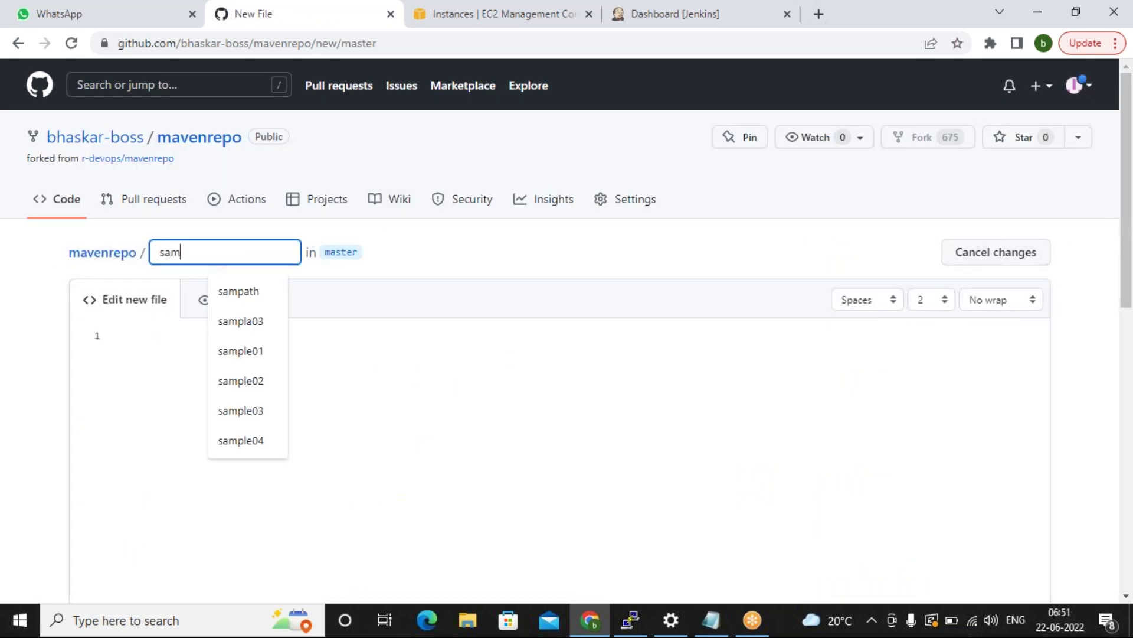
{"action": "type", "text": "ple007"}
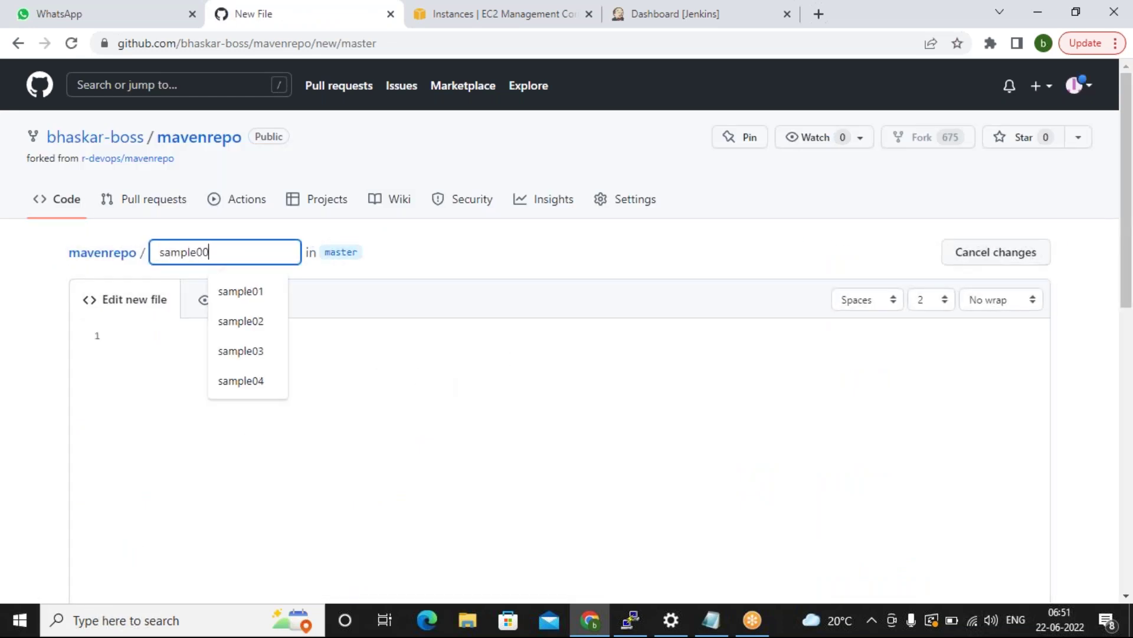
{"action": "left_click", "coordinate": [222, 343]}
{"action": "type", "text": "dasdasdas"}
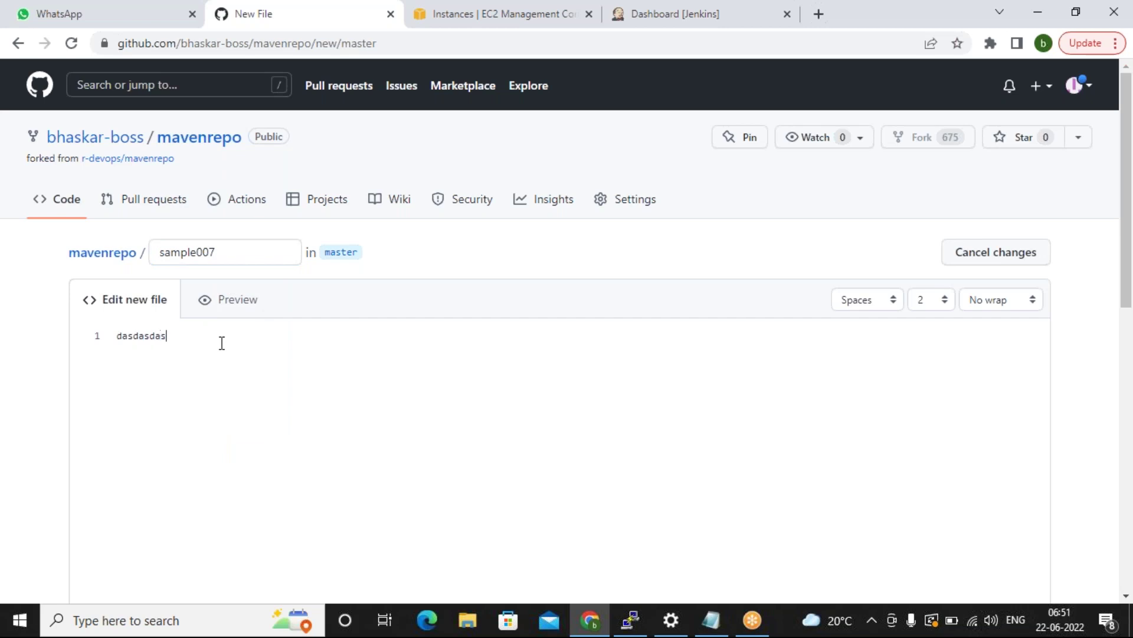
{"action": "scroll", "coordinate": [220, 341], "scroll_direction": "down", "scroll_amount": 10}
{"action": "left_click", "coordinate": [184, 467]}
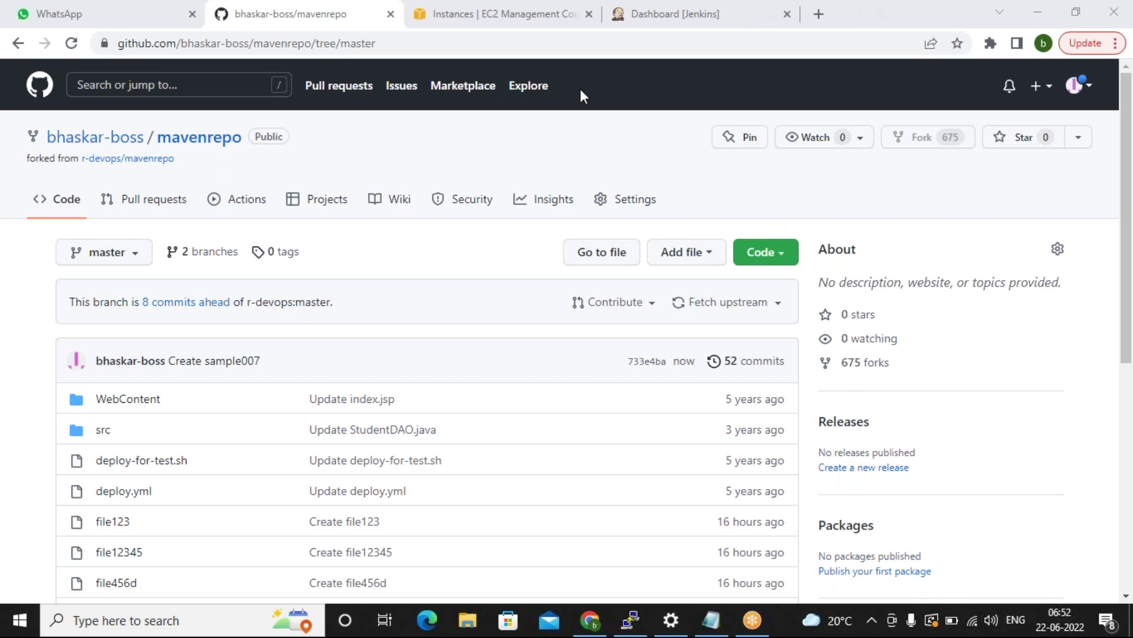
Open build #34 of the sample job and show its Console Output.
{"action": "key", "text": "ctrl+Tab"}
{"action": "key", "text": "ctrl+Tab"}
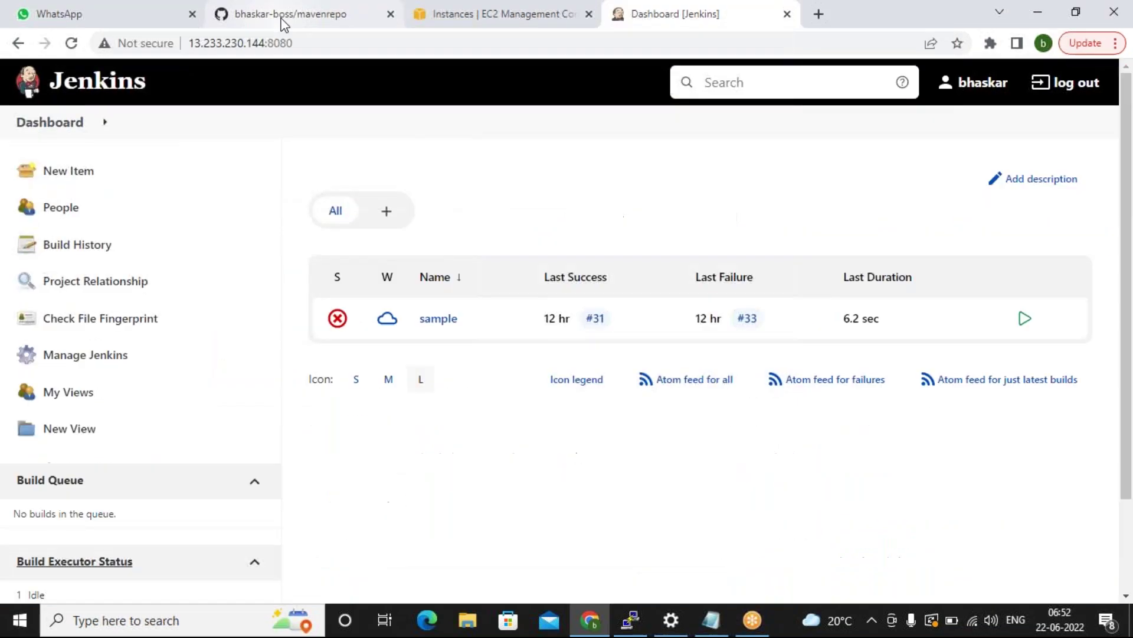
{"action": "left_click", "coordinate": [427, 324]}
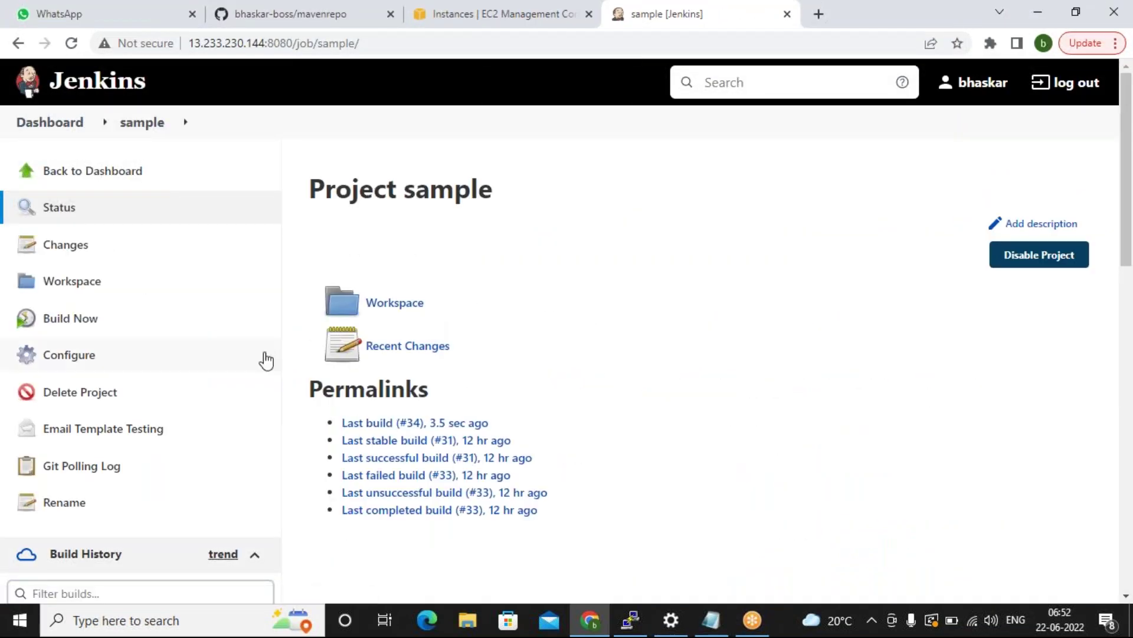
{"action": "scroll", "coordinate": [266, 360], "scroll_direction": "down", "scroll_amount": 1}
{"action": "scroll", "coordinate": [266, 360], "scroll_direction": "down", "scroll_amount": 3}
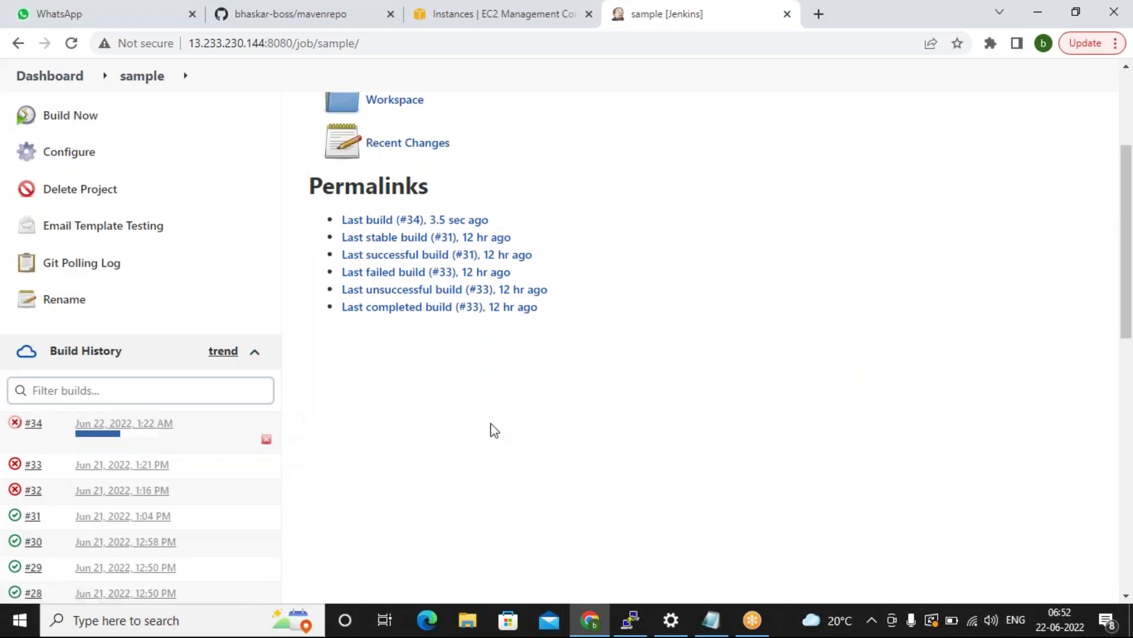
{"action": "left_click", "coordinate": [34, 426]}
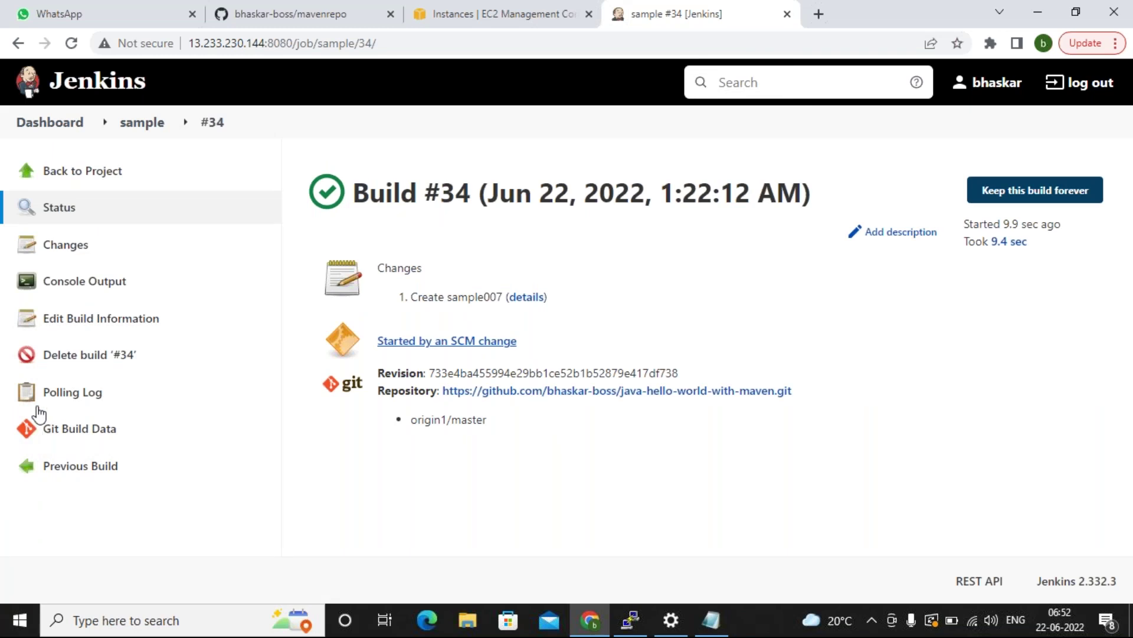
{"action": "left_click", "coordinate": [88, 288]}
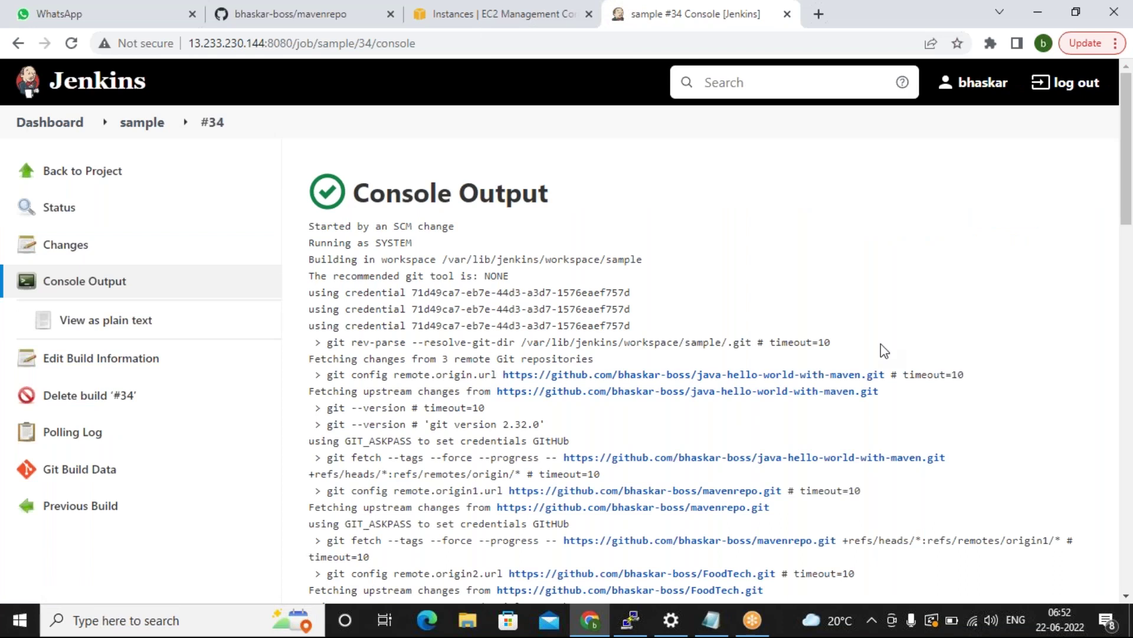
Read build #34's log and compare it against the latest commit on GitHub.
{"action": "scroll", "coordinate": [602, 351], "scroll_direction": "down", "scroll_amount": 1}
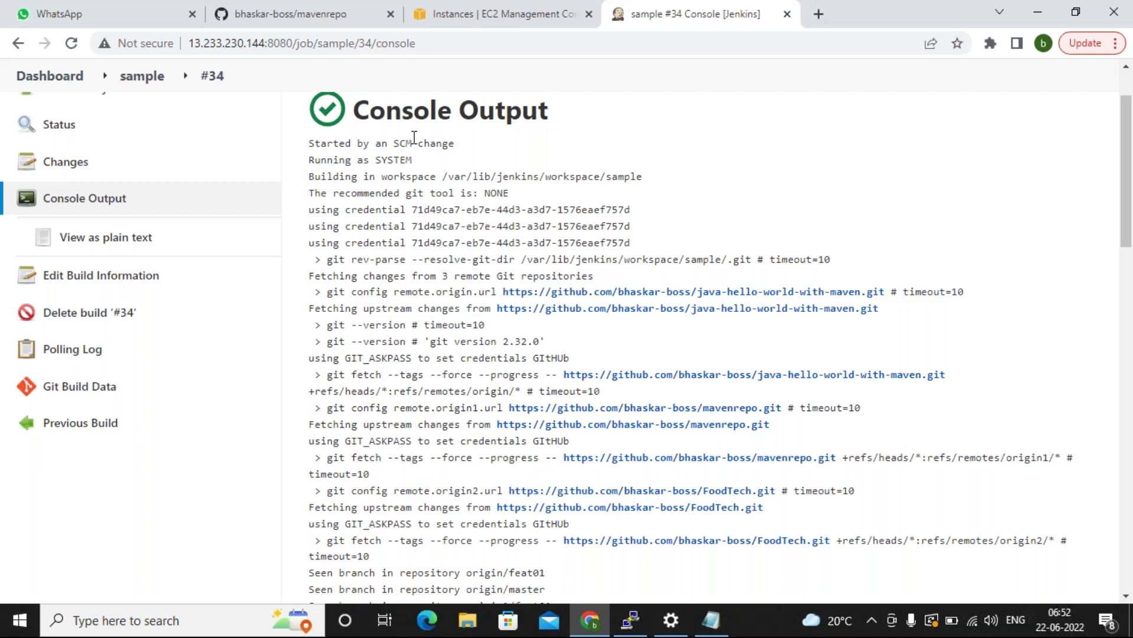
{"action": "left_click", "coordinate": [258, 19]}
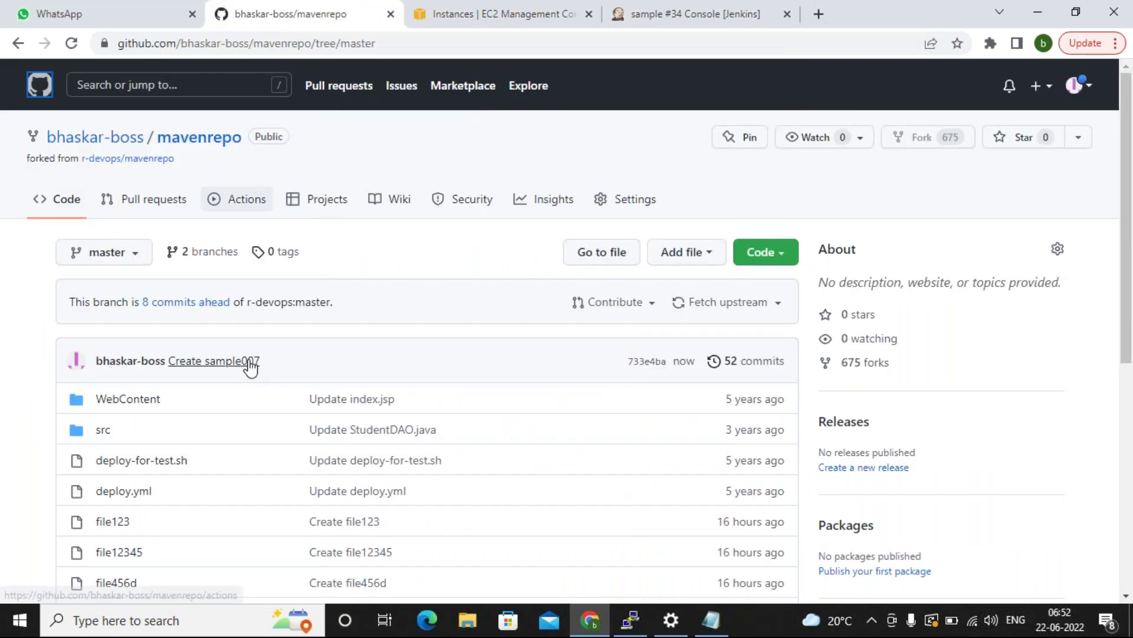
{"action": "left_click", "coordinate": [665, 14]}
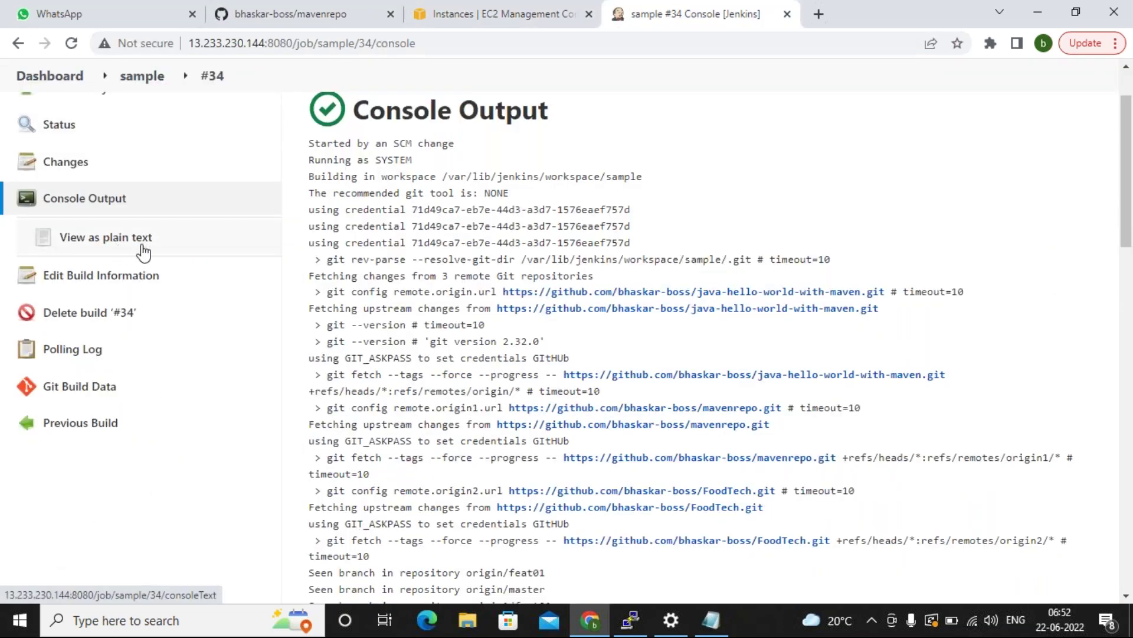
{"action": "scroll", "coordinate": [134, 100], "scroll_direction": "up", "scroll_amount": 2}
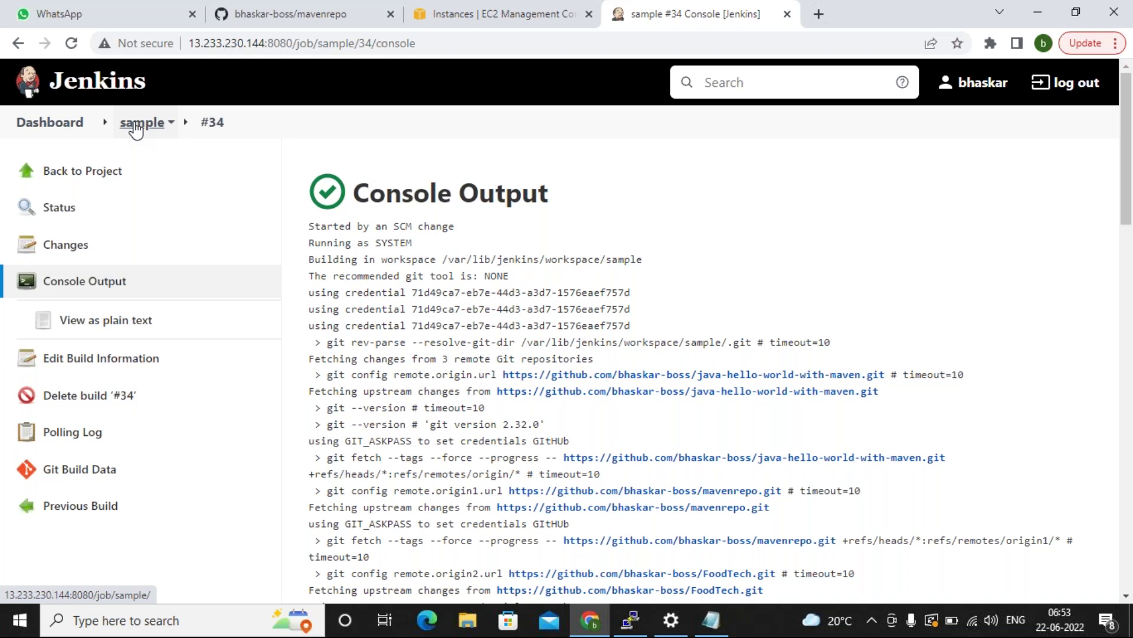
Open the sample job's configuration and look over its three Git repositories and branches */master, */feat01, */main.
{"action": "left_click", "coordinate": [137, 131]}
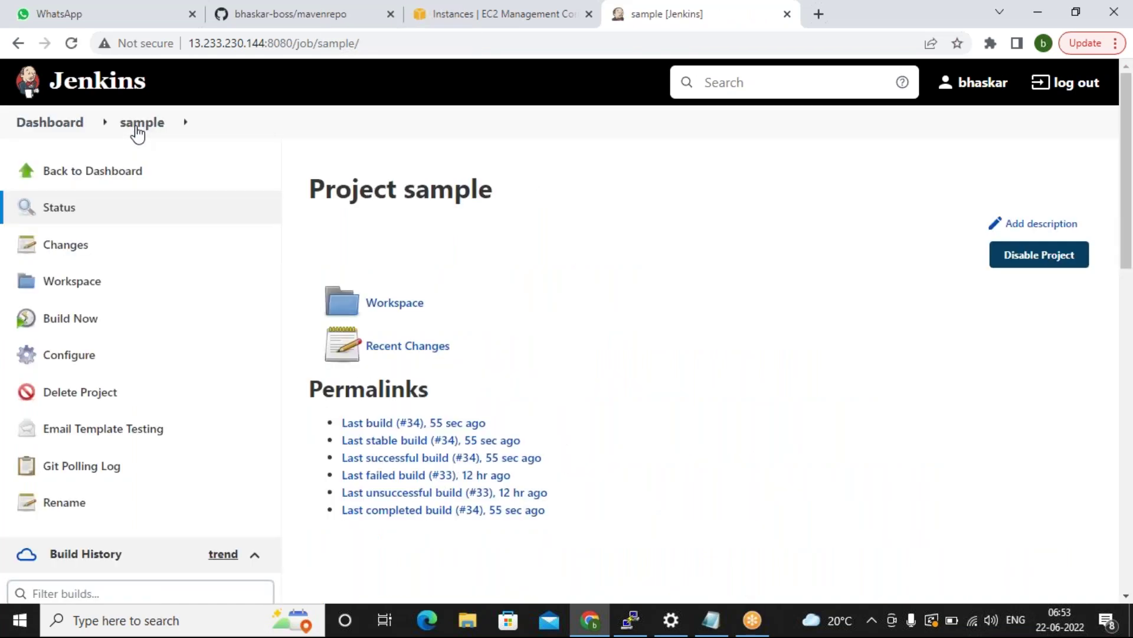
{"action": "left_click", "coordinate": [100, 354]}
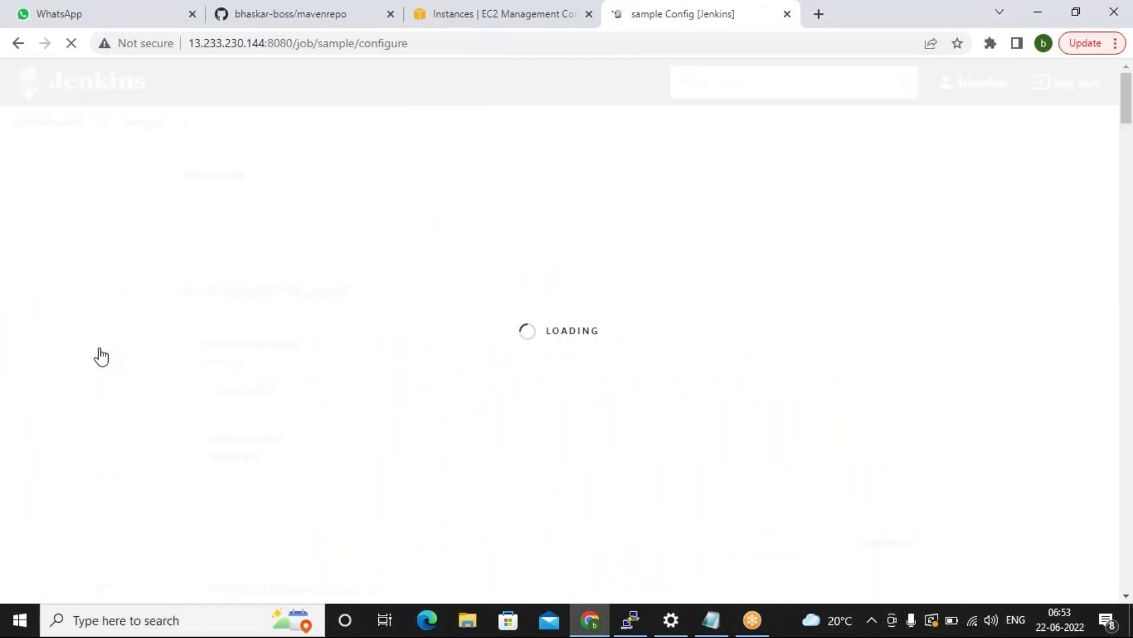
{"action": "scroll", "coordinate": [437, 345], "scroll_direction": "down", "scroll_amount": 4}
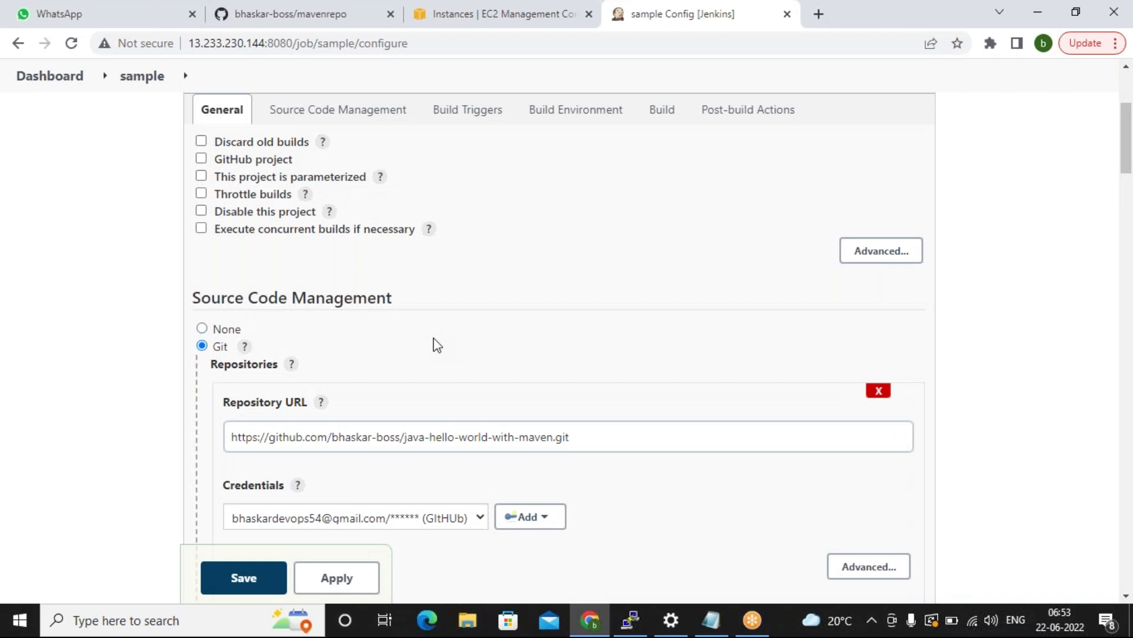
{"action": "scroll", "coordinate": [437, 345], "scroll_direction": "down", "scroll_amount": 1}
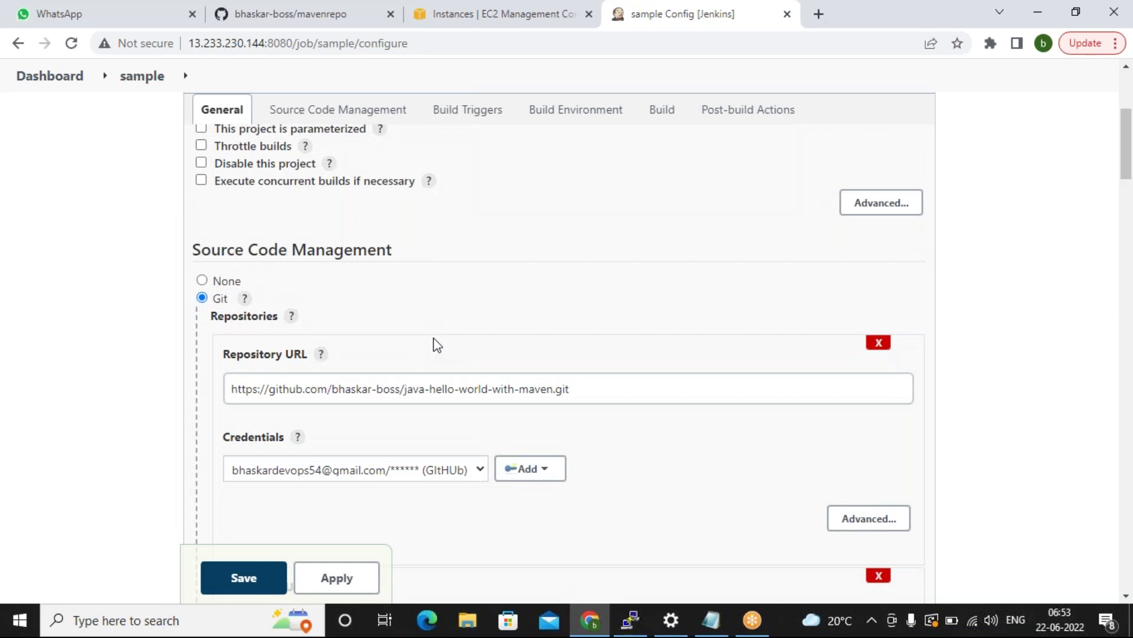
{"action": "scroll", "coordinate": [253, 213], "scroll_direction": "down", "scroll_amount": 3}
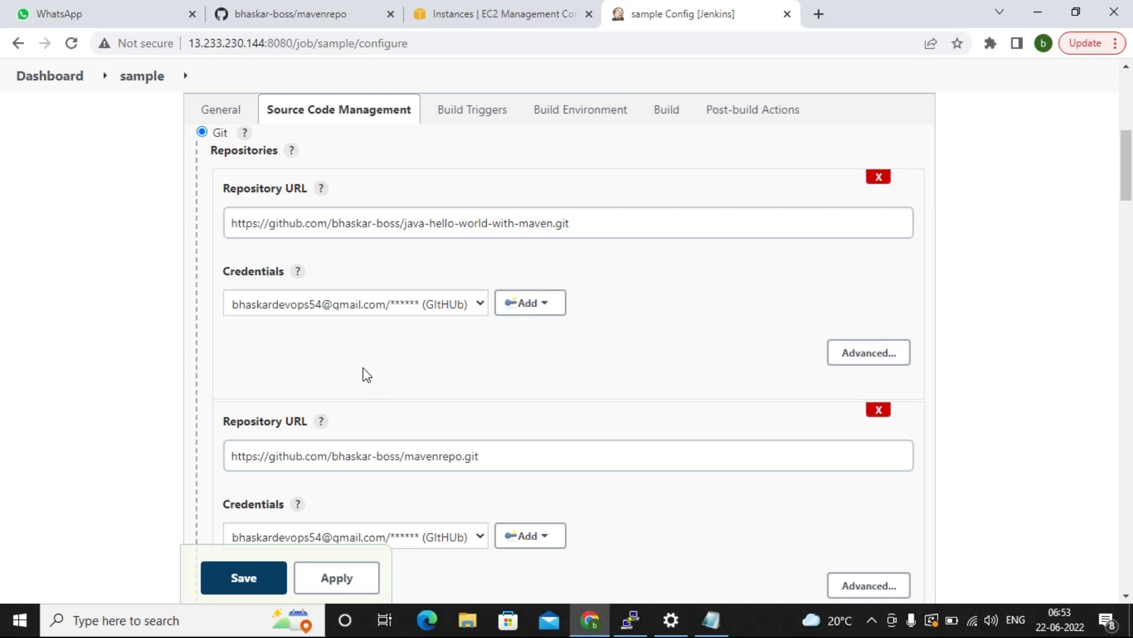
{"action": "scroll", "coordinate": [379, 379], "scroll_direction": "up", "scroll_amount": 5}
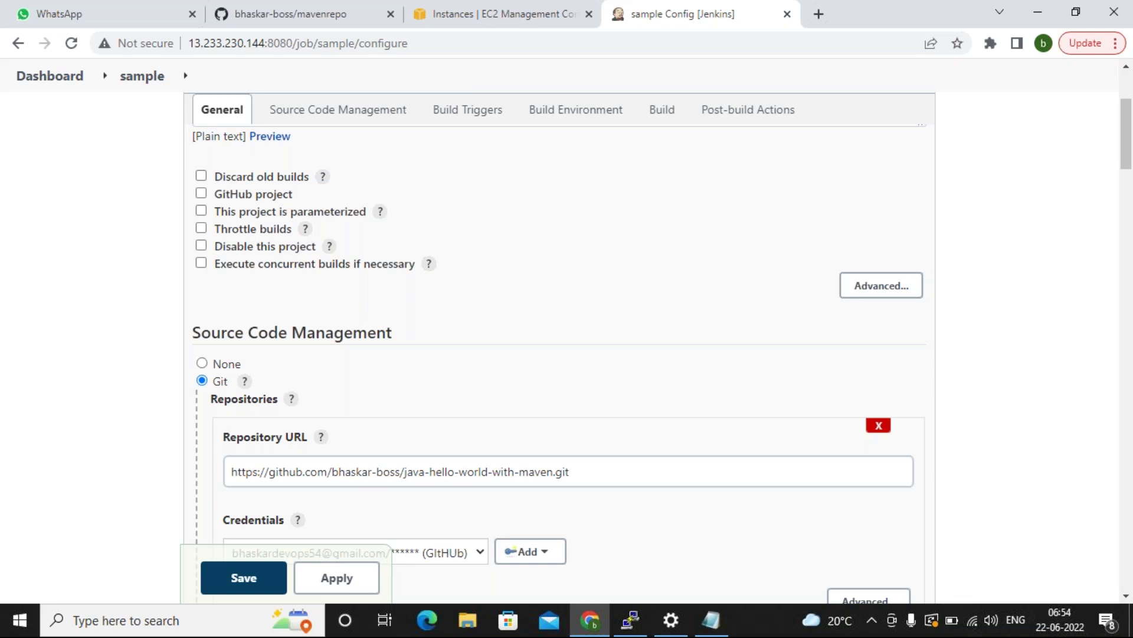
{"action": "scroll", "coordinate": [485, 477], "scroll_direction": "down", "scroll_amount": 3}
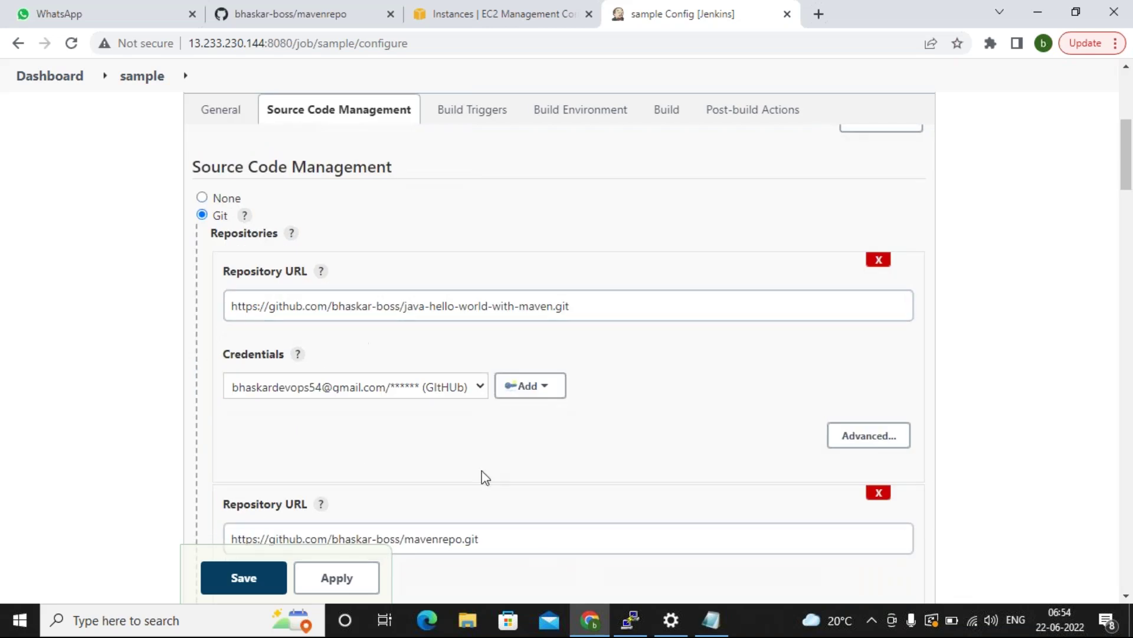
{"action": "scroll", "coordinate": [476, 473], "scroll_direction": "down", "scroll_amount": 3}
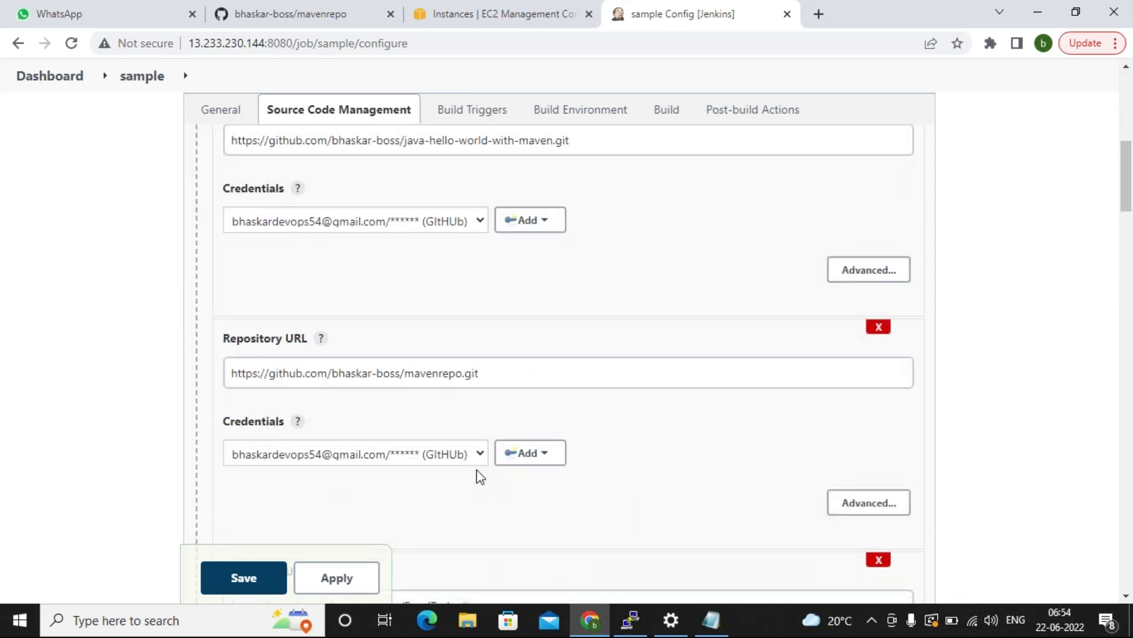
{"action": "scroll", "coordinate": [477, 474], "scroll_direction": "down", "scroll_amount": 4}
{"action": "scroll", "coordinate": [612, 422], "scroll_direction": "down", "scroll_amount": 3}
{"action": "scroll", "coordinate": [611, 422], "scroll_direction": "down", "scroll_amount": 4}
{"action": "scroll", "coordinate": [611, 422], "scroll_direction": "down", "scroll_amount": 4}
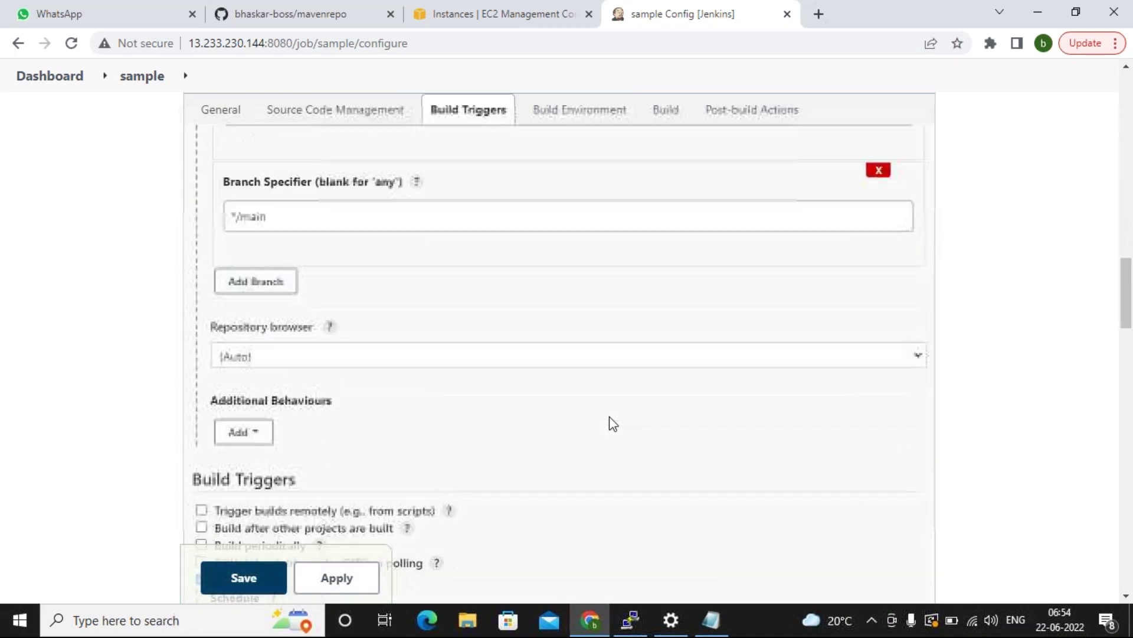
{"action": "scroll", "coordinate": [610, 417], "scroll_direction": "up", "scroll_amount": 3}
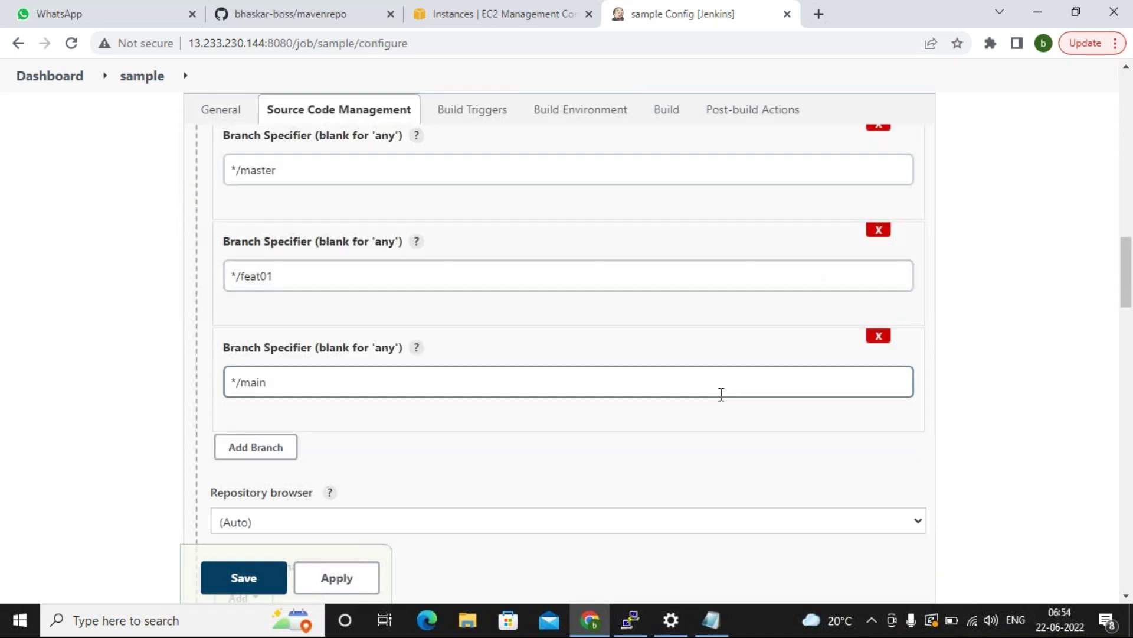
{"action": "scroll", "coordinate": [326, 472], "scroll_direction": "down", "scroll_amount": 4}
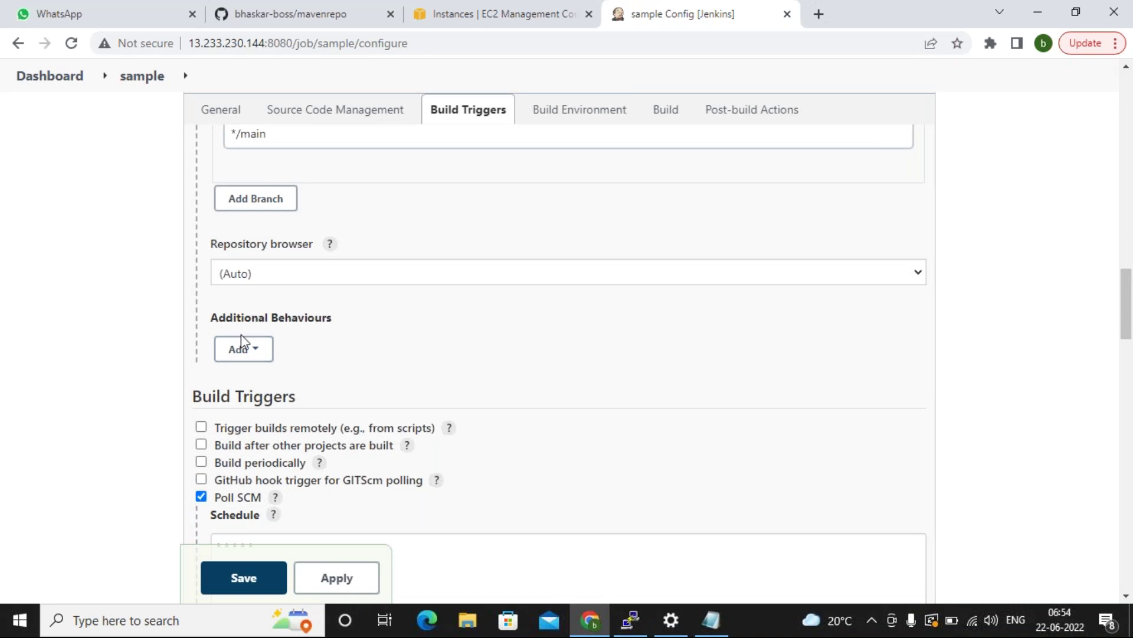
Browse the Git Additional Behaviours list without adding any, then close it.
{"action": "left_click", "coordinate": [252, 355]}
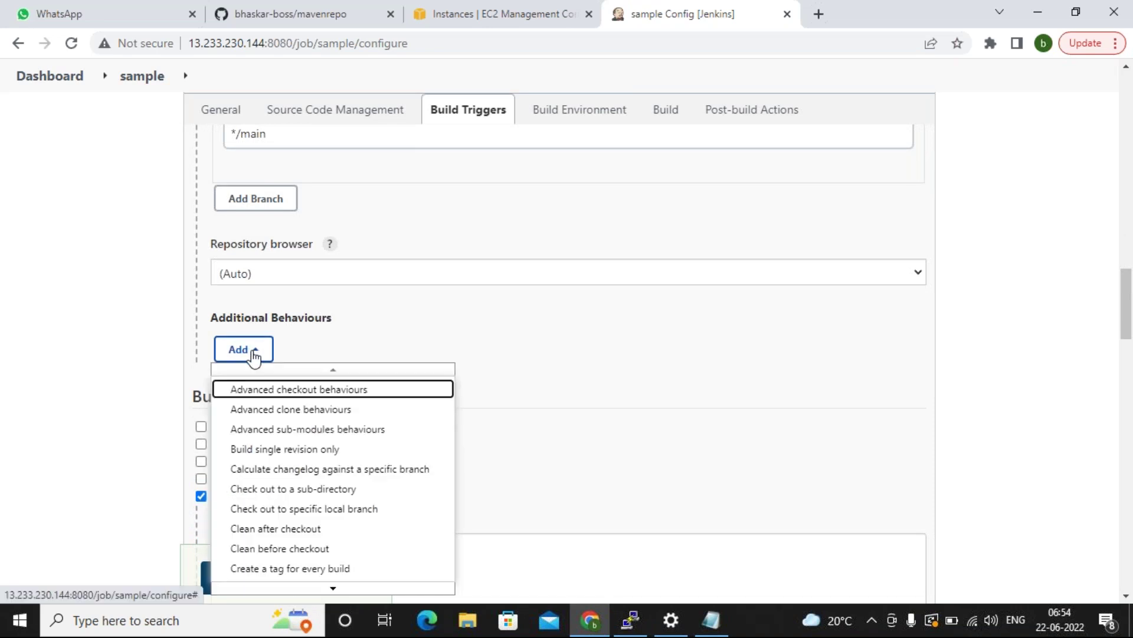
{"action": "left_click", "coordinate": [668, 322]}
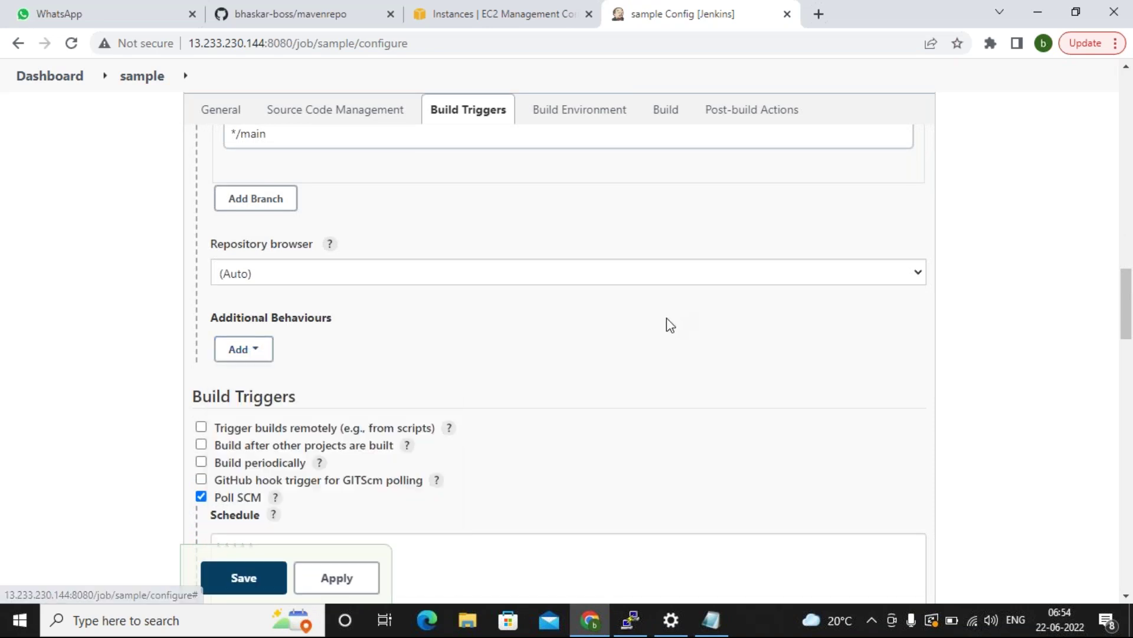
{"action": "scroll", "coordinate": [667, 318], "scroll_direction": "up", "scroll_amount": 6}
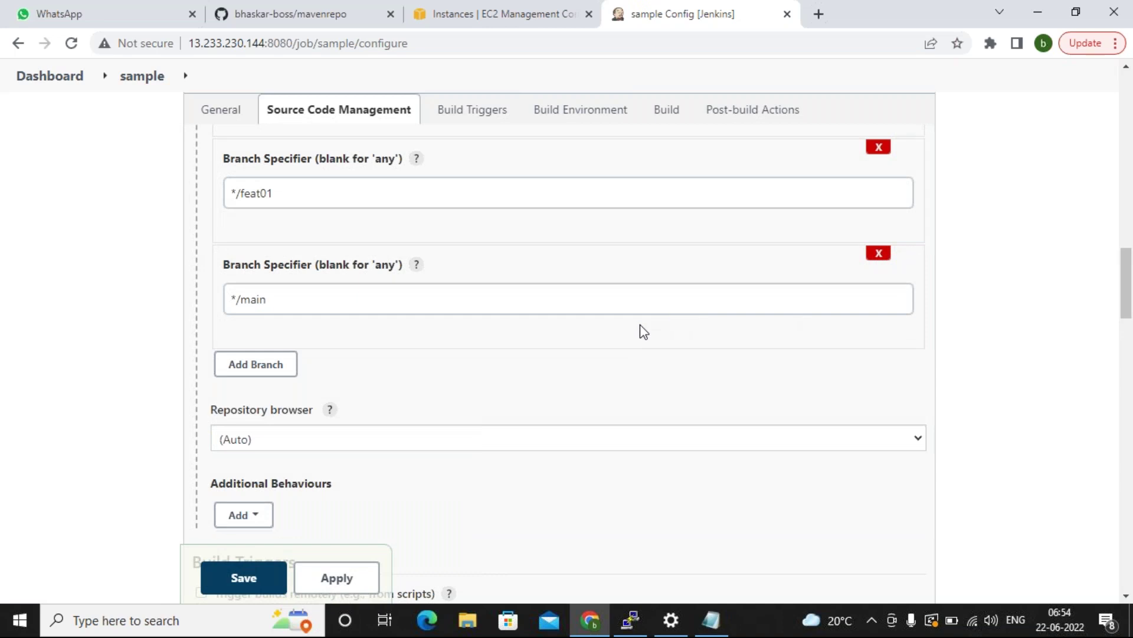
{"action": "scroll", "coordinate": [643, 332], "scroll_direction": "up", "scroll_amount": 3}
{"action": "scroll", "coordinate": [731, 366], "scroll_direction": "down", "scroll_amount": 2}
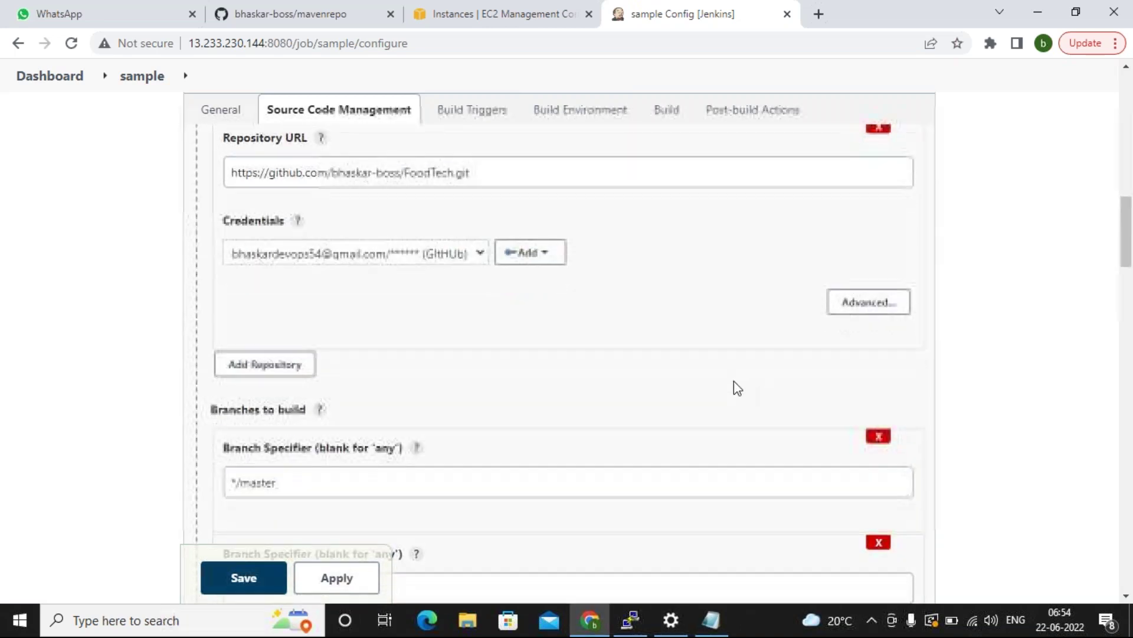
Remove the */master and */main branch specifiers from the sample job.
{"action": "scroll", "coordinate": [734, 388], "scroll_direction": "down", "scroll_amount": 3}
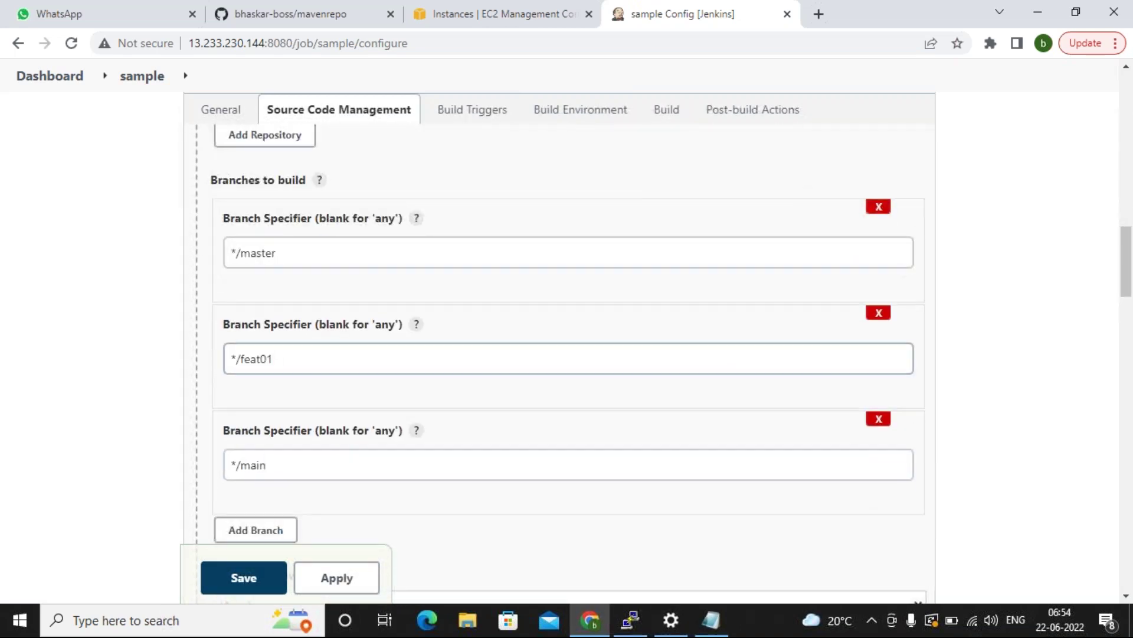
{"action": "left_click", "coordinate": [879, 206]}
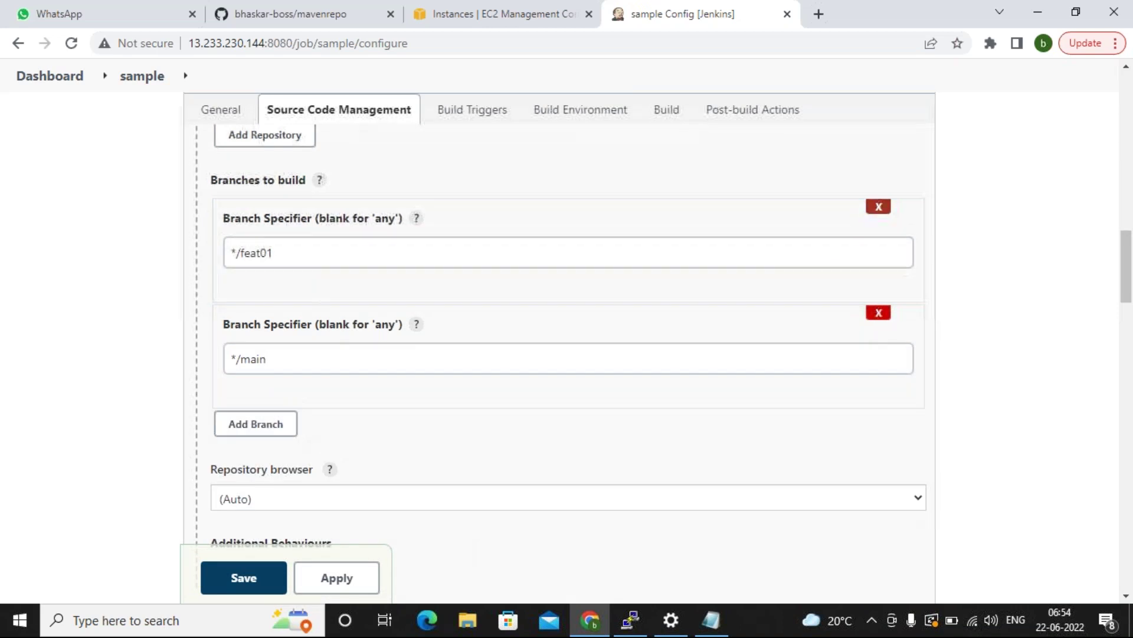
{"action": "left_click", "coordinate": [880, 313]}
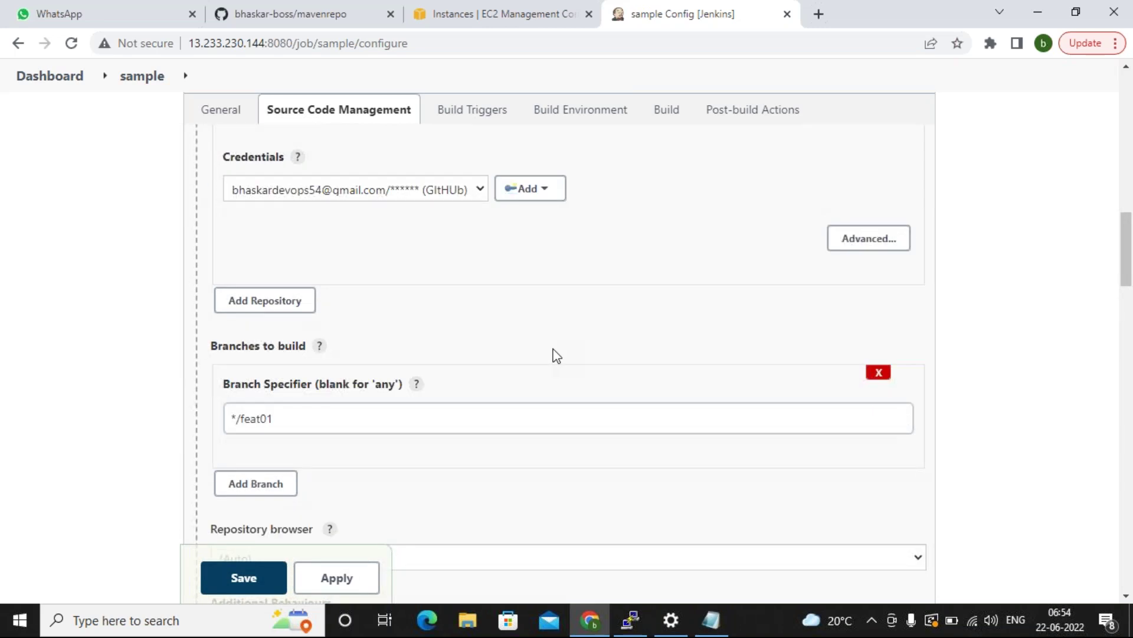
Delete the FoodTech and java-hello-world-with-maven repositories, leaving mavenrepo.git as the first repository.
{"action": "scroll", "coordinate": [555, 355], "scroll_direction": "up", "scroll_amount": 4}
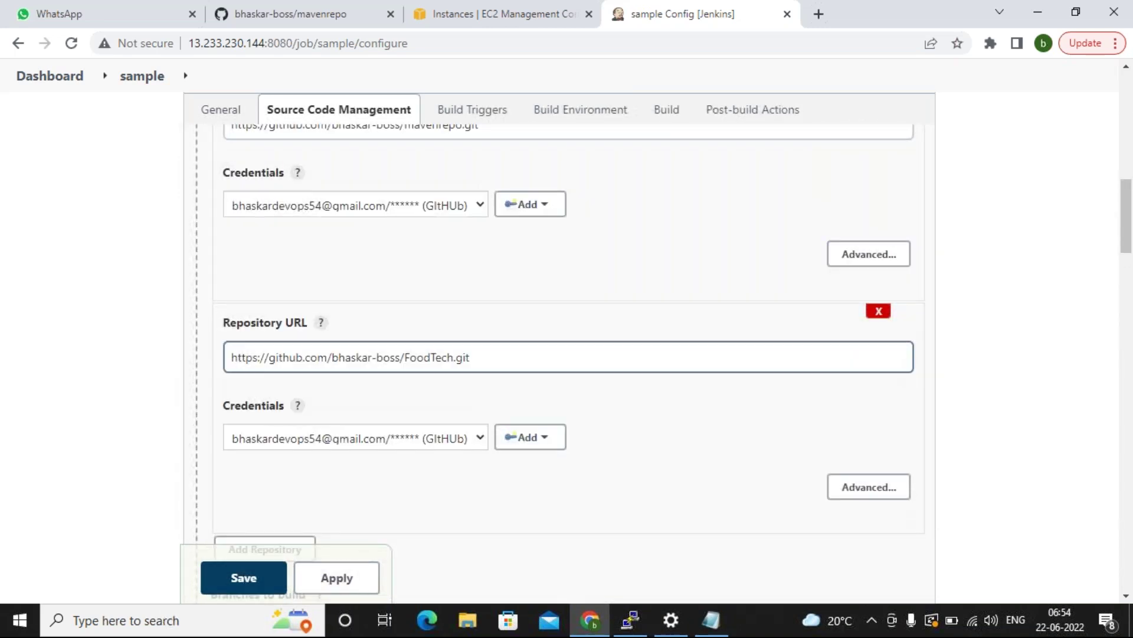
{"action": "scroll", "coordinate": [500, 292], "scroll_direction": "up", "scroll_amount": 3}
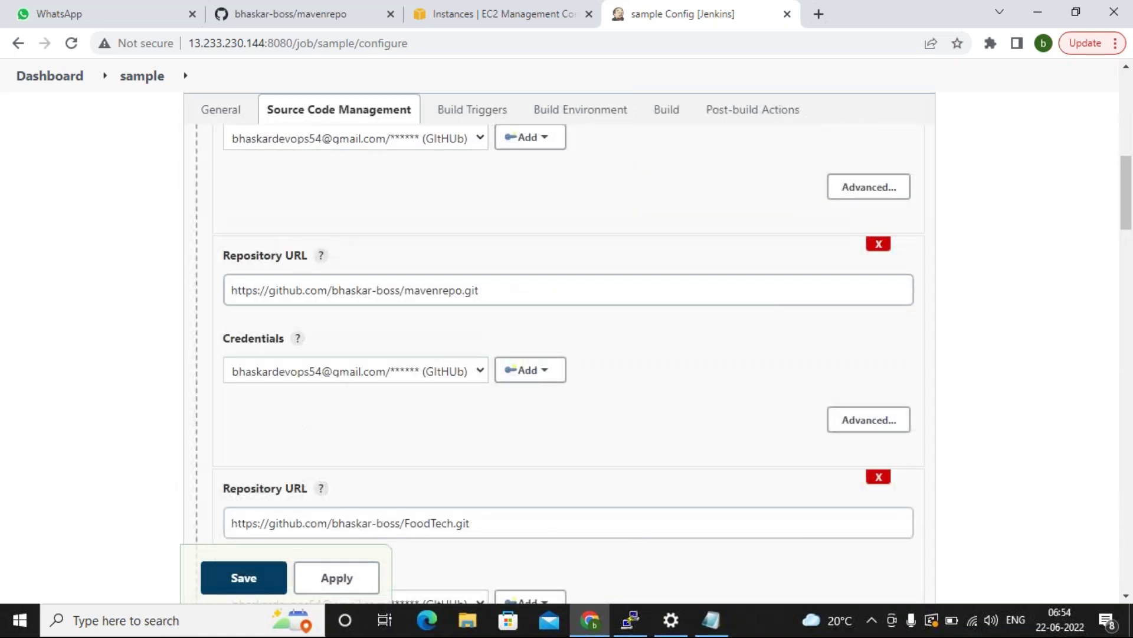
{"action": "scroll", "coordinate": [508, 306], "scroll_direction": "down", "scroll_amount": 3}
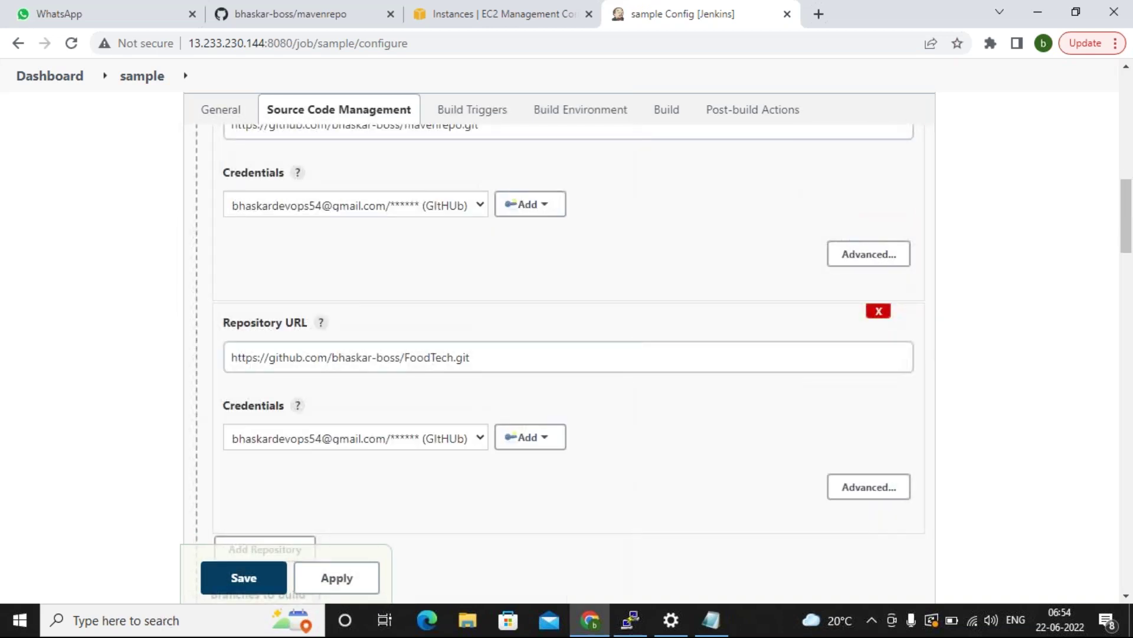
{"action": "left_click", "coordinate": [878, 311]}
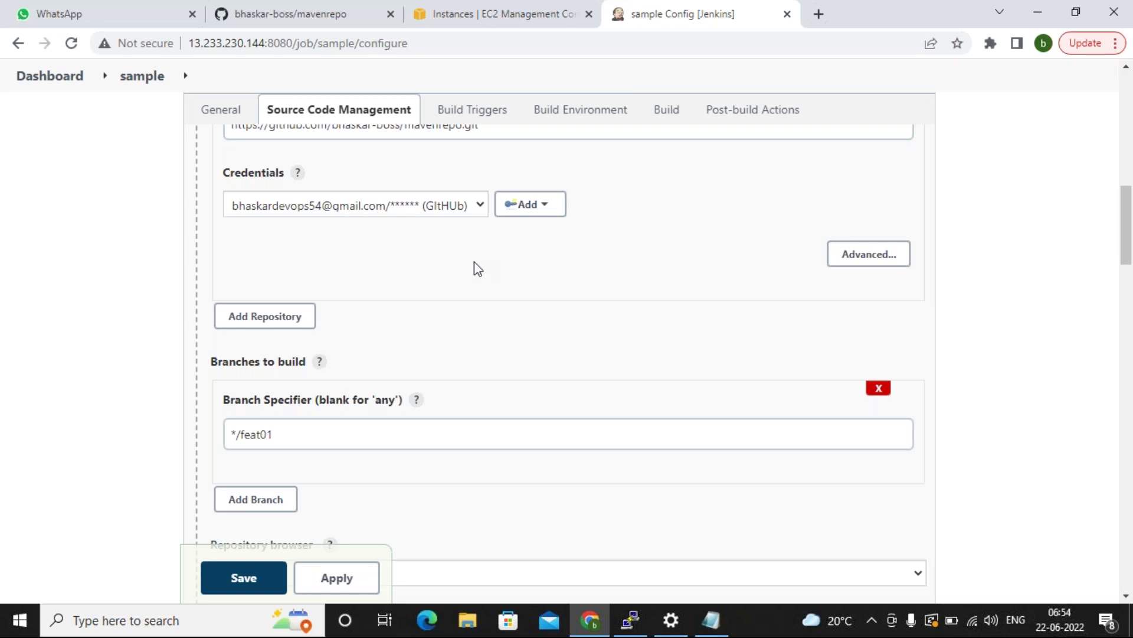
{"action": "scroll", "coordinate": [474, 261], "scroll_direction": "up", "scroll_amount": 9}
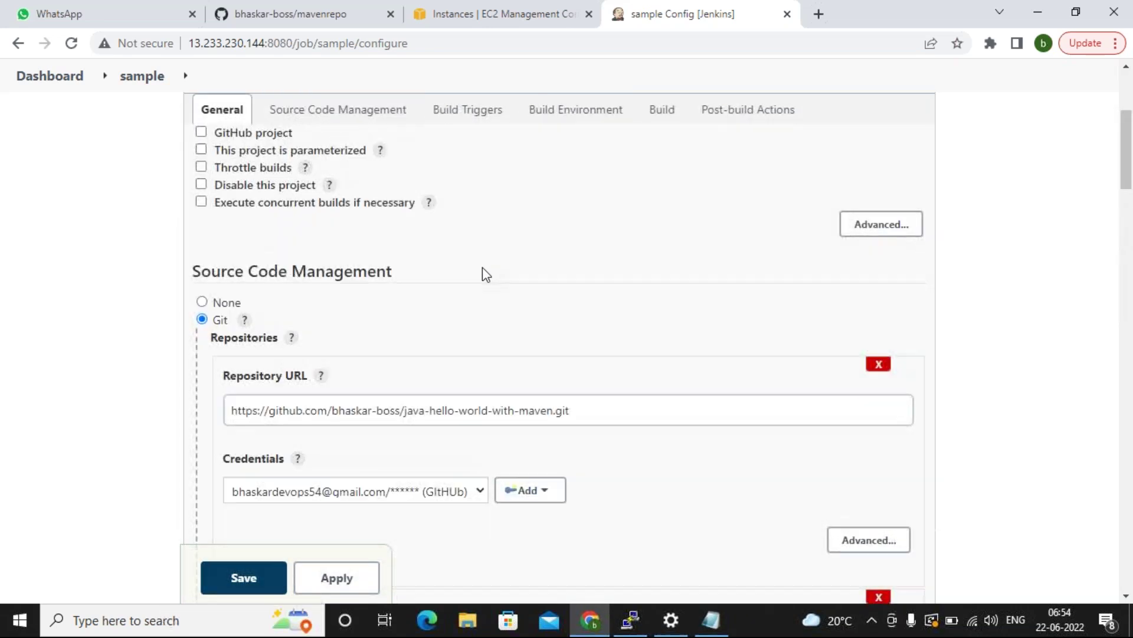
{"action": "left_click", "coordinate": [878, 366]}
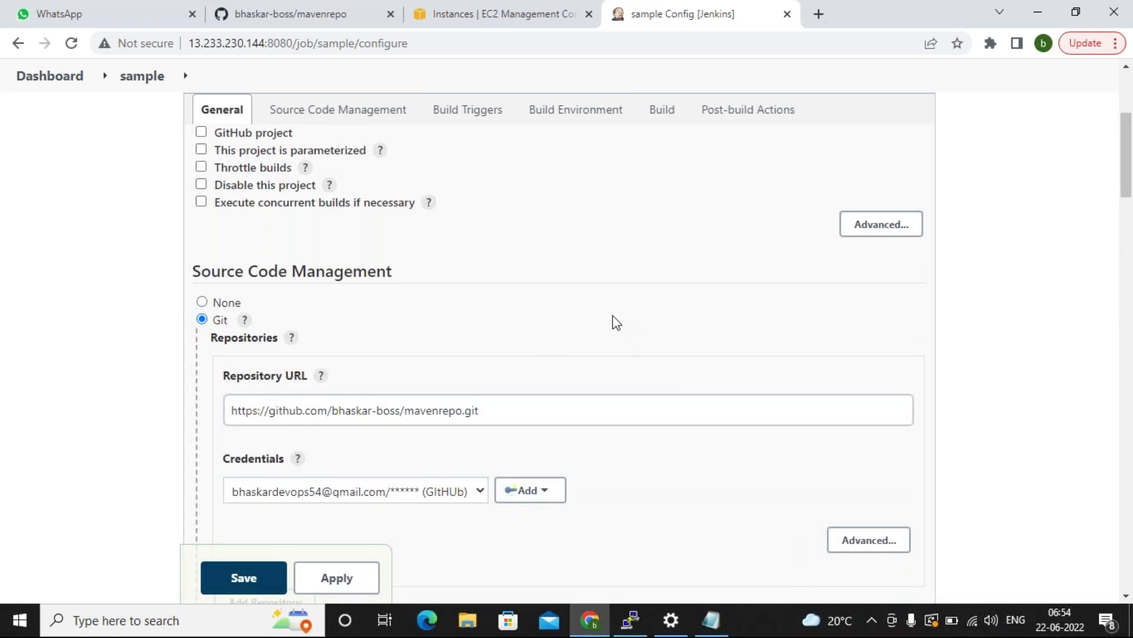
{"action": "scroll", "coordinate": [980, 286], "scroll_direction": "down", "scroll_amount": 8}
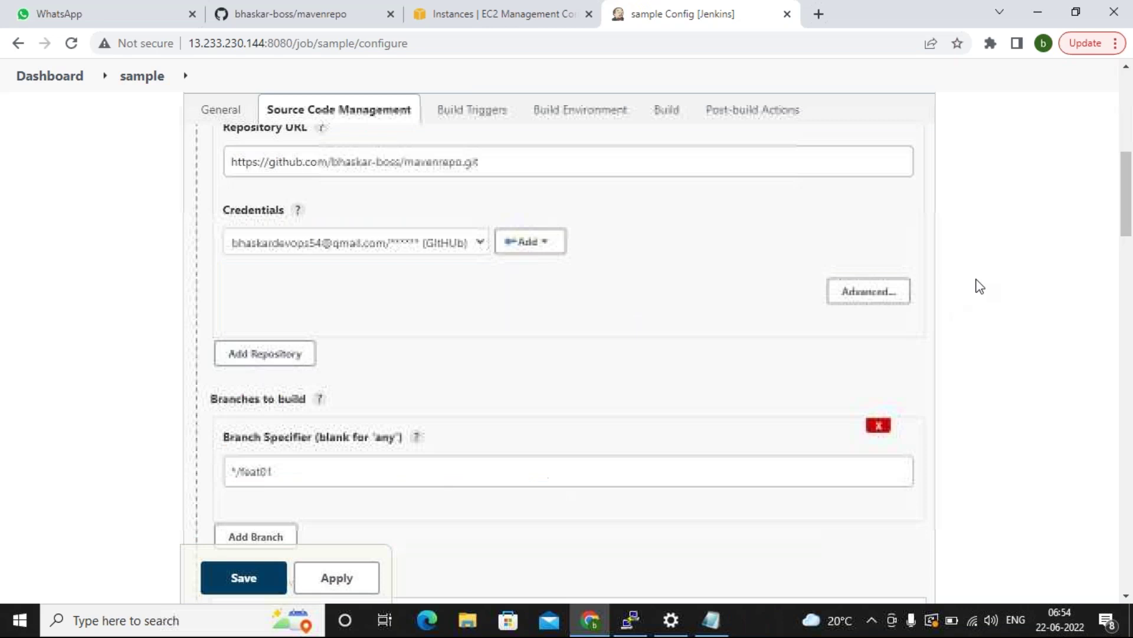
{"action": "scroll", "coordinate": [980, 286], "scroll_direction": "down", "scroll_amount": 15}
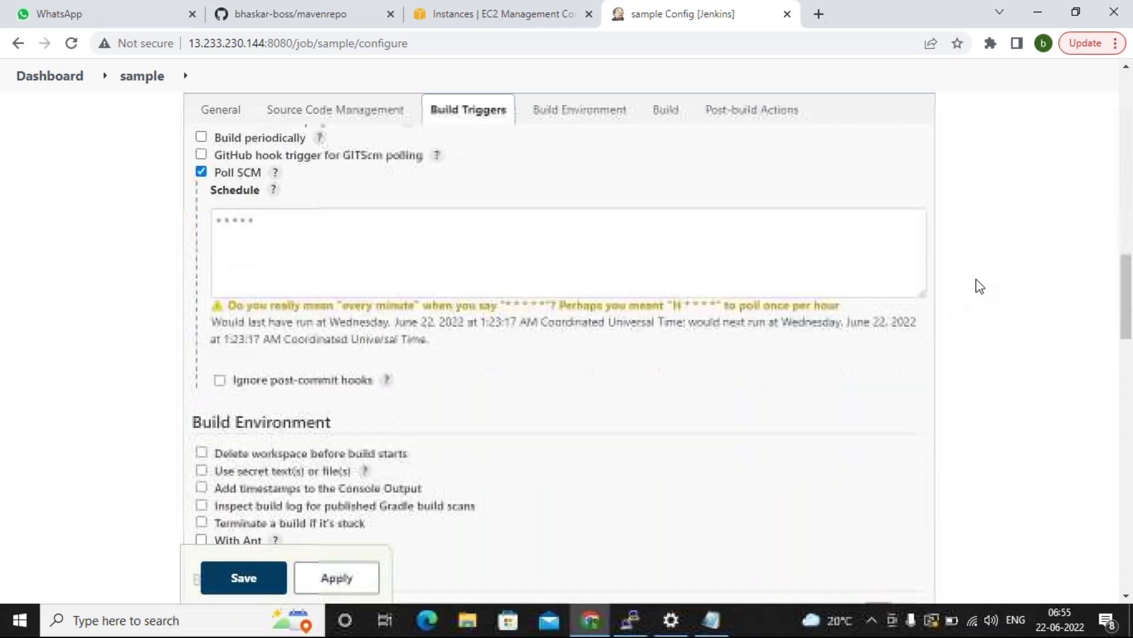
{"action": "scroll", "coordinate": [980, 286], "scroll_direction": "down", "scroll_amount": 5}
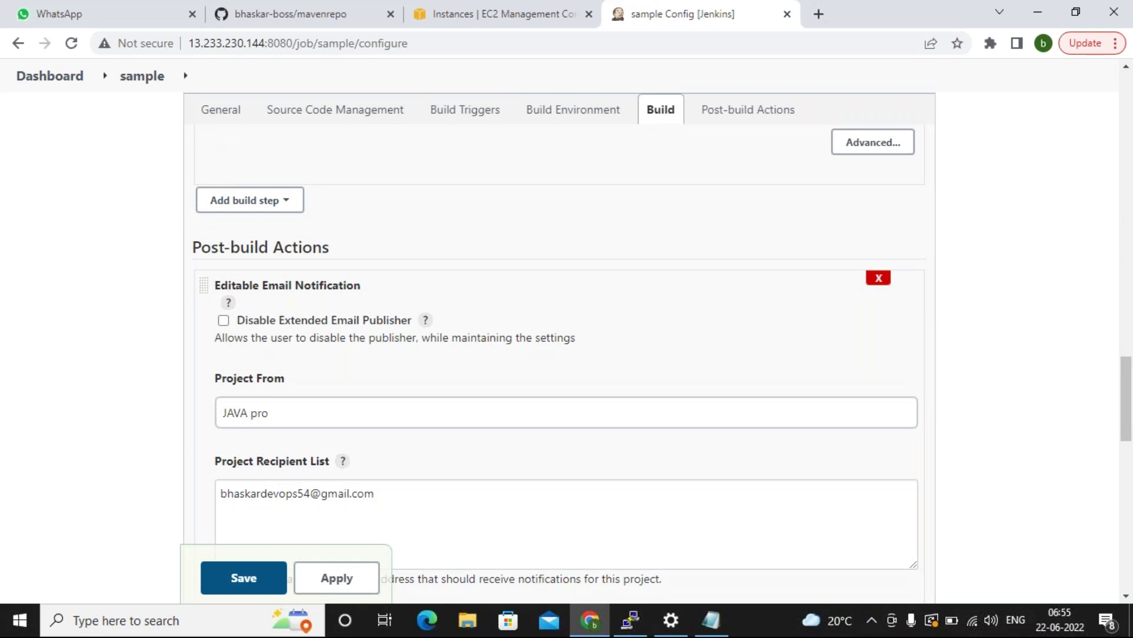
{"action": "left_click", "coordinate": [878, 278]}
{"action": "left_click", "coordinate": [244, 494]}
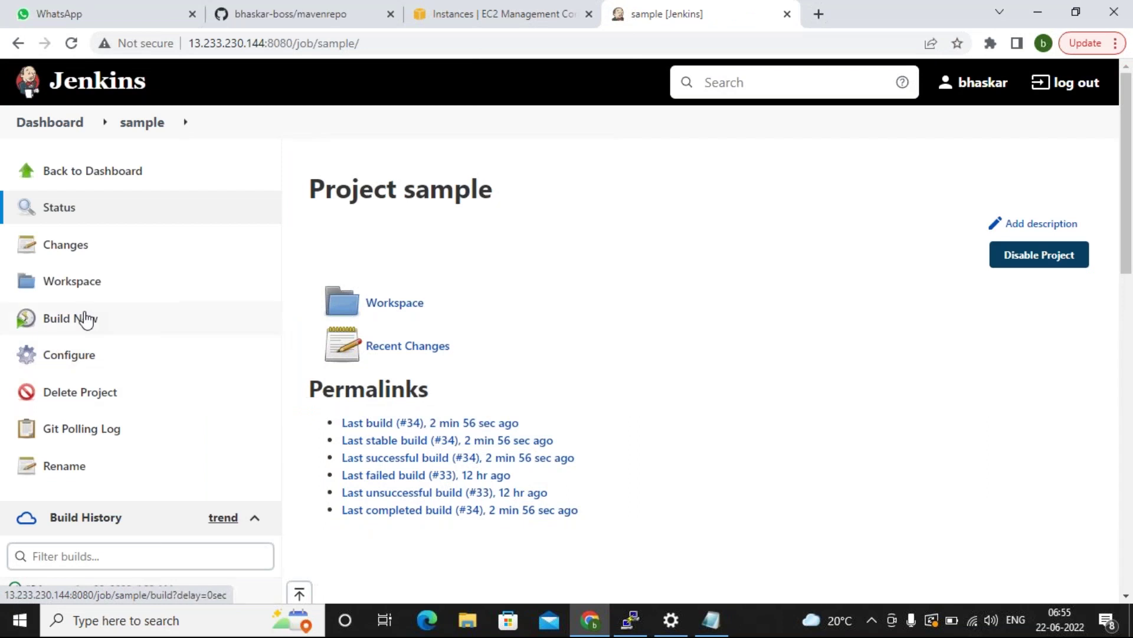
{"action": "left_click", "coordinate": [81, 320]}
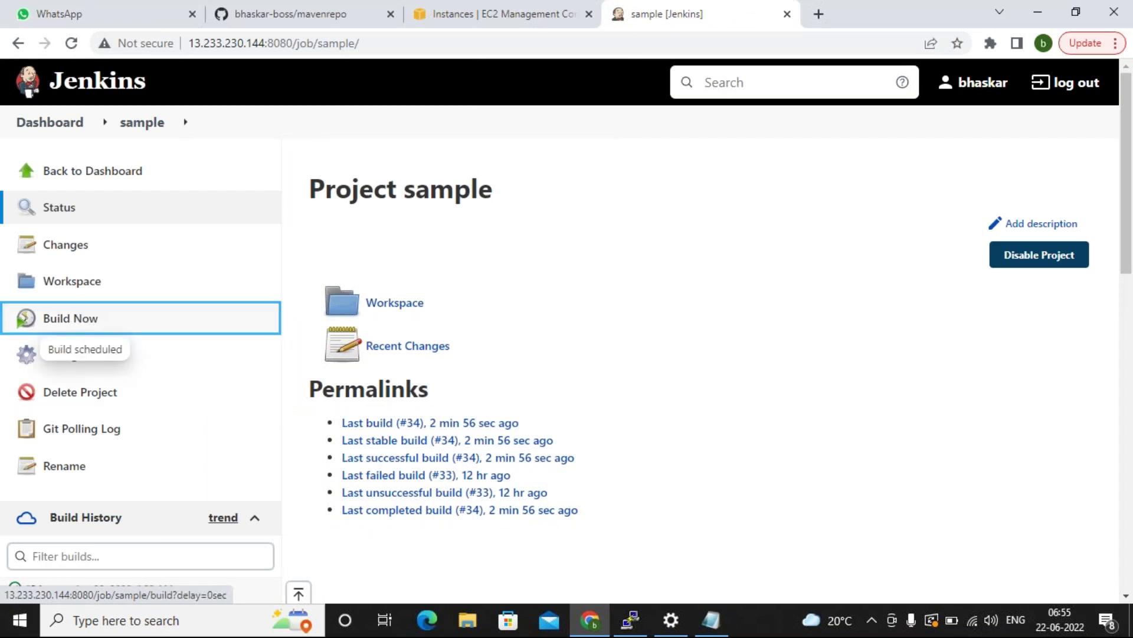
{"action": "scroll", "coordinate": [670, 256], "scroll_direction": "down", "scroll_amount": 3}
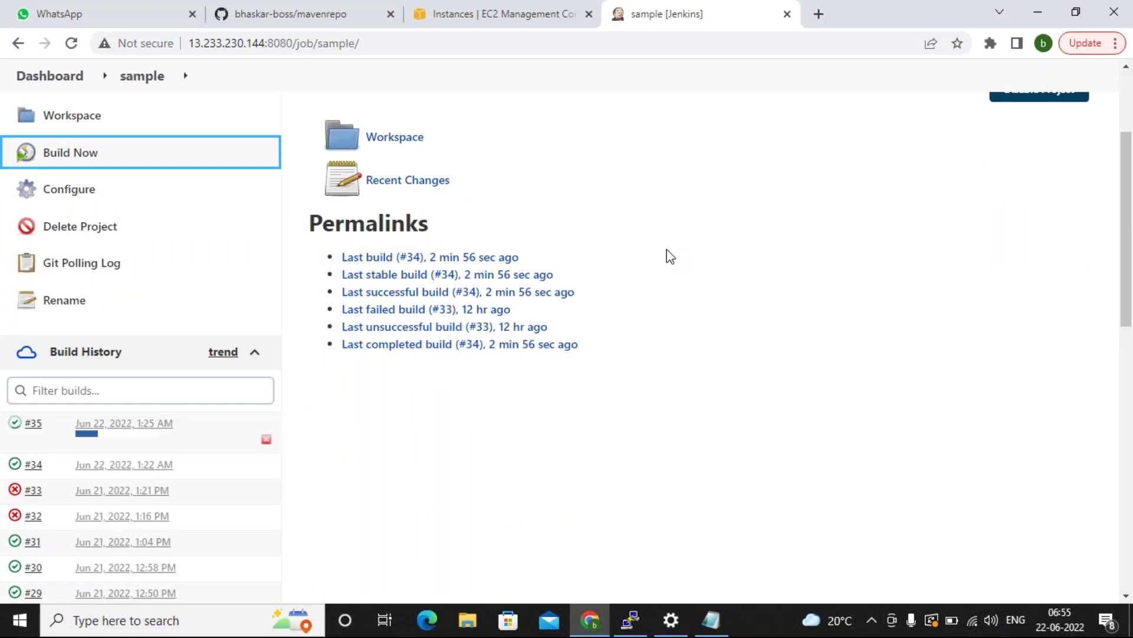
{"action": "scroll", "coordinate": [617, 463], "scroll_direction": "up", "scroll_amount": 3}
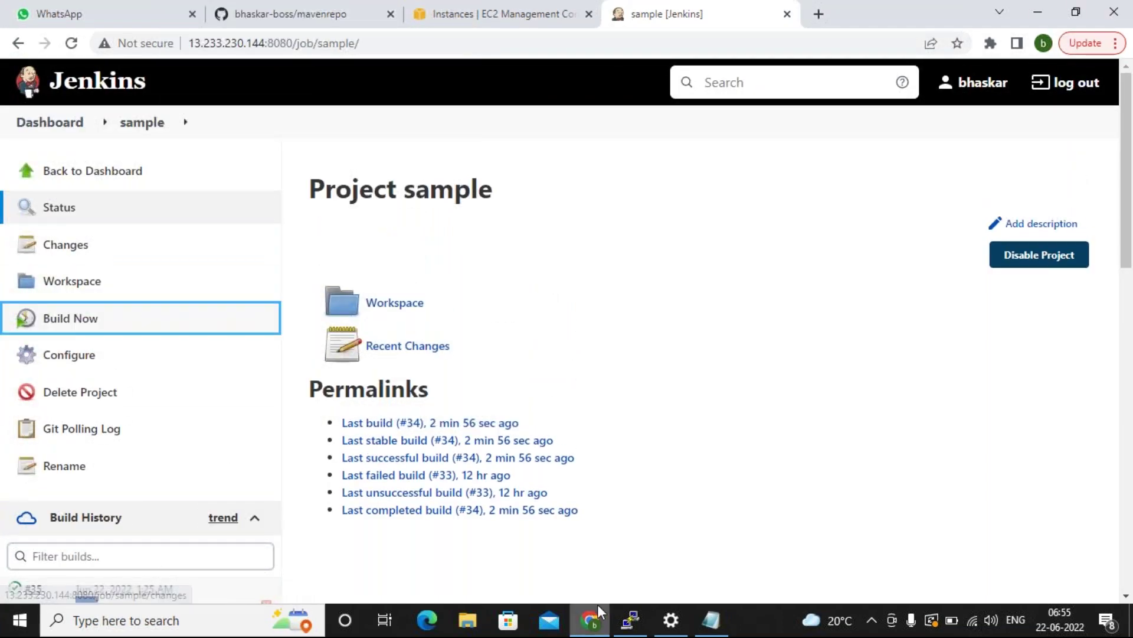
Change the PuTTY session's terminal font from 10-point regular to Courier New bold 16-point.
{"action": "left_click", "coordinate": [631, 620]}
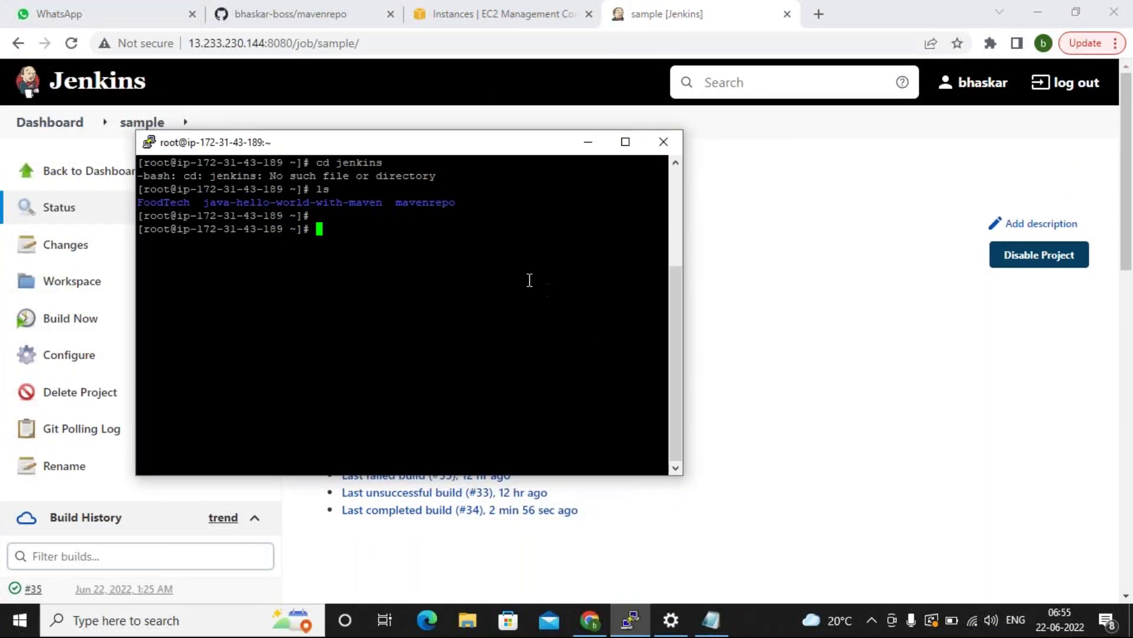
{"action": "right_click", "coordinate": [380, 138]}
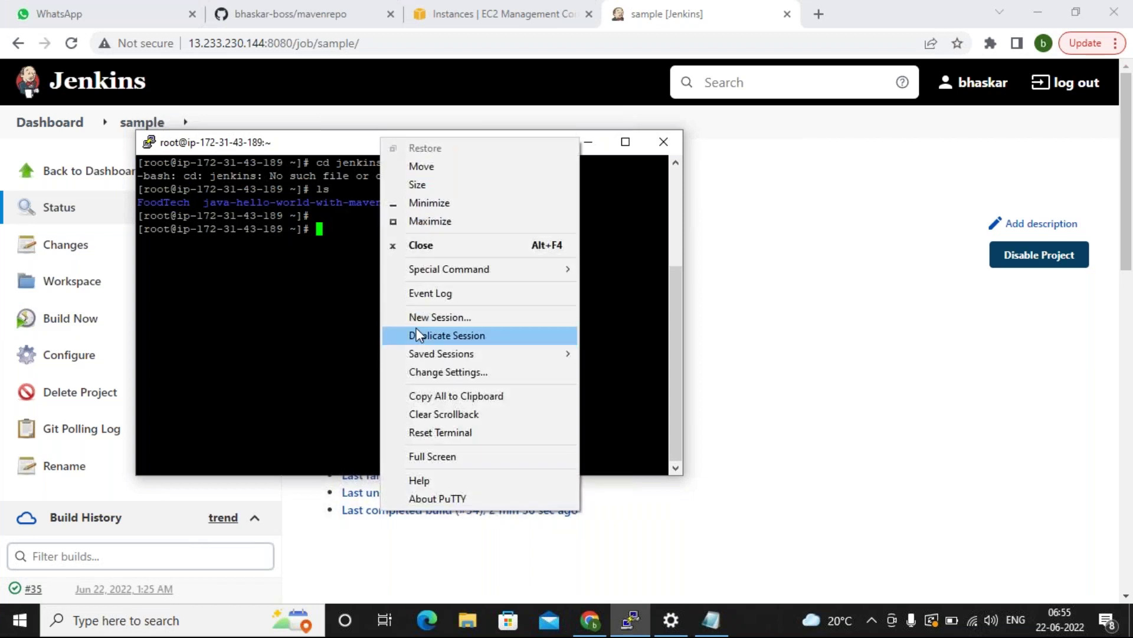
{"action": "left_click", "coordinate": [432, 374]}
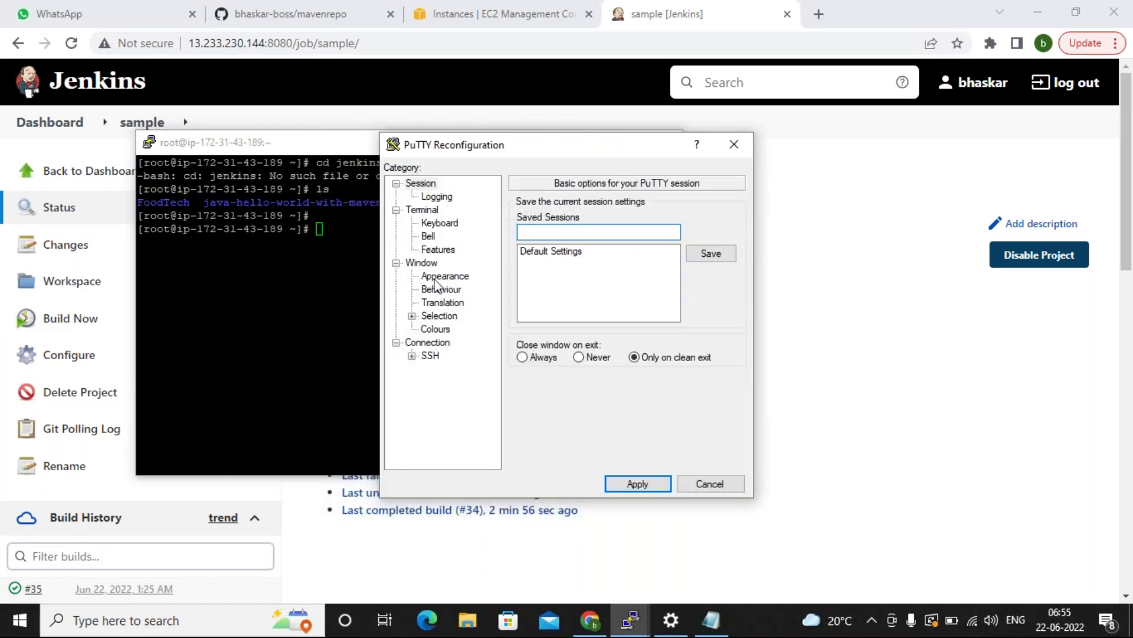
{"action": "left_click", "coordinate": [440, 276]}
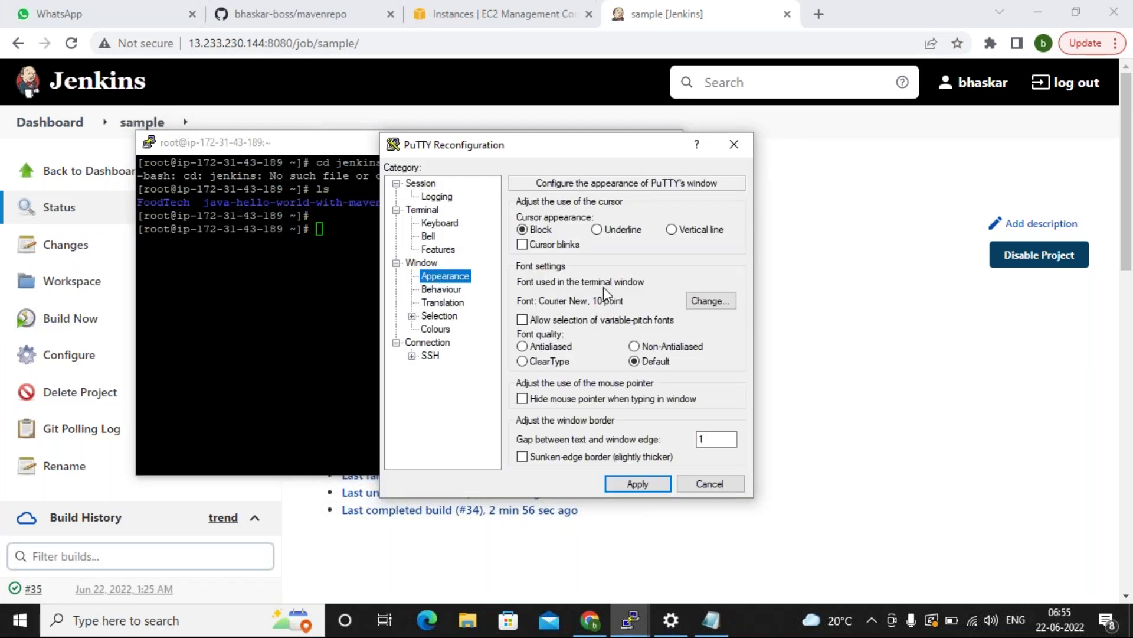
{"action": "left_click", "coordinate": [711, 301]}
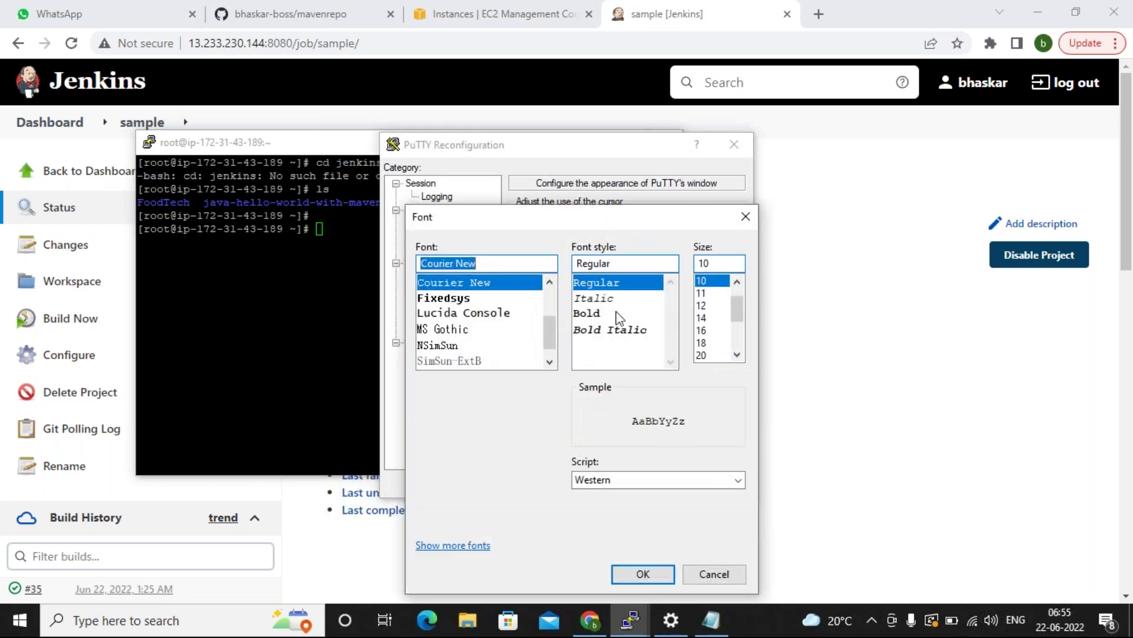
{"action": "left_click", "coordinate": [617, 314]}
{"action": "left_click", "coordinate": [707, 329]}
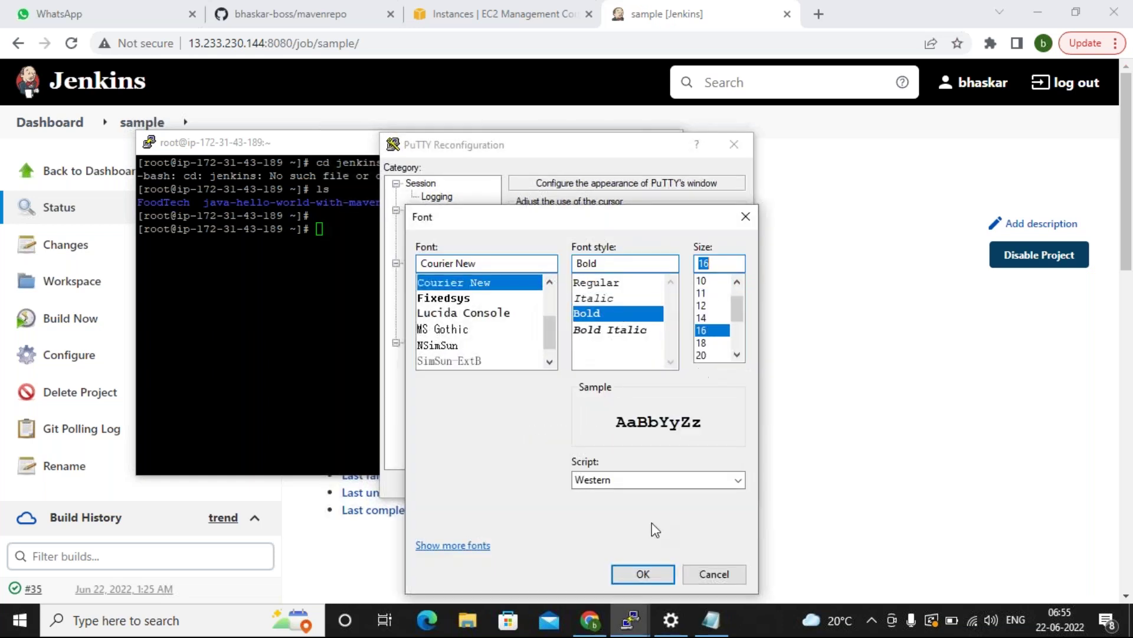
{"action": "left_click", "coordinate": [629, 572]}
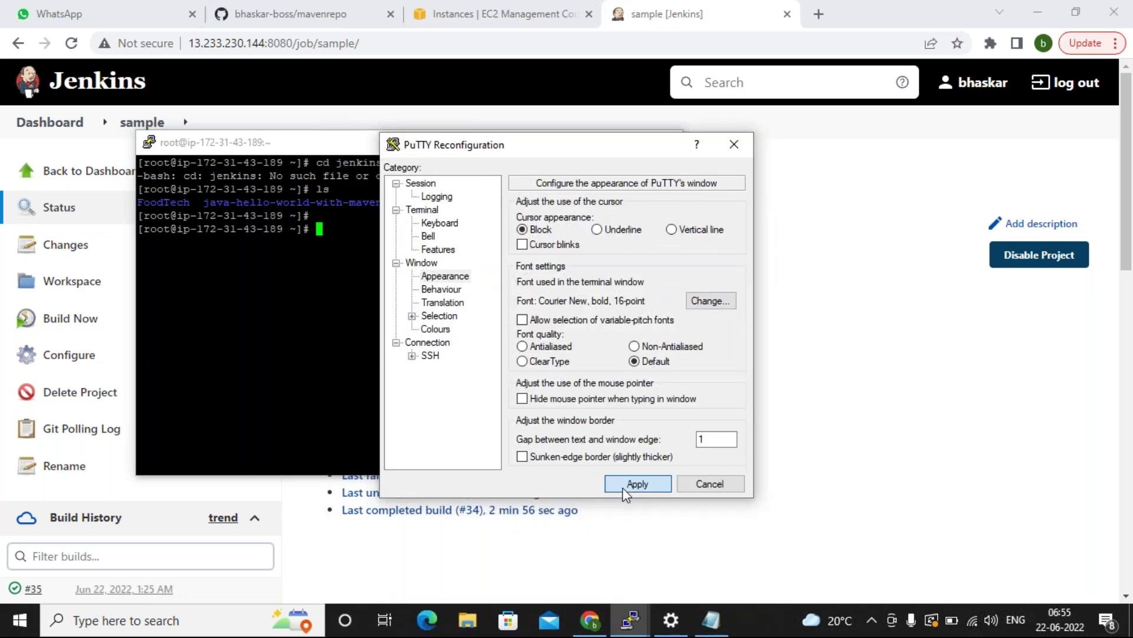
{"action": "left_click", "coordinate": [625, 484]}
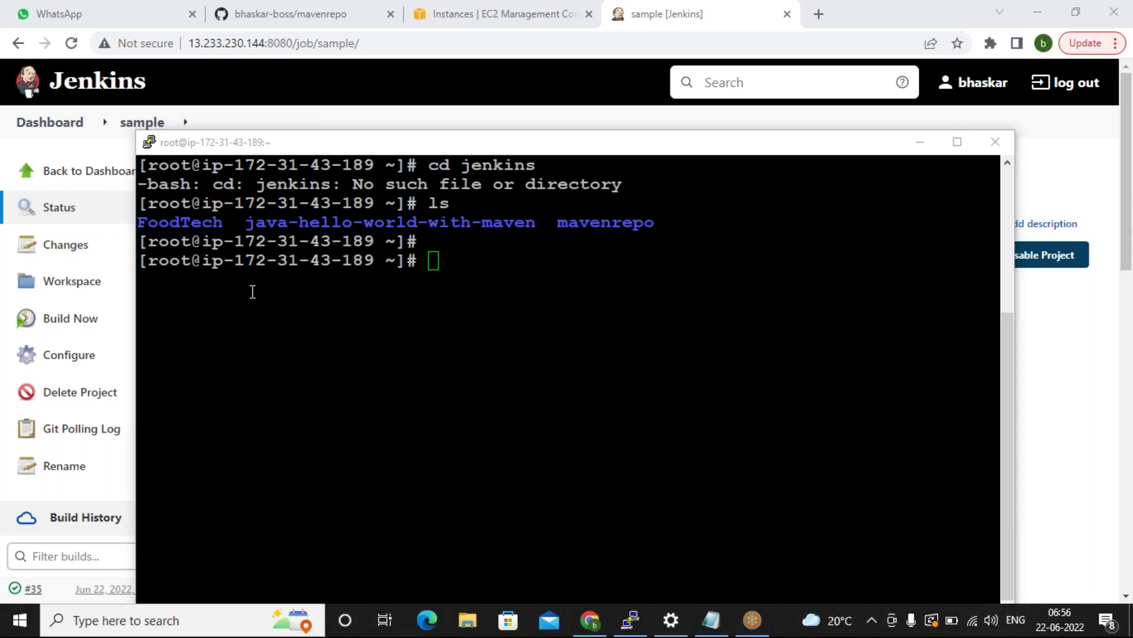
Maximize the PuTTY terminal window to fill the screen.
{"action": "left_click", "coordinate": [427, 261]}
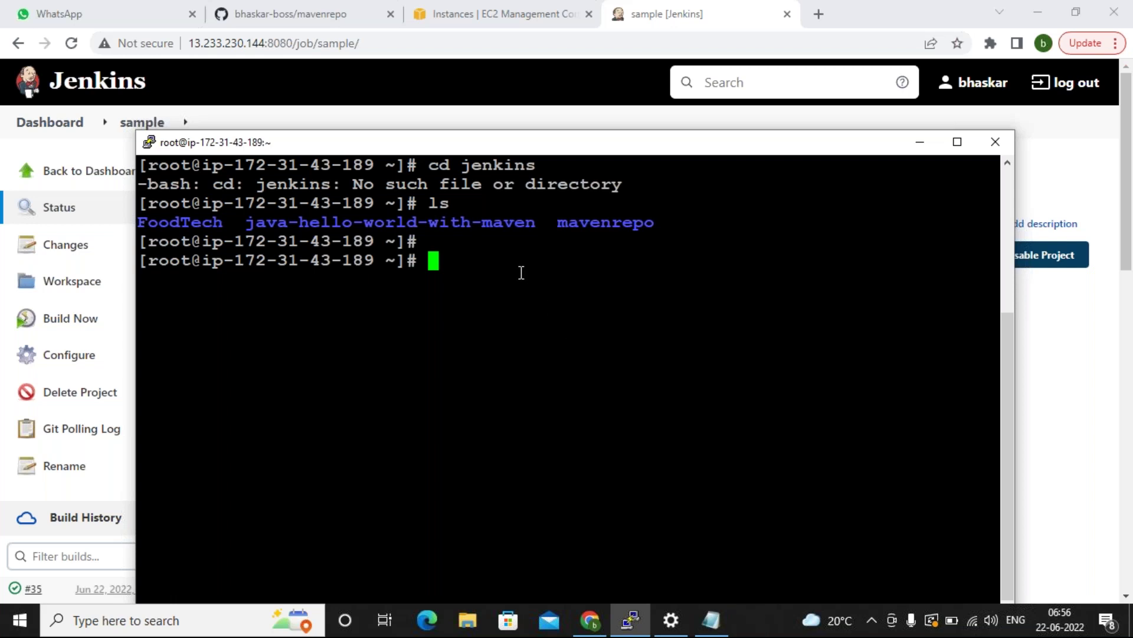
{"action": "double_click", "coordinate": [260, 148]}
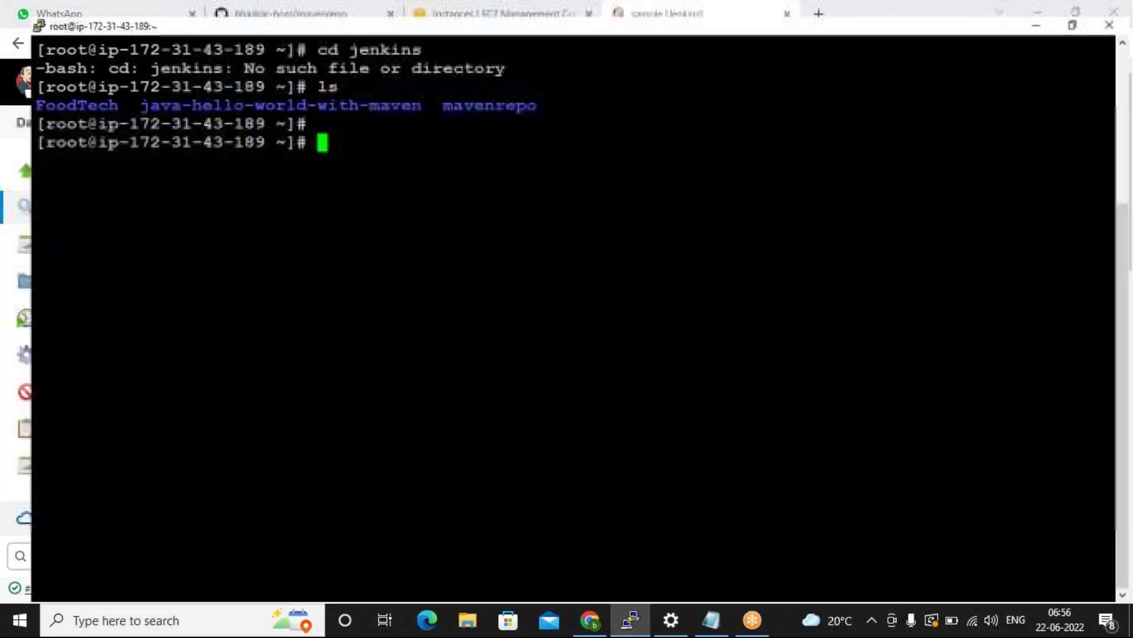
{"action": "left_click", "coordinate": [10, 15]}
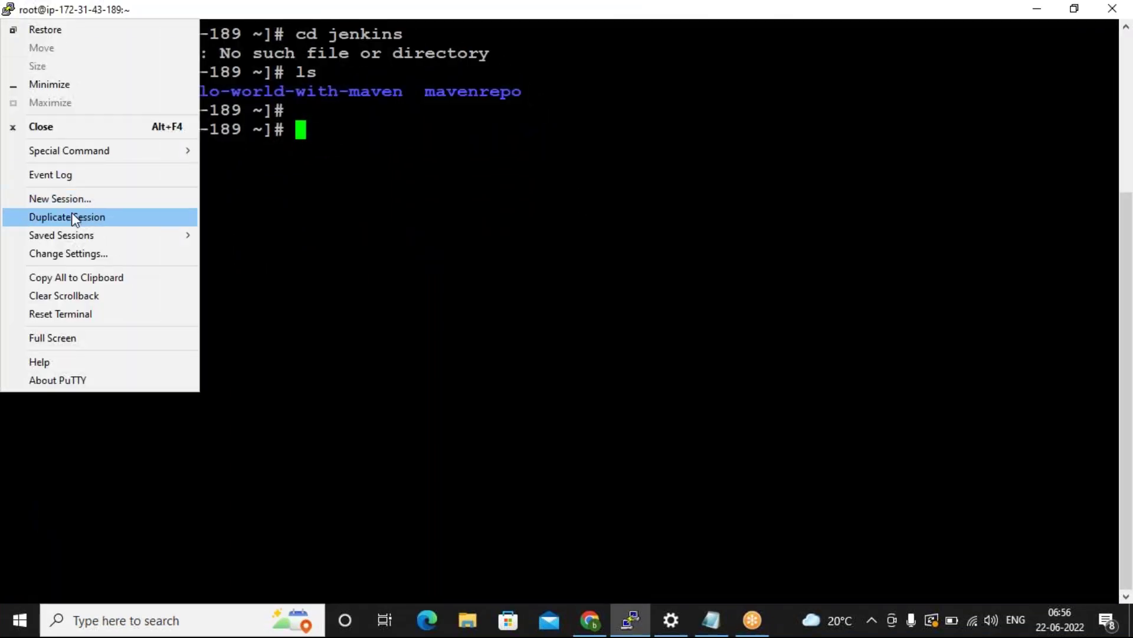
{"action": "left_click", "coordinate": [282, 210]}
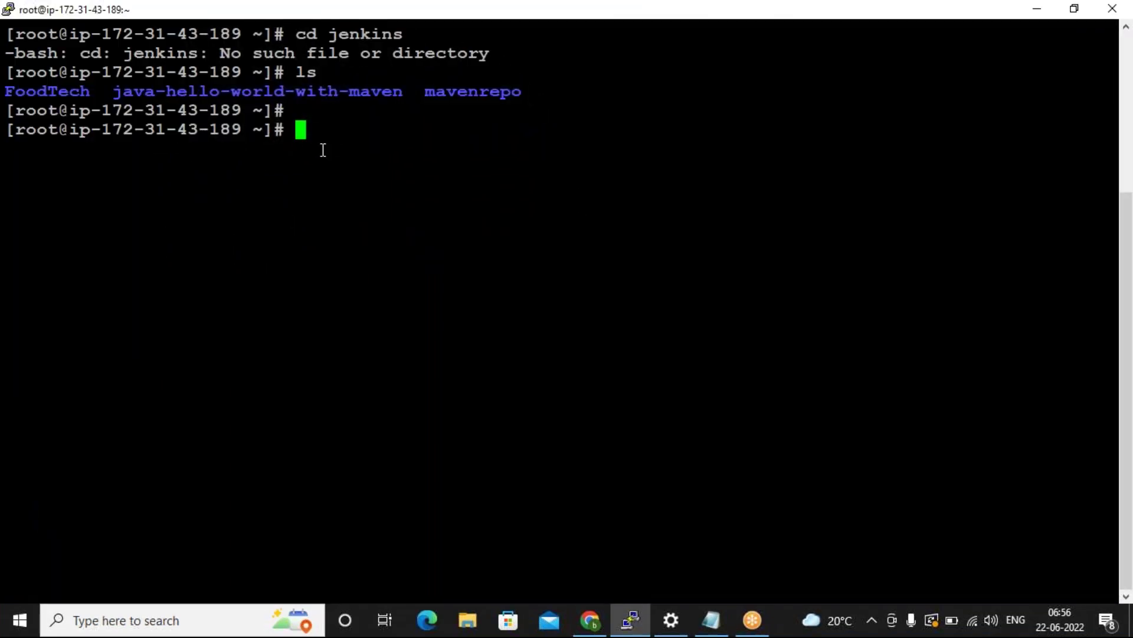
{"action": "left_click", "coordinate": [8, 11]}
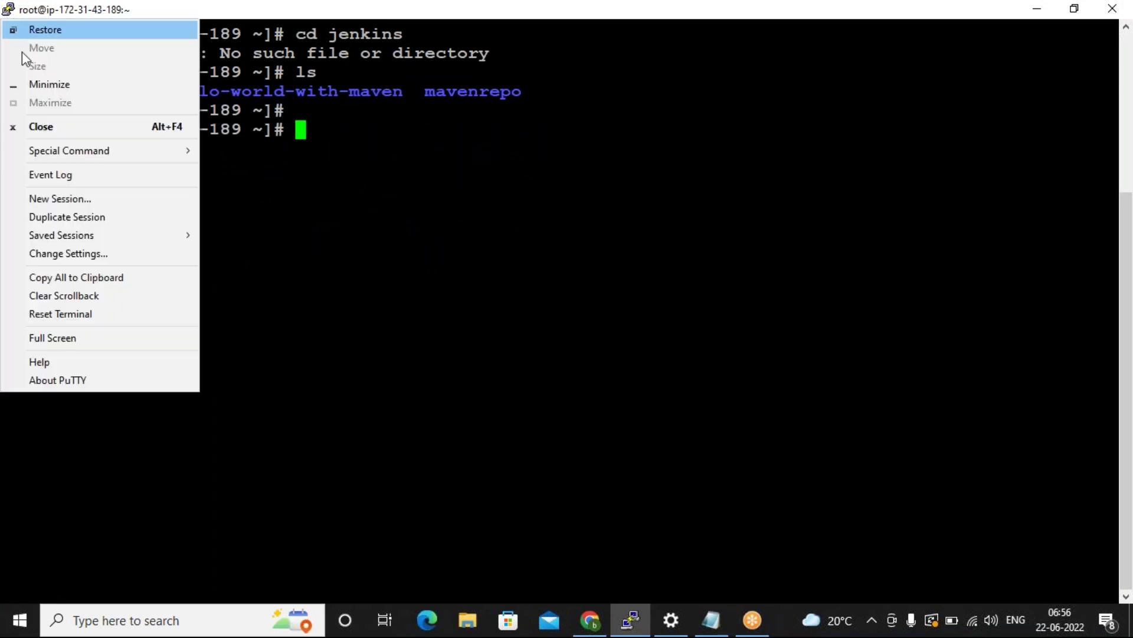
Connect a new session to 13.233.230.144 as ec2-user, clear the screen, and become root with sudo -i.
{"action": "left_click", "coordinate": [72, 200]}
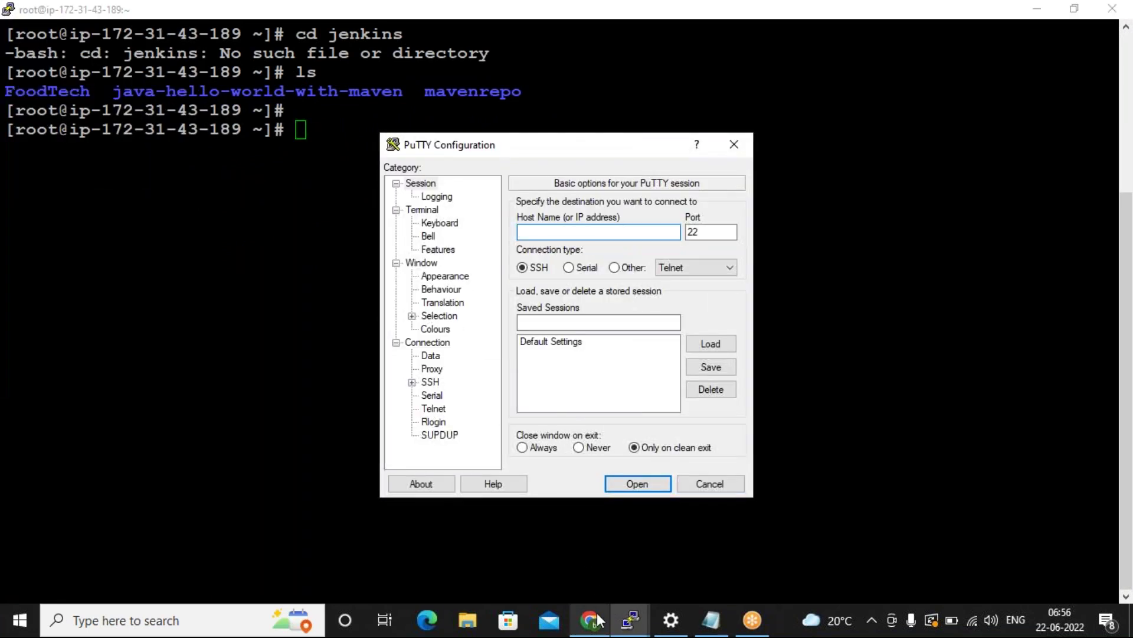
{"action": "type", "text": "13.233.230.144"}
{"action": "left_click", "coordinate": [619, 479]}
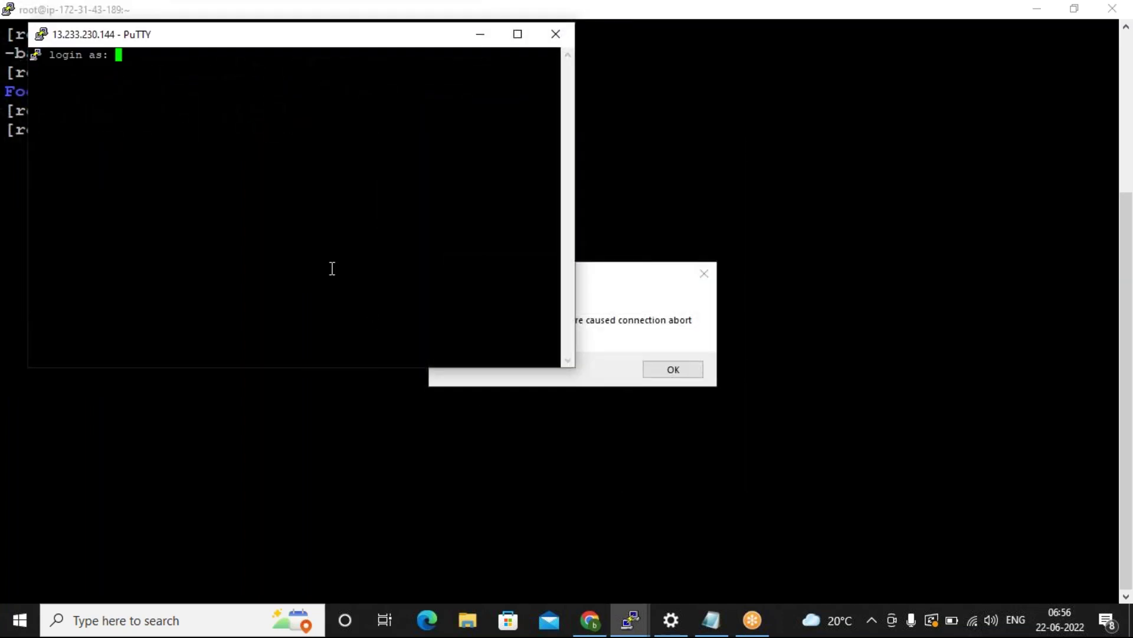
{"action": "type", "text": "ec2-user"}
{"action": "key", "text": "Return"}
{"action": "type", "text": "clear"}
{"action": "key", "text": "Return"}
{"action": "type", "text": "sudo "}
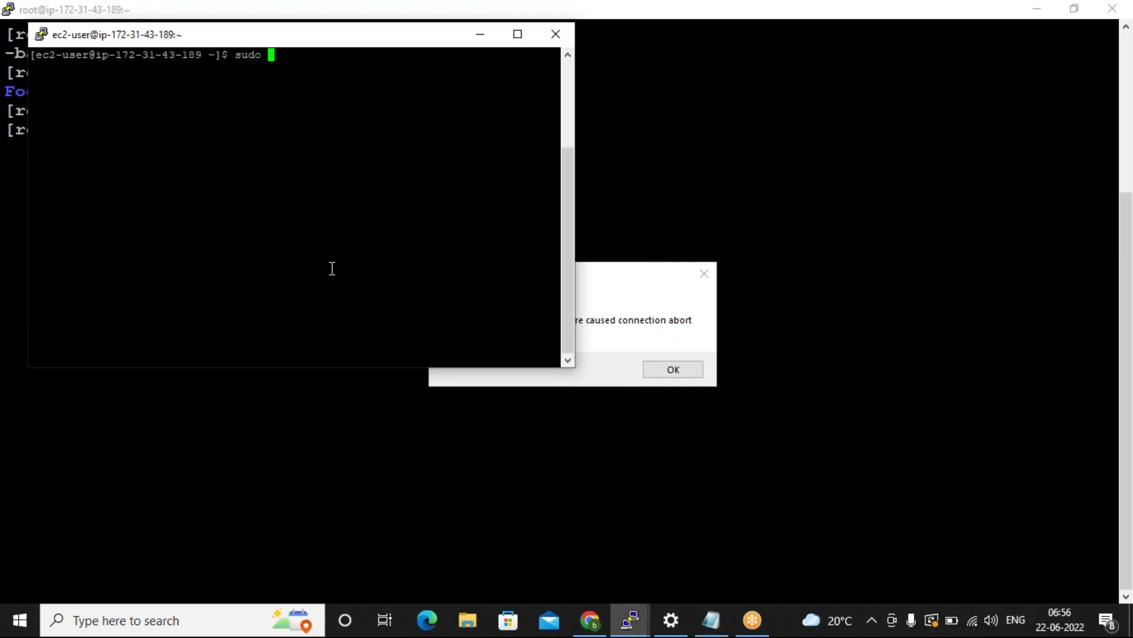
{"action": "type", "text": "-i"}
{"action": "key", "text": "Return"}
Dismiss the old session's connection error and close that inactive window.
{"action": "left_click", "coordinate": [419, 500]}
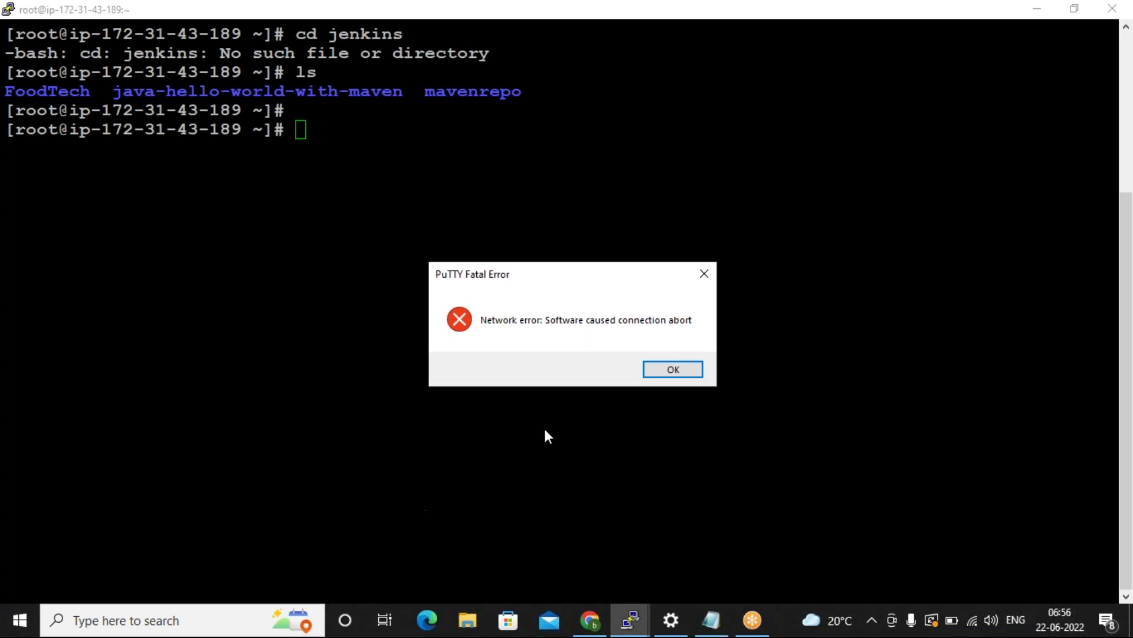
{"action": "left_click", "coordinate": [661, 370]}
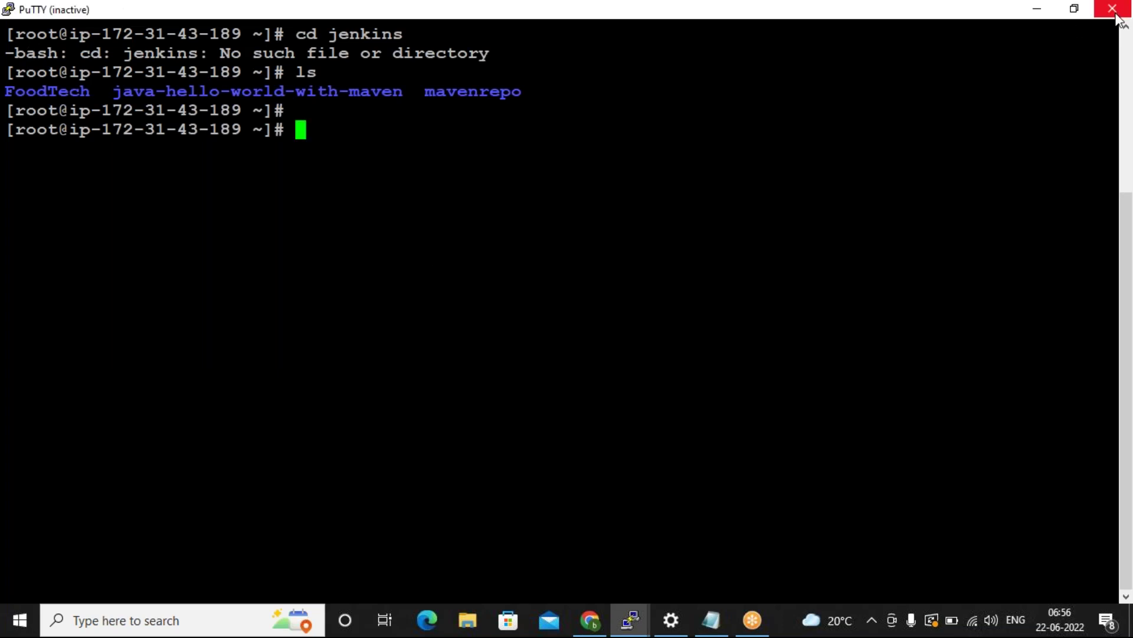
{"action": "left_click", "coordinate": [1113, 8]}
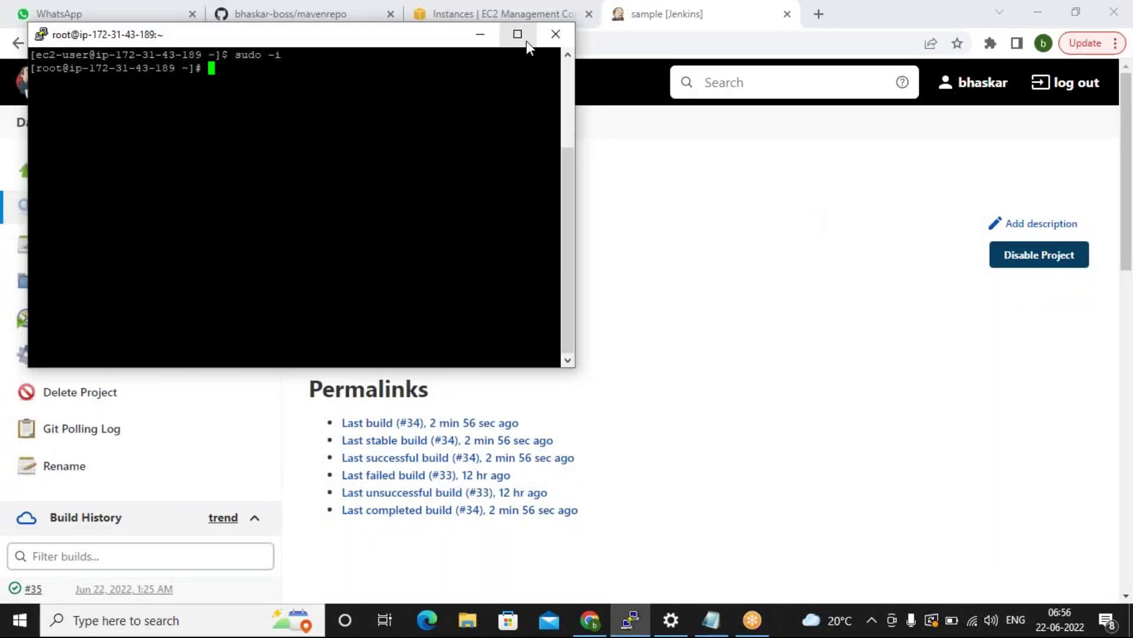
Maximize the new root session and set its font to Courier New bold 16-point.
{"action": "left_click", "coordinate": [522, 35]}
{"action": "left_click", "coordinate": [8, 9]}
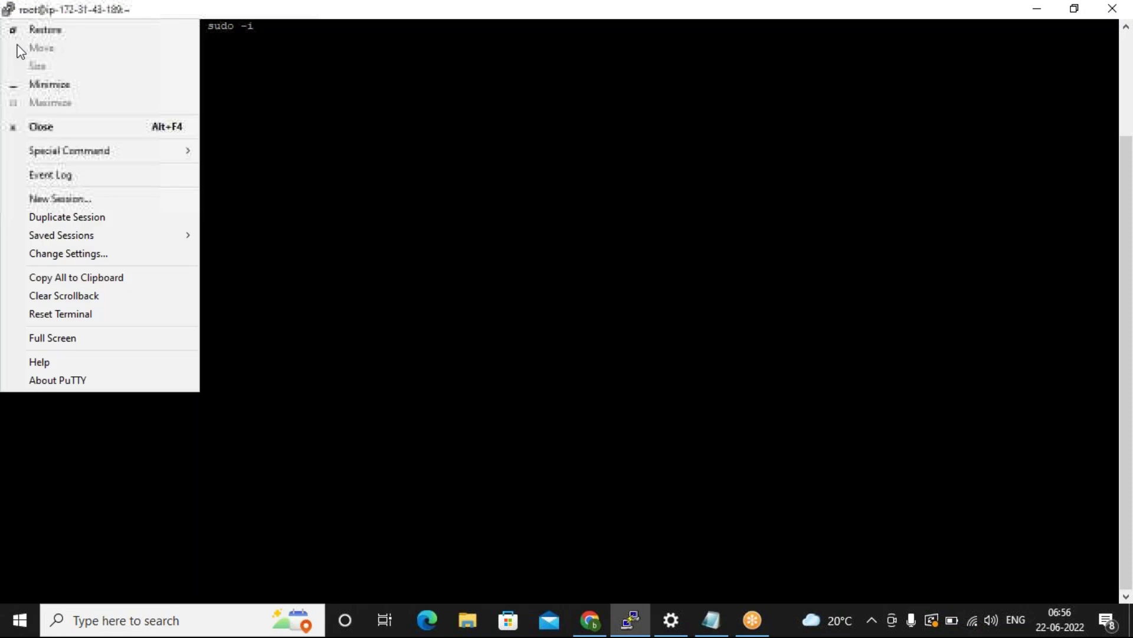
{"action": "left_click", "coordinate": [82, 253]}
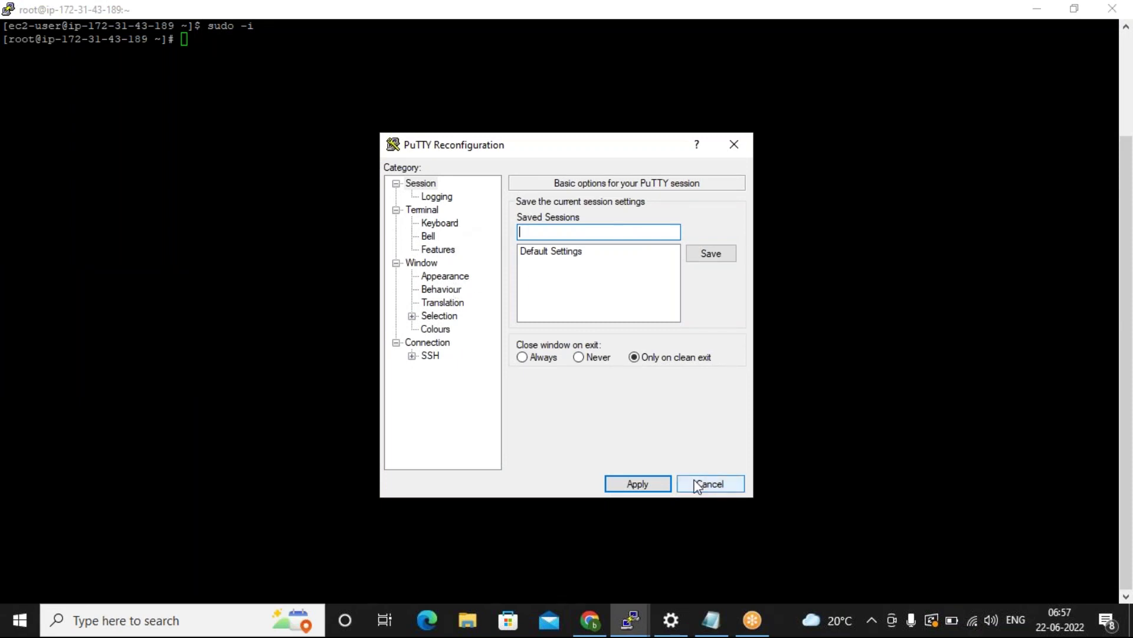
{"action": "left_click", "coordinate": [445, 276]}
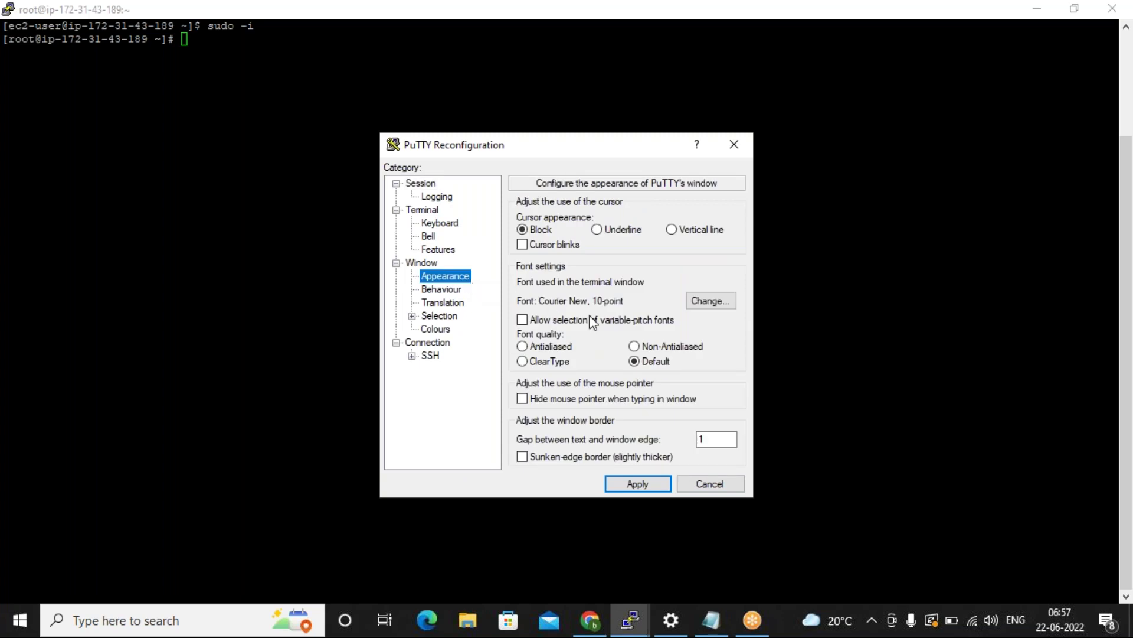
{"action": "left_click", "coordinate": [707, 306]}
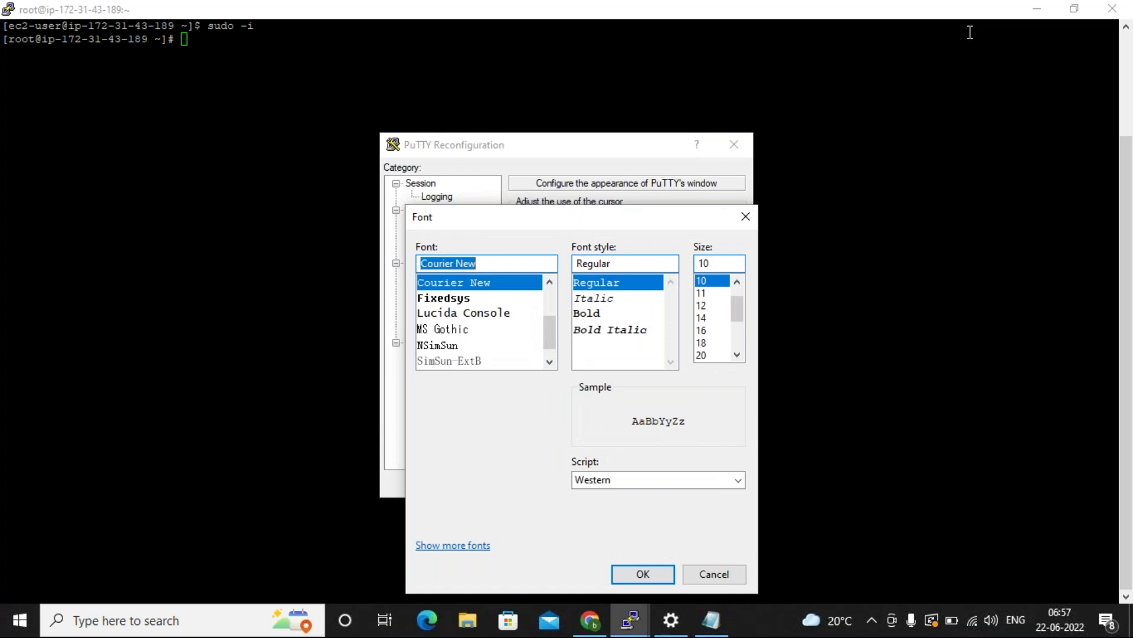
{"action": "left_click", "coordinate": [702, 332]}
{"action": "left_click", "coordinate": [618, 318]}
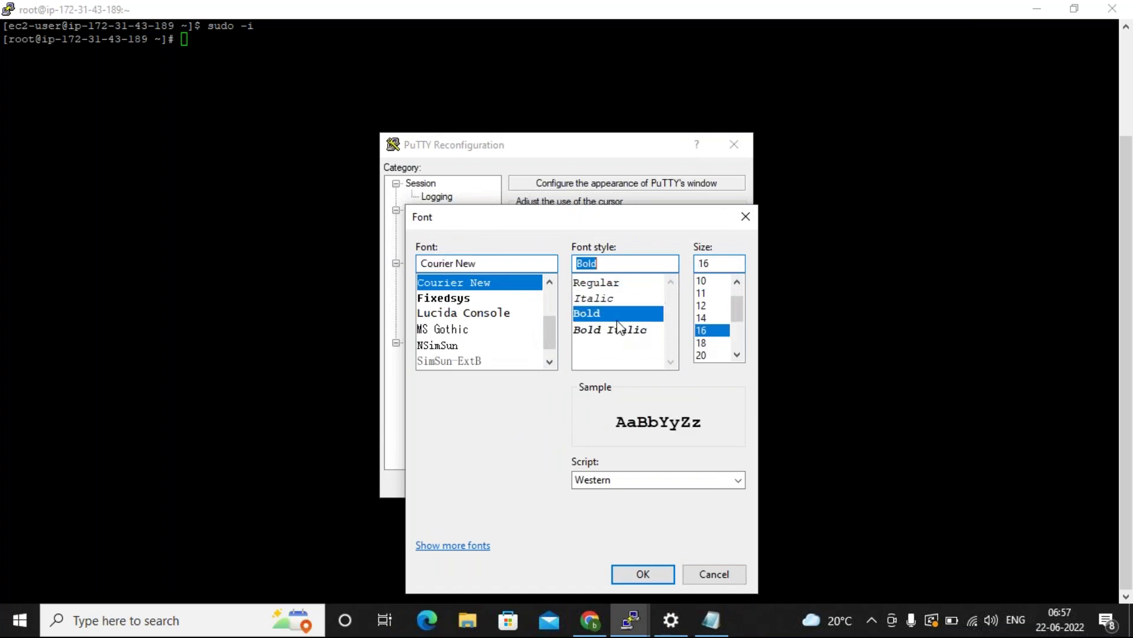
{"action": "left_click", "coordinate": [632, 568]}
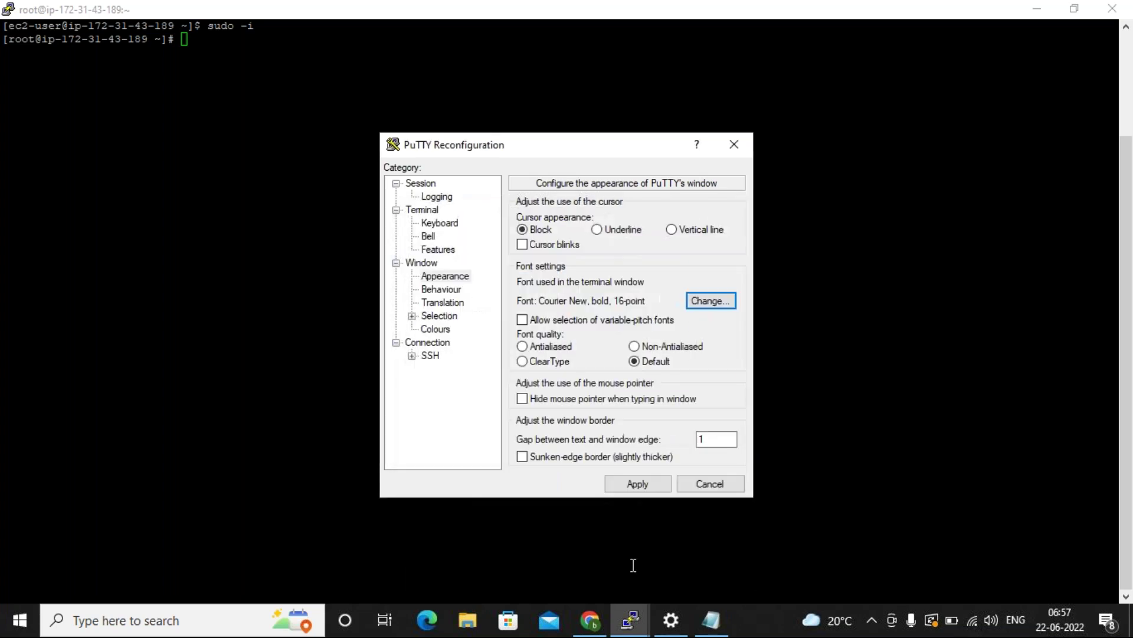
{"action": "left_click", "coordinate": [621, 483]}
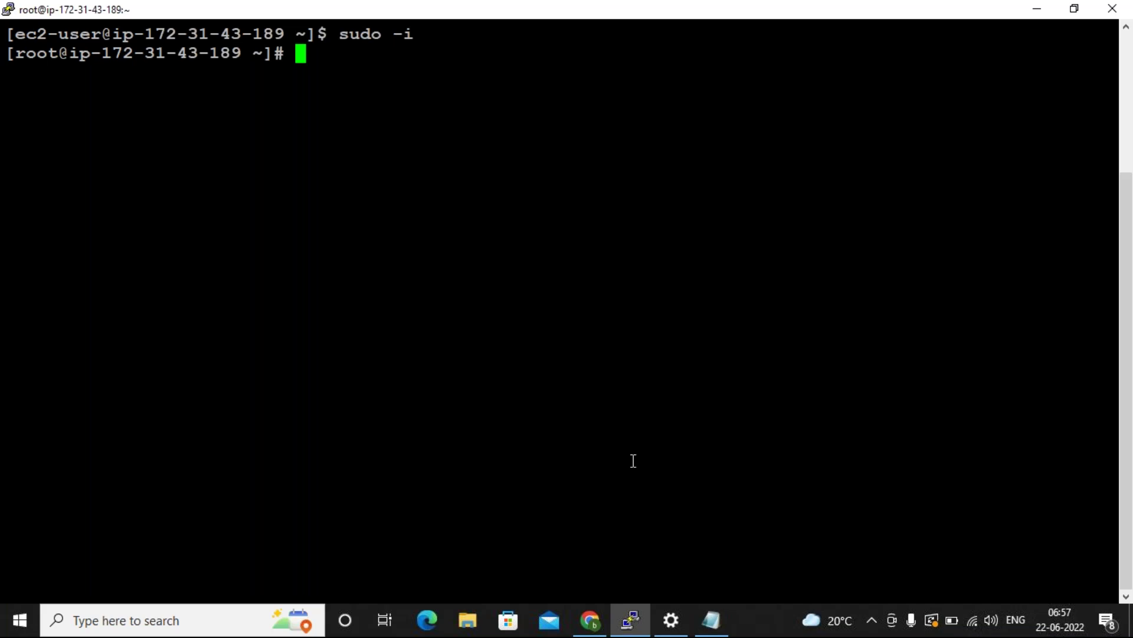
Change into /var/lib/jenkins/workspace/sample and list its files with ls.
{"action": "type", "text": "cd /var/"}
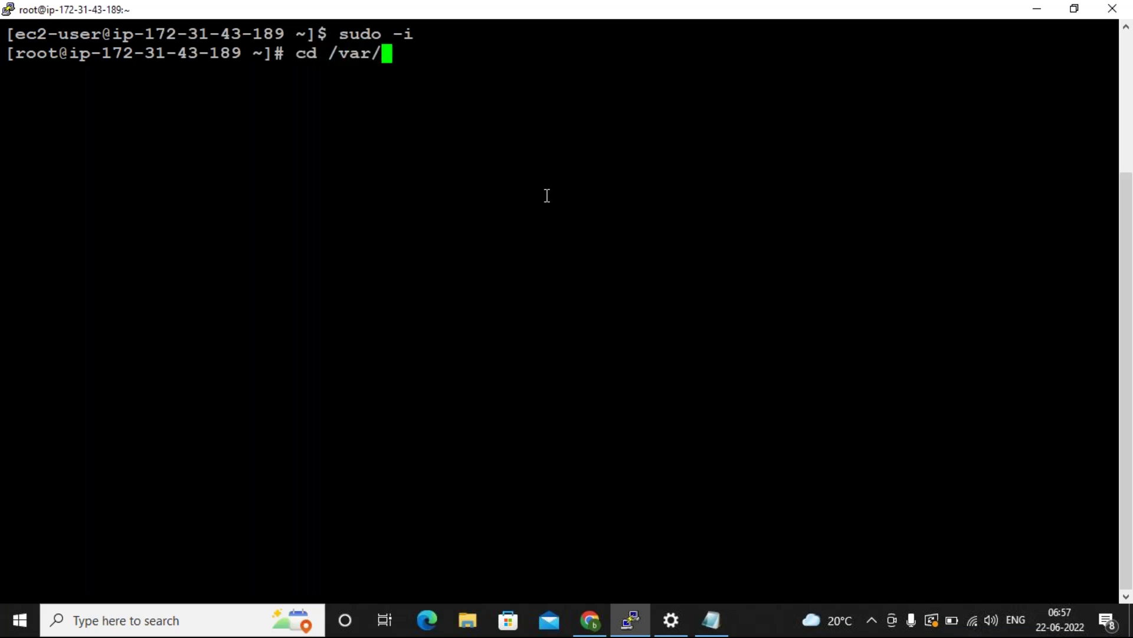
{"action": "type", "text": "lib/"}
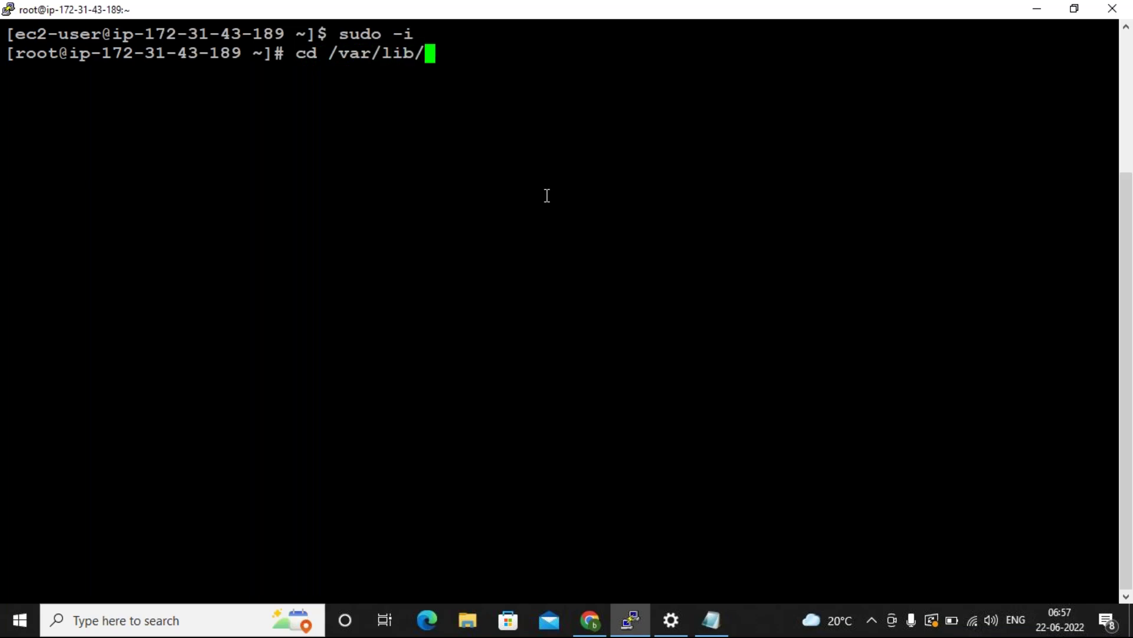
{"action": "type", "text": "jenkins/"}
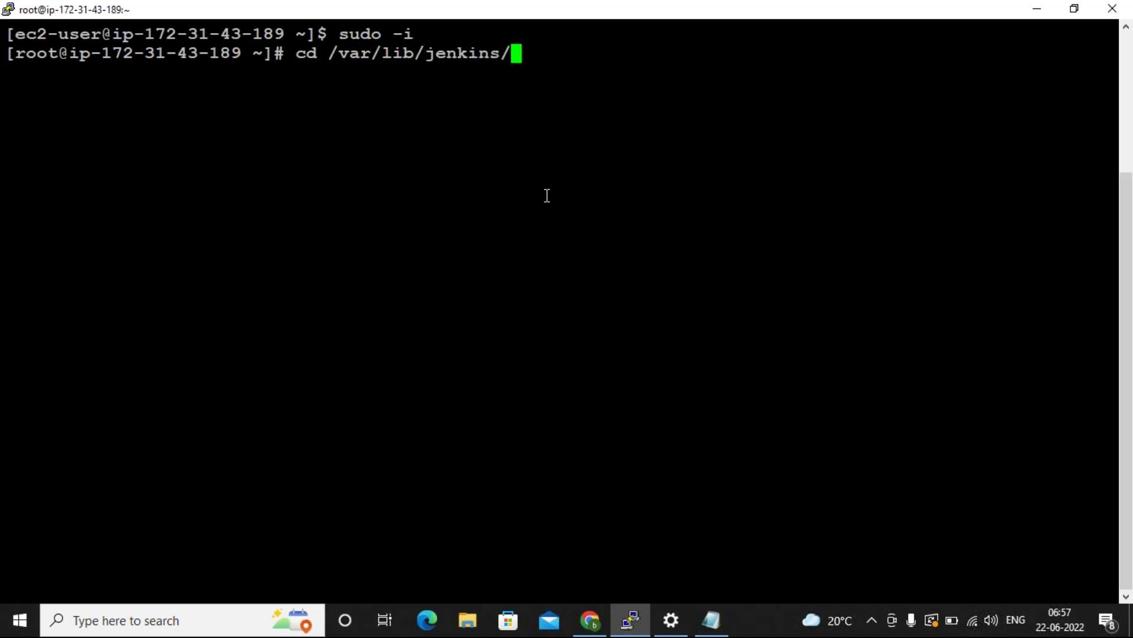
{"action": "type", "text": "wo"}
{"action": "key", "text": "Tab"}
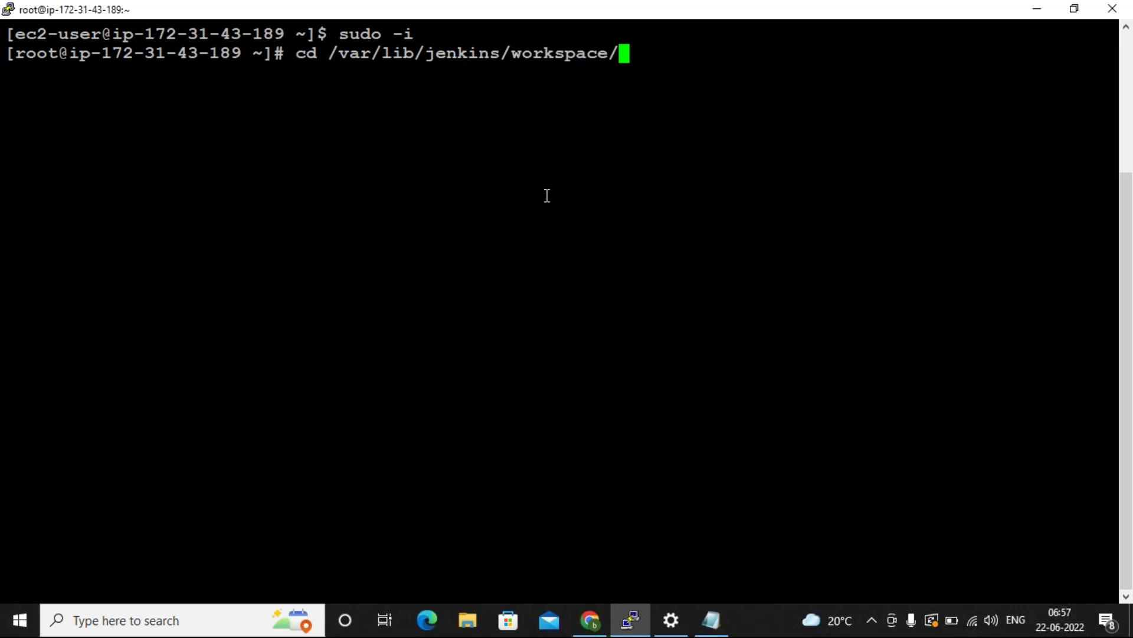
{"action": "type", "text": "s"}
{"action": "key", "text": "Tab"}
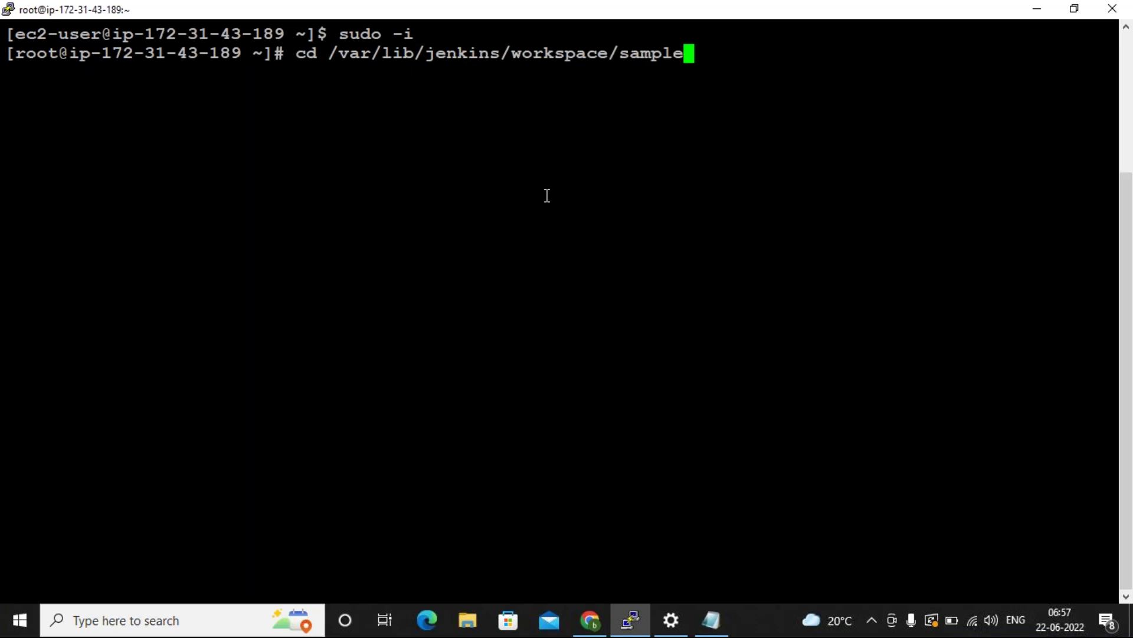
{"action": "key", "text": "Return"}
{"action": "type", "text": "ls"}
{"action": "key", "text": "Return"}
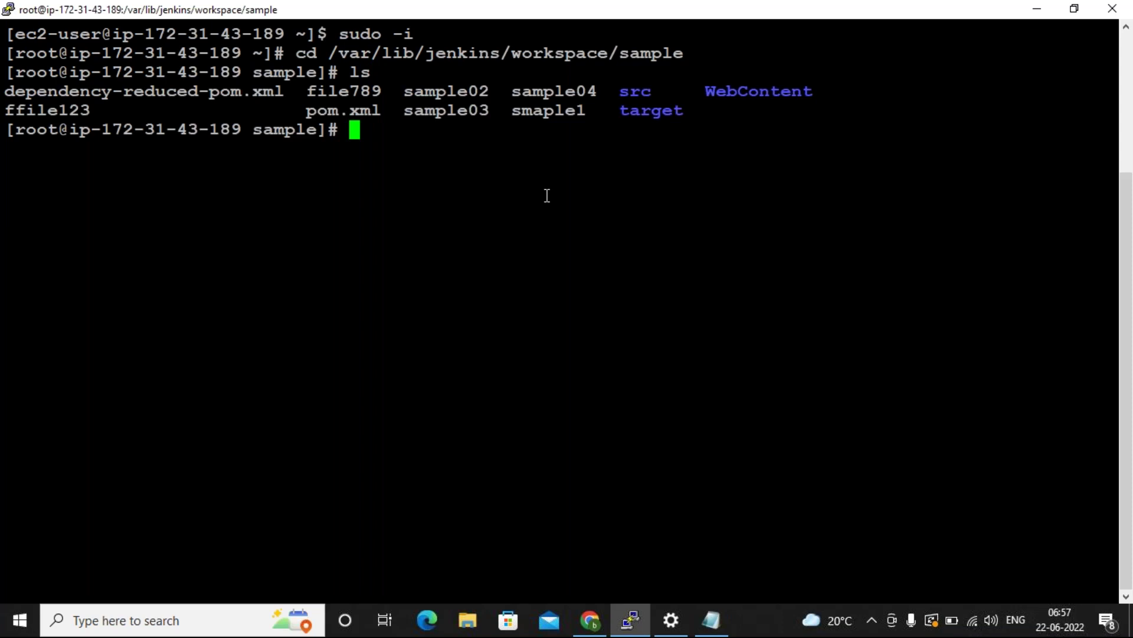
Highlight pom.xml and dependency-reduced-pom.xml in the listing, then return to the Jenkins sample page.
{"action": "double_click", "coordinate": [335, 112]}
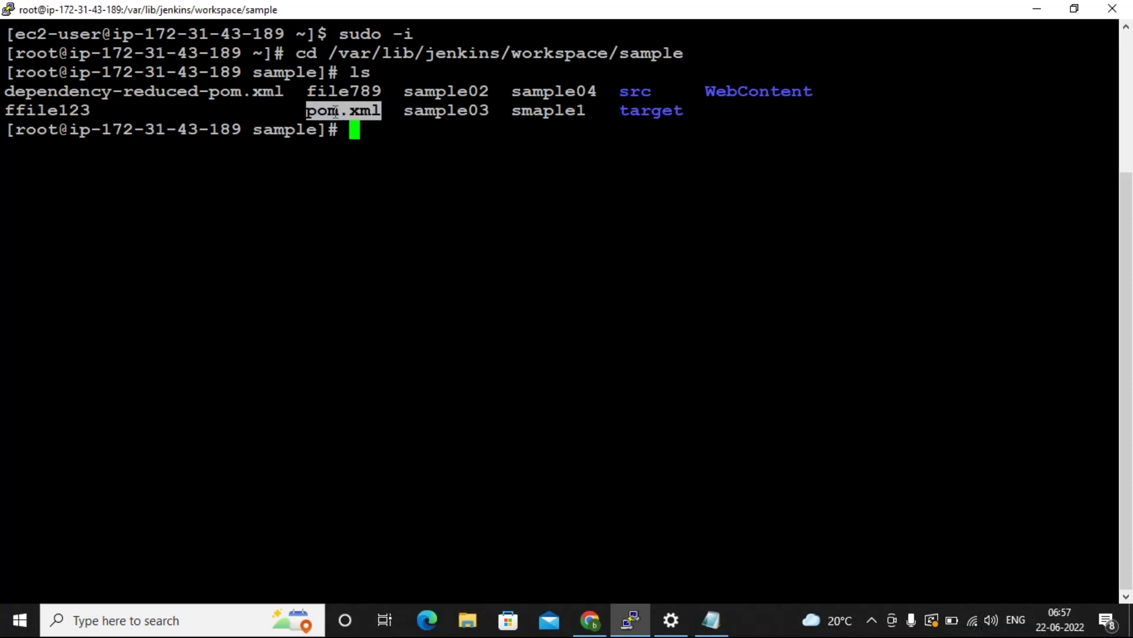
{"action": "double_click", "coordinate": [246, 91]}
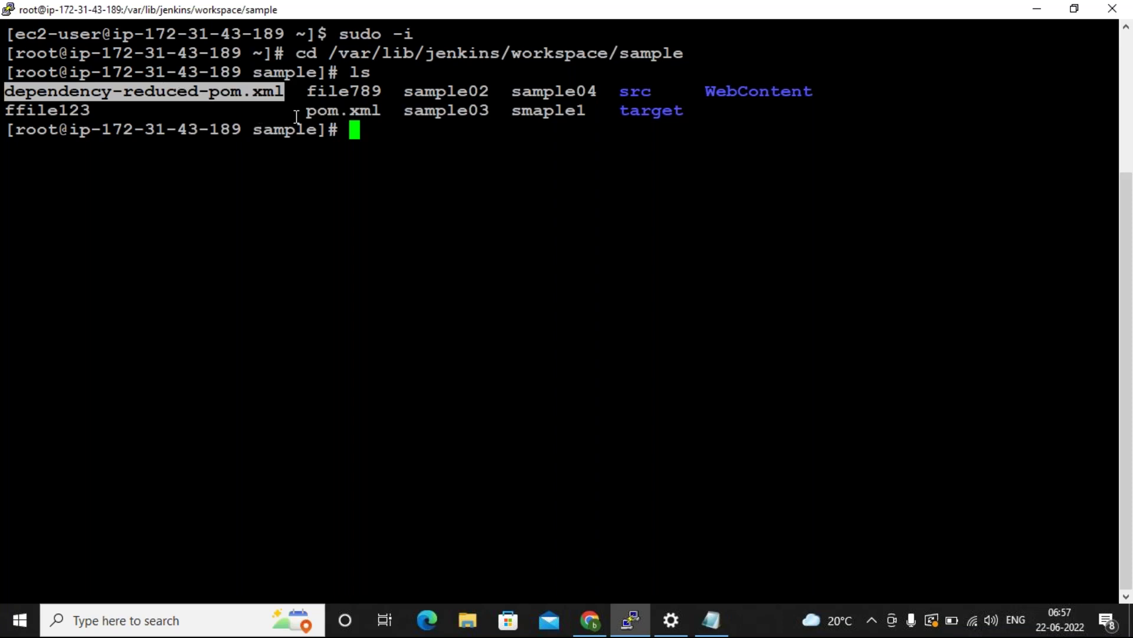
{"action": "left_click", "coordinate": [357, 110]}
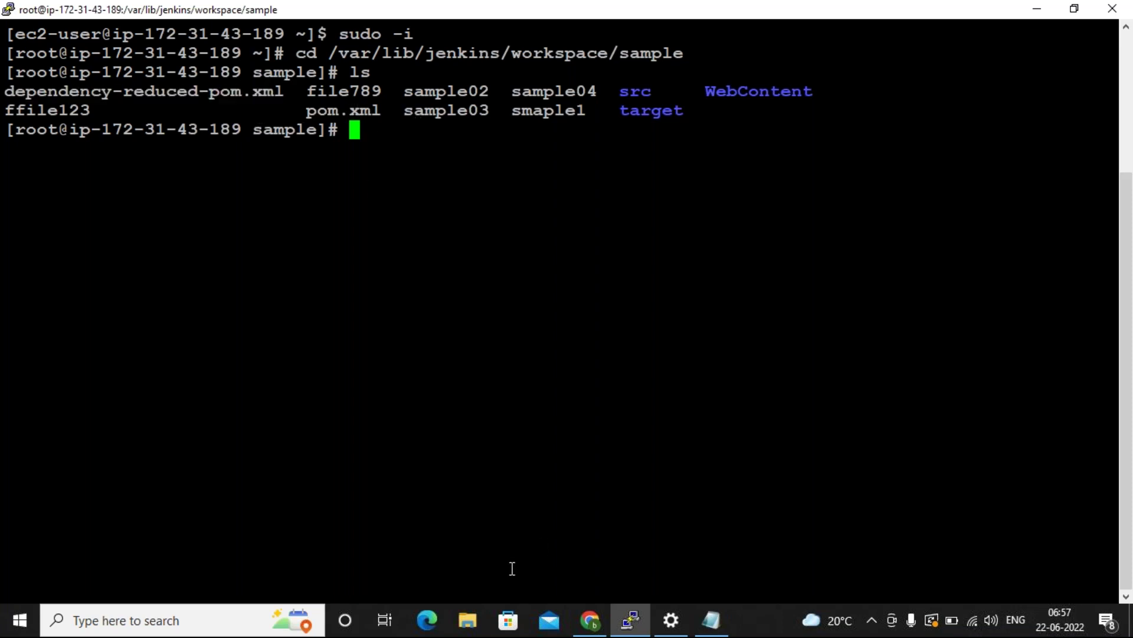
{"action": "left_click", "coordinate": [576, 623]}
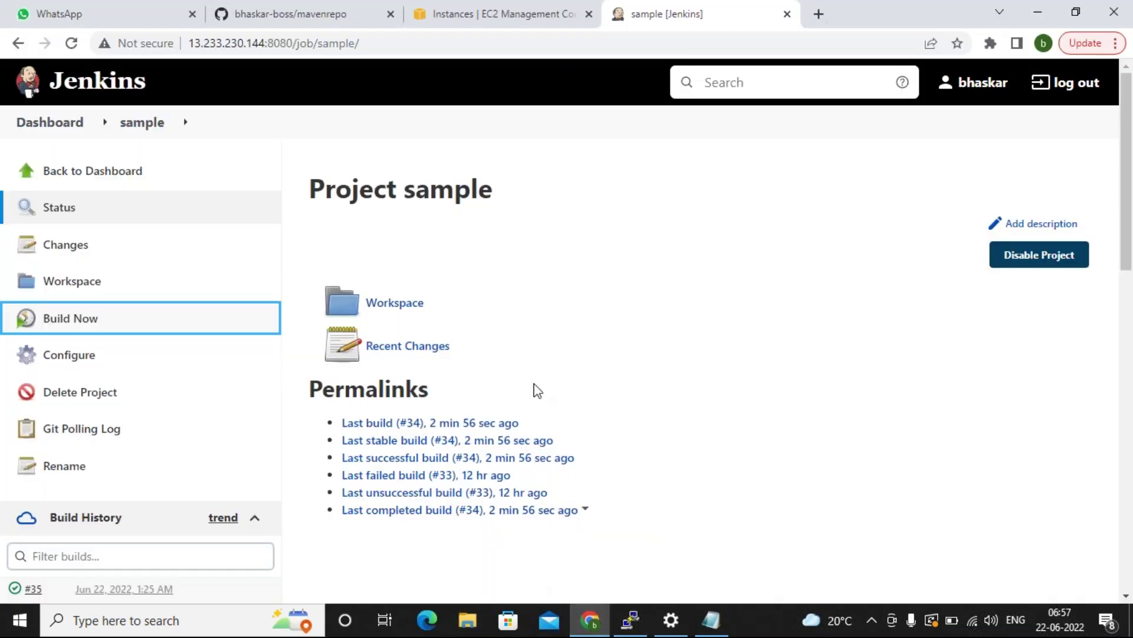
Tick 'Delete workspace before build starts' under Build Environment in the sample job and save.
{"action": "left_click", "coordinate": [75, 370]}
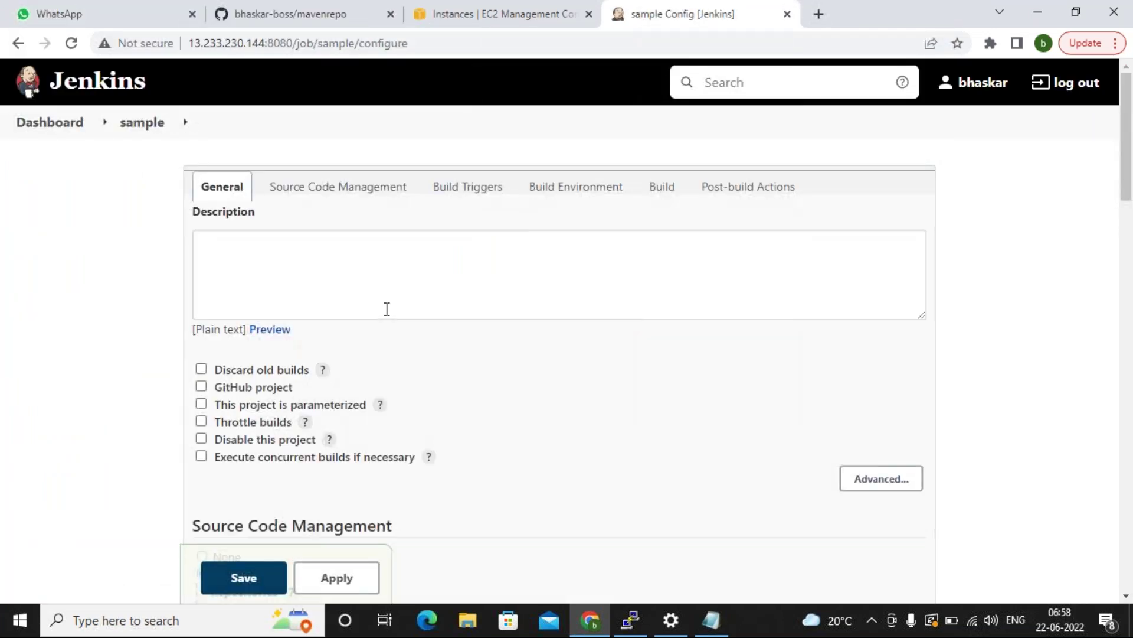
{"action": "scroll", "coordinate": [393, 319], "scroll_direction": "down", "scroll_amount": 4}
{"action": "scroll", "coordinate": [400, 330], "scroll_direction": "down", "scroll_amount": 8}
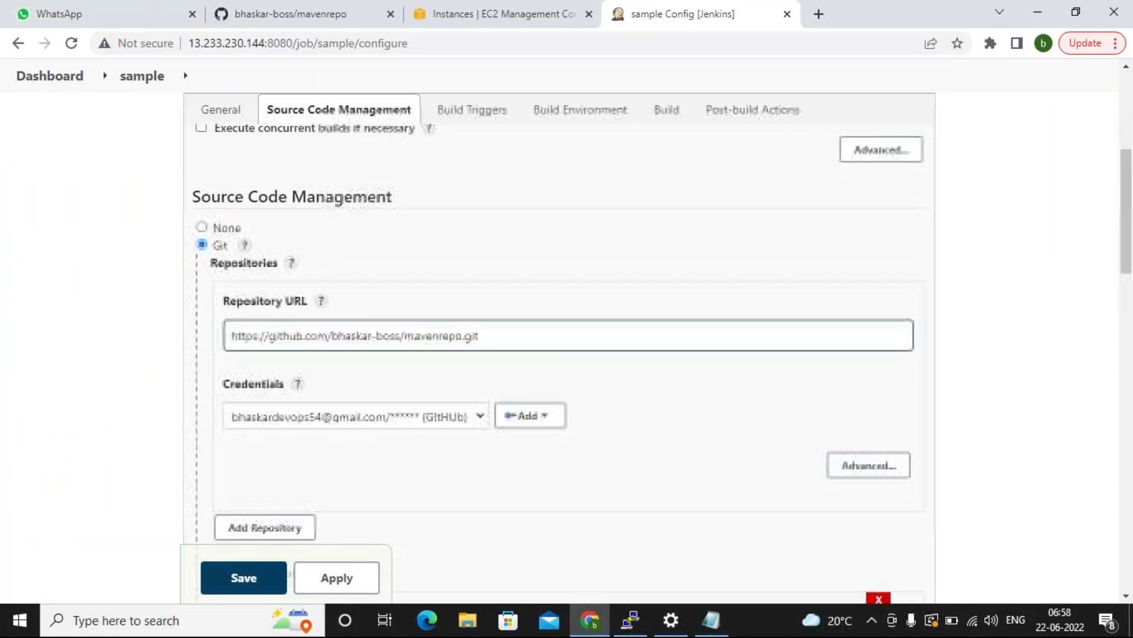
{"action": "scroll", "coordinate": [400, 334], "scroll_direction": "down", "scroll_amount": 7}
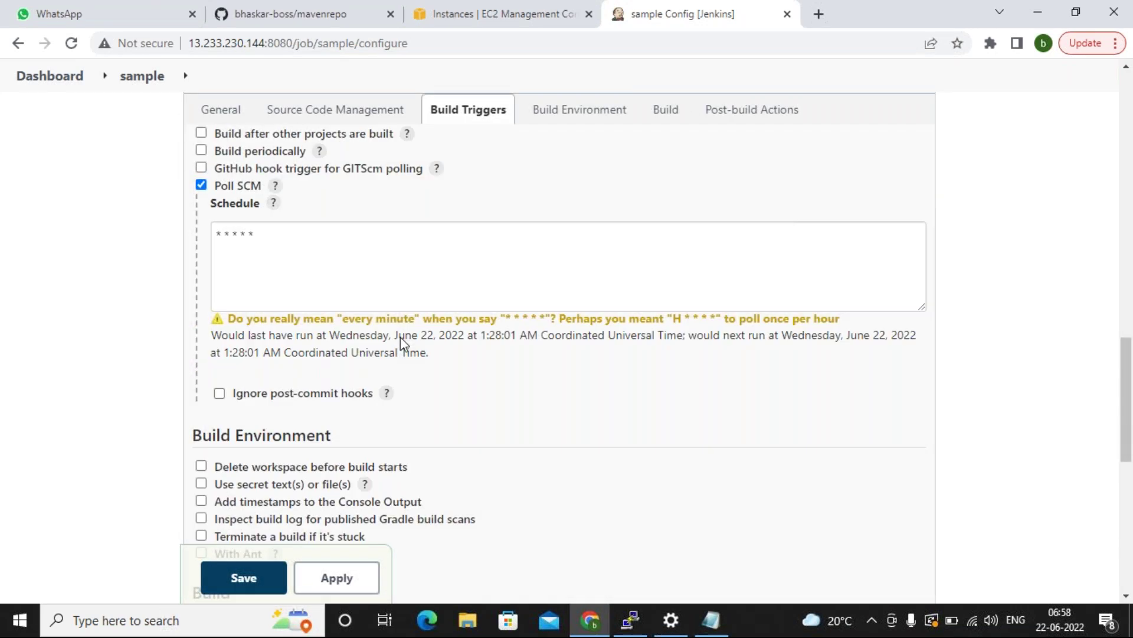
{"action": "scroll", "coordinate": [400, 336], "scroll_direction": "down", "scroll_amount": 3}
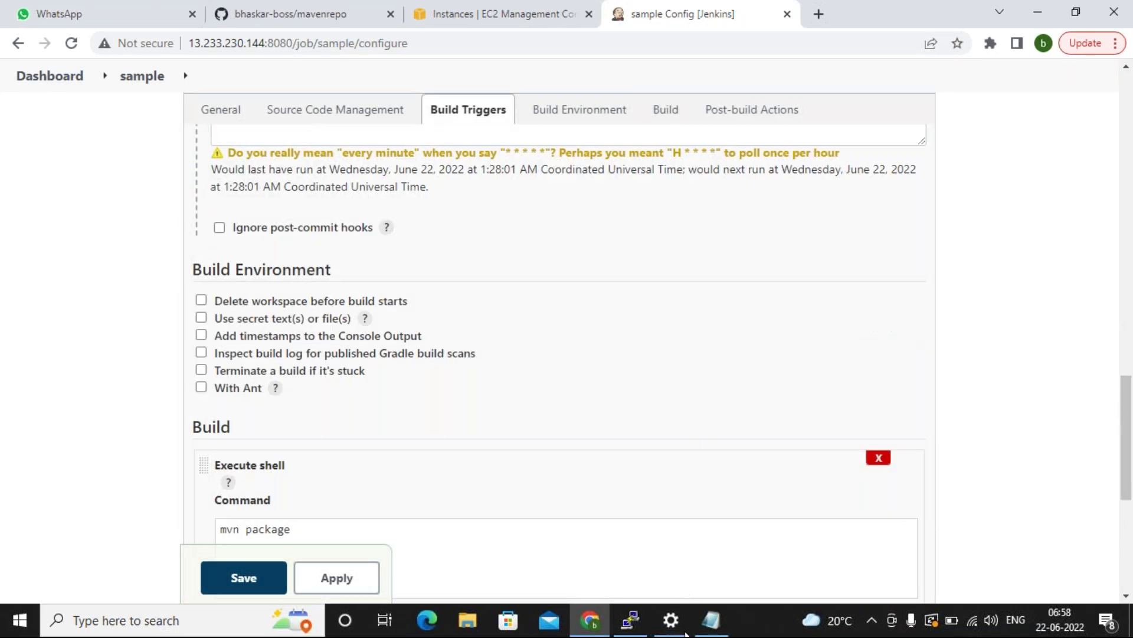
{"action": "left_click", "coordinate": [630, 620]}
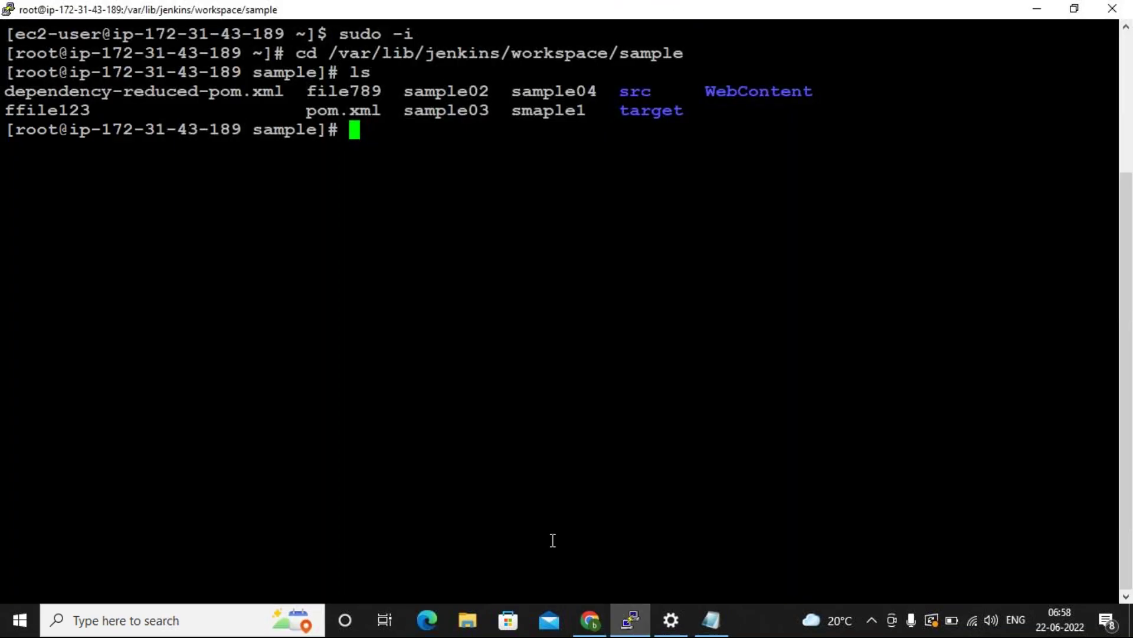
{"action": "left_click", "coordinate": [631, 620]}
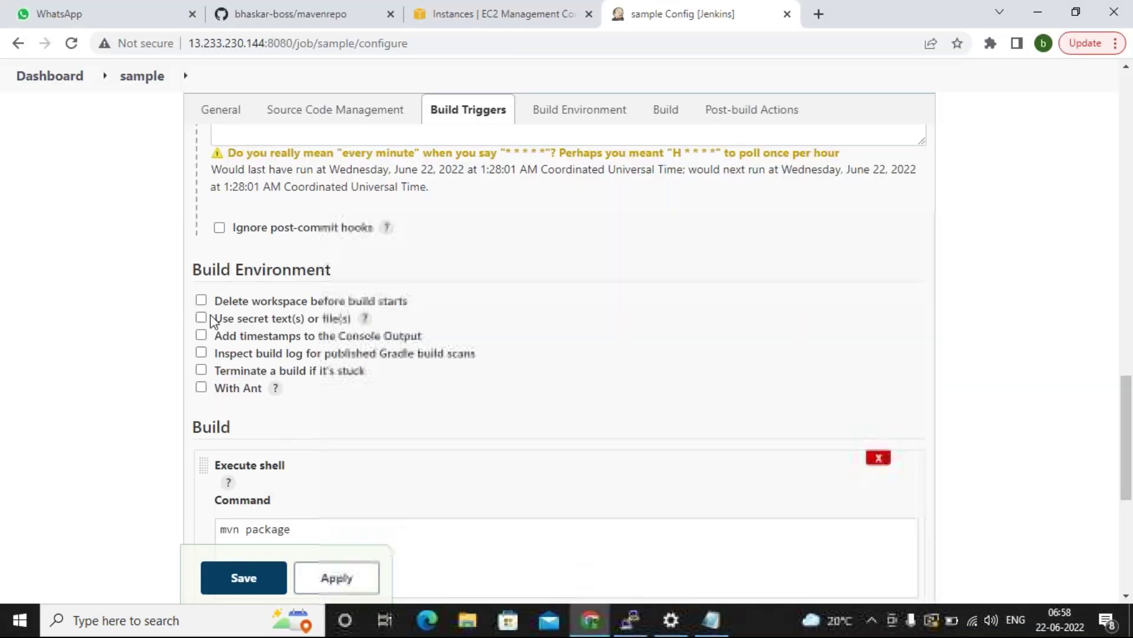
{"action": "left_click", "coordinate": [201, 300]}
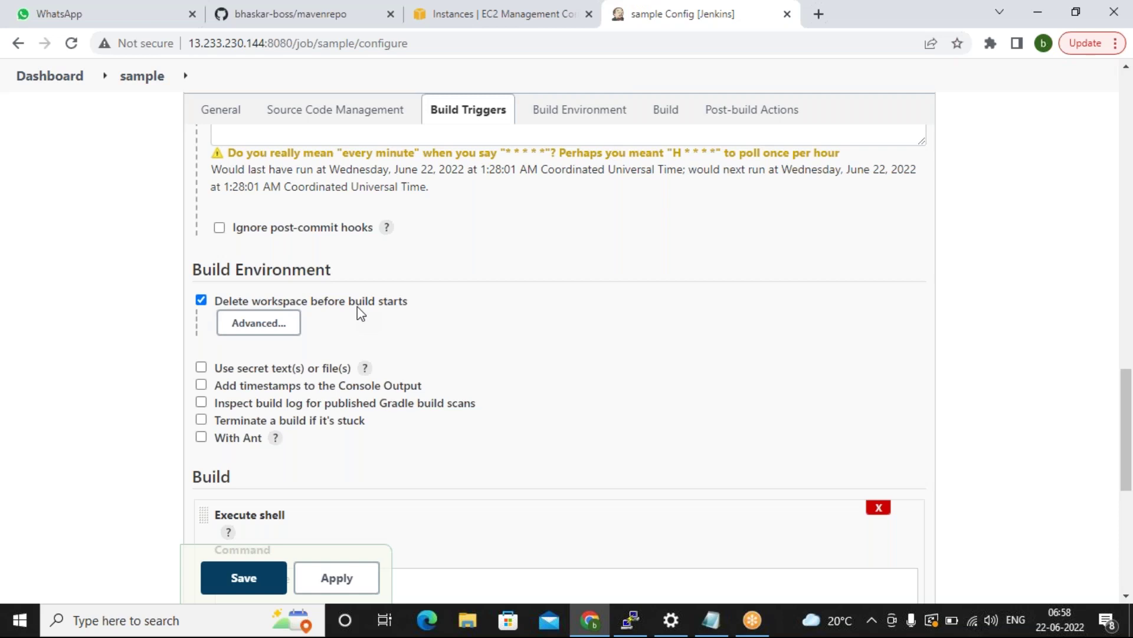
{"action": "left_click", "coordinate": [228, 588]}
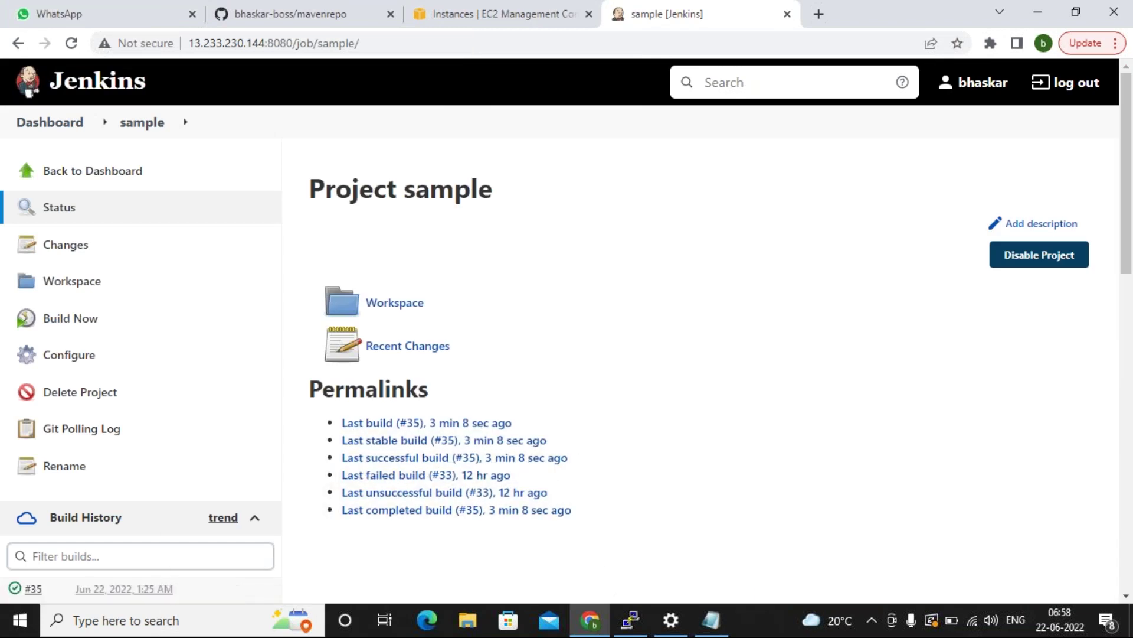
Trigger build #36 of the sample job with Build Now, then switch back to PuTTY.
{"action": "scroll", "coordinate": [334, 434], "scroll_direction": "down", "scroll_amount": 1}
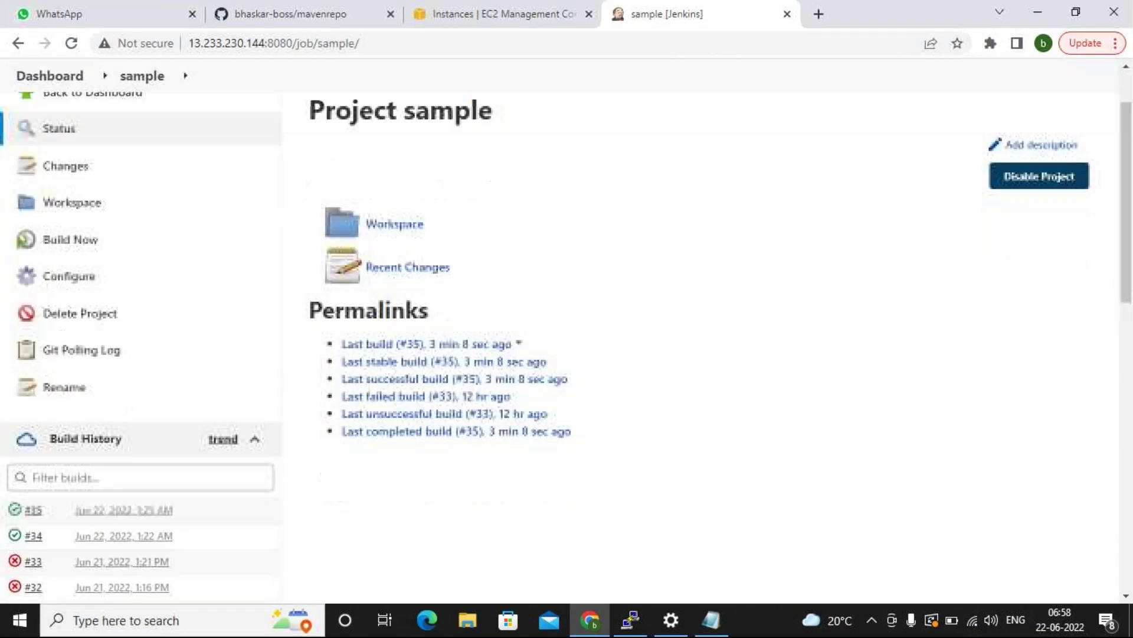
{"action": "left_click", "coordinate": [85, 250]}
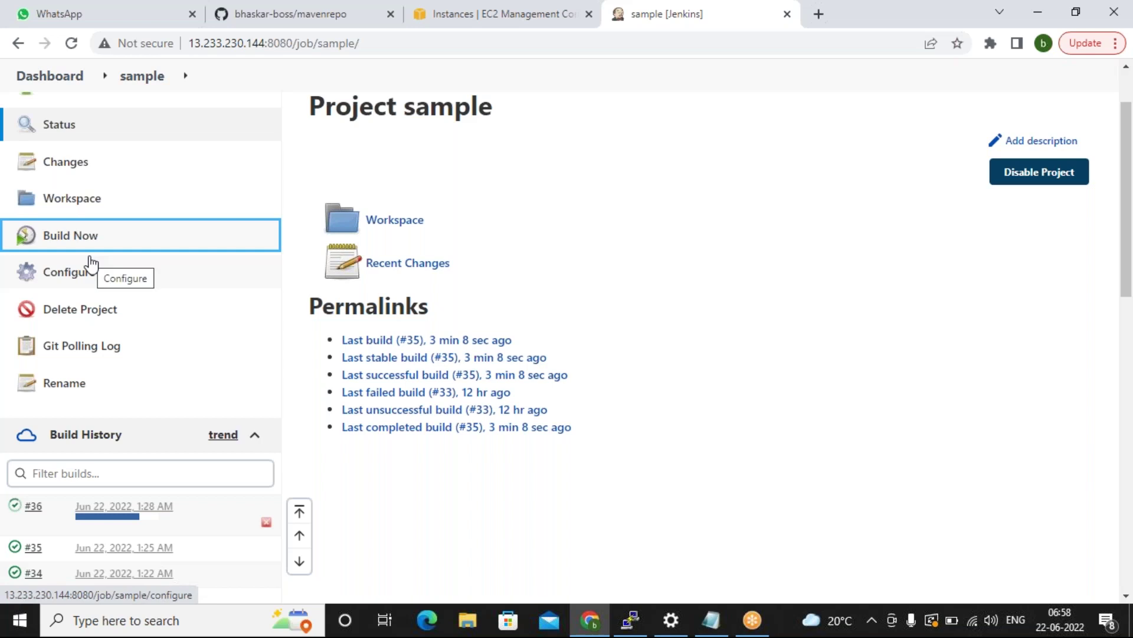
{"action": "left_click", "coordinate": [627, 618]}
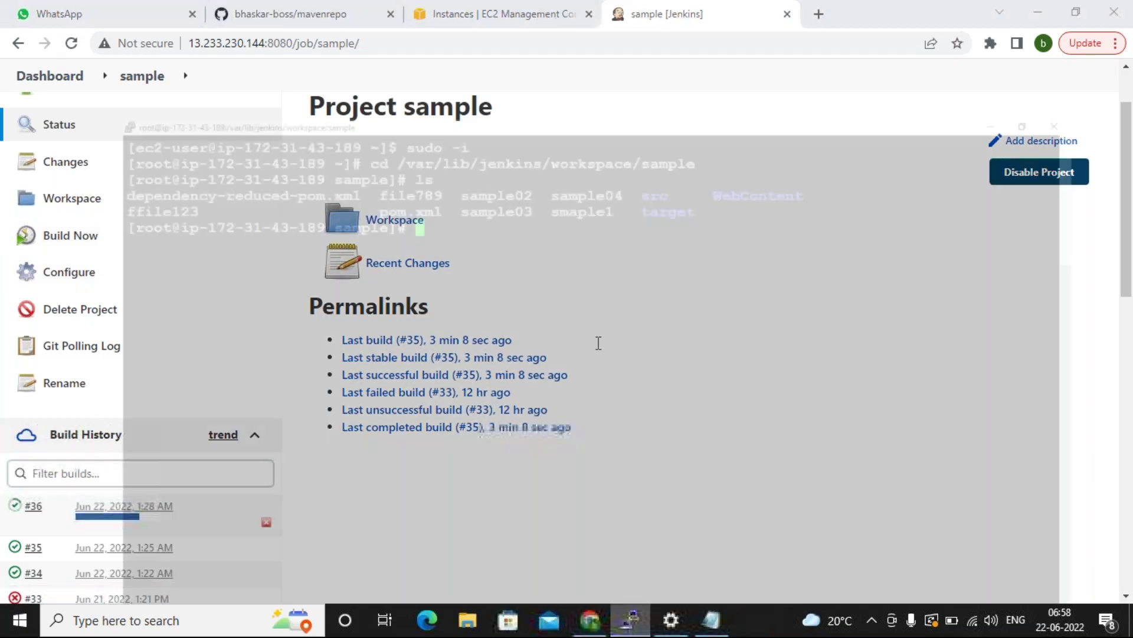
Re-enter the sample workspace with cd .. and cd sample, then list it with ls.
{"action": "type", "text": "cd .."}
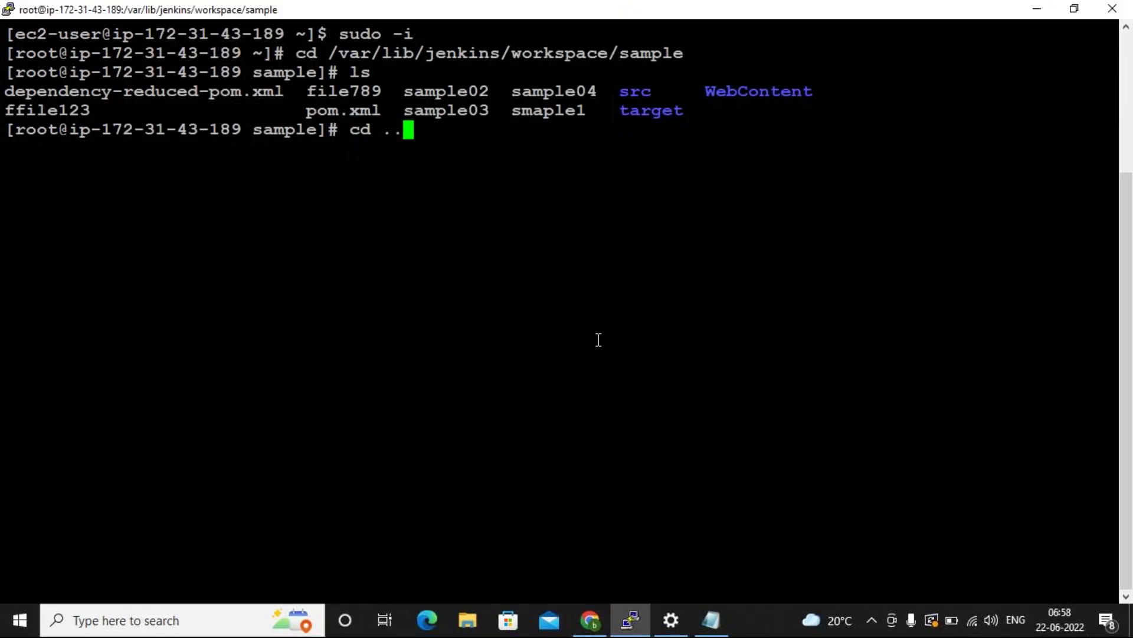
{"action": "key", "text": "Return"}
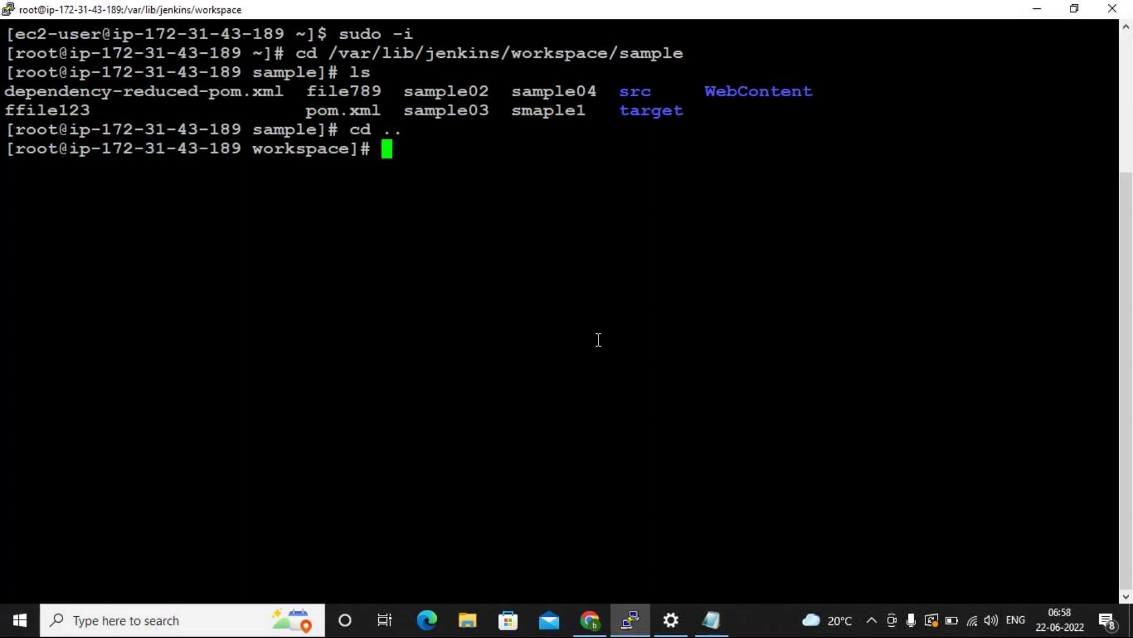
{"action": "type", "text": "cd sample"}
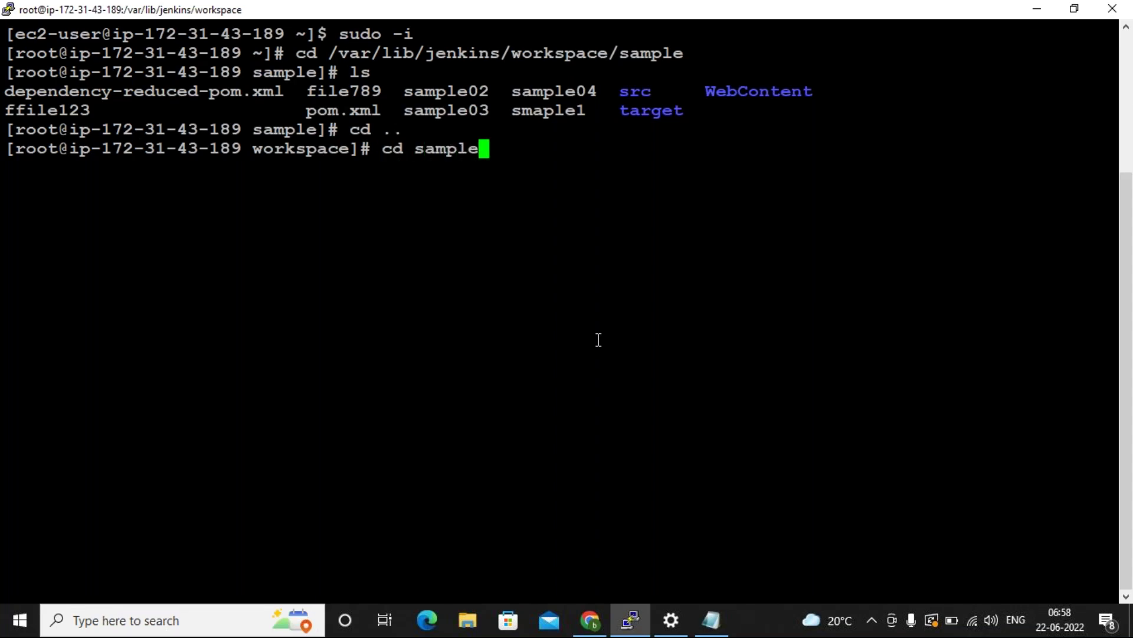
{"action": "key", "text": "Return"}
{"action": "type", "text": "ls"}
{"action": "key", "text": "Return"}
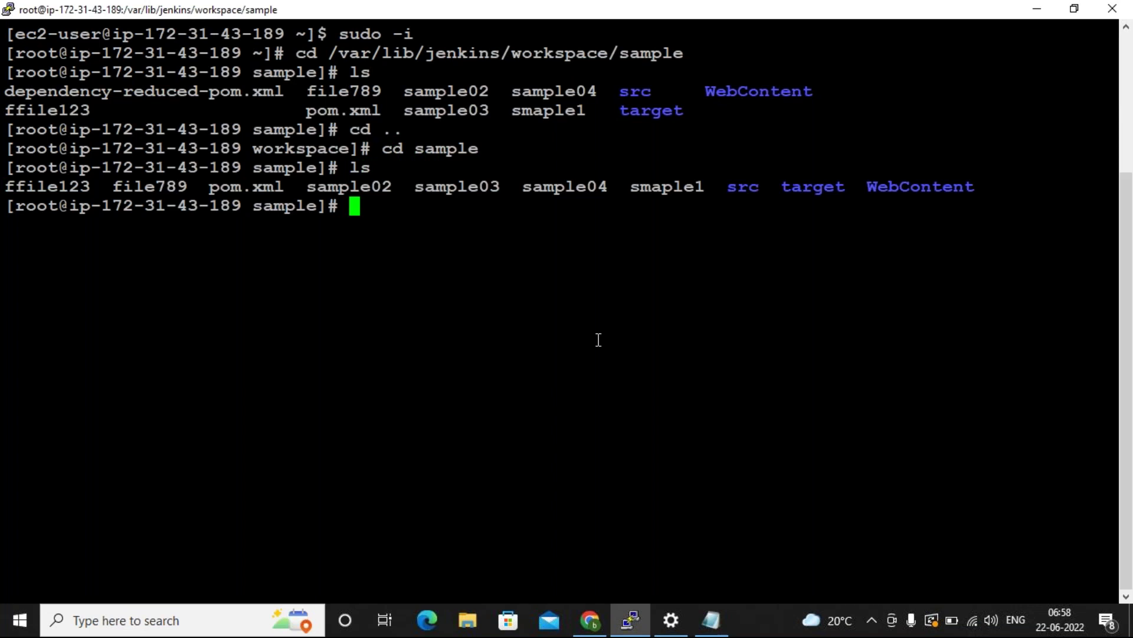
{"action": "left_click", "coordinate": [711, 620]}
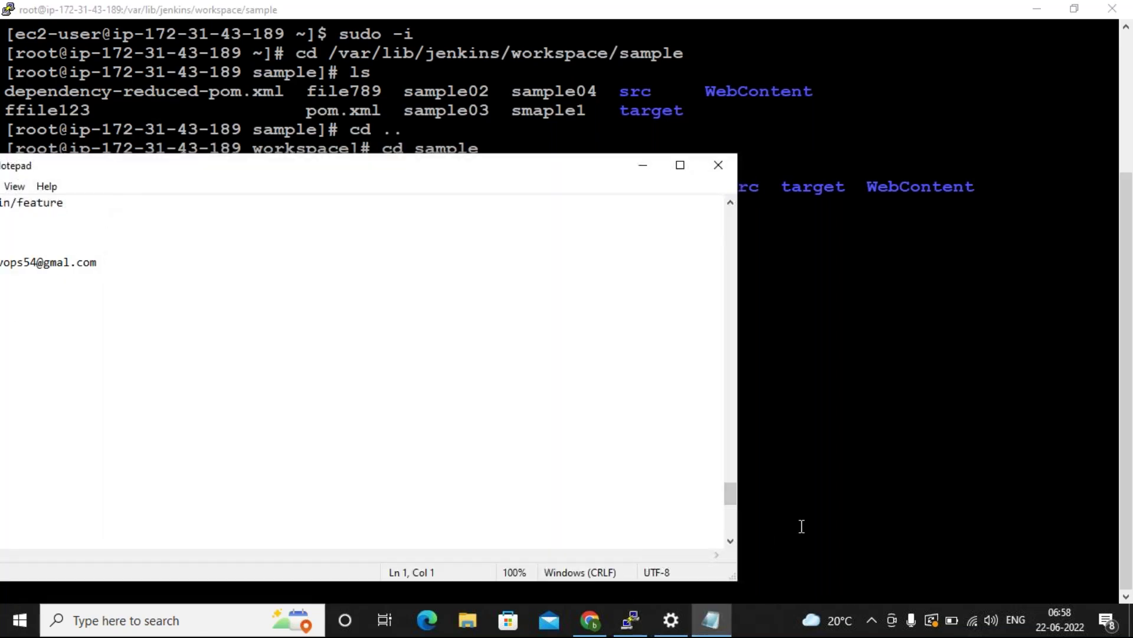
Bring the CLASS NOTES window fully into view and place the cursor on blank line 319.
{"action": "left_click", "coordinate": [828, 502]}
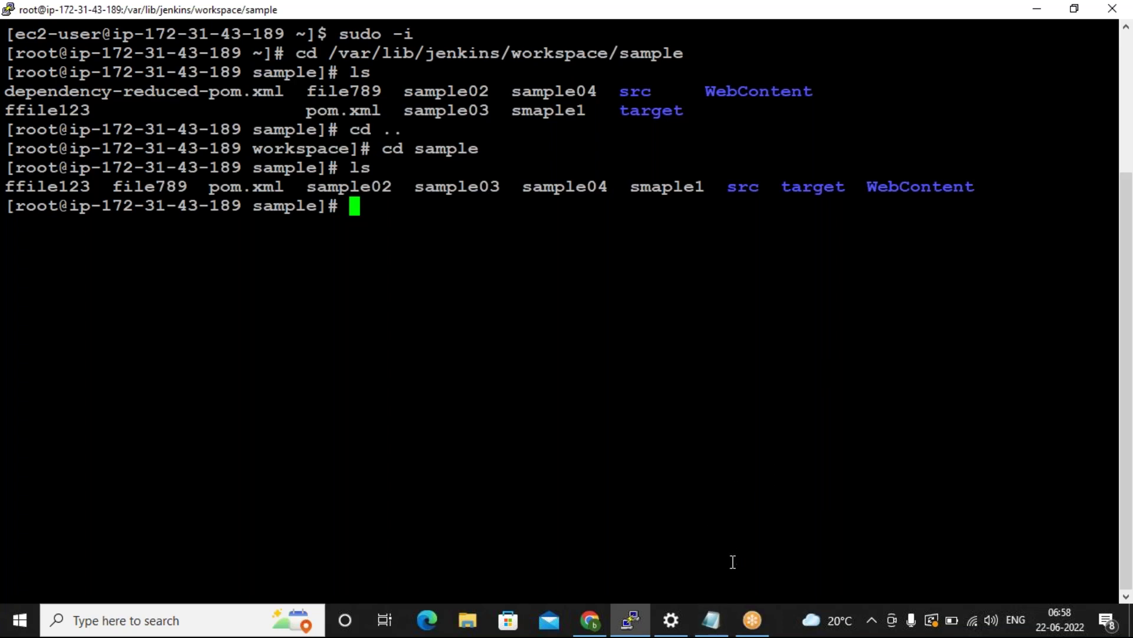
{"action": "left_click", "coordinate": [711, 620]}
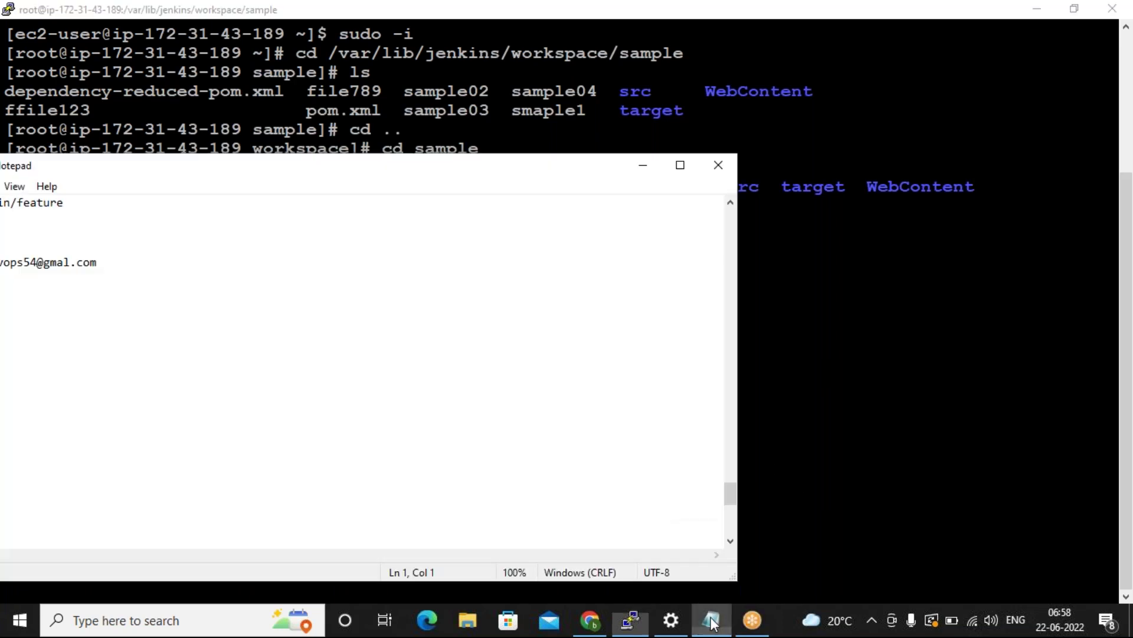
{"action": "left_click_drag", "start_coordinate": [41, 172], "coordinate": [287, 181]}
{"action": "scroll", "coordinate": [292, 370], "scroll_direction": "down", "scroll_amount": 5}
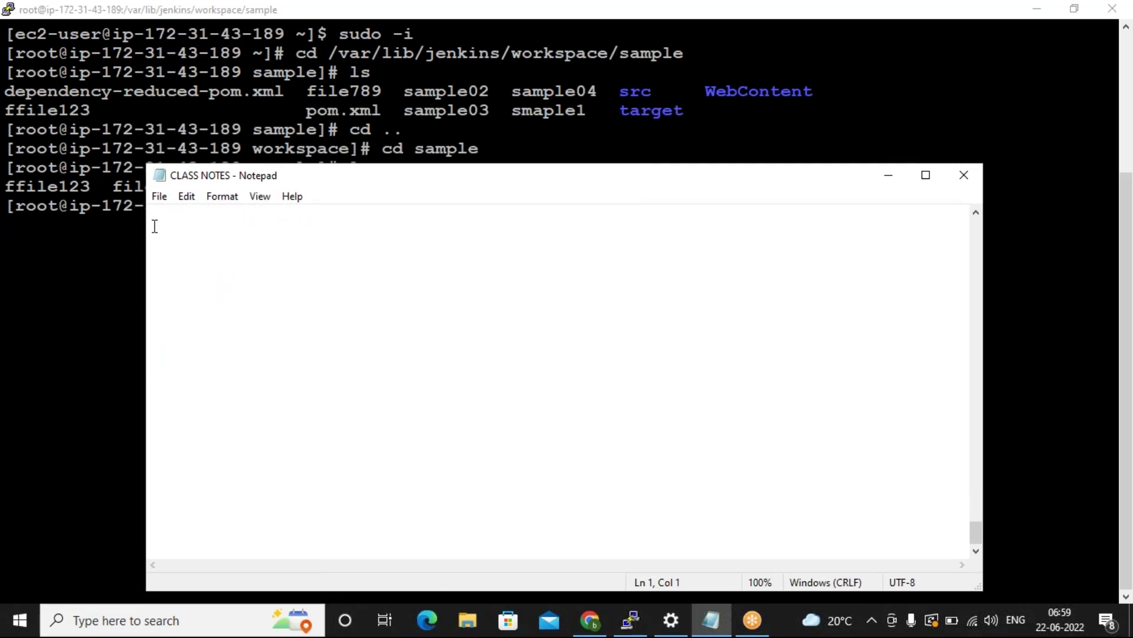
{"action": "left_click", "coordinate": [176, 250]}
Type the phases validate, compile, test, package, verify, install, deploy on separate lines, then highlight package.
{"action": "type", "text": "validate"}
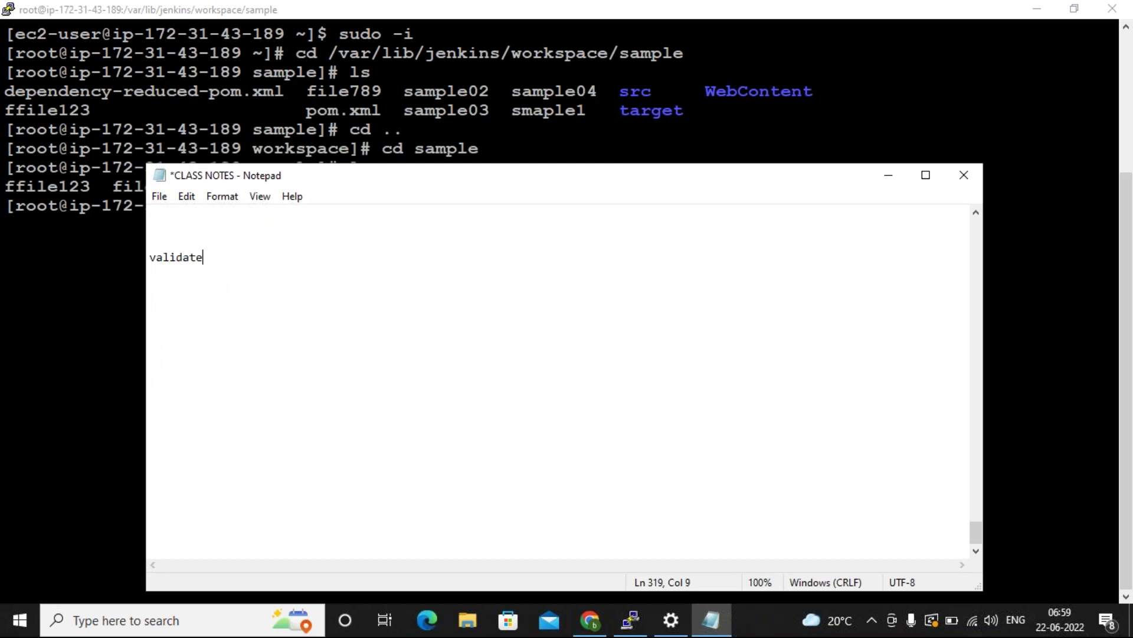
{"action": "key", "text": "Return"}
{"action": "type", "text": "compile"}
{"action": "key", "text": "Return"}
{"action": "type", "text": "test"}
{"action": "key", "text": "Return"}
{"action": "type", "text": "package"}
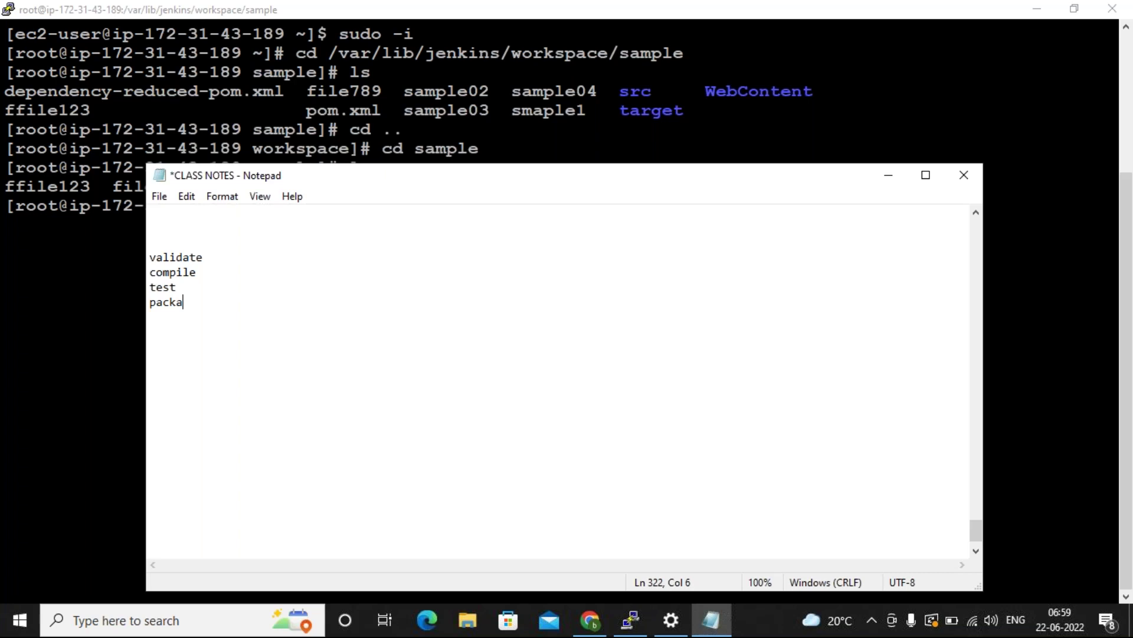
{"action": "key", "text": "Return"}
{"action": "type", "text": "verify"}
{"action": "key", "text": "Return"}
{"action": "type", "text": "install "}
{"action": "type", "text": "de"}
{"action": "key", "text": "BackSpace"}
{"action": "key", "text": "BackSpace"}
{"action": "key", "text": "Return"}
{"action": "type", "text": "d"}
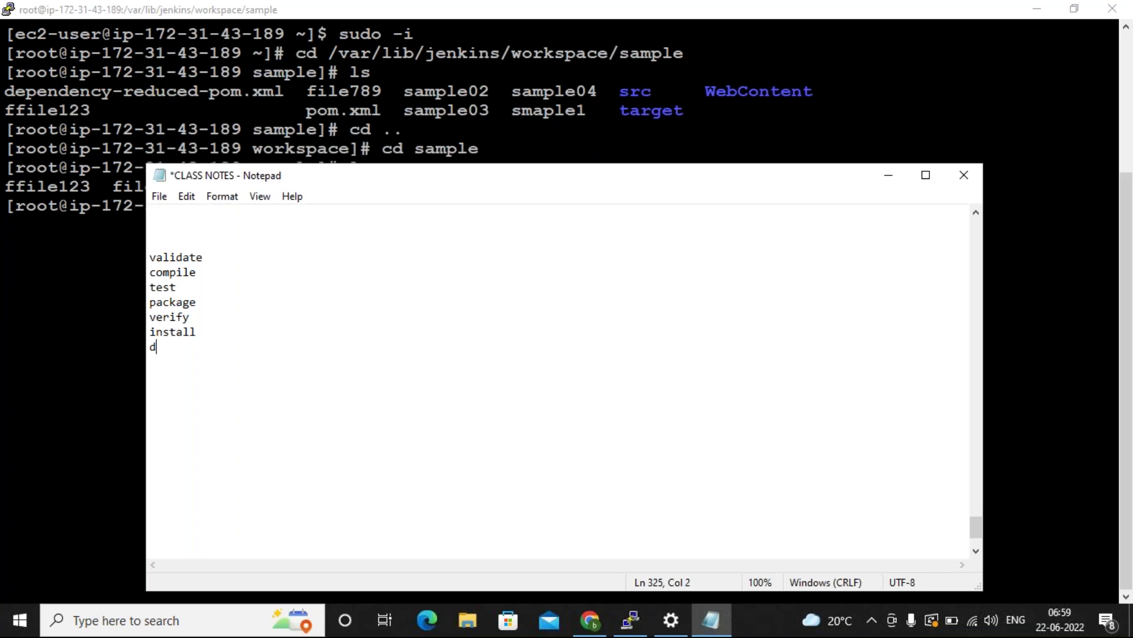
{"action": "type", "text": "eploy"}
{"action": "key", "text": "Return"}
{"action": "key", "text": "Return"}
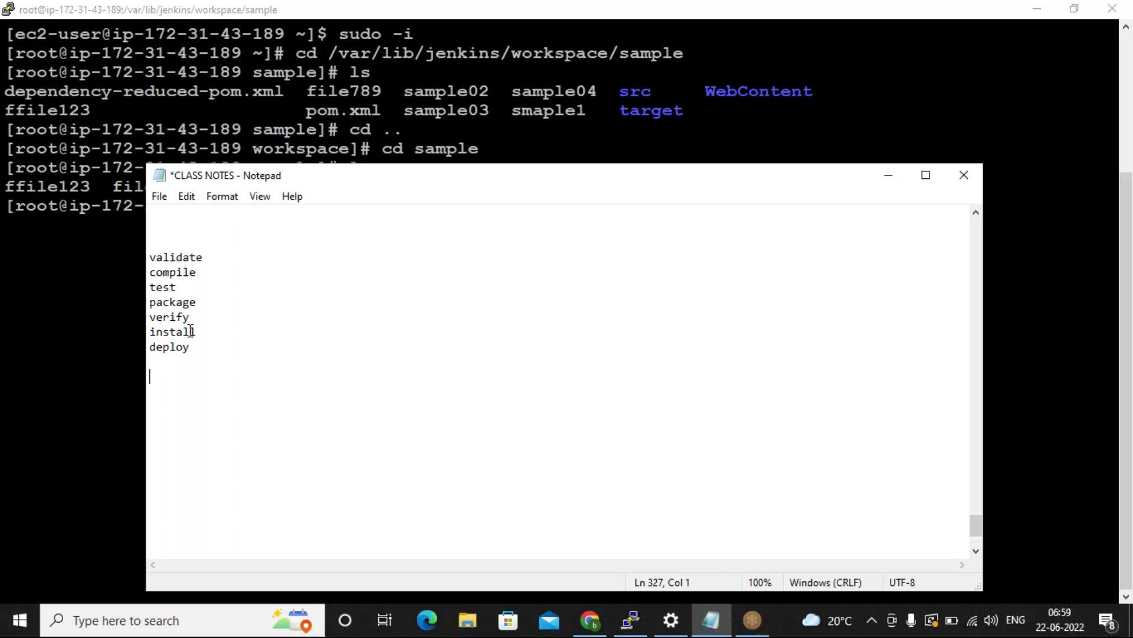
{"action": "double_click", "coordinate": [182, 300]}
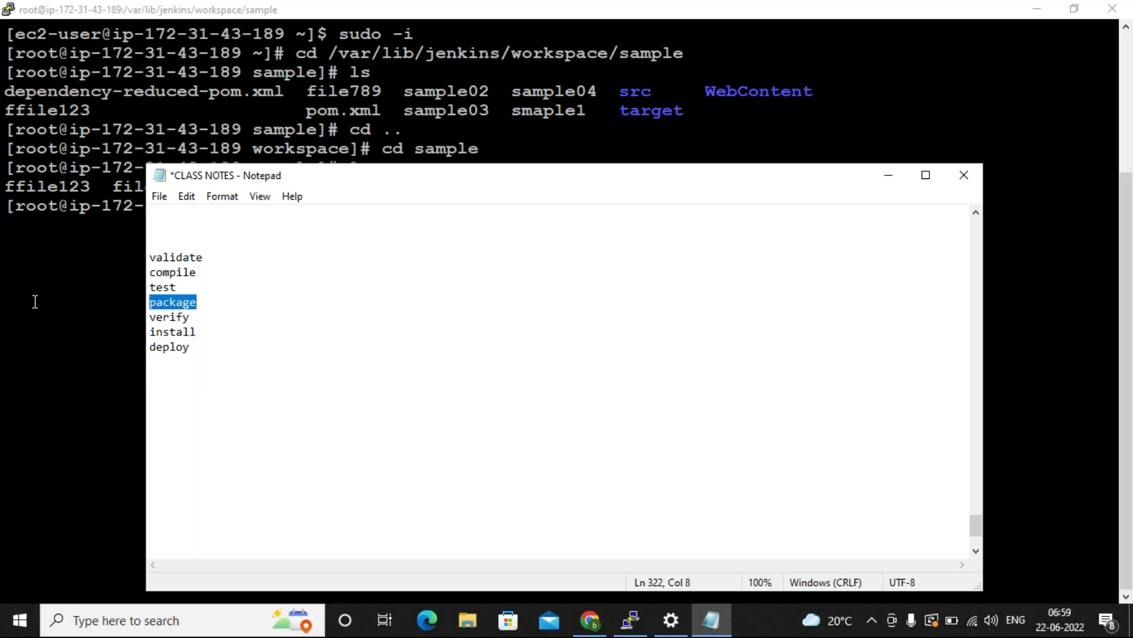
{"action": "left_click", "coordinate": [33, 301]}
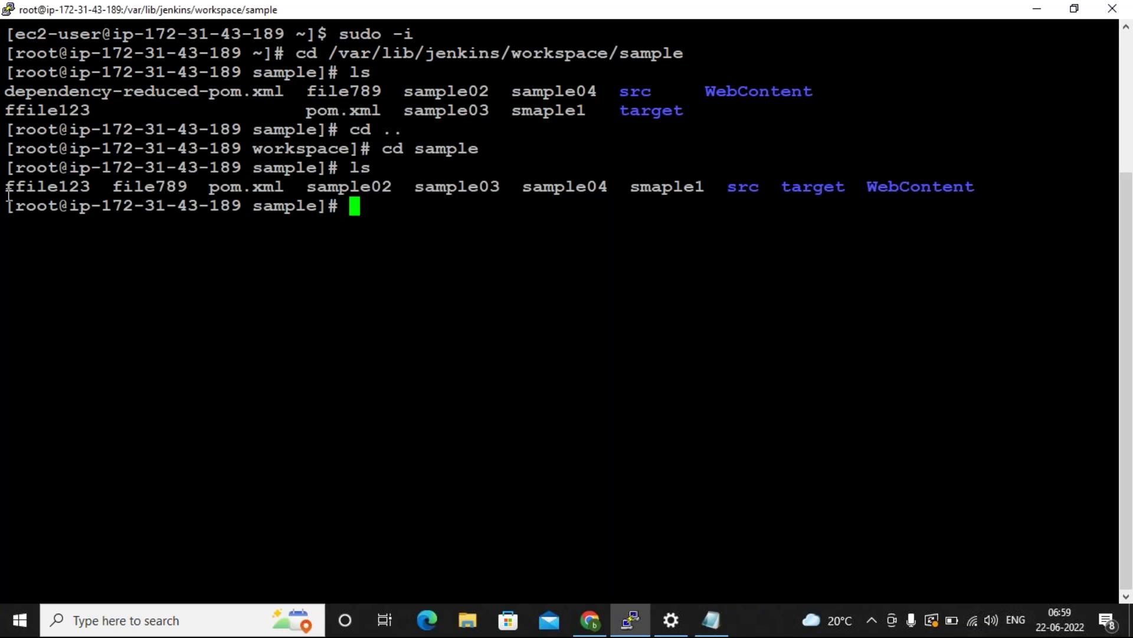
Highlight the rebuilt workspace listing and pom.xml, then switch to the Jenkins sample project page.
{"action": "left_click_drag", "start_coordinate": [6, 189], "coordinate": [975, 183]}
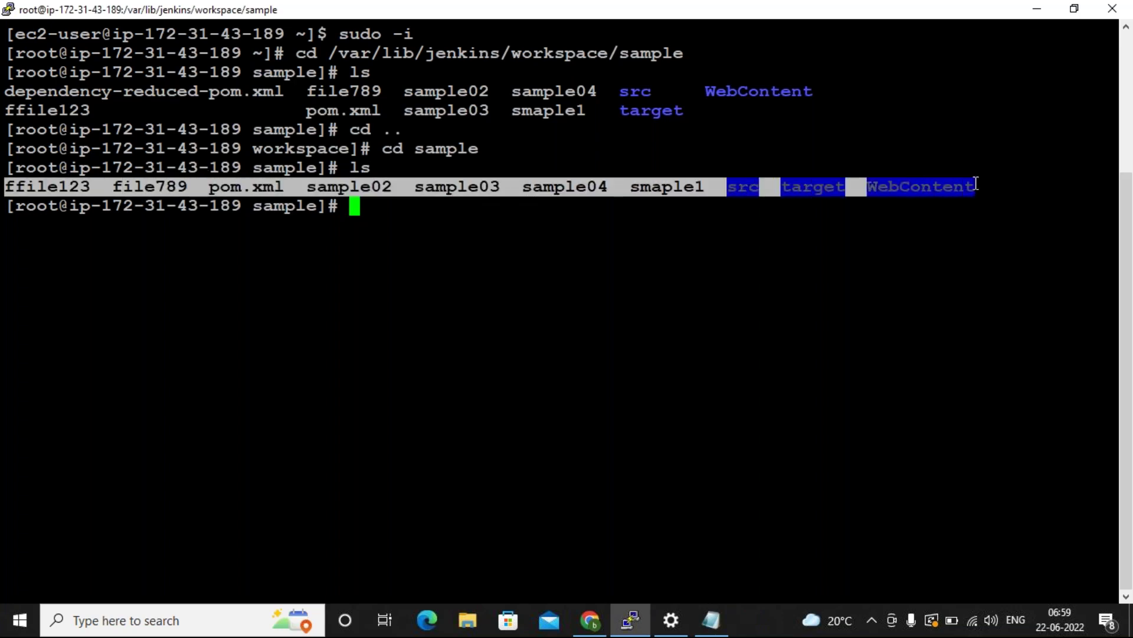
{"action": "left_click", "coordinate": [721, 228]}
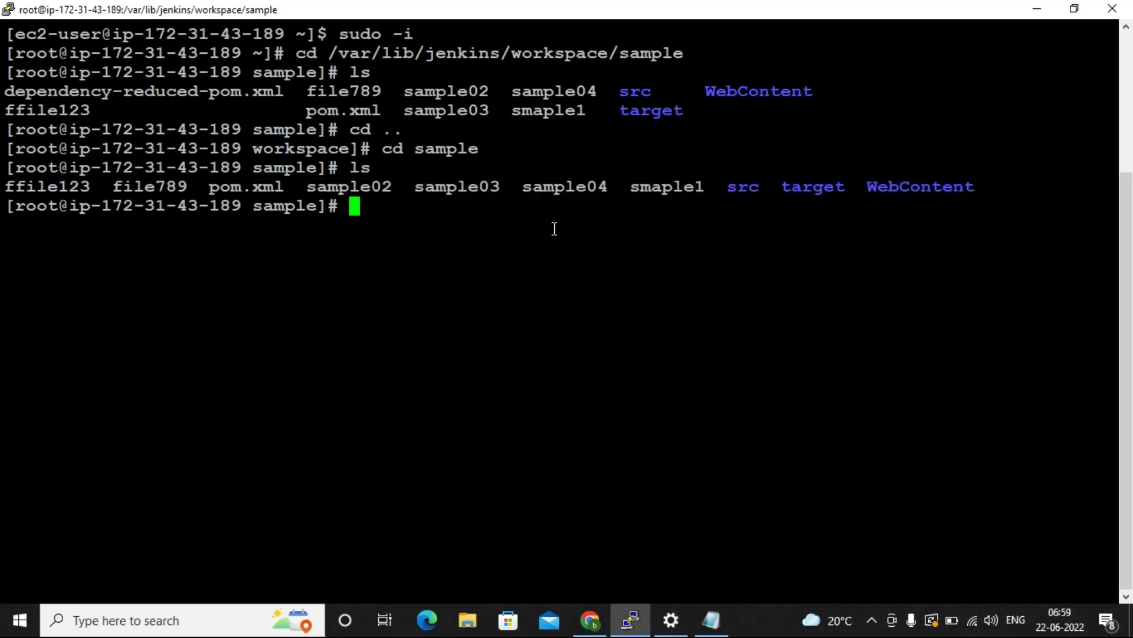
{"action": "double_click", "coordinate": [257, 185]}
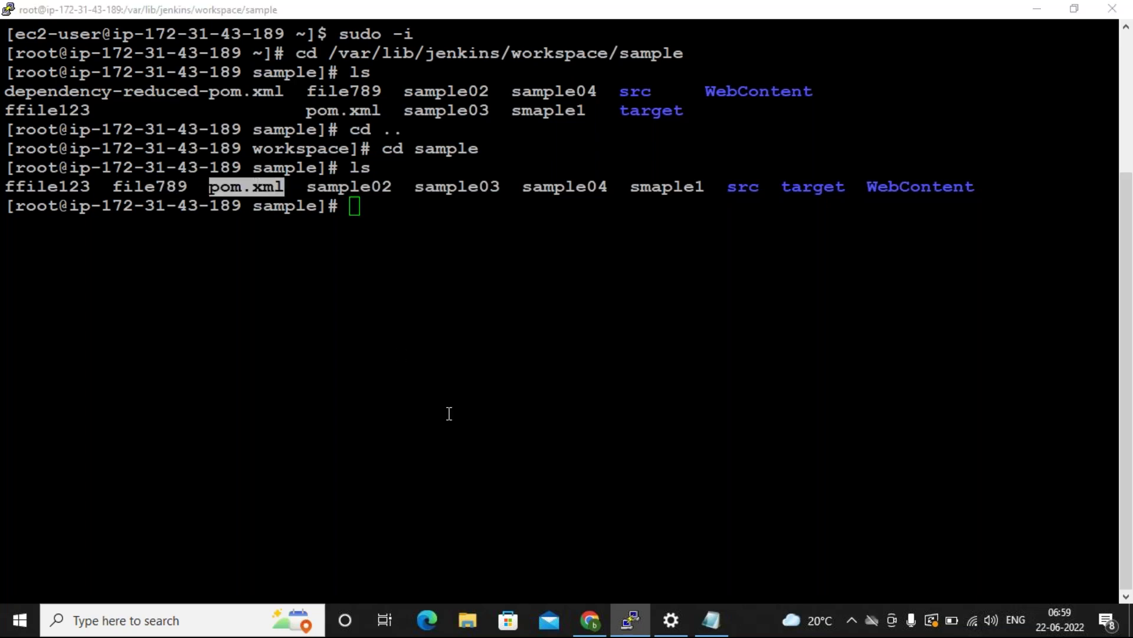
{"action": "left_click", "coordinate": [588, 624]}
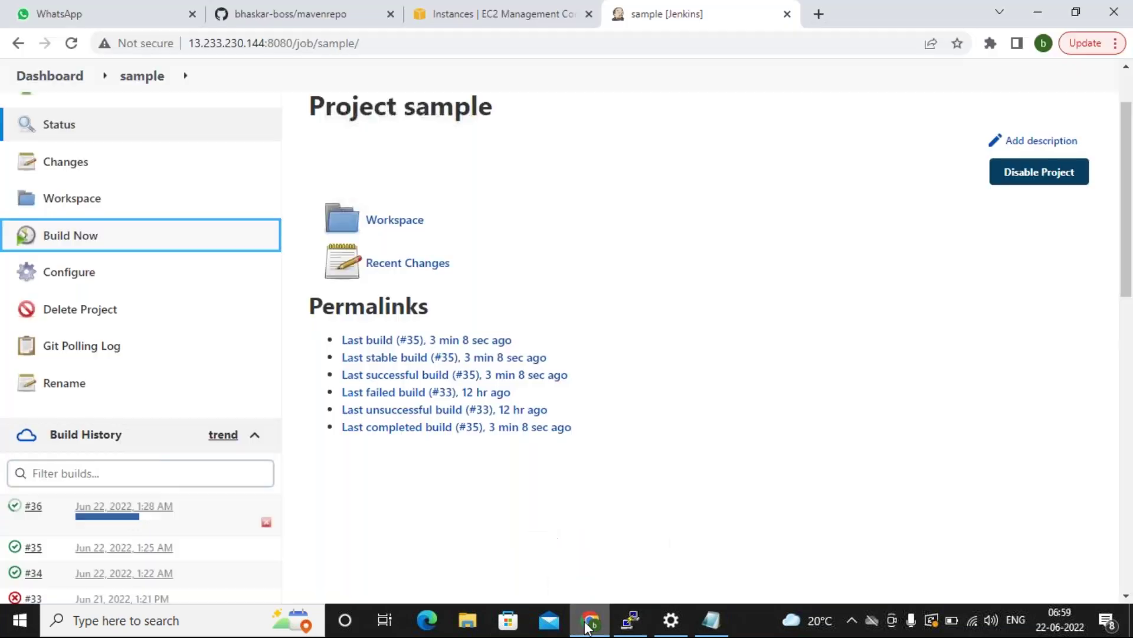
Check the sample job's Branch Specifier (*/feat01) in its configuration, then return to PuTTY.
{"action": "left_click", "coordinate": [83, 274]}
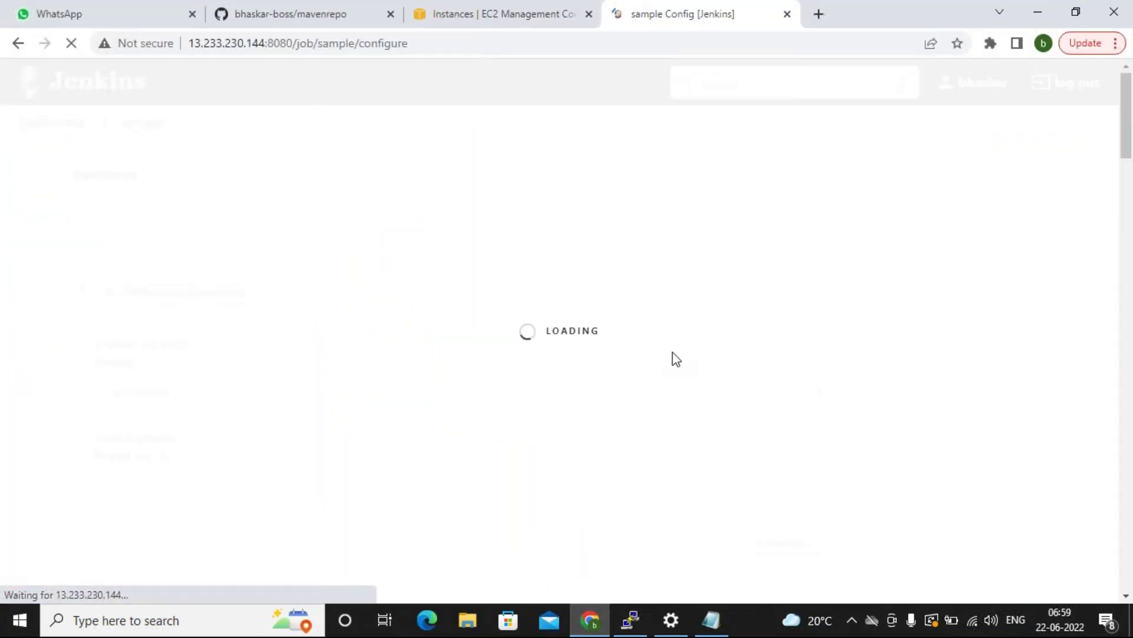
{"action": "scroll", "coordinate": [672, 360], "scroll_direction": "down", "scroll_amount": 10}
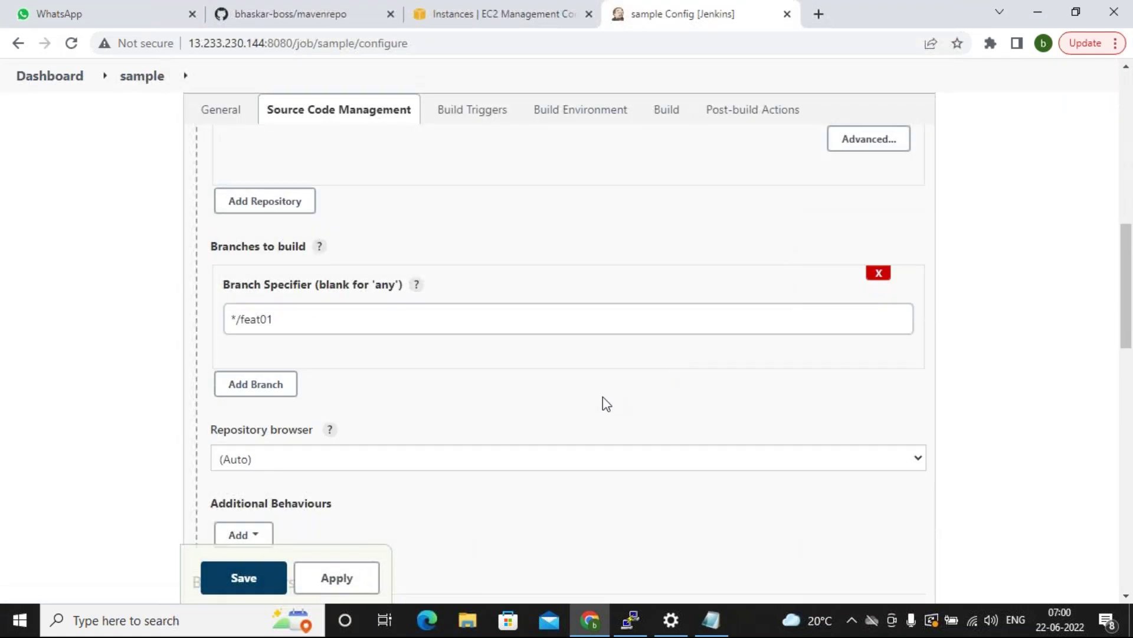
{"action": "scroll", "coordinate": [679, 442], "scroll_direction": "down", "scroll_amount": 5}
{"action": "left_click", "coordinate": [630, 621]}
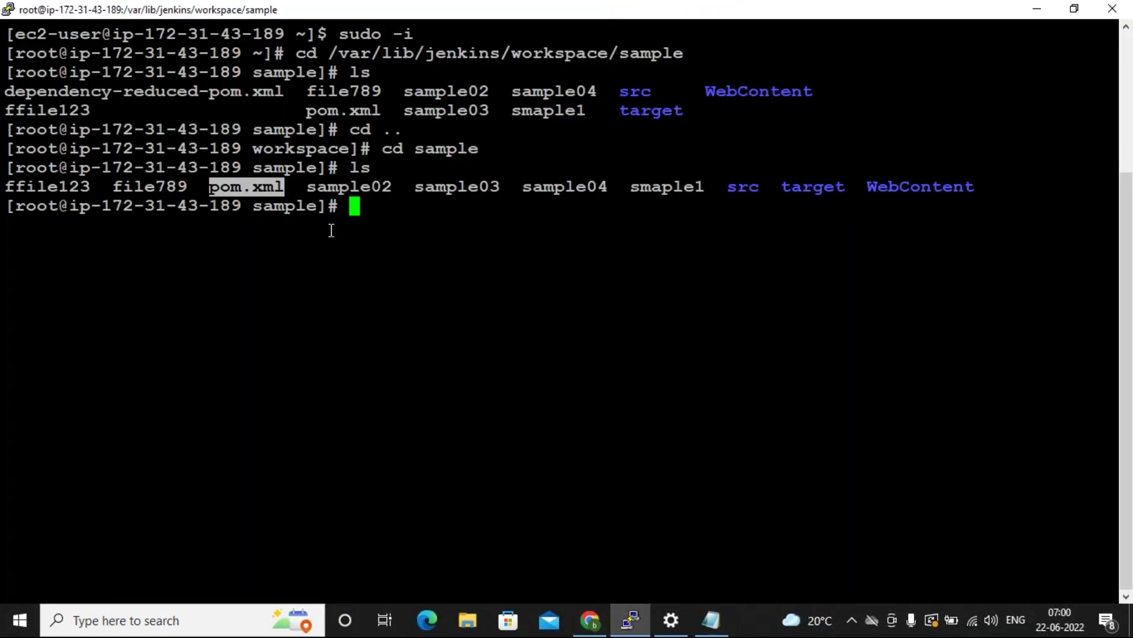
Highlight pom.xml, src, WebContent and target in the sample workspace listing.
{"action": "double_click", "coordinate": [248, 190]}
{"action": "double_click", "coordinate": [249, 190]}
{"action": "double_click", "coordinate": [745, 186]}
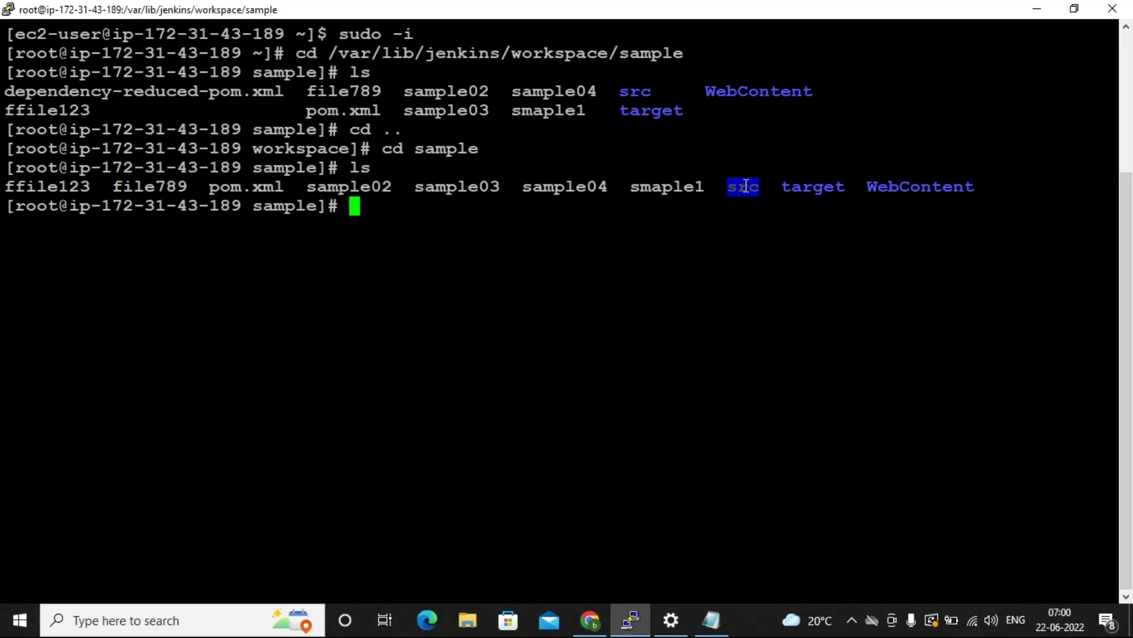
{"action": "double_click", "coordinate": [905, 187]}
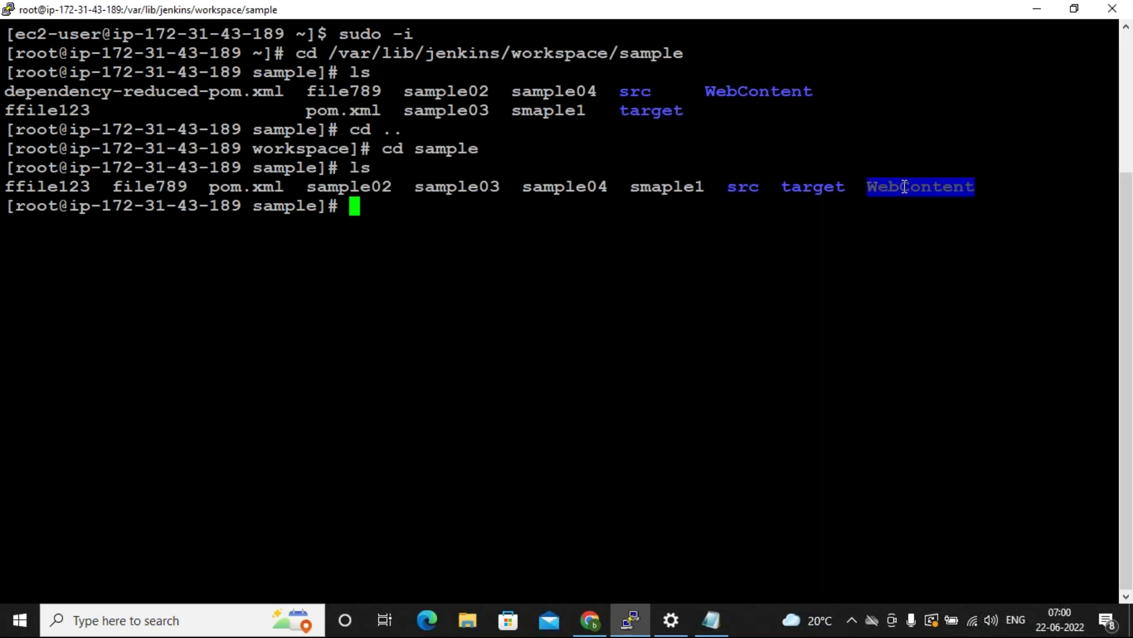
{"action": "double_click", "coordinate": [263, 186]}
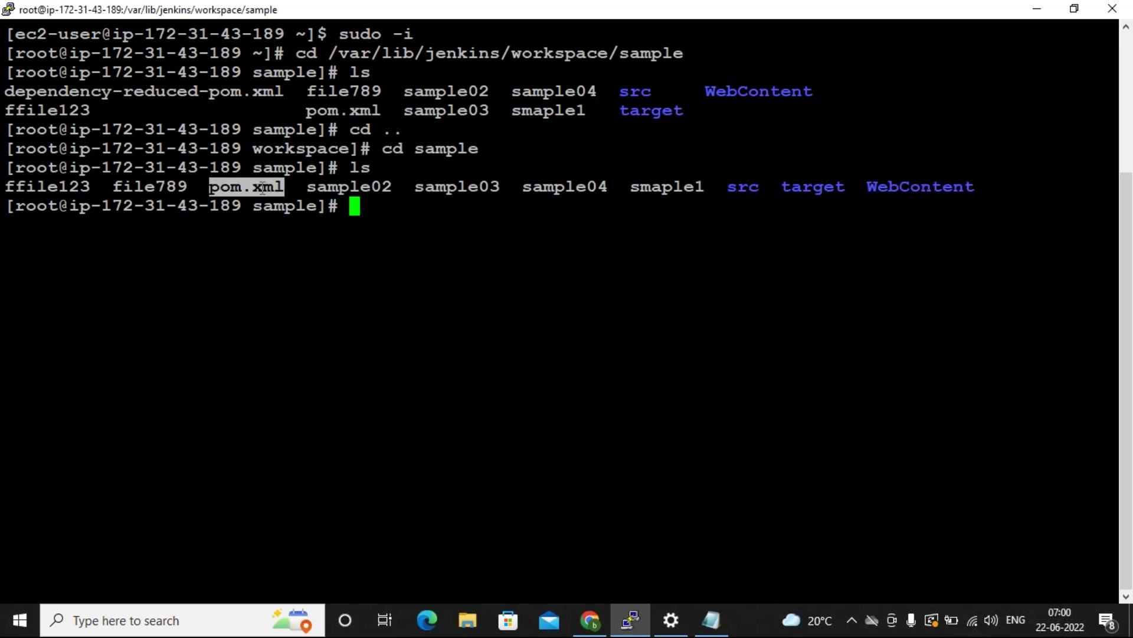
{"action": "double_click", "coordinate": [735, 187]}
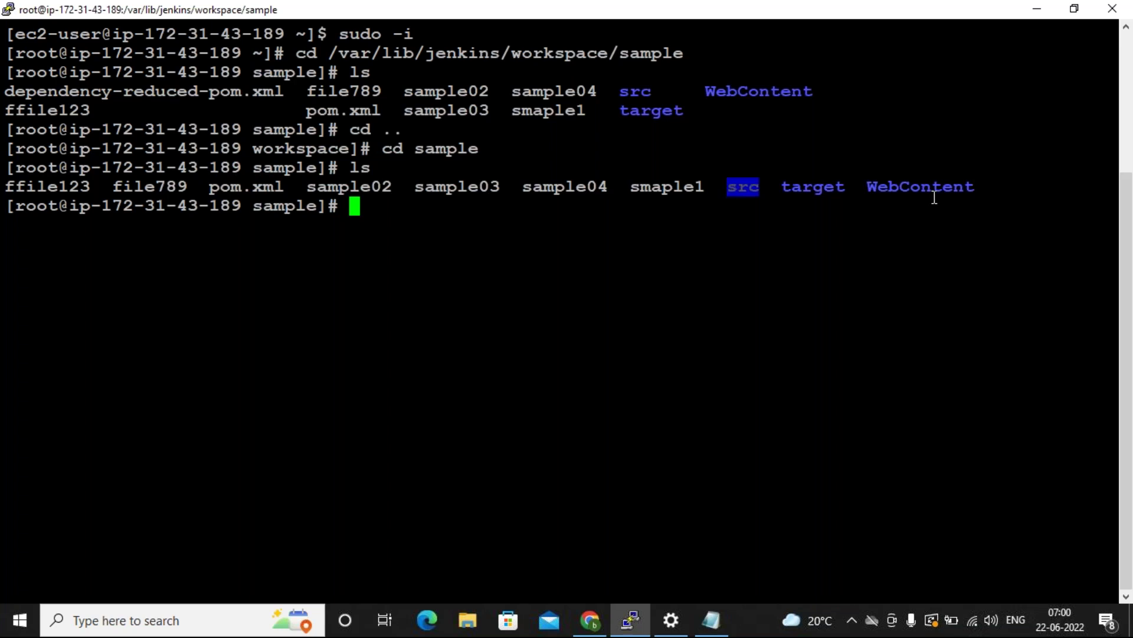
{"action": "double_click", "coordinate": [933, 188]}
{"action": "double_click", "coordinate": [832, 187]}
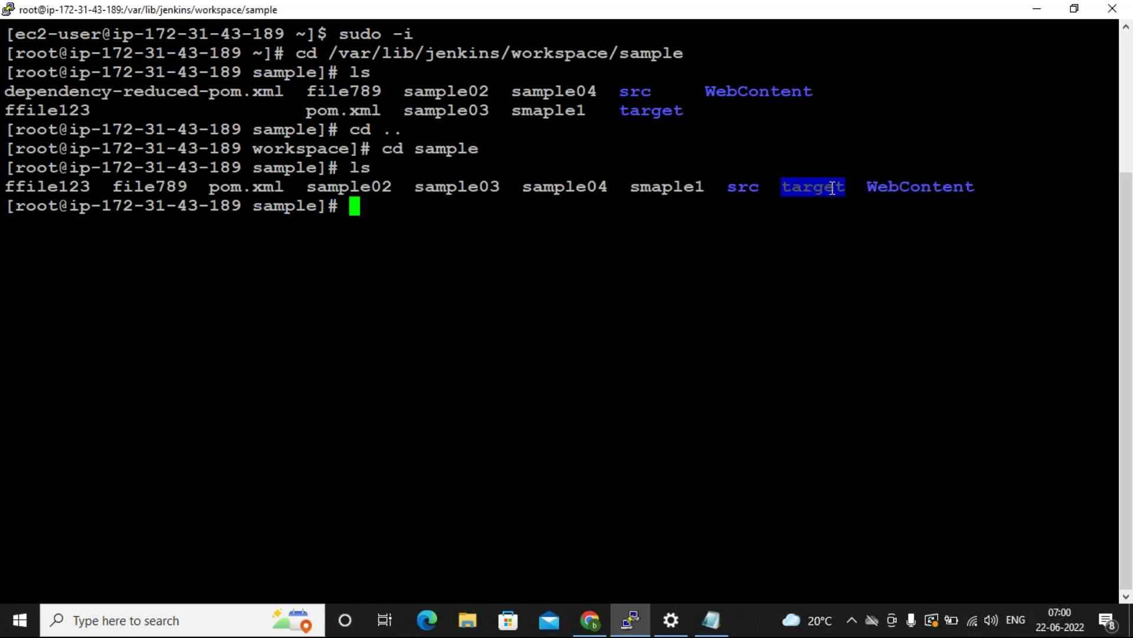
Move into the target folder with 'cd target/' and list its contents.
{"action": "type", "text": "cd ta"}
{"action": "key", "text": "Tab"}
{"action": "key", "text": "Return"}
{"action": "type", "text": "ls"}
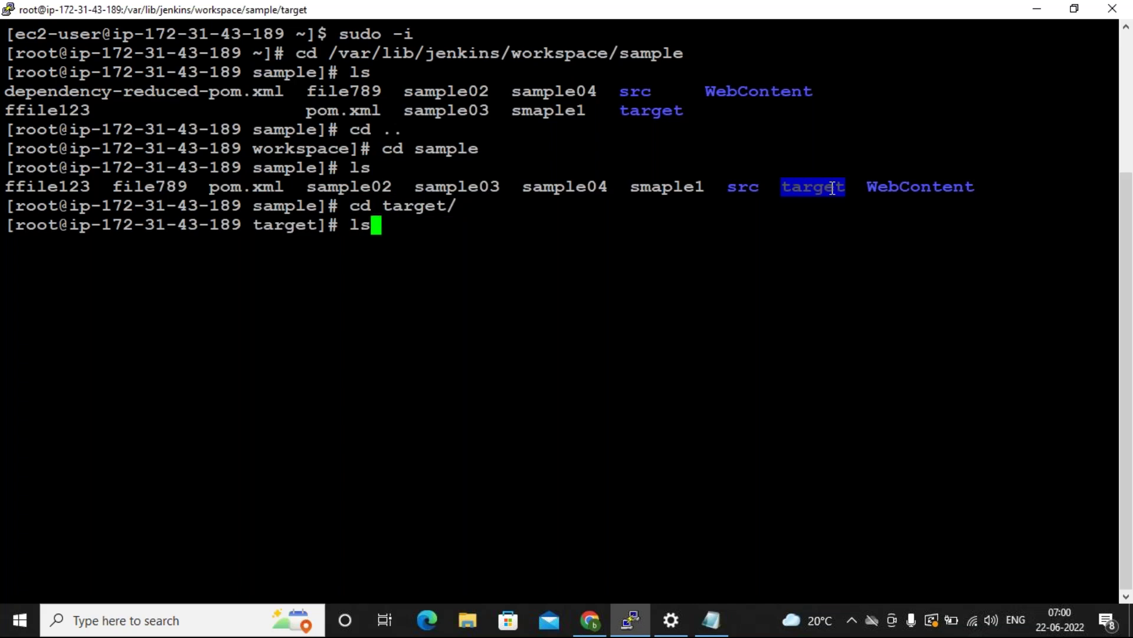
{"action": "key", "text": "Return"}
Highlight the built studentapp-2.1.1-FEAT01-SNAPSHOT.war name, then pom.xml in the listing.
{"action": "double_click", "coordinate": [629, 261]}
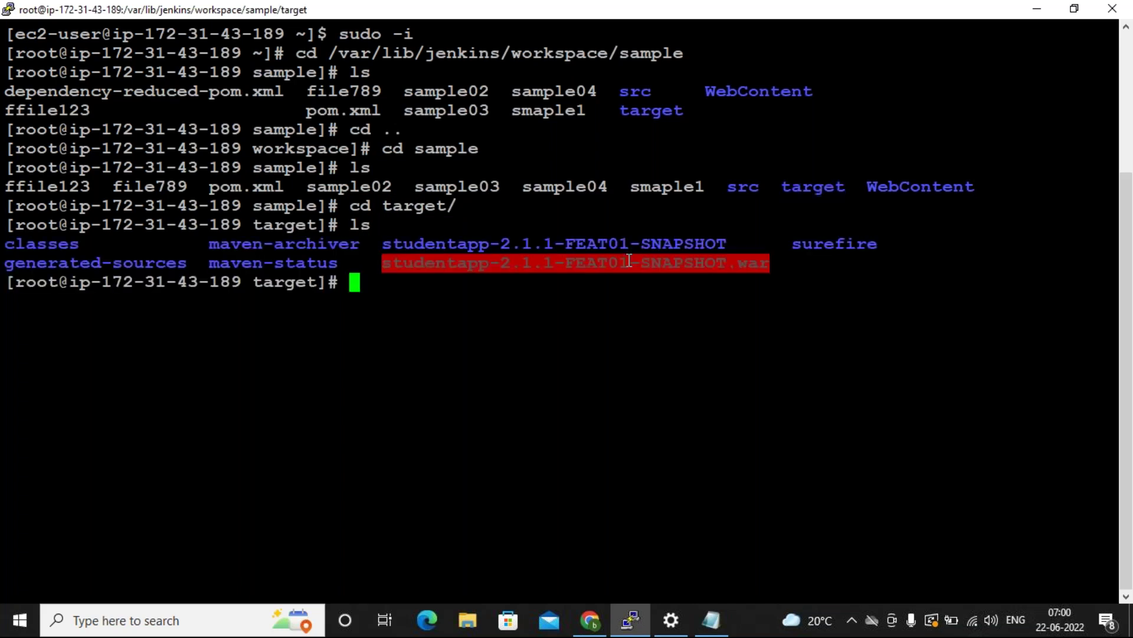
{"action": "left_click", "coordinate": [524, 320]}
{"action": "left_click_drag", "start_coordinate": [389, 268], "coordinate": [766, 265]}
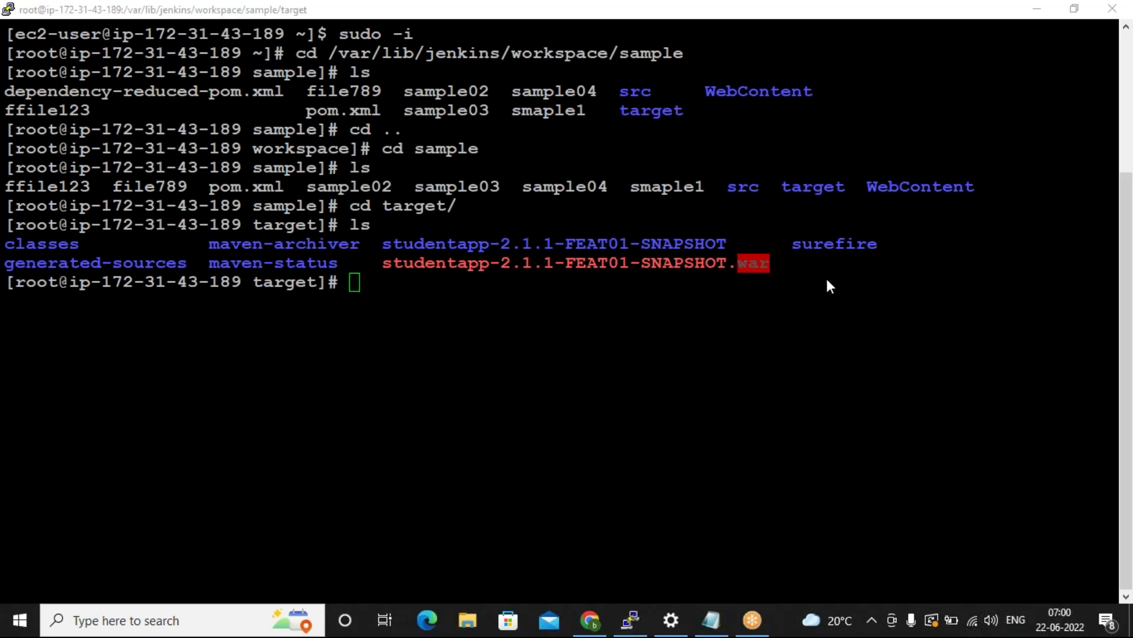
{"action": "left_click", "coordinate": [714, 318]}
{"action": "left_click", "coordinate": [708, 279]}
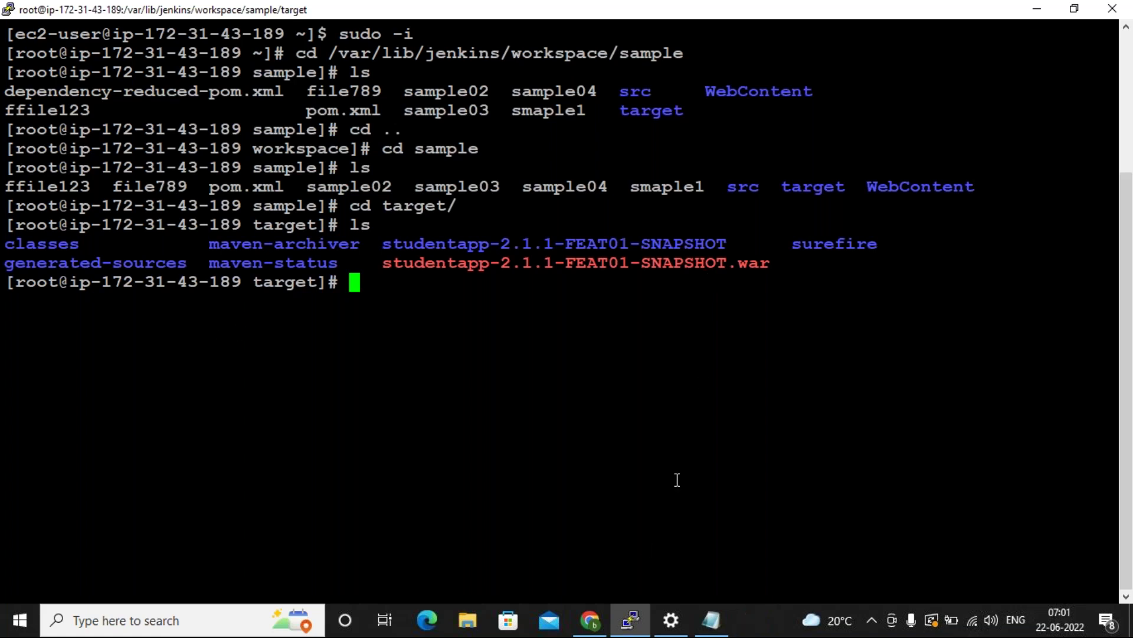
{"action": "mouse_move", "coordinate": [590, 616]}
{"action": "double_click", "coordinate": [235, 184]}
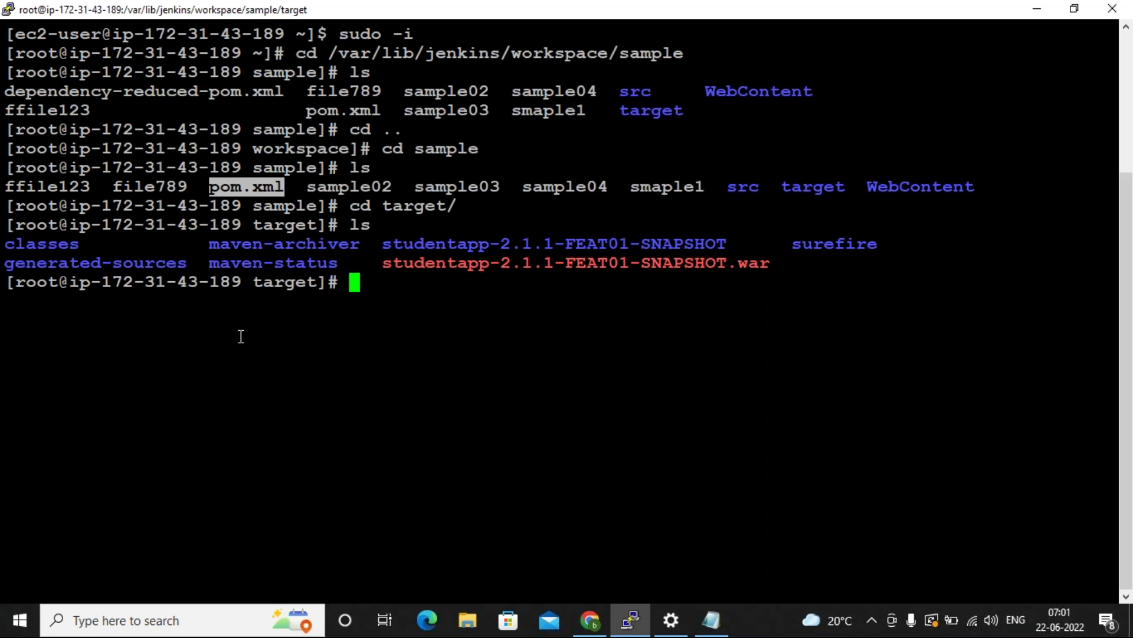
Go back up to the sample folder with 'cd ..' and open pom.xml in vi.
{"action": "type", "text": "vi pom"}
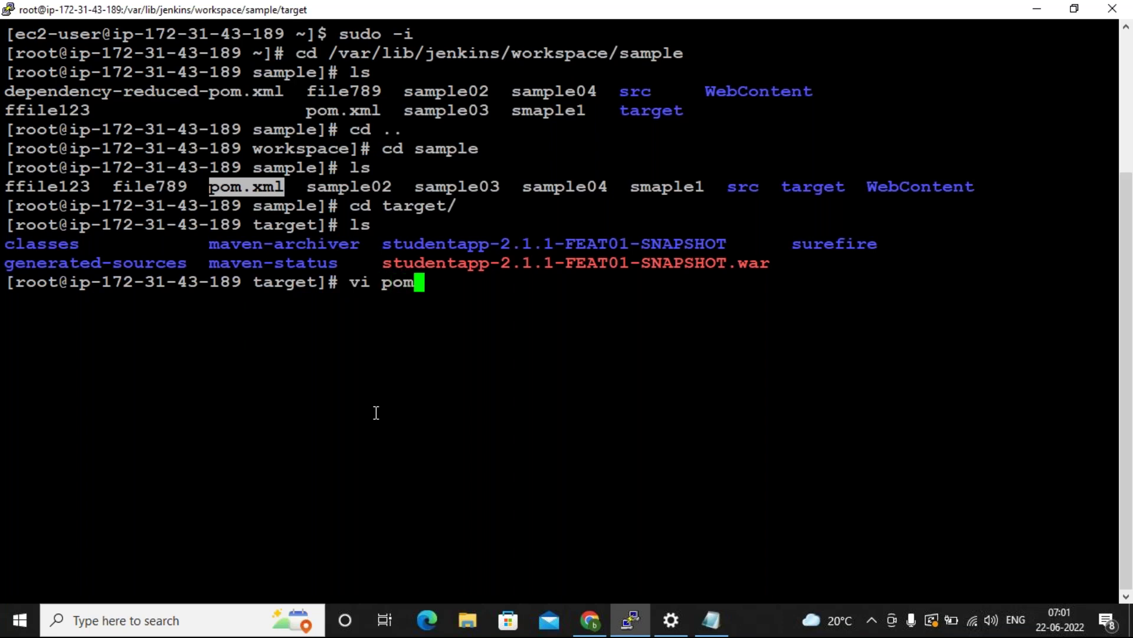
{"action": "key", "text": "BackSpace"}
{"action": "key", "text": "BackSpace"}
{"action": "key", "text": "BackSpace"}
{"action": "key", "text": "BackSpace"}
{"action": "key", "text": "BackSpace"}
{"action": "key", "text": "BackSpace"}
{"action": "type", "text": "cd .."}
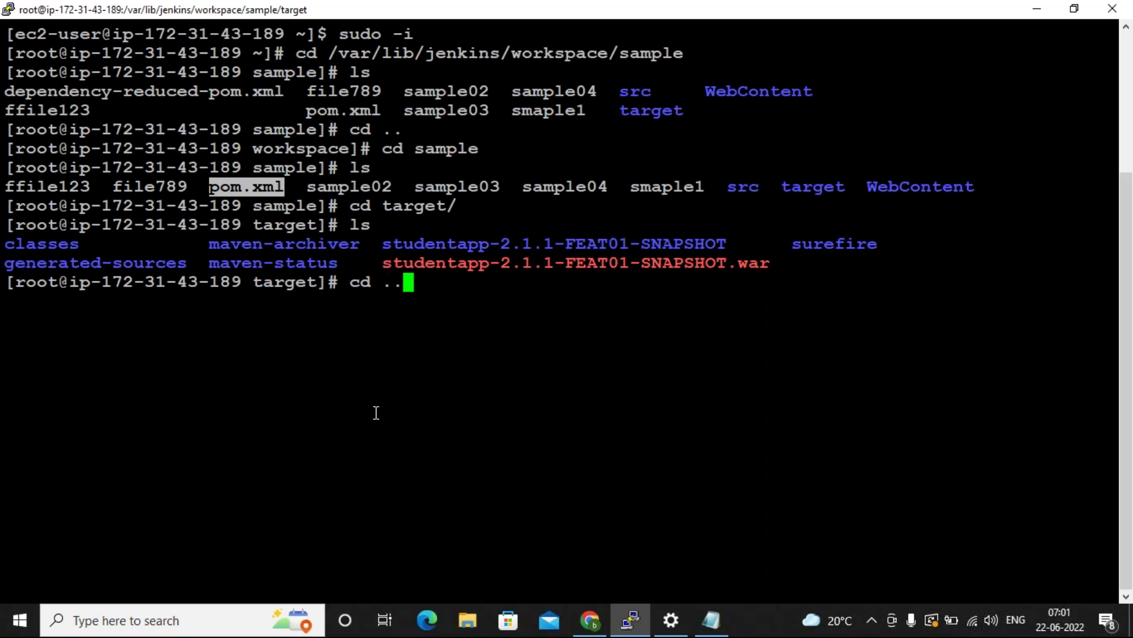
{"action": "key", "text": "Return"}
{"action": "type", "text": "vi pom"}
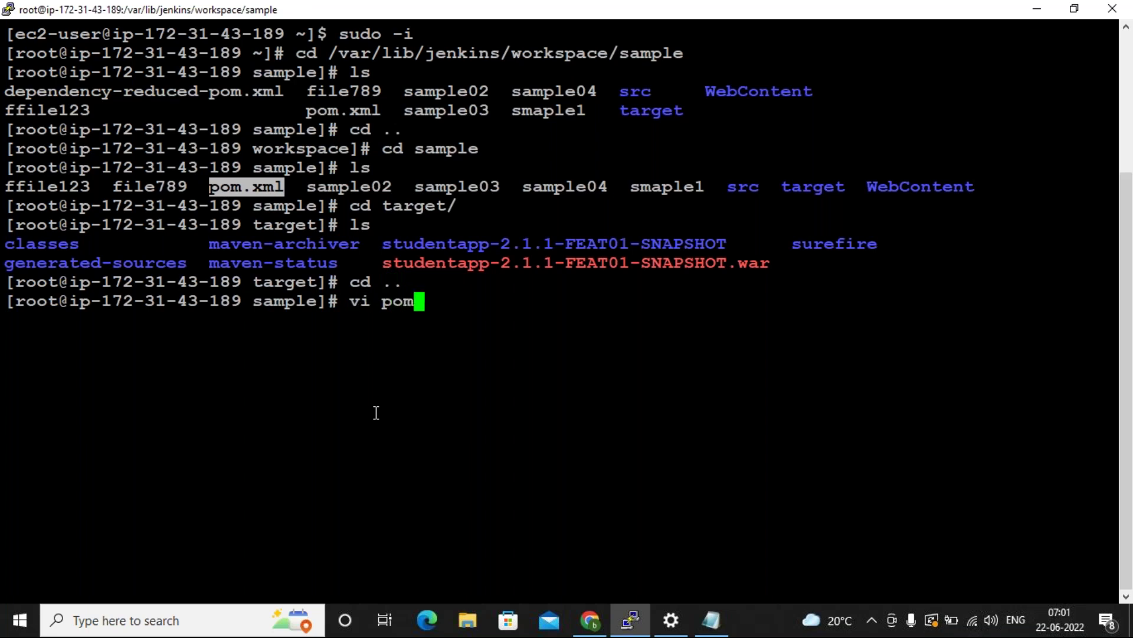
{"action": "key", "text": "Tab"}
{"action": "key", "text": "Return"}
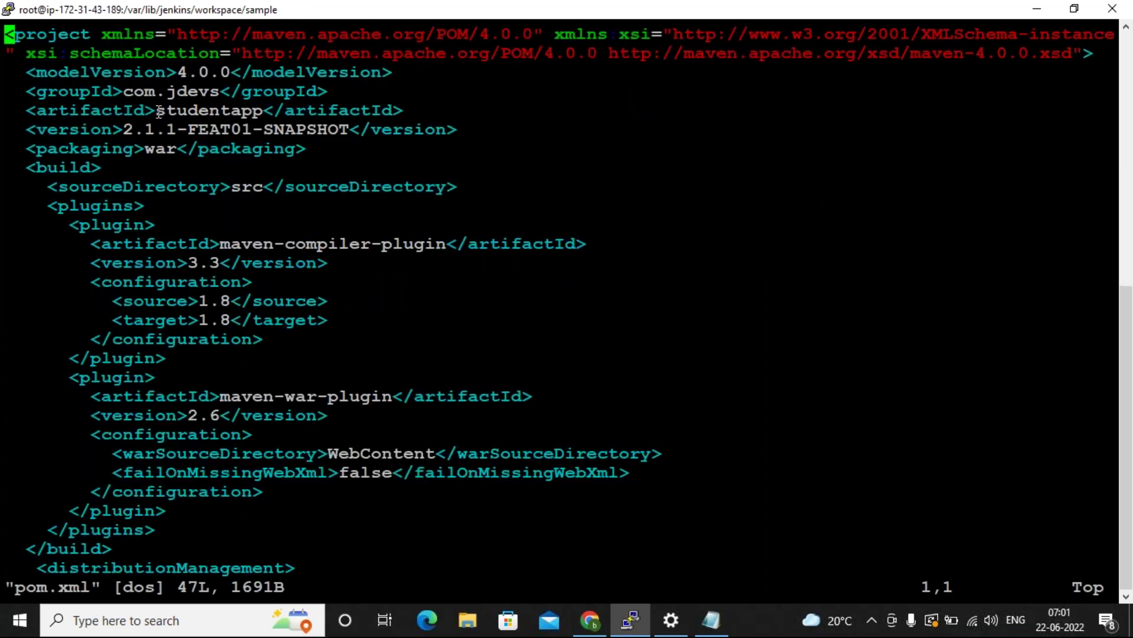
Highlight artifactId studentapp, version 2.1.1-FEAT01-SNAPSHOT, war packaging and sourceDirectory src.
{"action": "left_click_drag", "start_coordinate": [161, 112], "coordinate": [255, 111]}
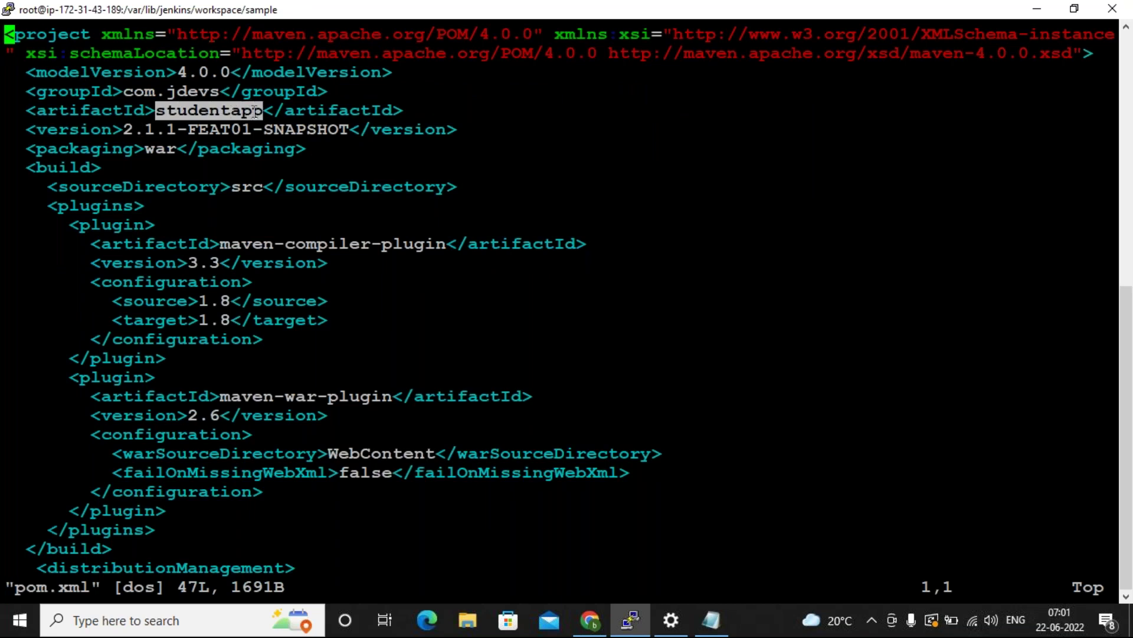
{"action": "left_click_drag", "start_coordinate": [131, 131], "coordinate": [360, 130]}
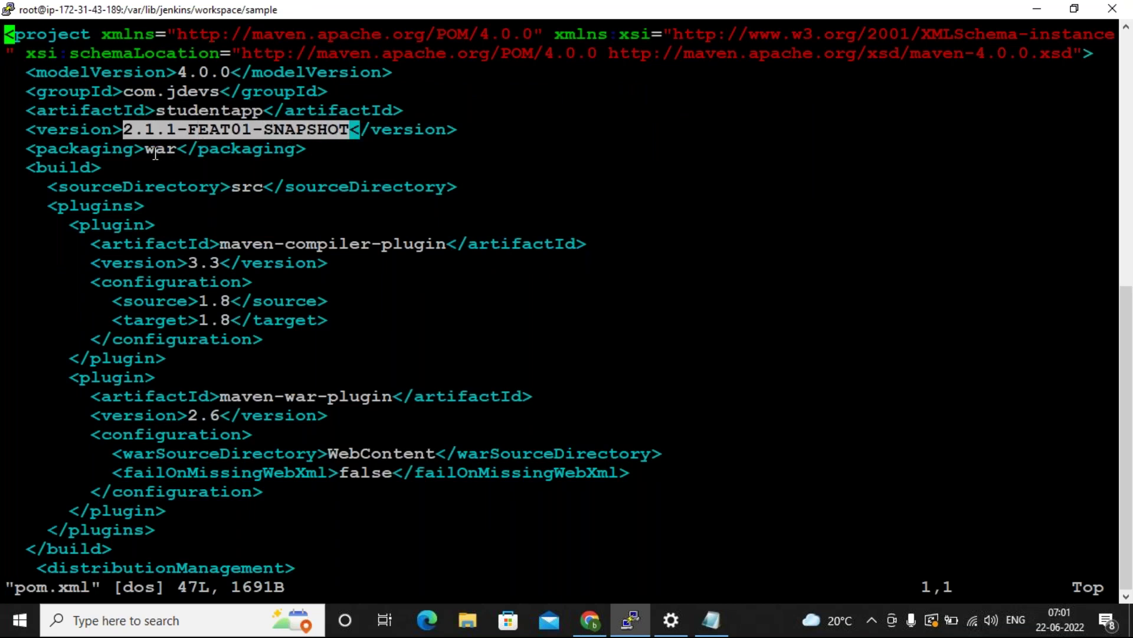
{"action": "left_click_drag", "start_coordinate": [146, 150], "coordinate": [174, 150]}
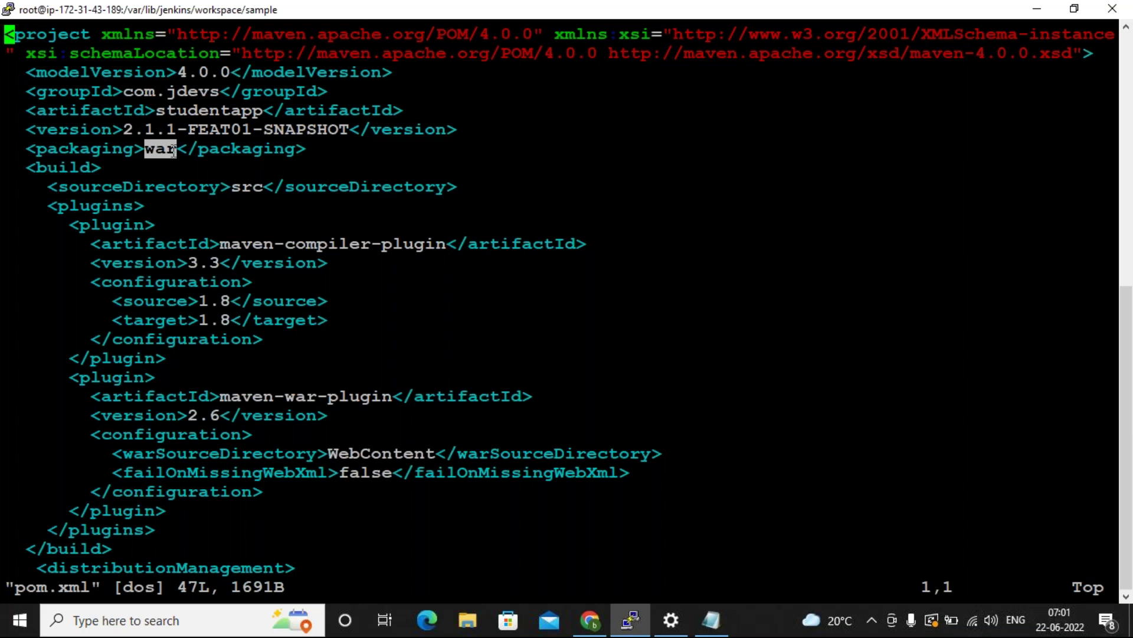
{"action": "left_click", "coordinate": [172, 255]}
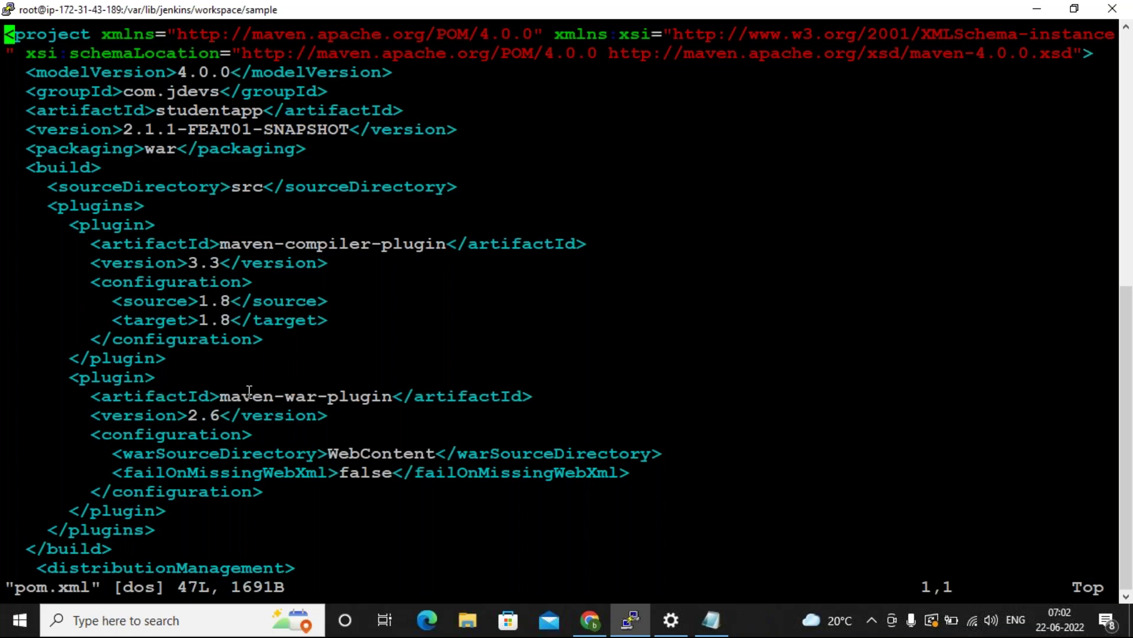
{"action": "double_click", "coordinate": [255, 188]}
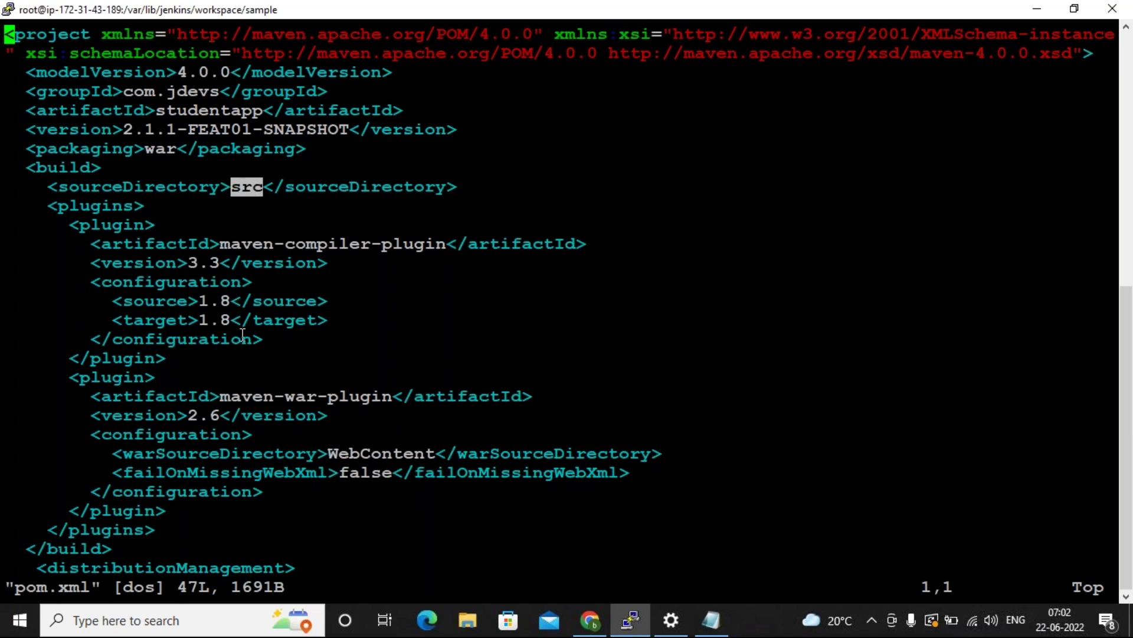
{"action": "left_click", "coordinate": [370, 450]}
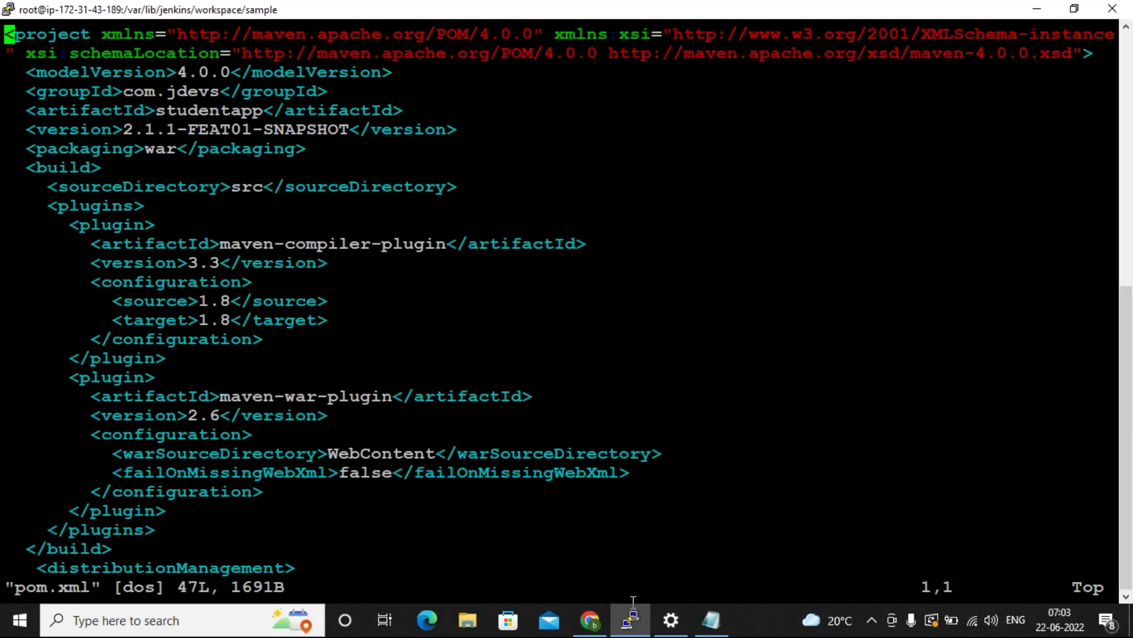
Quit the pom.xml vi editor without saving using :q!
{"action": "left_click", "coordinate": [711, 620]}
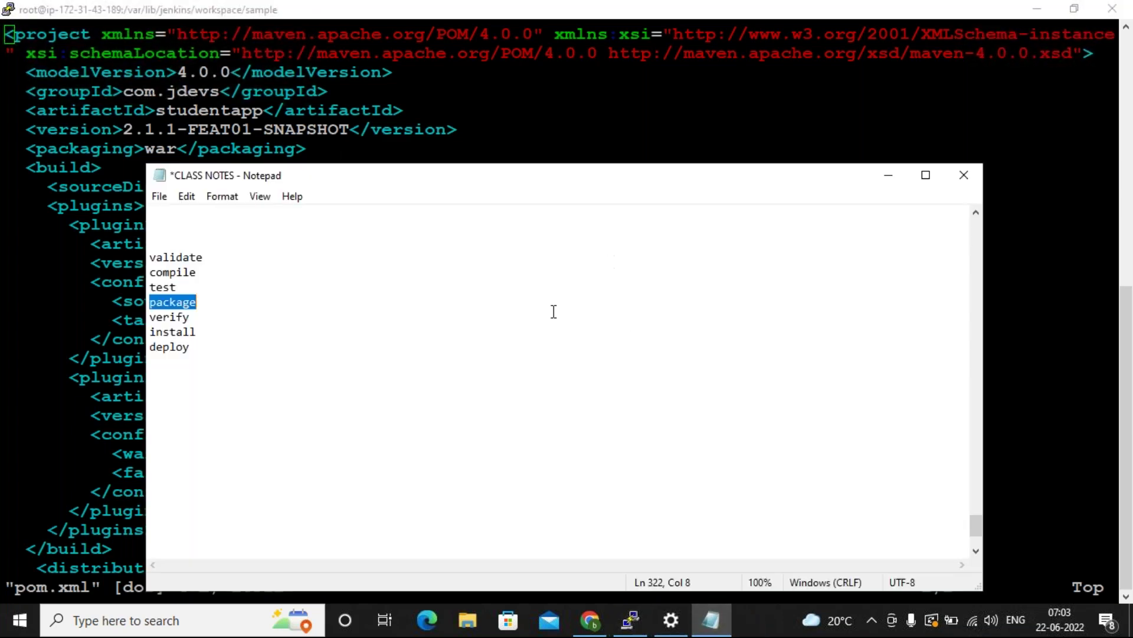
{"action": "left_click", "coordinate": [13, 294]}
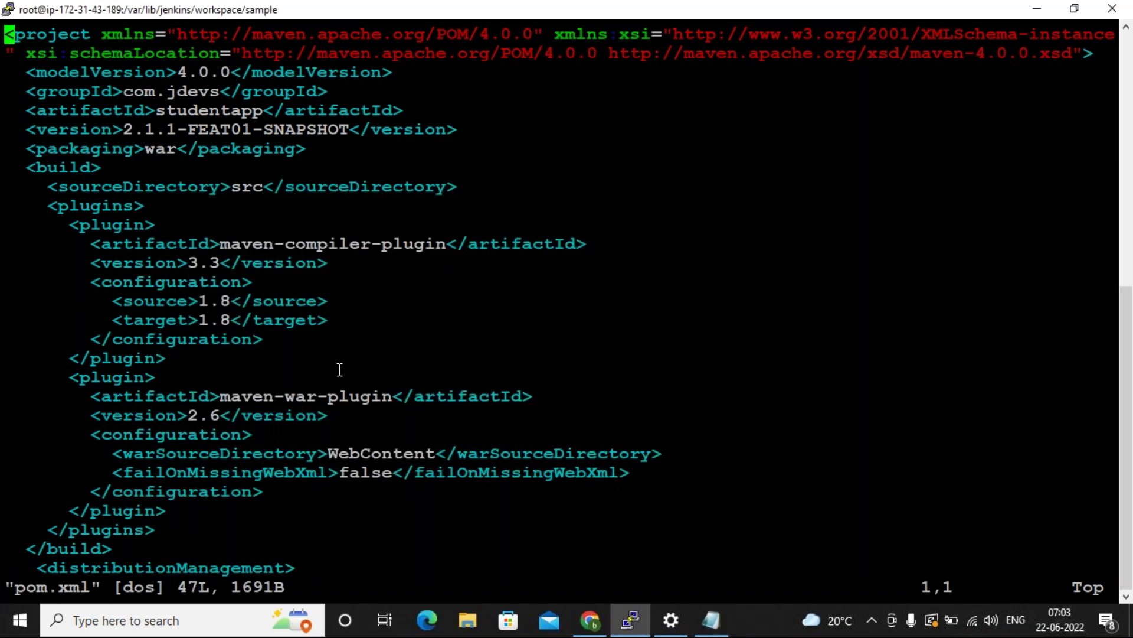
{"action": "type", "text": ":q!"}
{"action": "key", "text": "Return"}
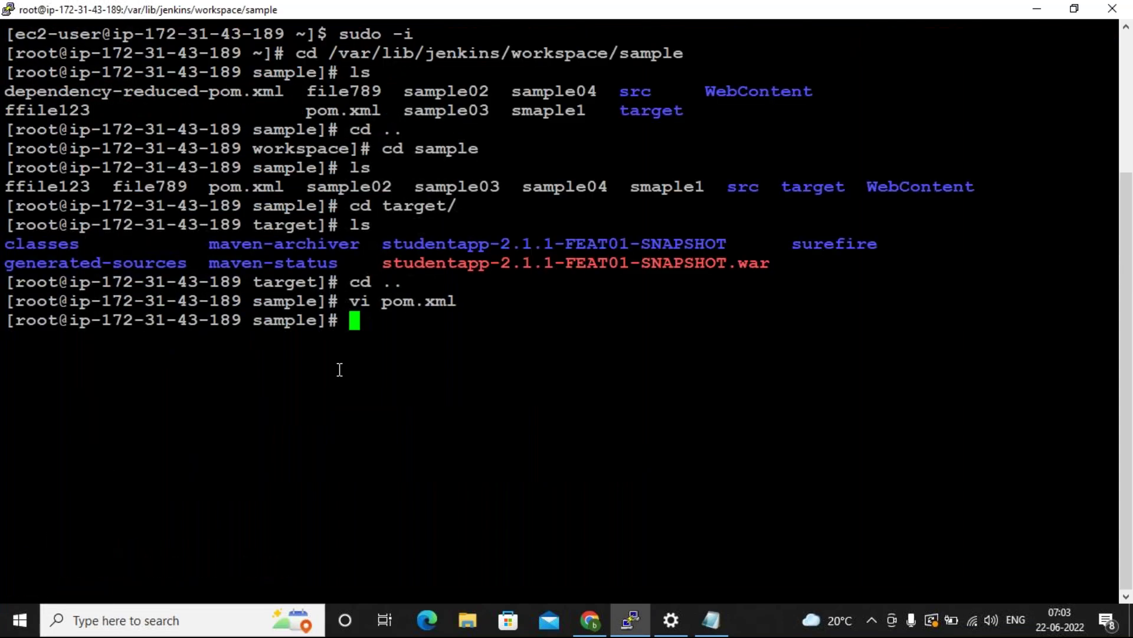
Highlight the built .war file name and the target folder in the workspace listing.
{"action": "double_click", "coordinate": [431, 257]}
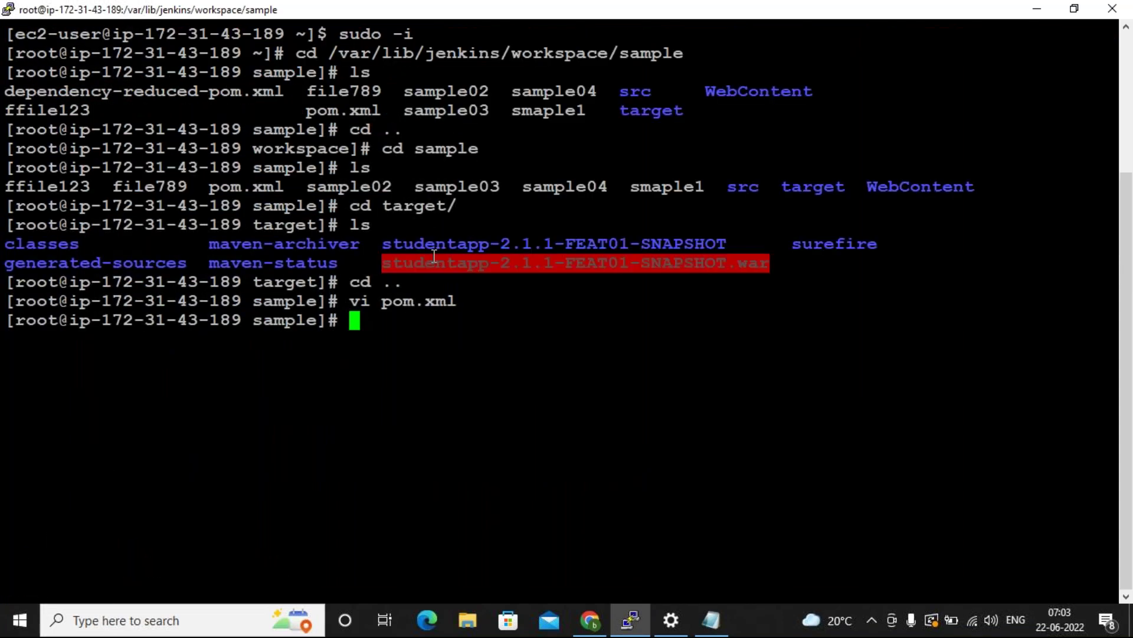
{"action": "double_click", "coordinate": [808, 185]}
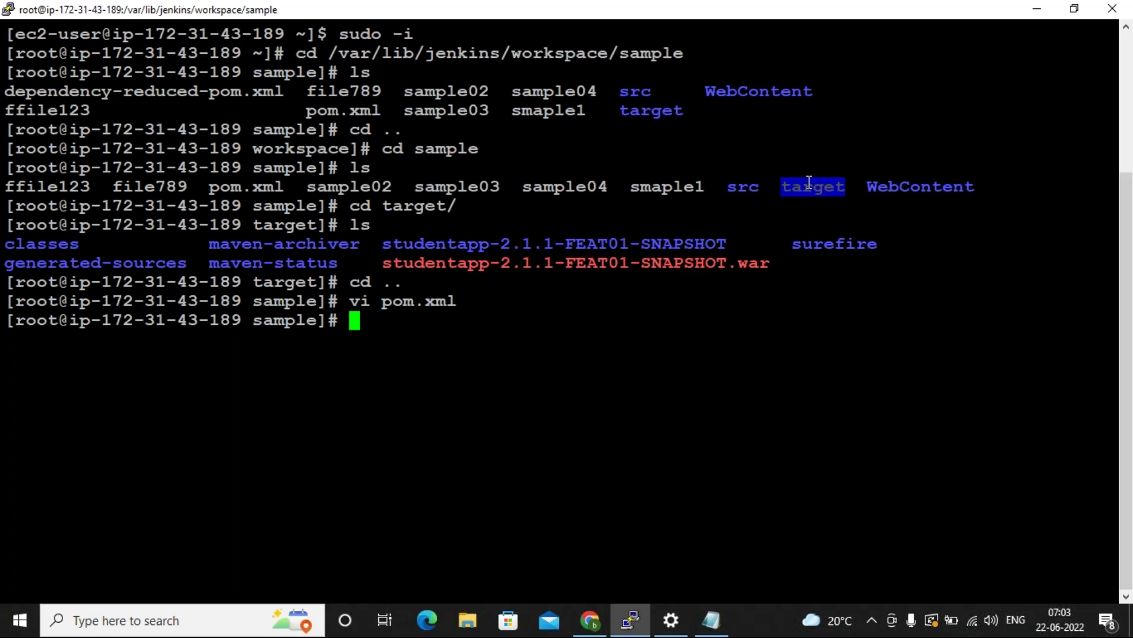
{"action": "left_click", "coordinate": [789, 193]}
{"action": "double_click", "coordinate": [789, 188]}
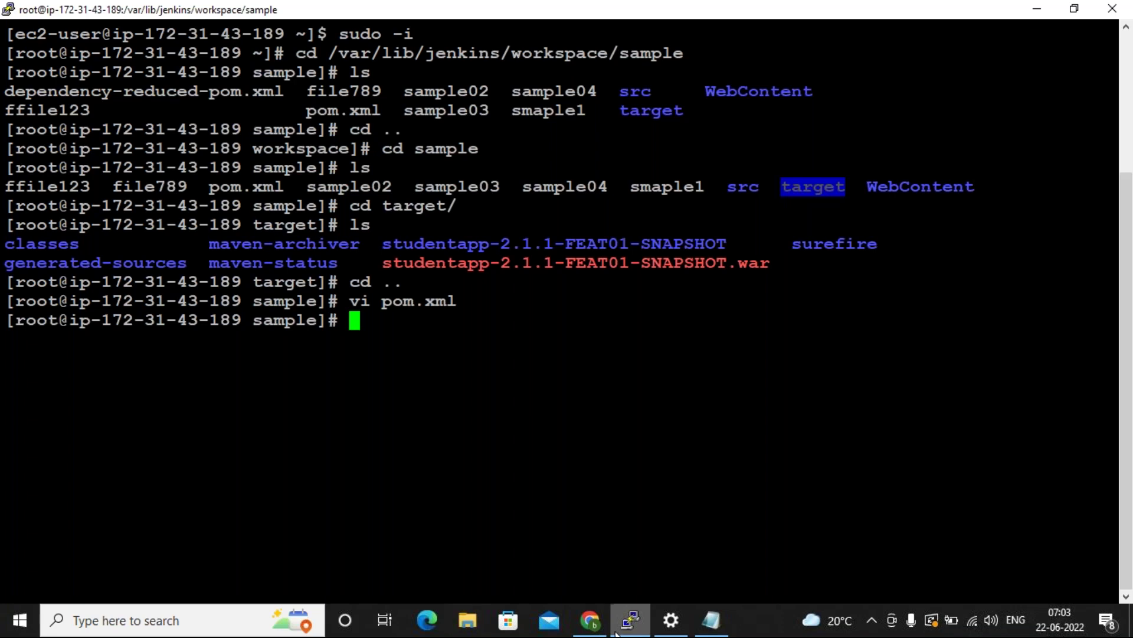
{"action": "left_click", "coordinate": [590, 620]}
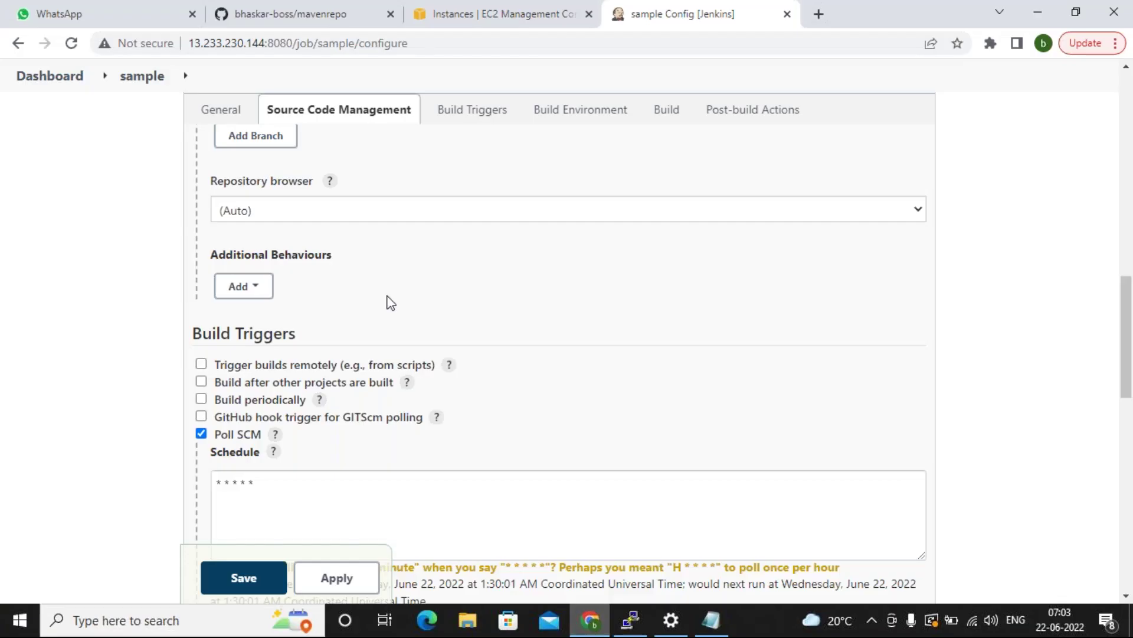
Show the bhaskar-boss/mavenrepo GitHub page and scroll through its file list.
{"action": "left_click", "coordinate": [298, 22]}
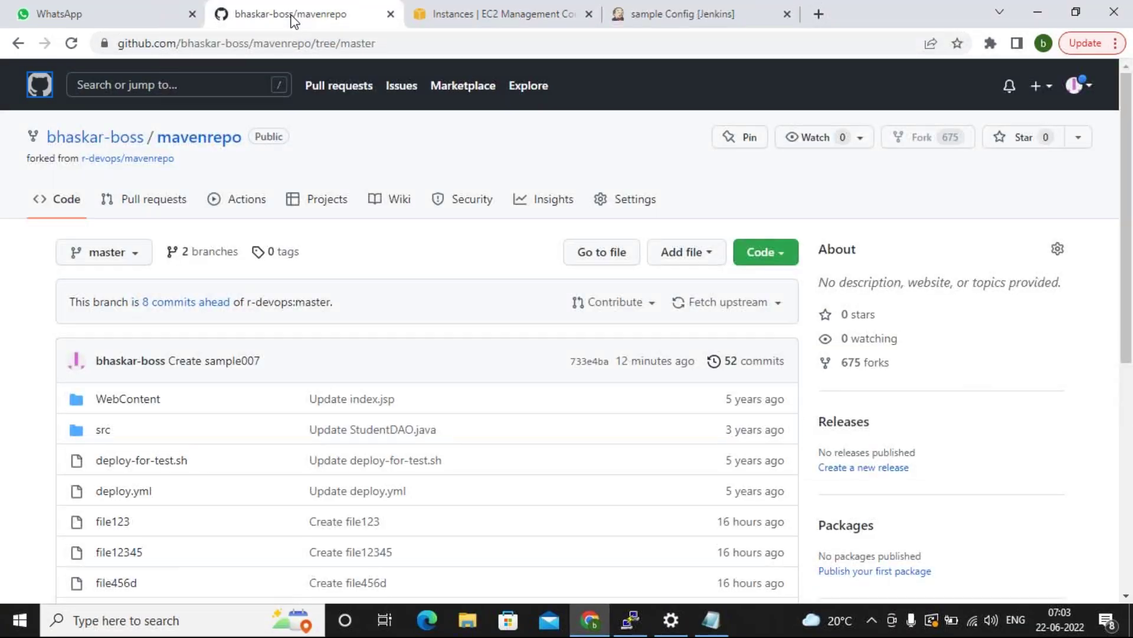
{"action": "scroll", "coordinate": [180, 444], "scroll_direction": "down", "scroll_amount": 3}
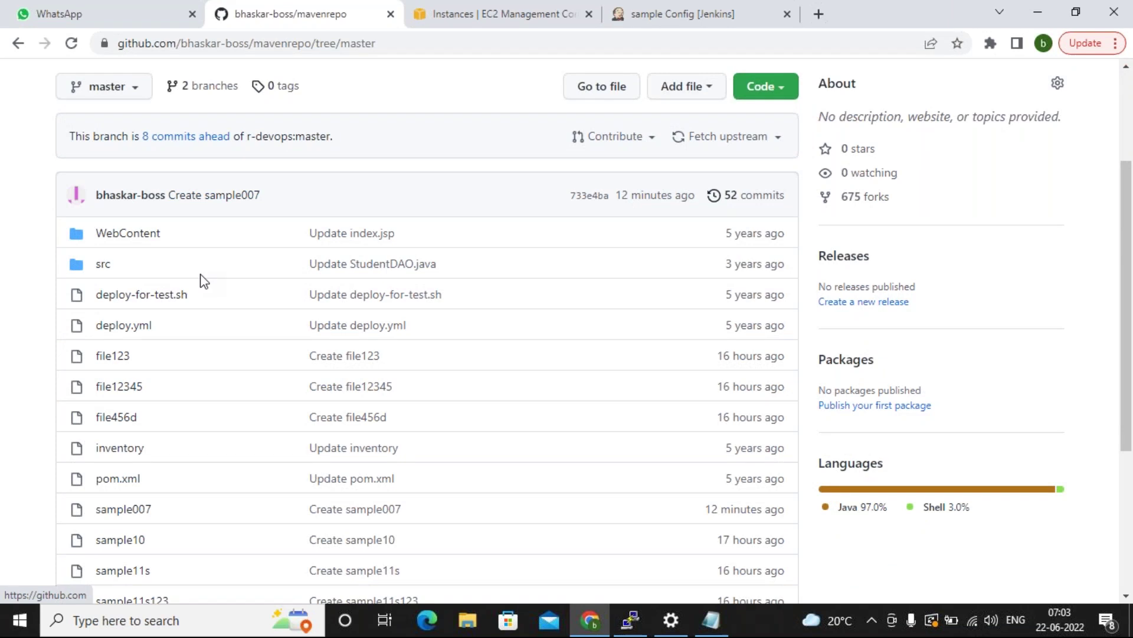
{"action": "scroll", "coordinate": [190, 276], "scroll_direction": "down", "scroll_amount": 2}
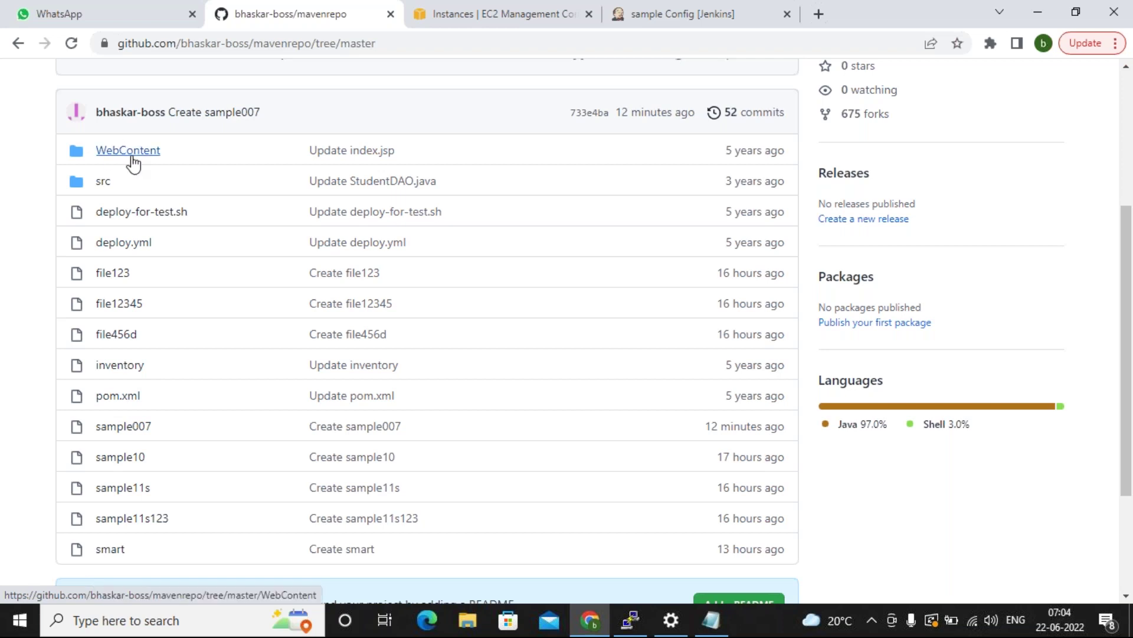
Bring PuTTY back and highlight studentapp-2.1.1-FEAT01-SNAPSHOT.war in the workspace listing.
{"action": "mouse_move", "coordinate": [629, 627]}
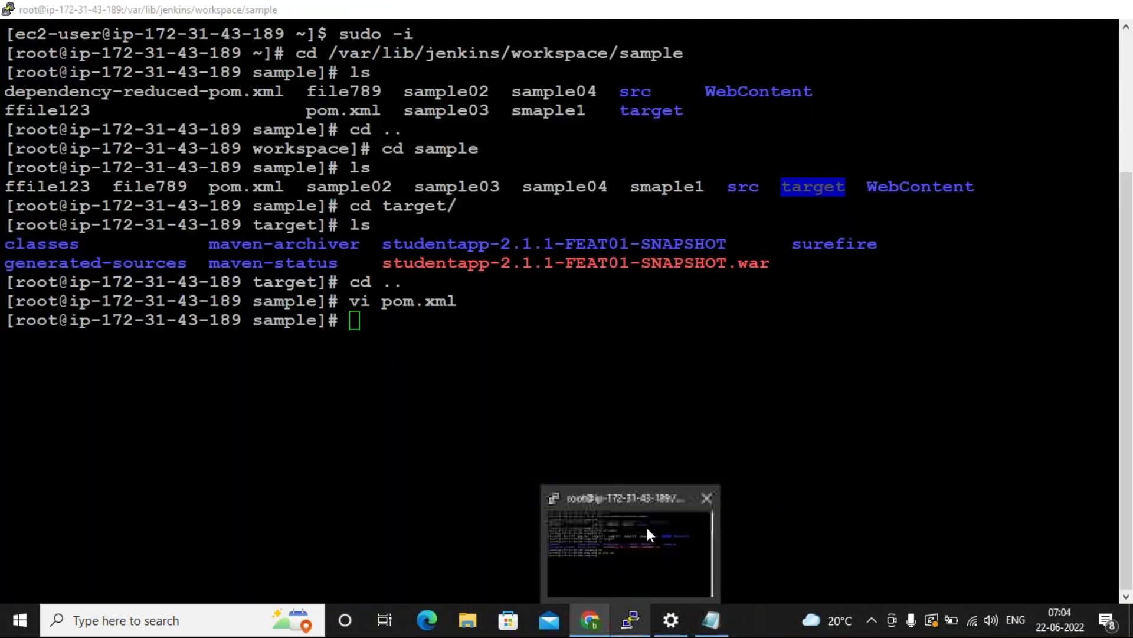
{"action": "left_click", "coordinate": [646, 527]}
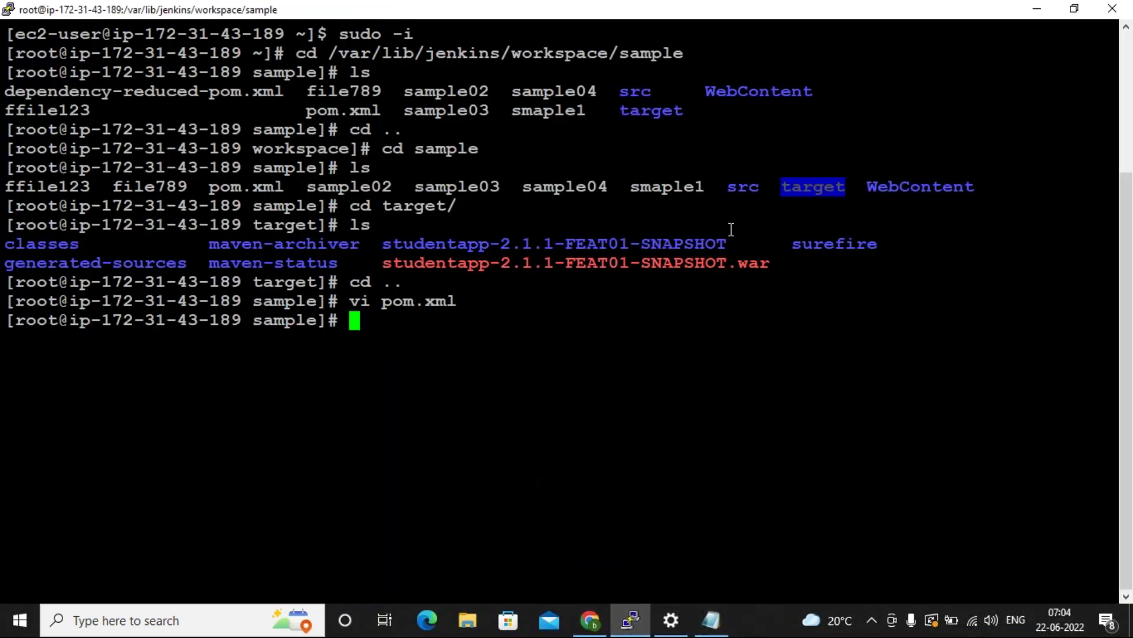
{"action": "left_click", "coordinate": [799, 193]}
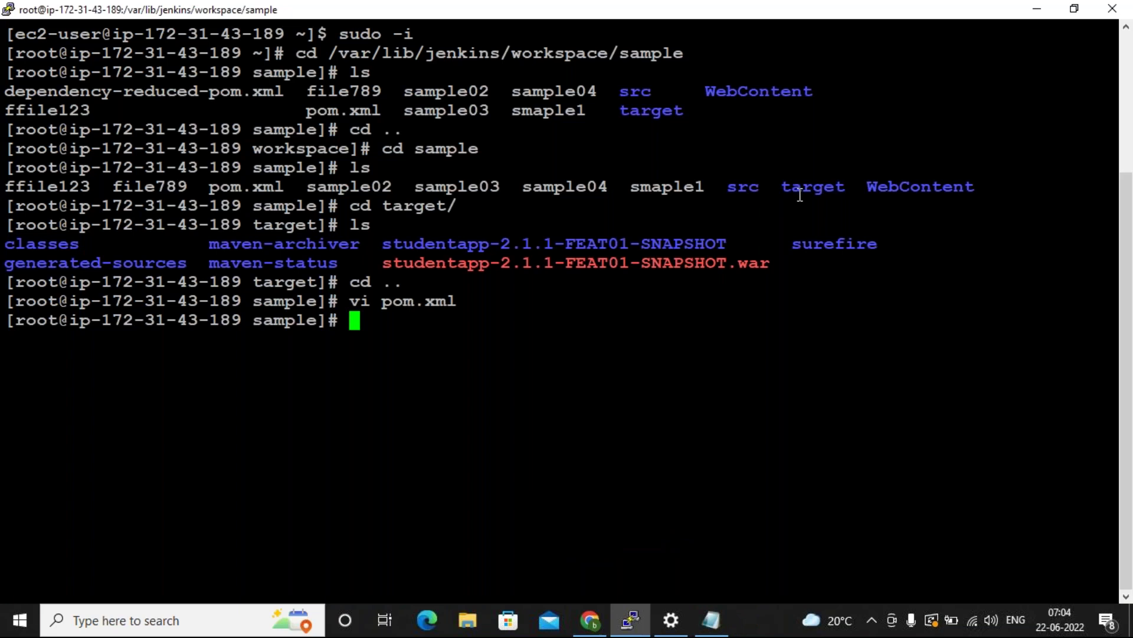
{"action": "double_click", "coordinate": [595, 267]}
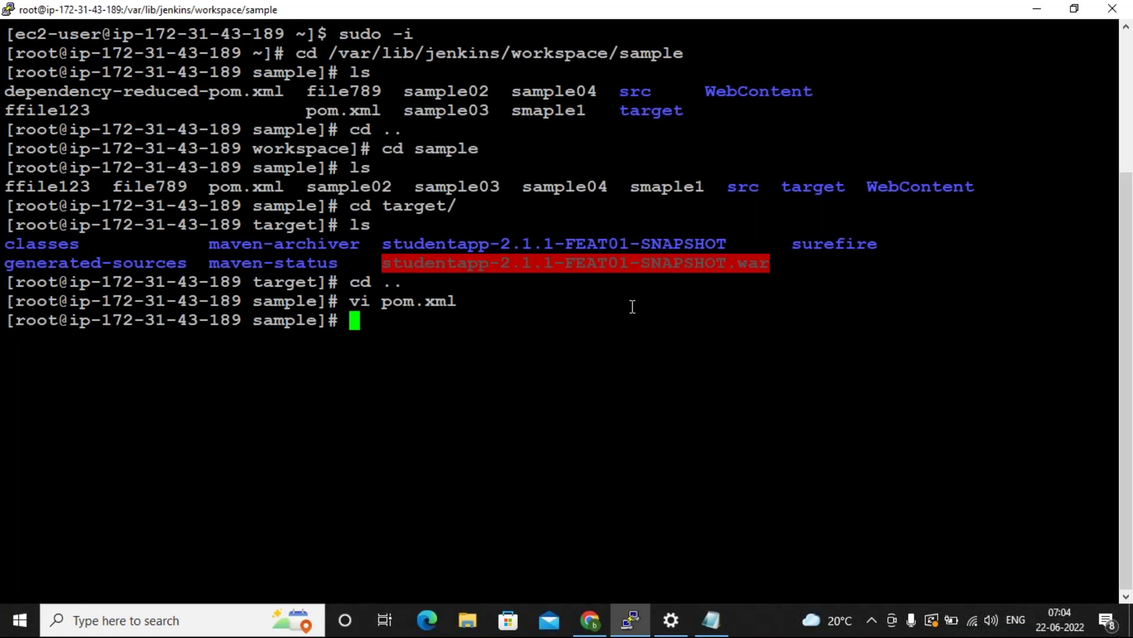
{"action": "left_click", "coordinate": [553, 306]}
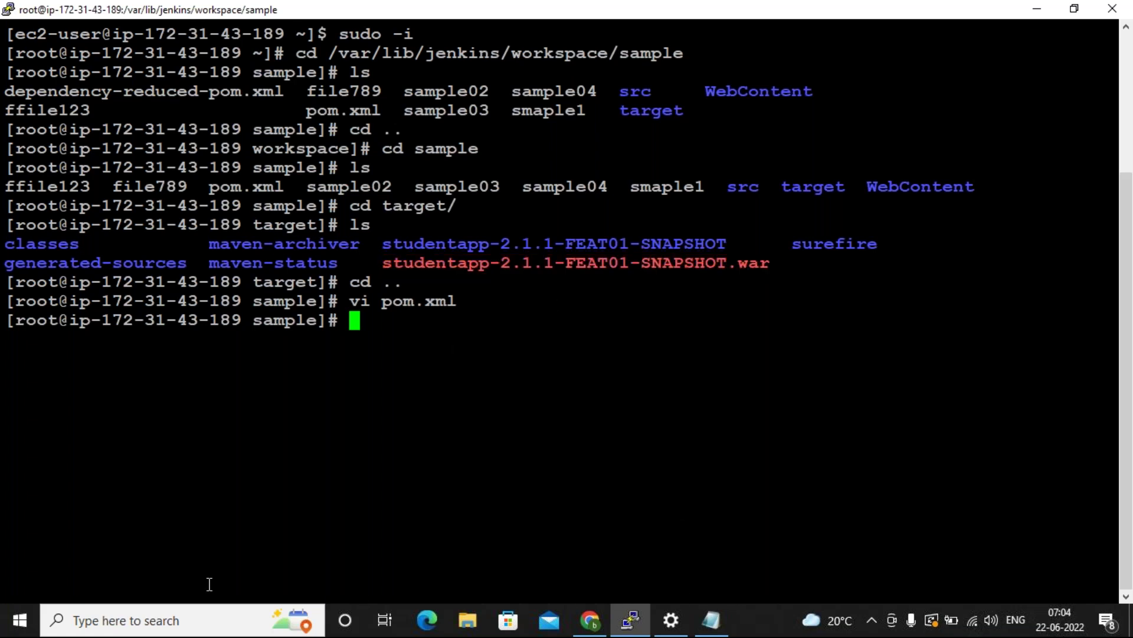
{"action": "left_click", "coordinate": [130, 620]}
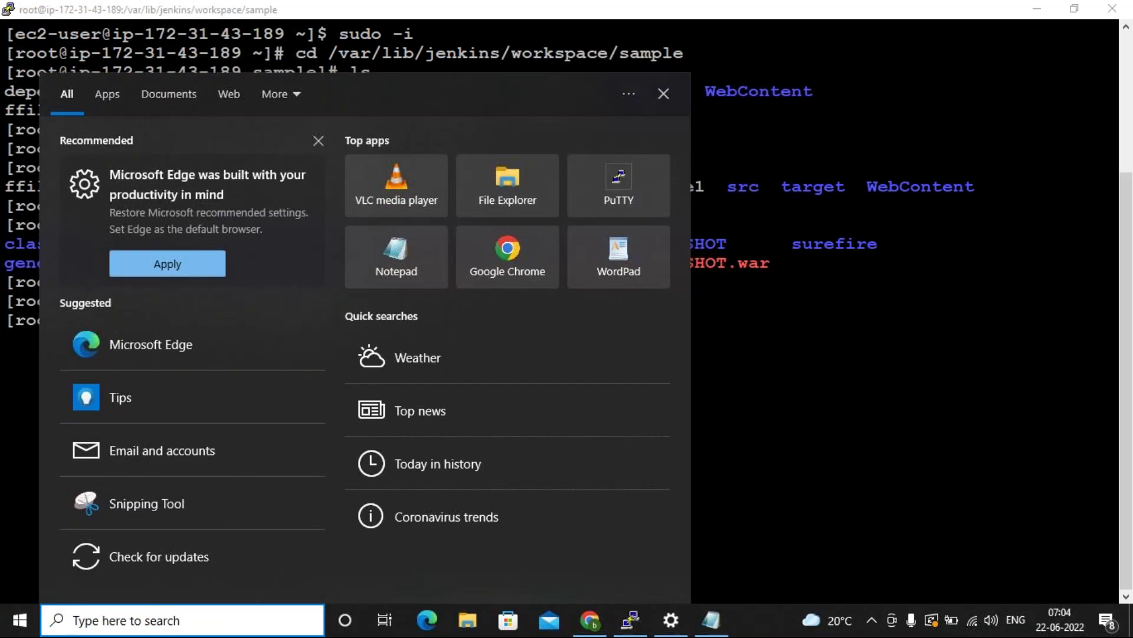
Launch Paint by searching 'pai' in Windows search.
{"action": "type", "text": "pai"}
{"action": "key", "text": "Return"}
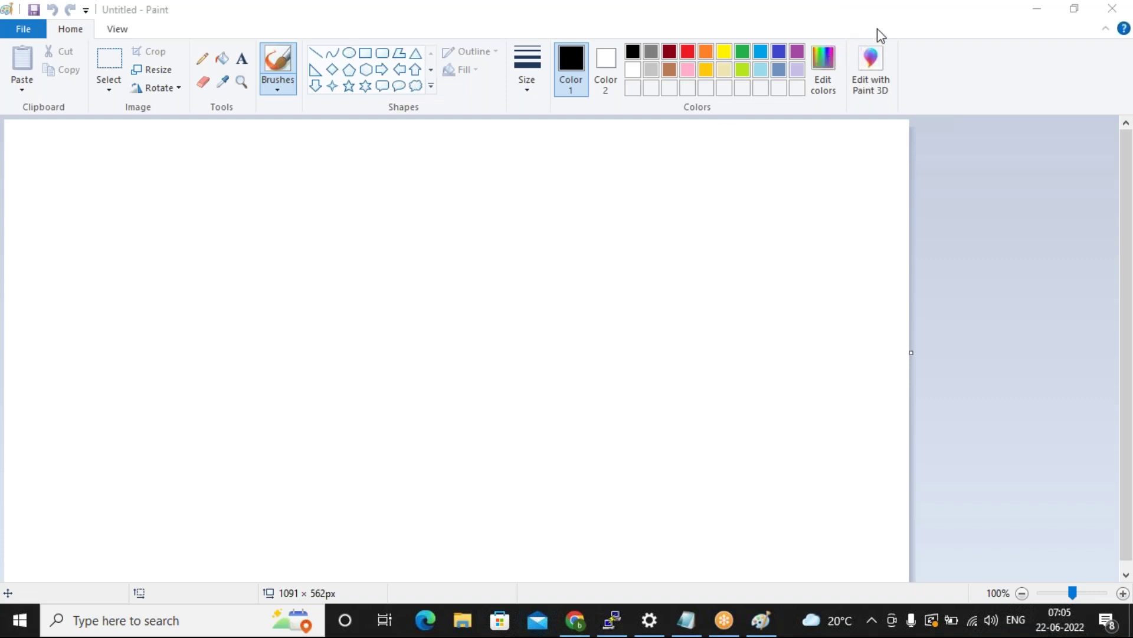
Draw two rectangles, one upper and one lower, and an ellipse on the left of the canvas.
{"action": "left_click", "coordinate": [364, 55]}
{"action": "left_click_drag", "start_coordinate": [228, 171], "coordinate": [437, 287]}
{"action": "left_click_drag", "start_coordinate": [419, 451], "coordinate": [524, 546]}
{"action": "left_click", "coordinate": [582, 522]}
{"action": "left_click", "coordinate": [348, 53]}
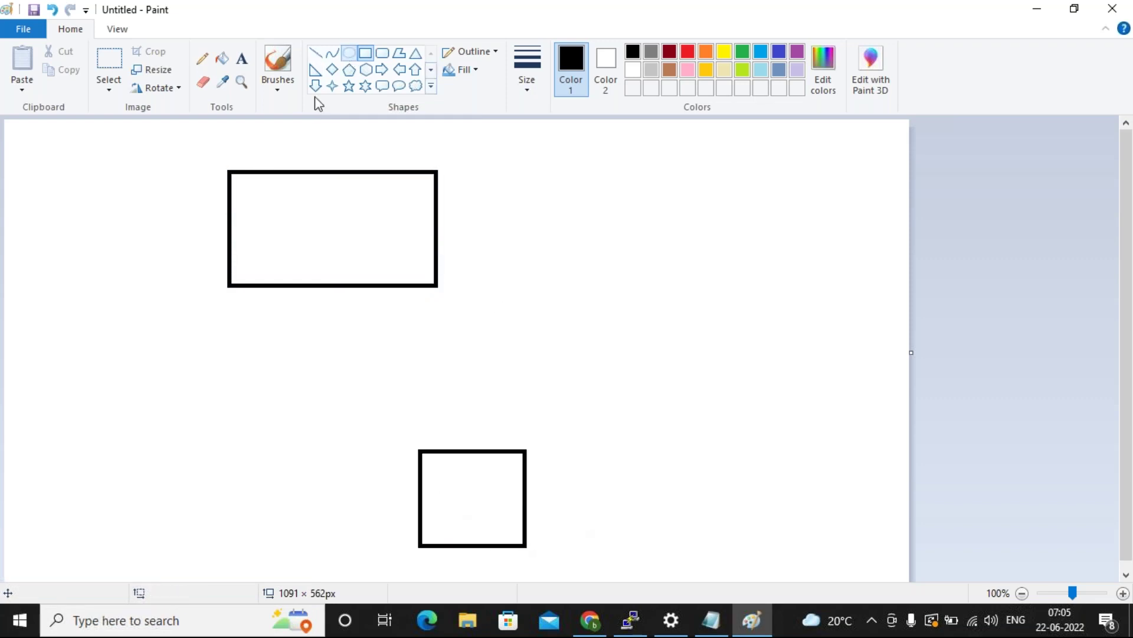
{"action": "left_click_drag", "start_coordinate": [70, 329], "coordinate": [230, 466]}
{"action": "left_click", "coordinate": [544, 336]}
Connect the ellipse to the lower and upper rectangles with straight lines.
{"action": "left_click", "coordinate": [315, 53]}
{"action": "left_click_drag", "start_coordinate": [472, 528], "coordinate": [158, 422]}
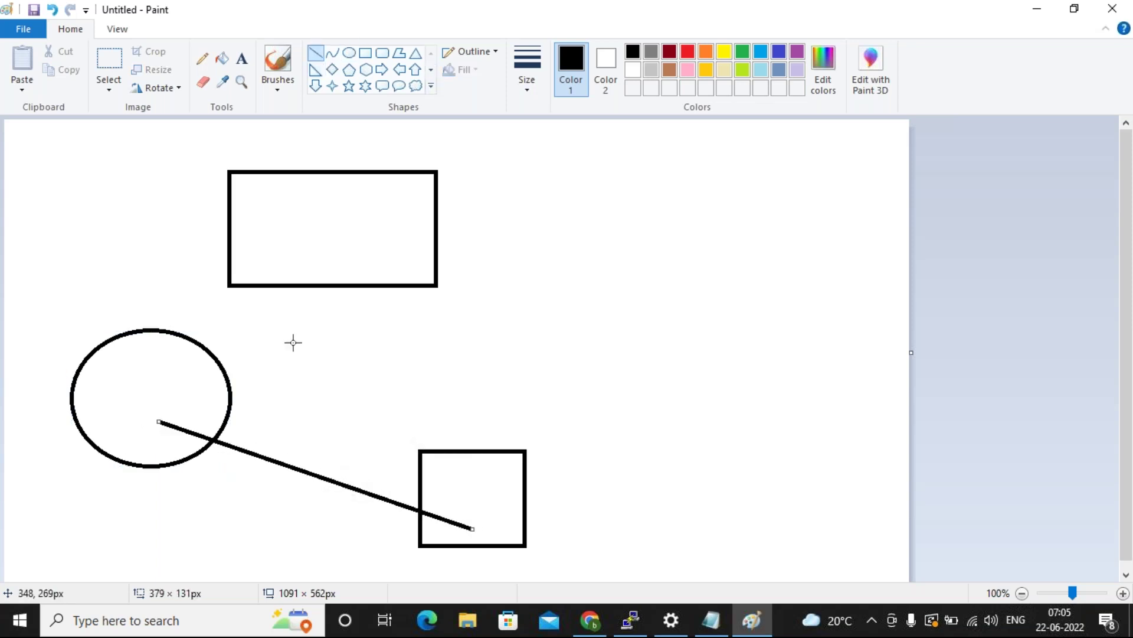
{"action": "left_click_drag", "start_coordinate": [144, 417], "coordinate": [298, 213]}
{"action": "left_click", "coordinate": [414, 356]}
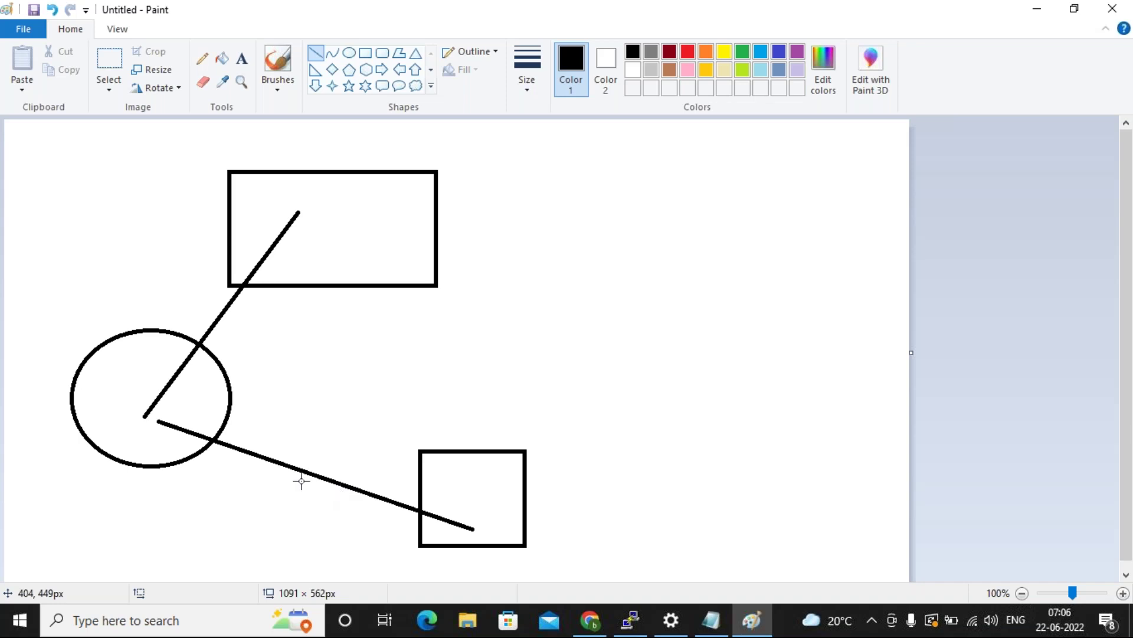
{"action": "mouse_move", "coordinate": [590, 620]}
Review the Jenkins sample project's Build History, with build #36 last successful.
{"action": "left_click", "coordinate": [584, 620]}
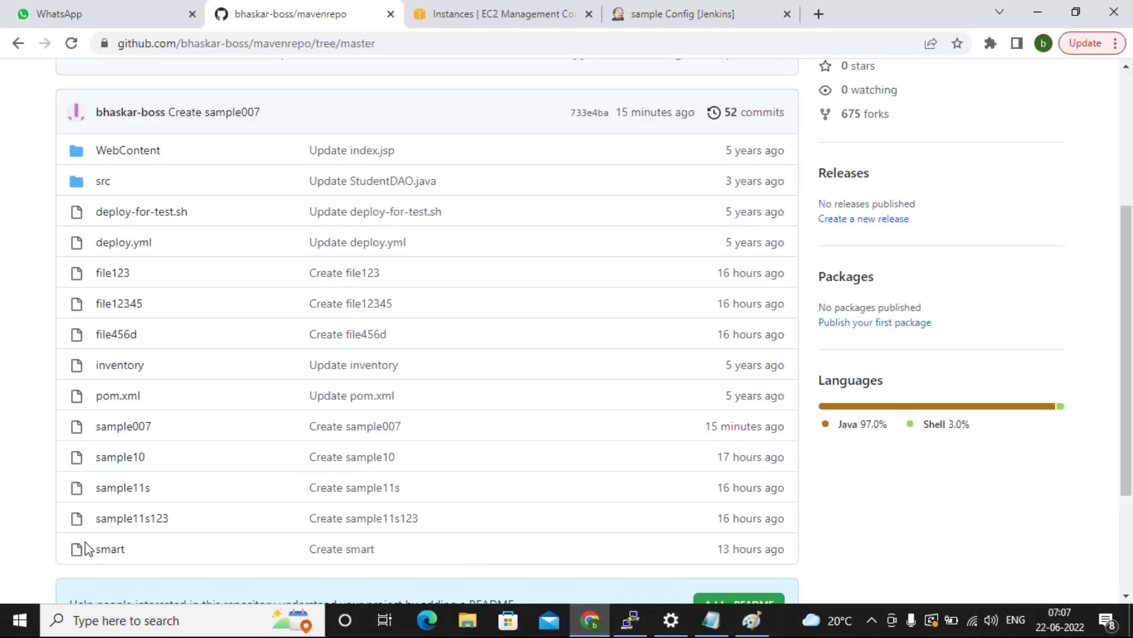
{"action": "left_click", "coordinate": [670, 17]}
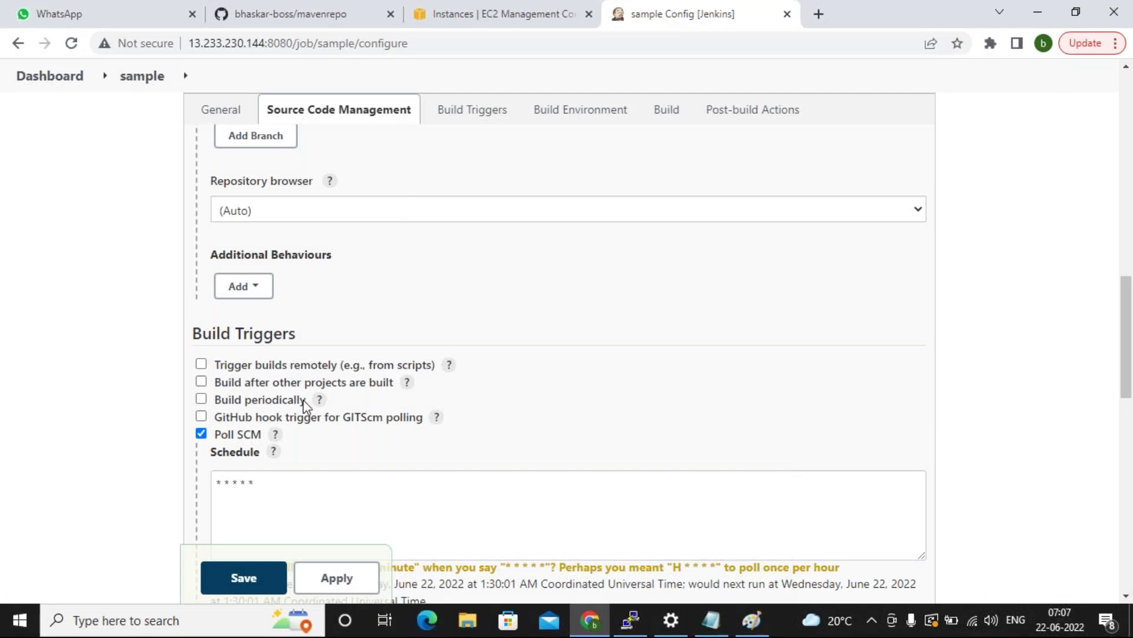
{"action": "left_click", "coordinate": [142, 75]}
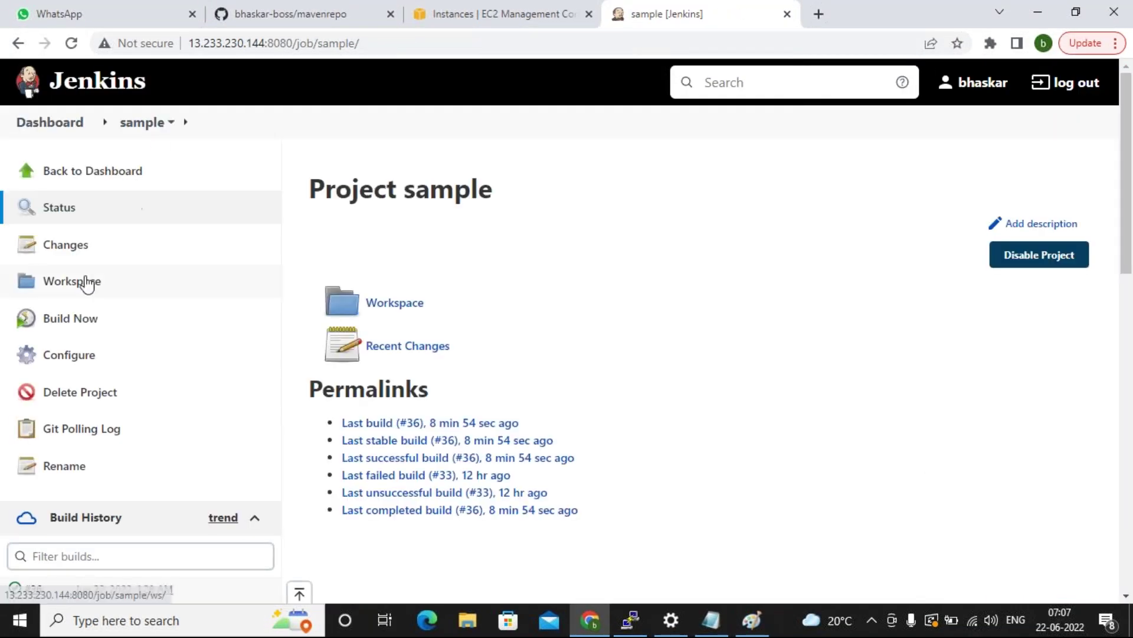
{"action": "scroll", "coordinate": [784, 366], "scroll_direction": "down", "scroll_amount": 5}
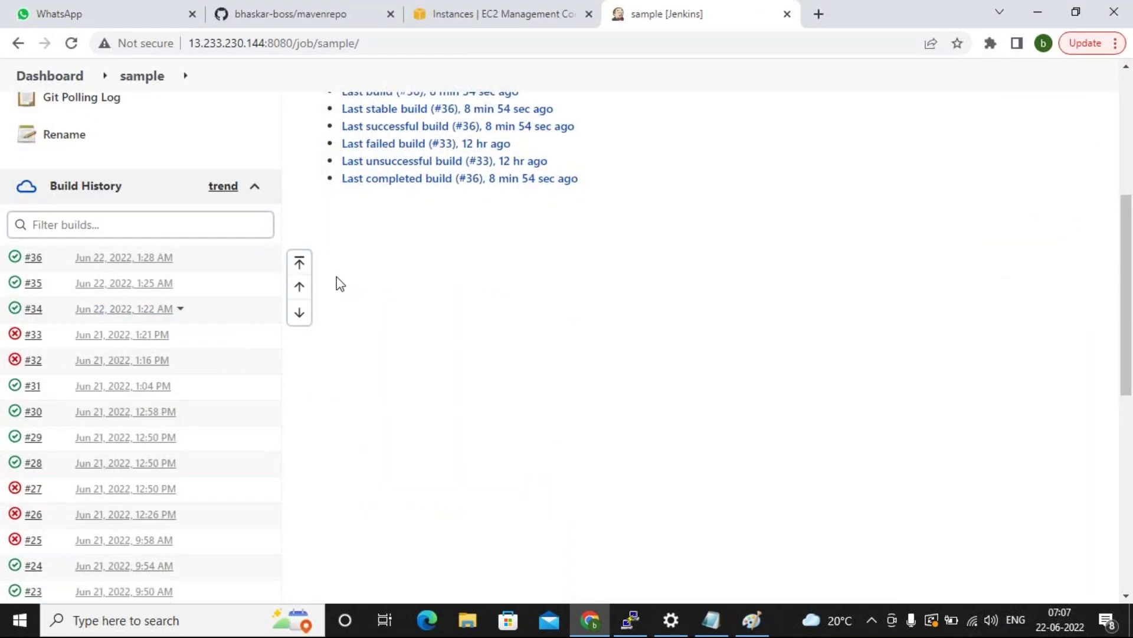
{"action": "scroll", "coordinate": [758, 351], "scroll_direction": "up", "scroll_amount": 5}
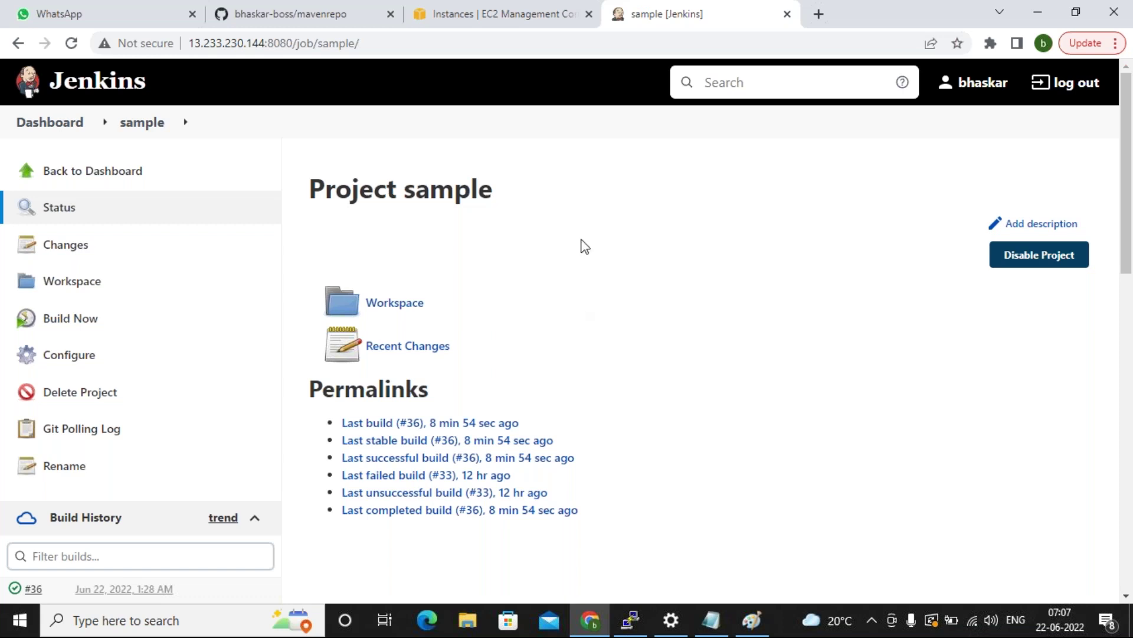
{"action": "left_click", "coordinate": [751, 627]}
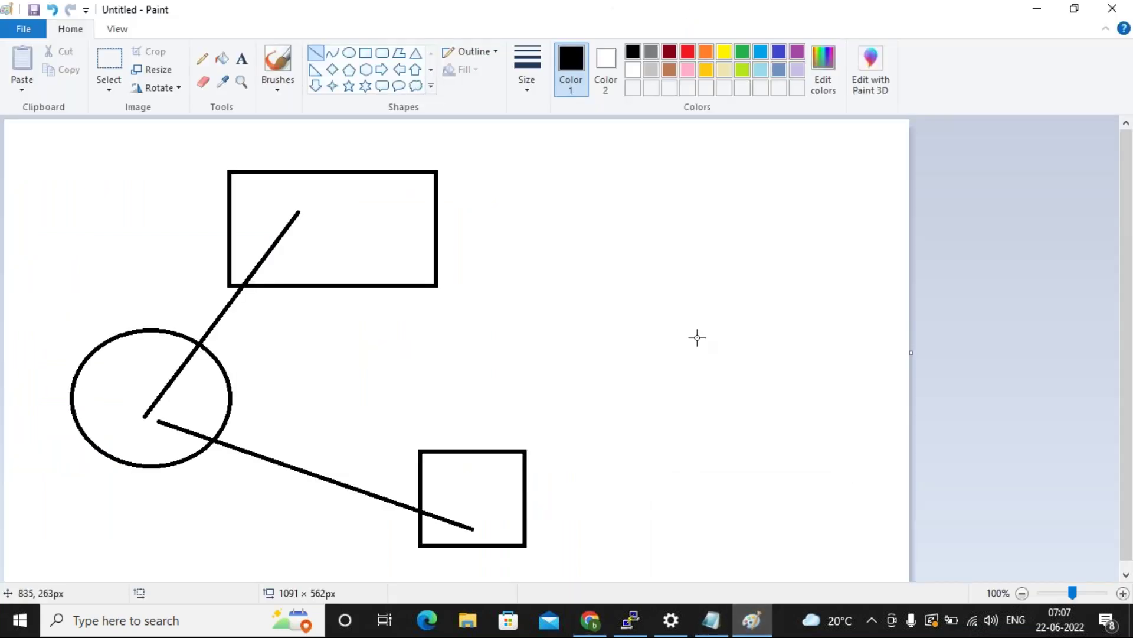
Draw a third rectangle to the right of the top rectangle.
{"action": "left_click", "coordinate": [366, 53]}
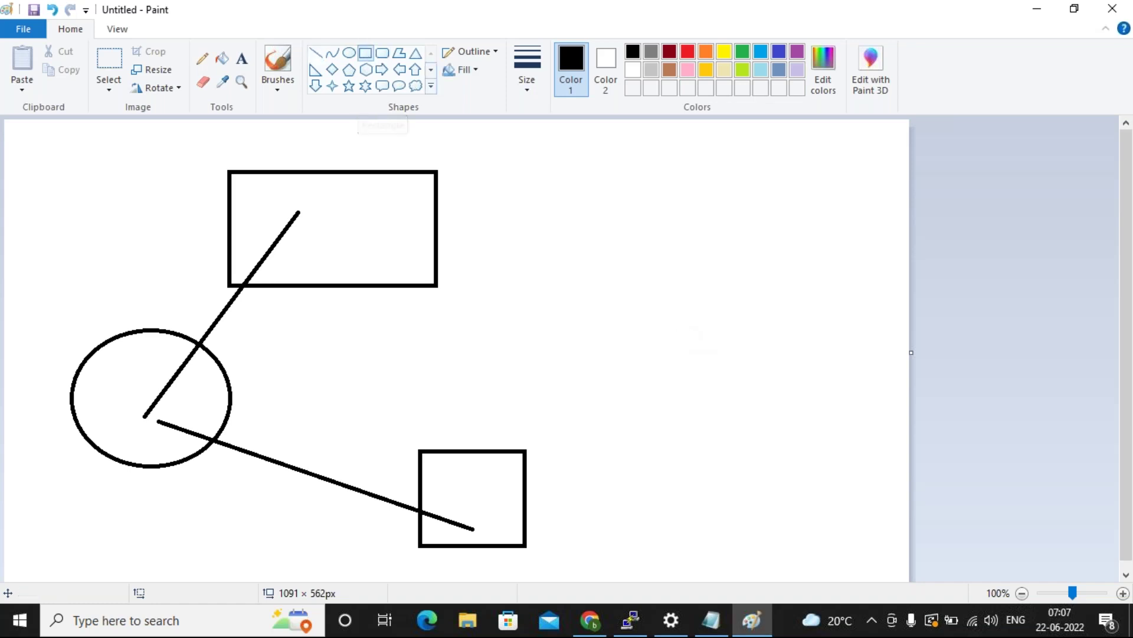
{"action": "left_click_drag", "start_coordinate": [481, 251], "coordinate": [584, 338]}
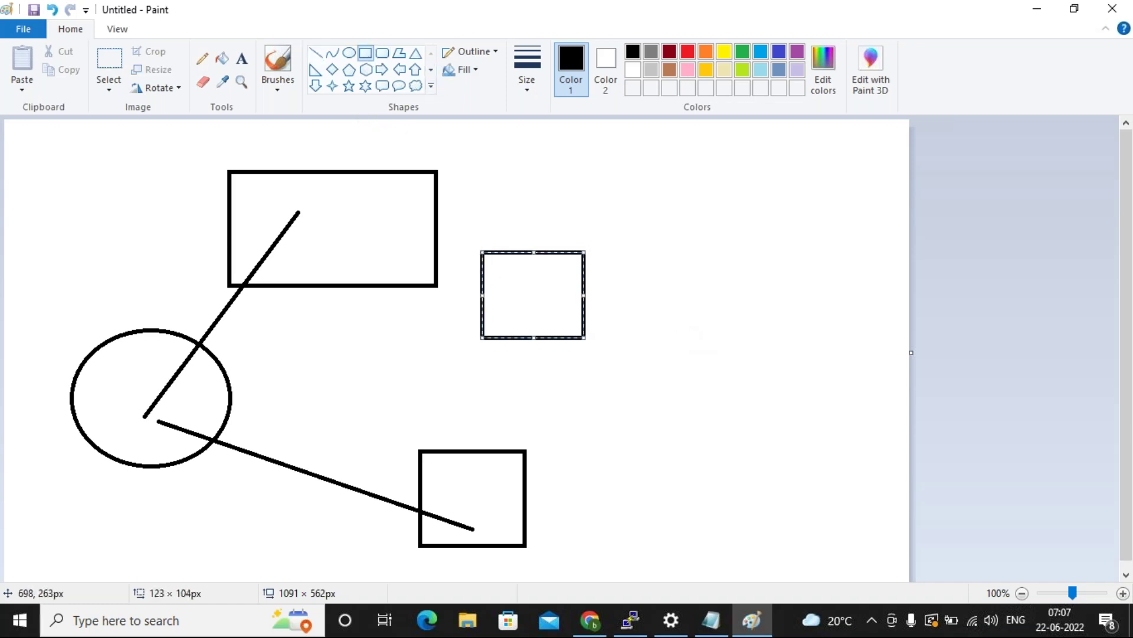
{"action": "left_click", "coordinate": [685, 340]}
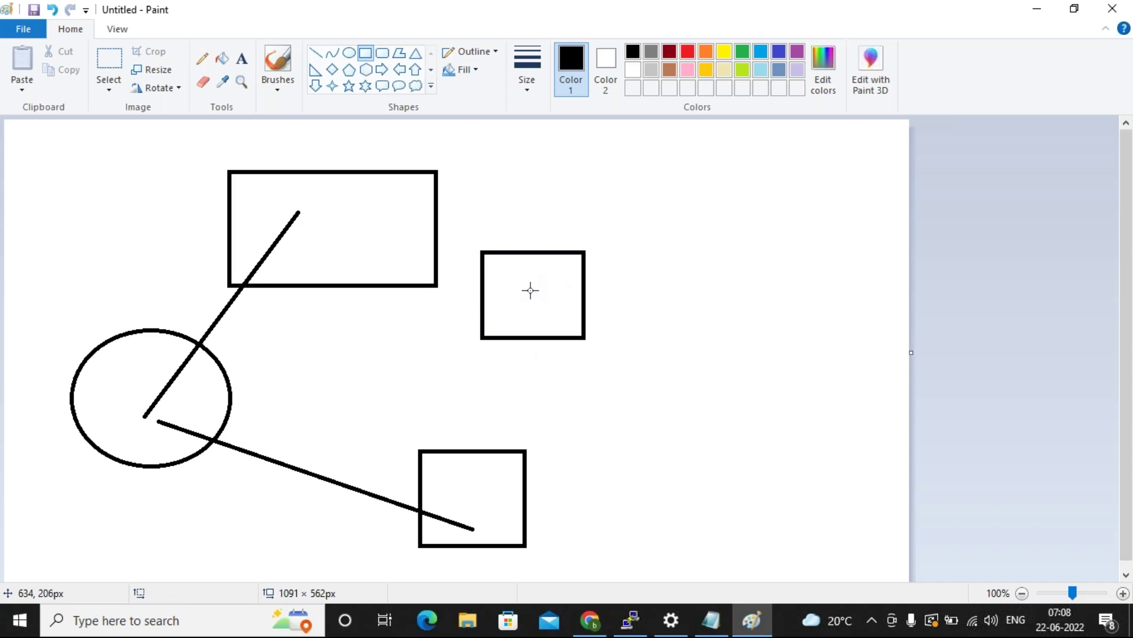
Join the top rectangle to the new square with a short line.
{"action": "left_click", "coordinate": [316, 52]}
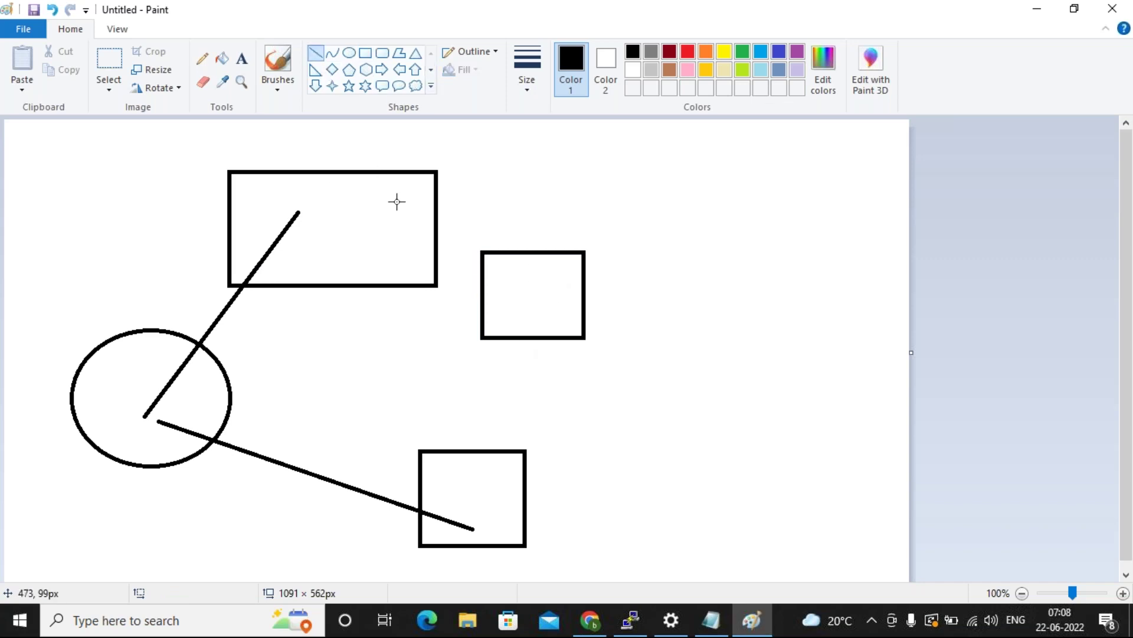
{"action": "left_click_drag", "start_coordinate": [438, 259], "coordinate": [483, 287]}
{"action": "left_click", "coordinate": [420, 348]}
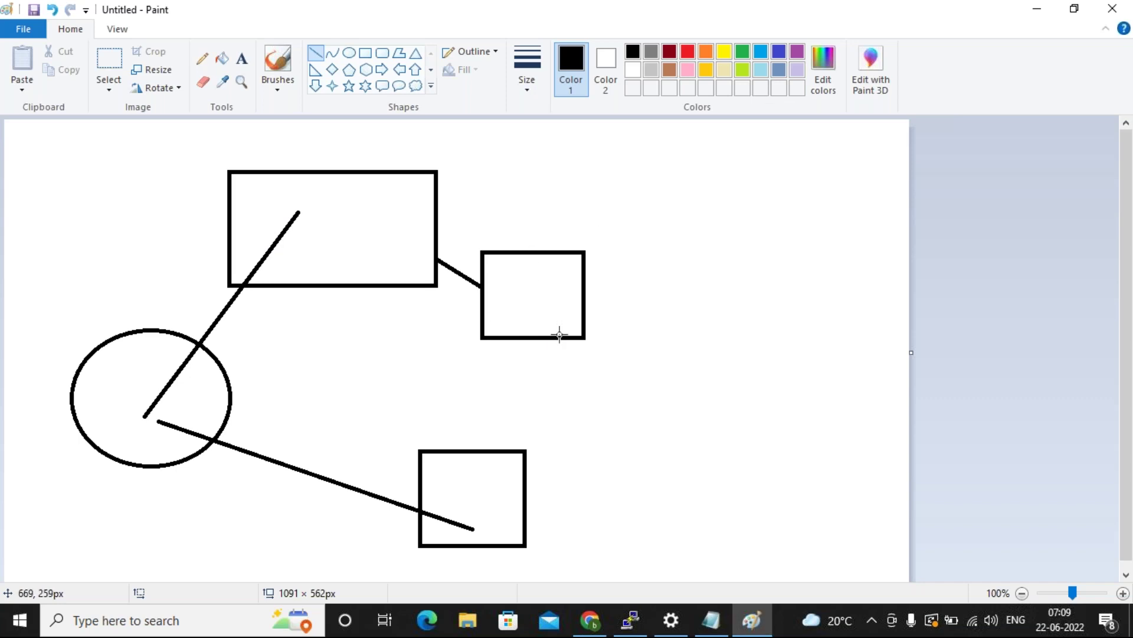
Launch a t2.micro Amazon Linux 2 EC2 instance with the existing key pair acknowledged.
{"action": "left_click", "coordinate": [590, 621]}
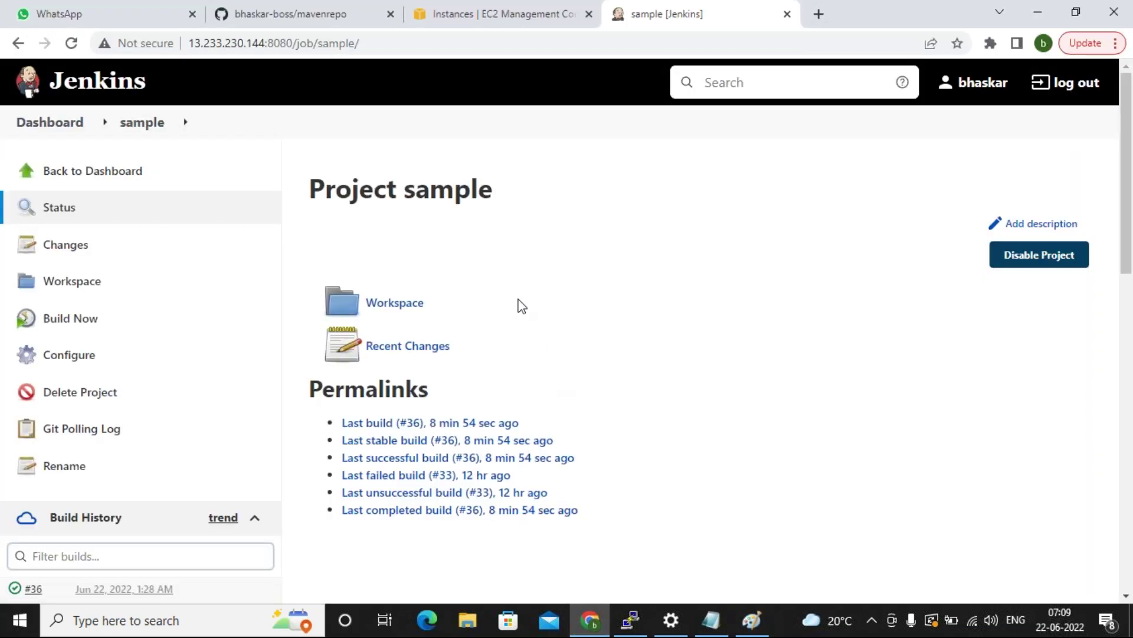
{"action": "left_click", "coordinate": [461, 26]}
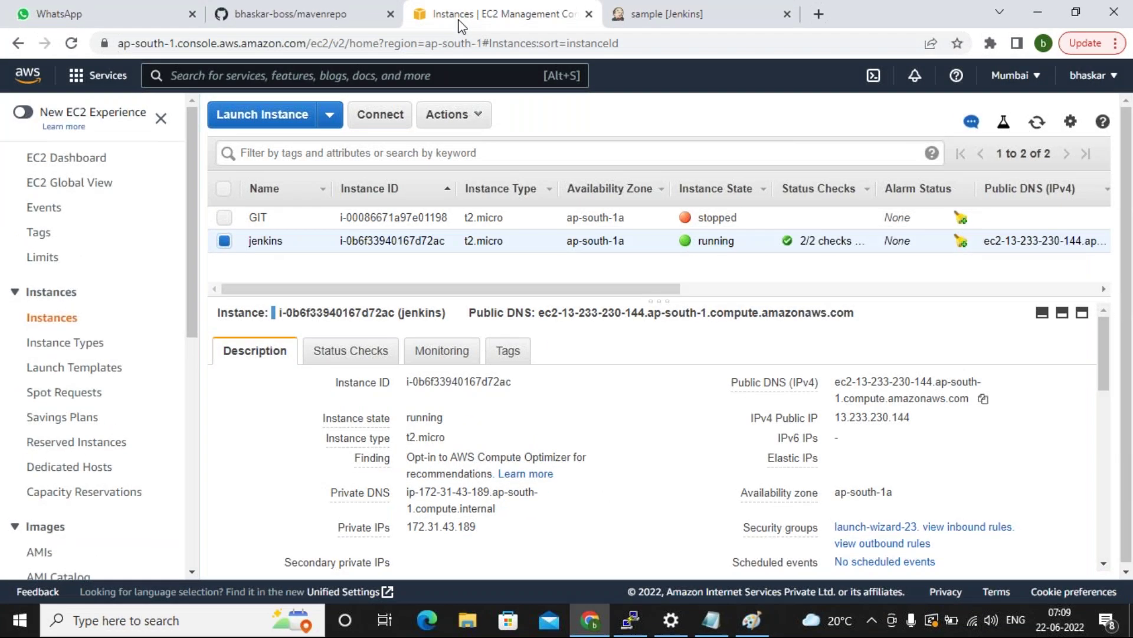
{"action": "left_click", "coordinate": [260, 115]}
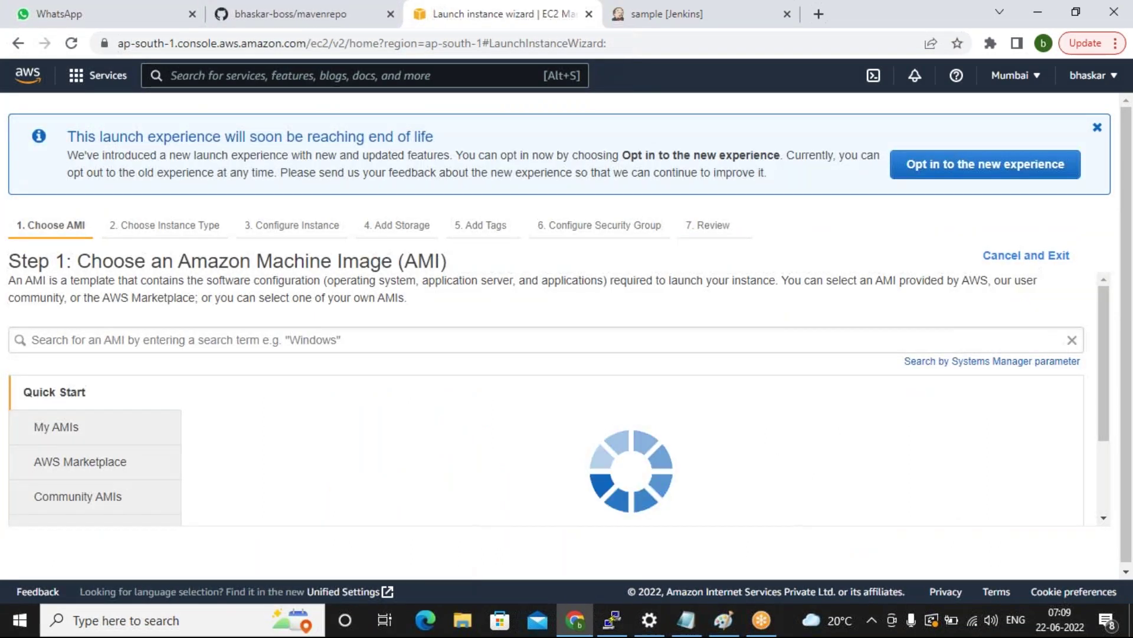
{"action": "scroll", "coordinate": [986, 506], "scroll_direction": "down", "scroll_amount": 3}
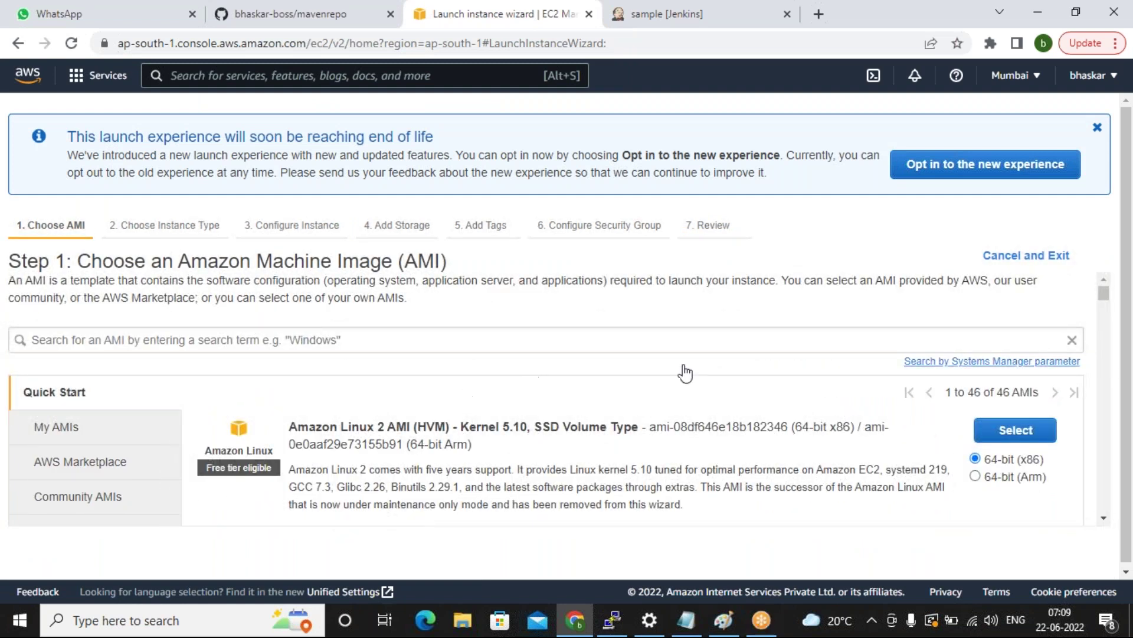
{"action": "left_click", "coordinate": [1012, 431]}
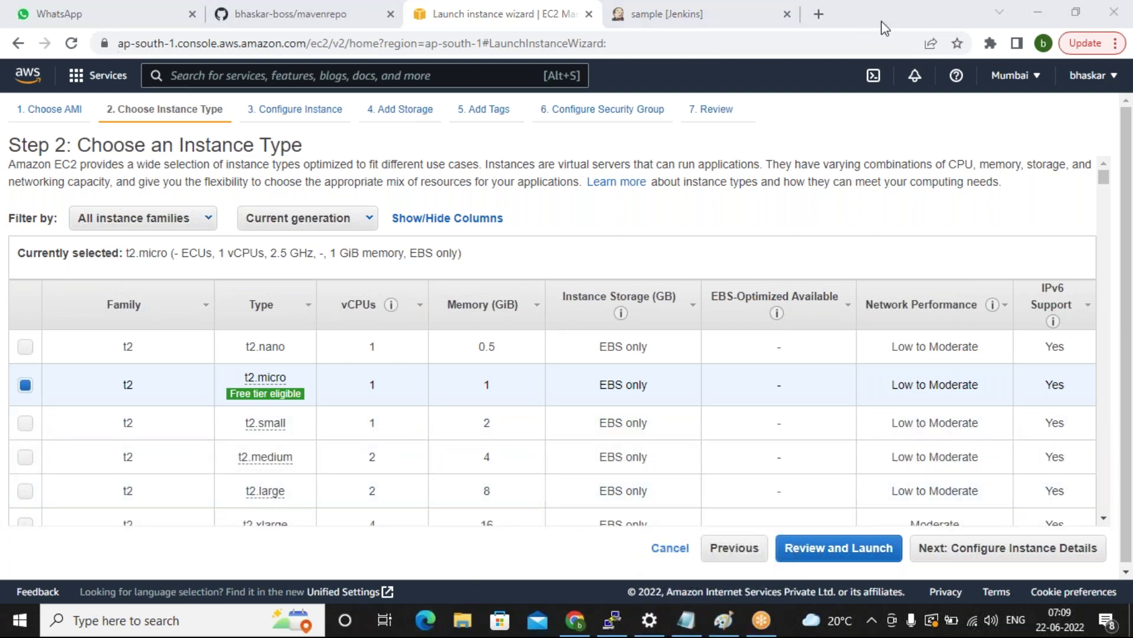
{"action": "left_click", "coordinate": [801, 549]}
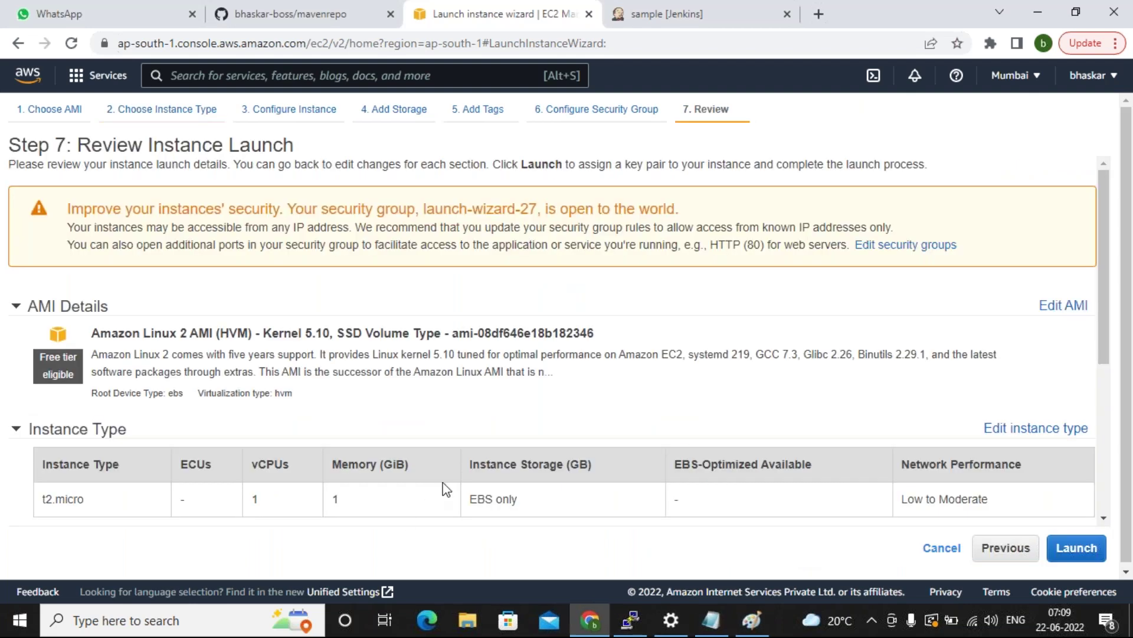
{"action": "left_click", "coordinate": [1065, 553]}
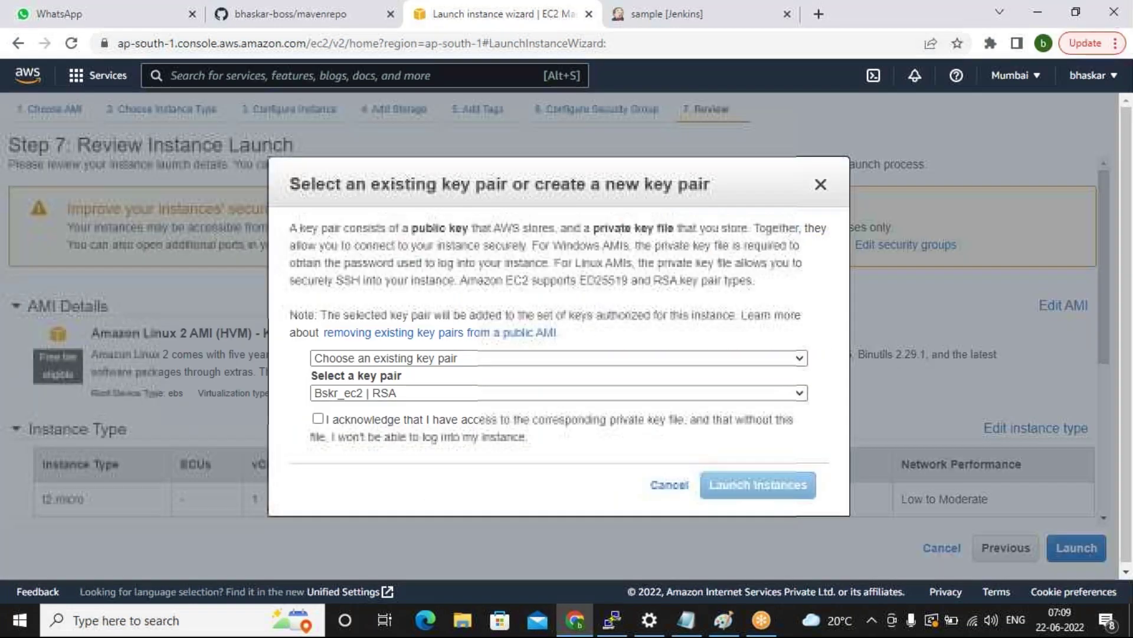
{"action": "left_click", "coordinate": [560, 422]}
{"action": "left_click", "coordinate": [721, 484]}
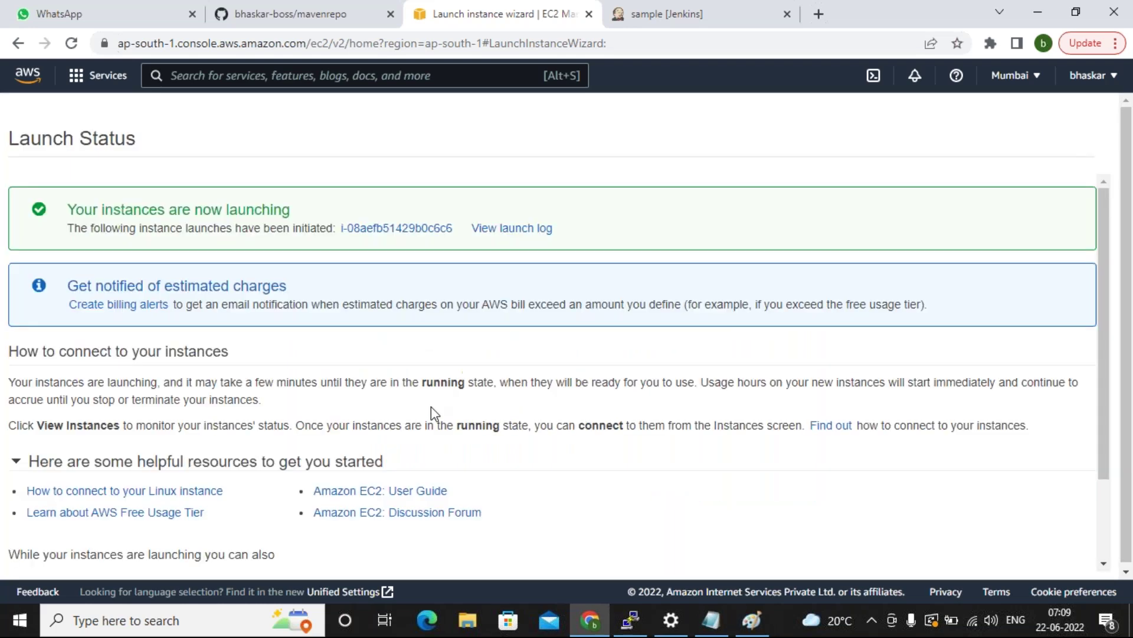
Go from the AWS console home to EC2 and open the running Instances list.
{"action": "left_click", "coordinate": [32, 77]}
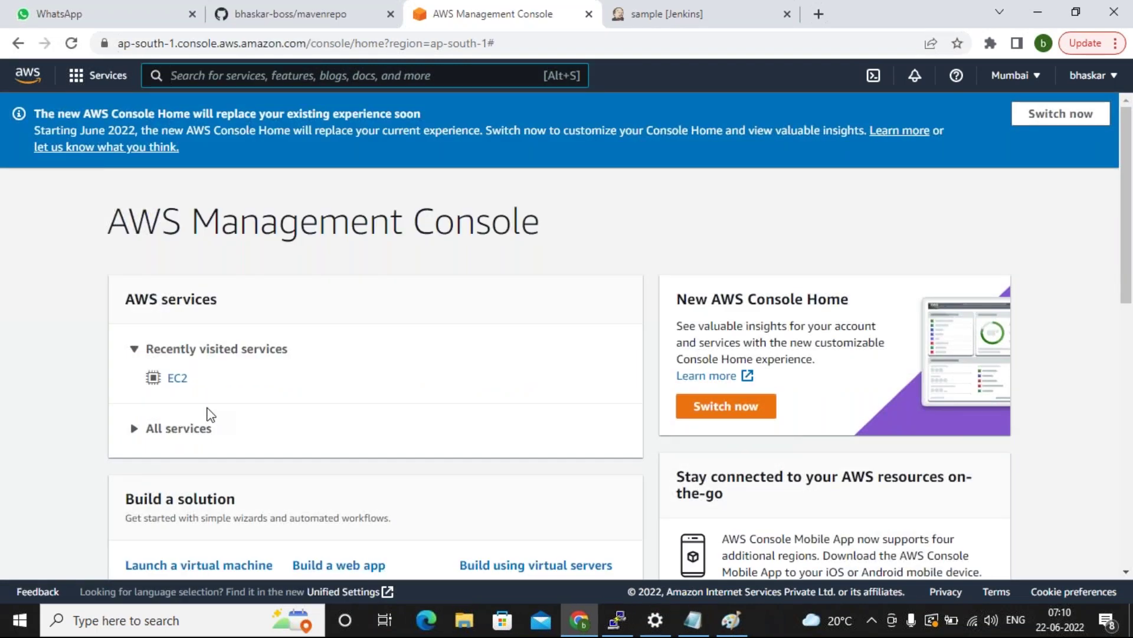
{"action": "left_click", "coordinate": [177, 380]}
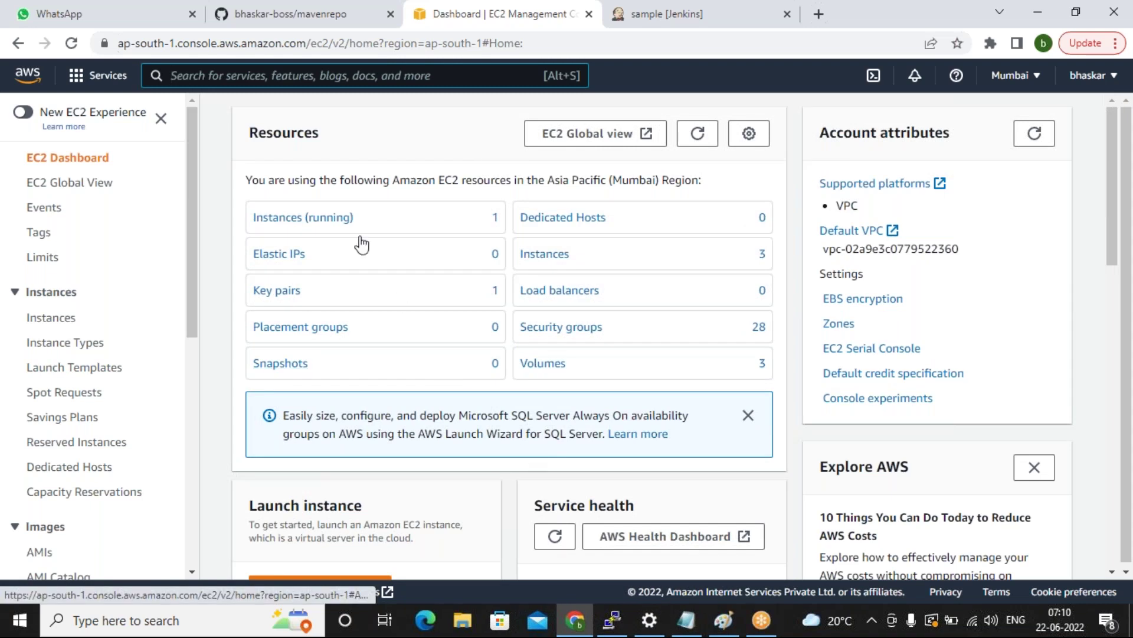
{"action": "left_click", "coordinate": [344, 219]}
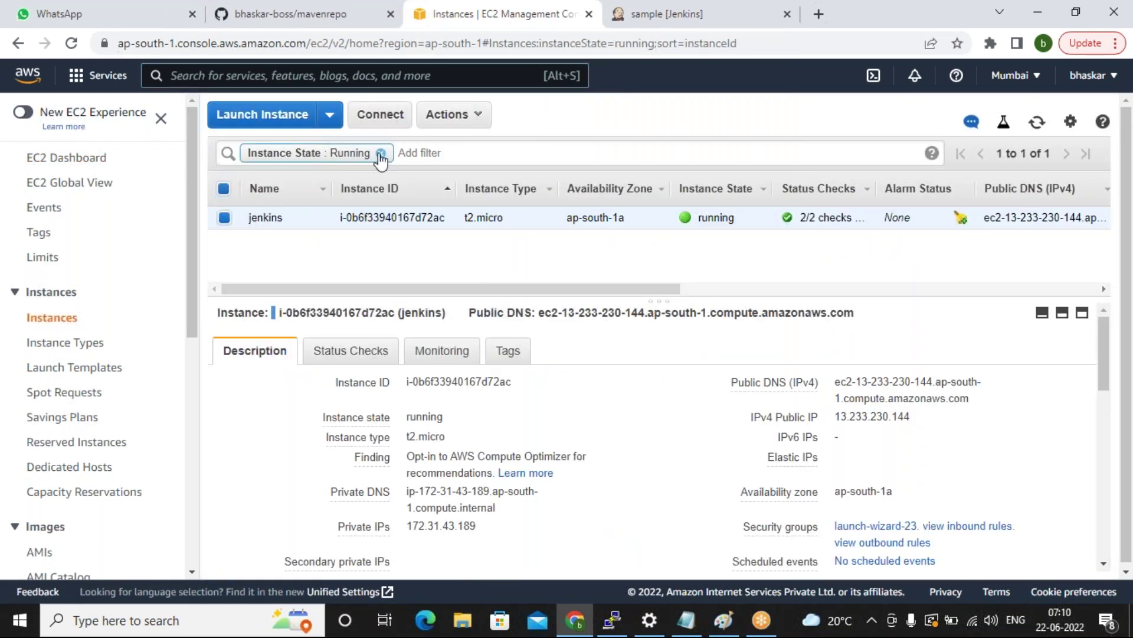
Clear the running filter, name the new instance 'Slave', and copy its IP 65.2.63.51.
{"action": "left_click", "coordinate": [381, 154]}
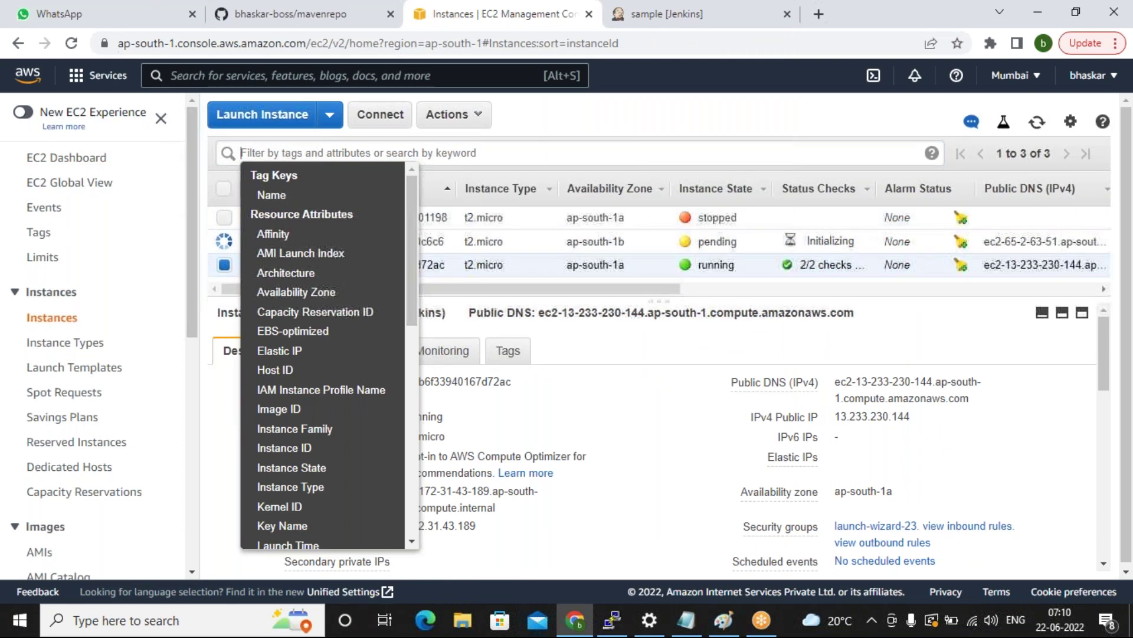
{"action": "left_click", "coordinate": [558, 334]}
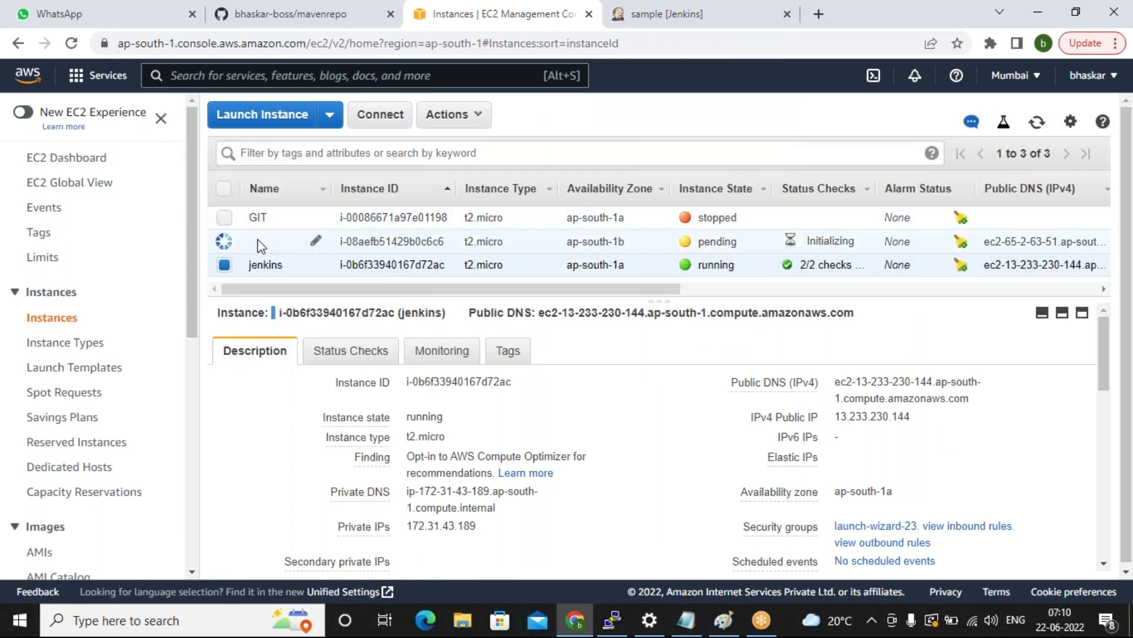
{"action": "left_click", "coordinate": [318, 242]}
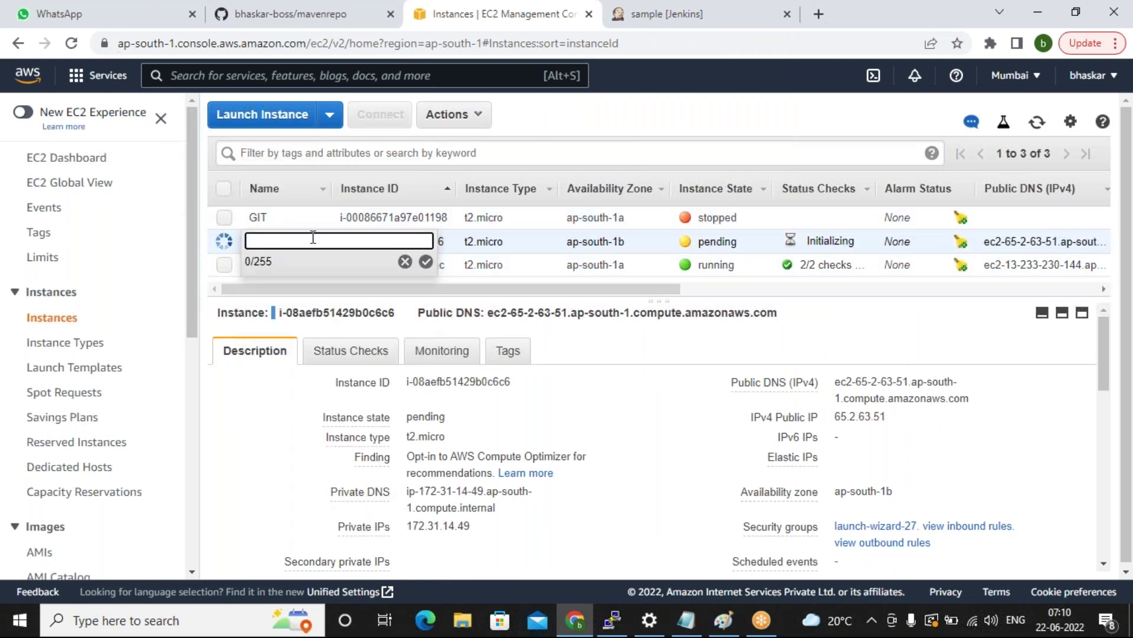
{"action": "type", "text": "Slave"}
{"action": "left_click", "coordinate": [427, 262]}
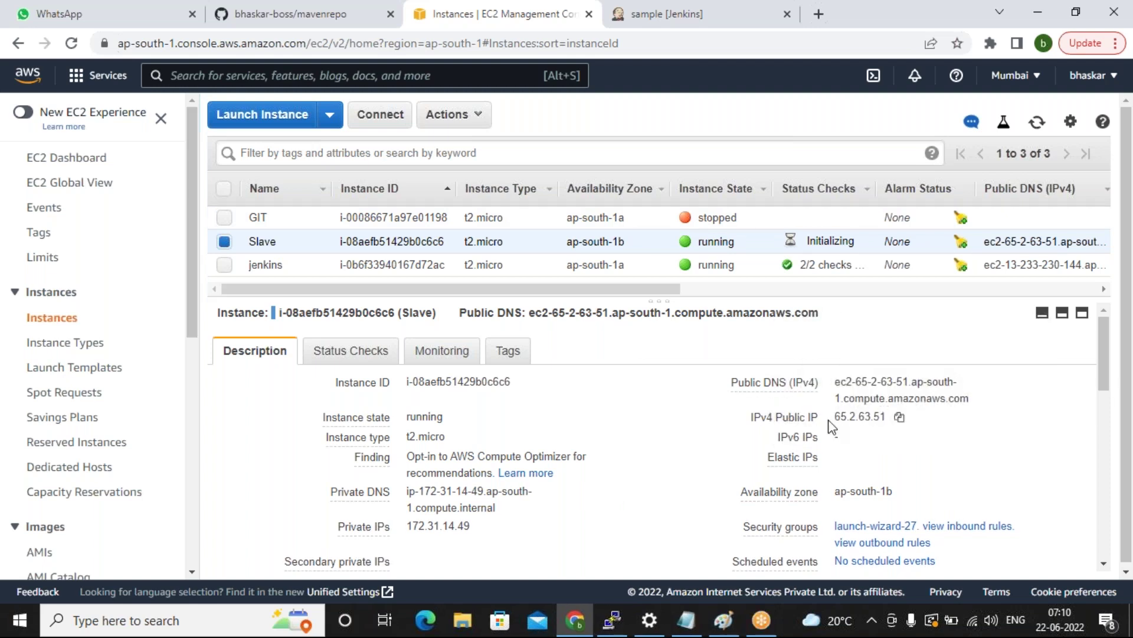
{"action": "left_click", "coordinate": [899, 418]}
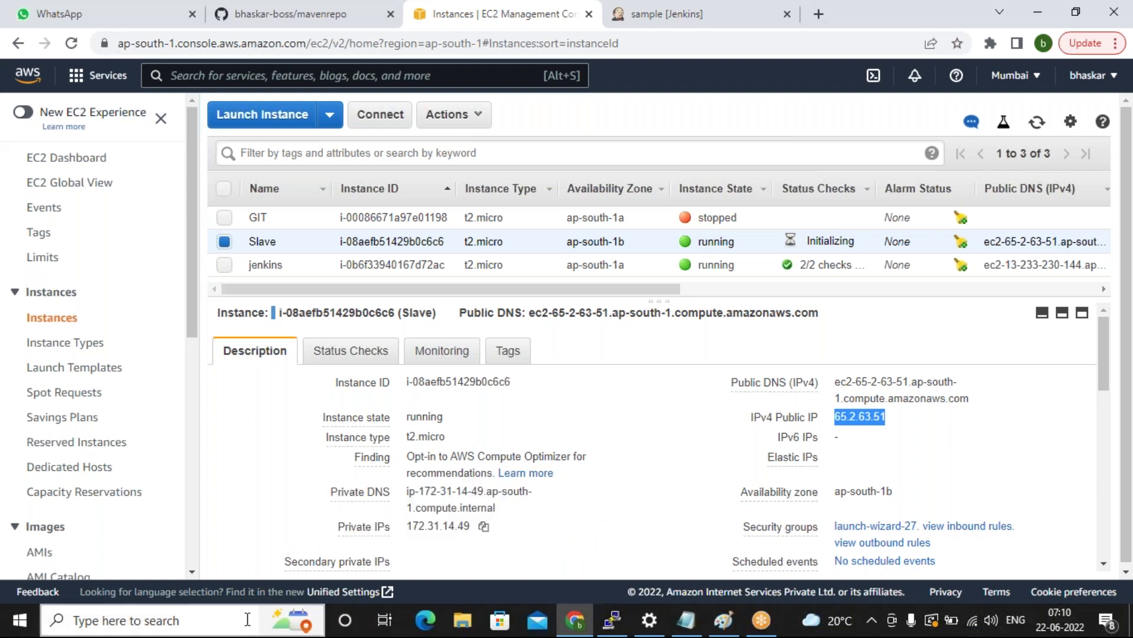
{"action": "left_click", "coordinate": [613, 620]}
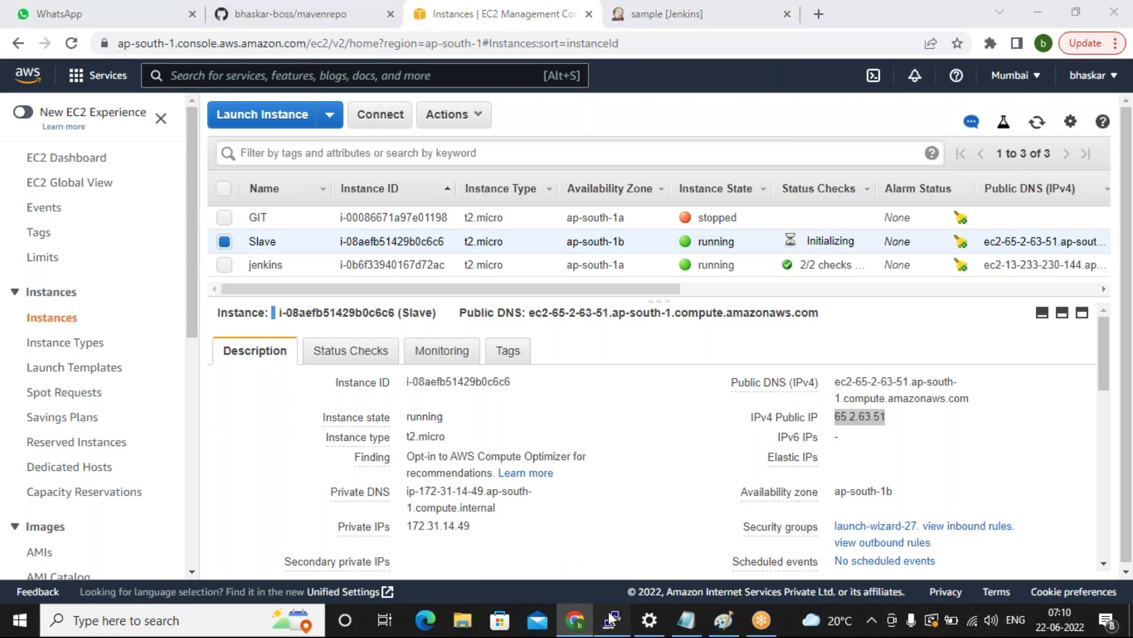
Start a new PuTTY SSH session to 65.2.63.51 and trust its host key.
{"action": "left_click", "coordinate": [9, 9]}
{"action": "left_click", "coordinate": [62, 195]}
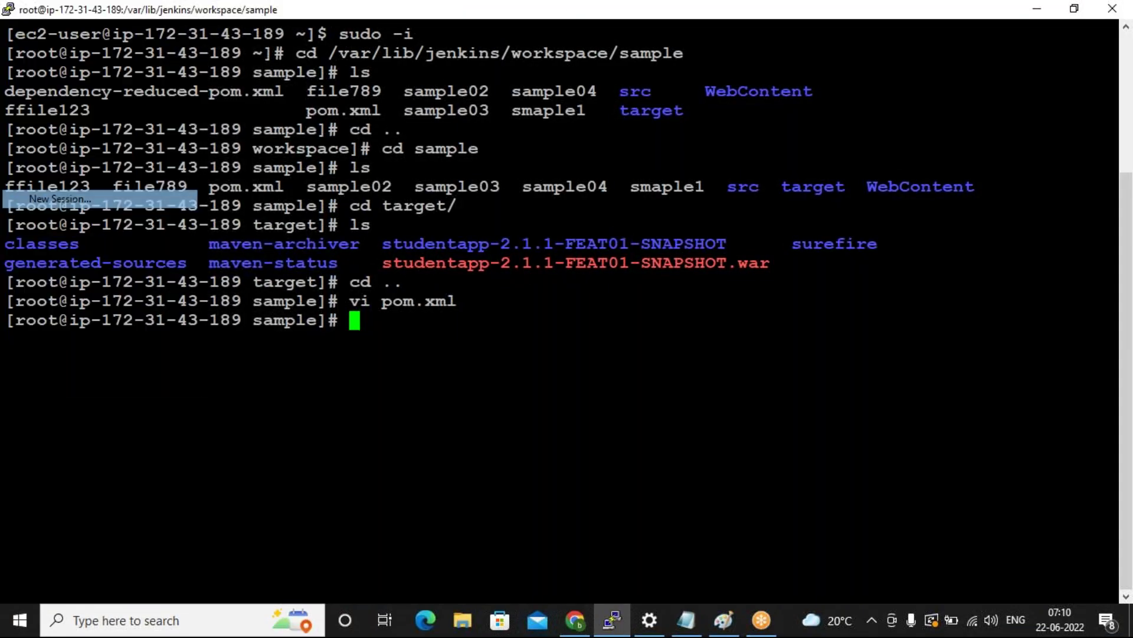
{"action": "key", "text": "ctrl+v"}
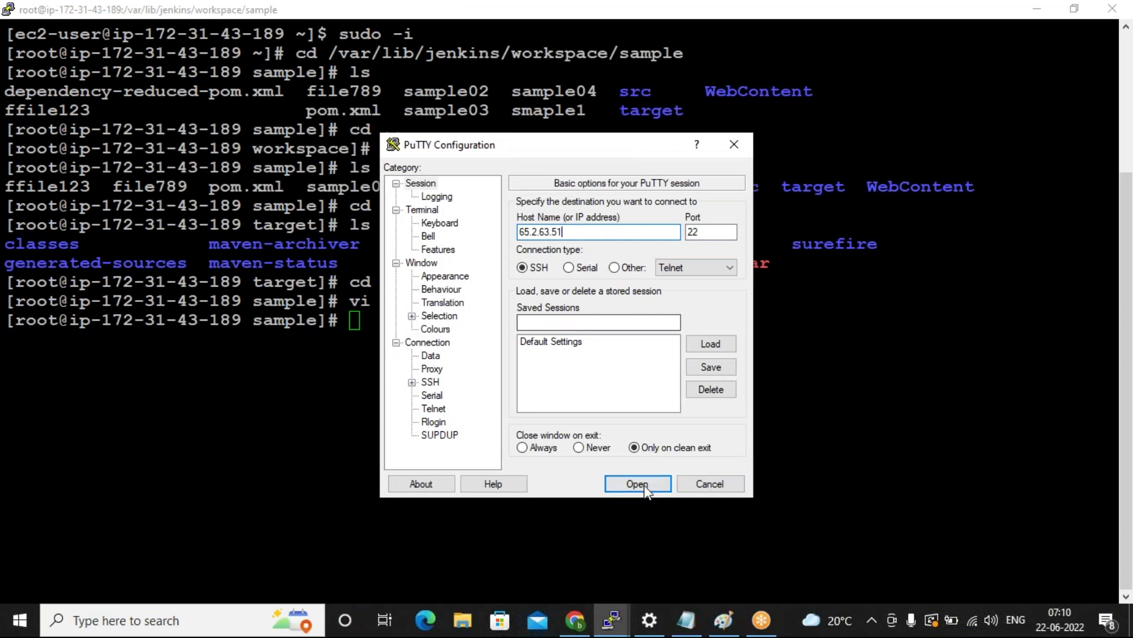
{"action": "left_click", "coordinate": [643, 484]}
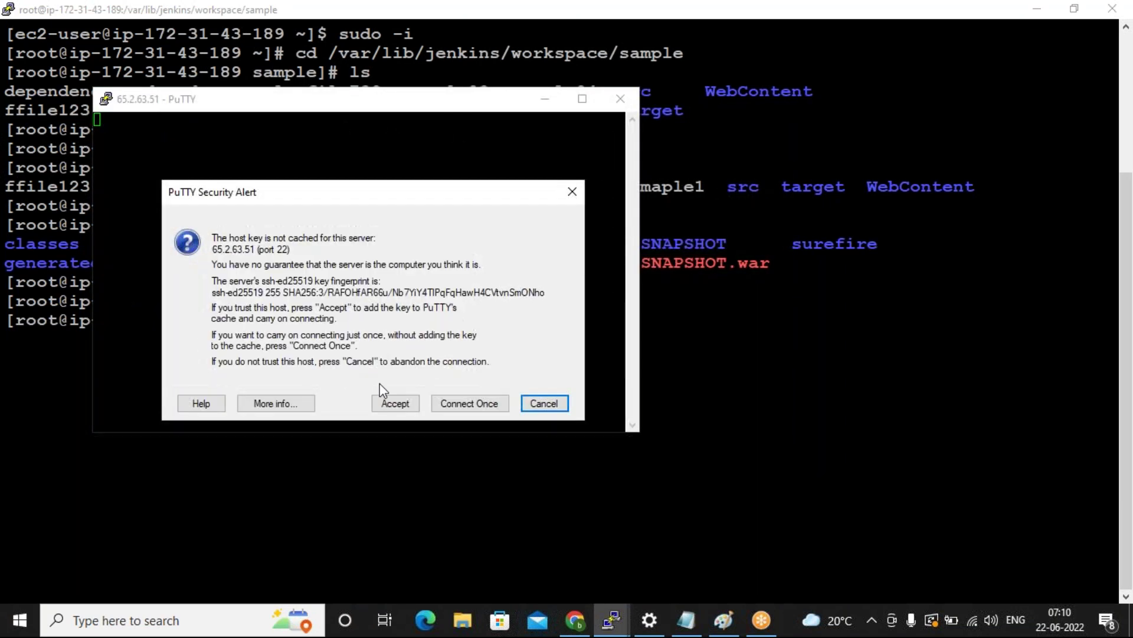
{"action": "left_click", "coordinate": [395, 403]}
Log in as ec2-user, become root with sudo -i, and clear the screen.
{"action": "type", "text": "e"}
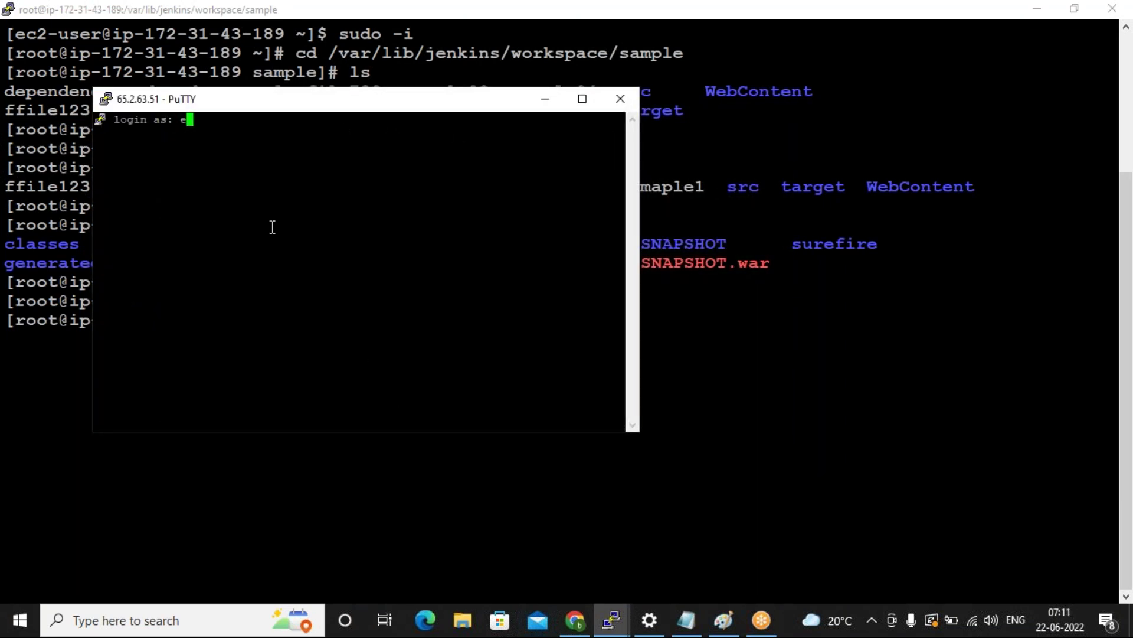
{"action": "type", "text": "c2-user"}
{"action": "key", "text": "Return"}
{"action": "type", "text": "s"}
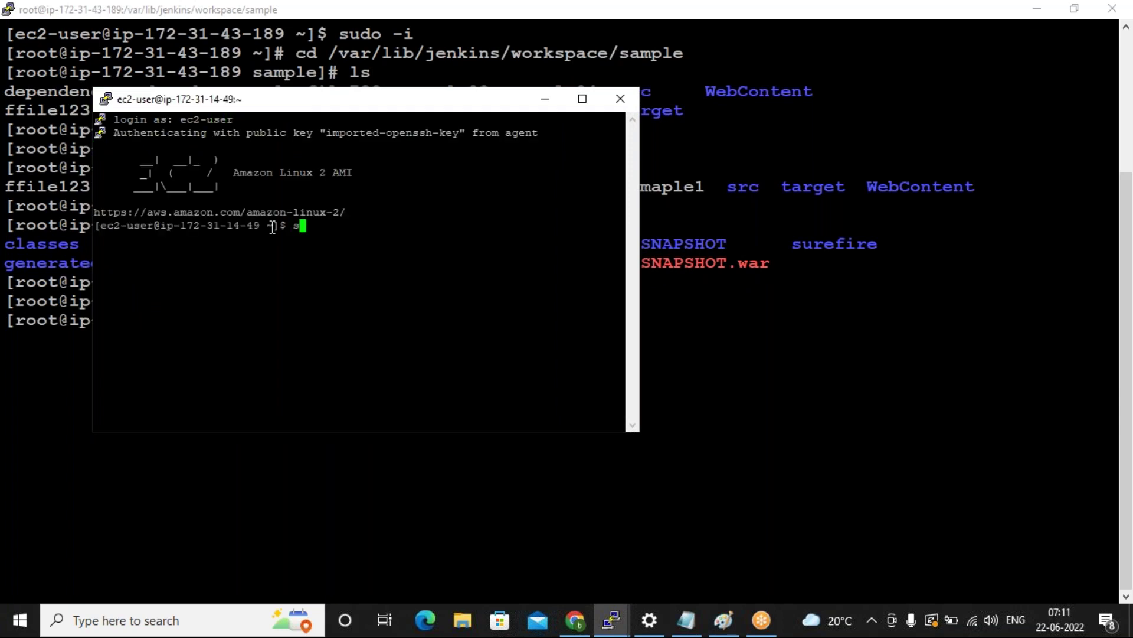
{"action": "type", "text": "udo -i"}
{"action": "key", "text": "Return"}
{"action": "type", "text": "clear"}
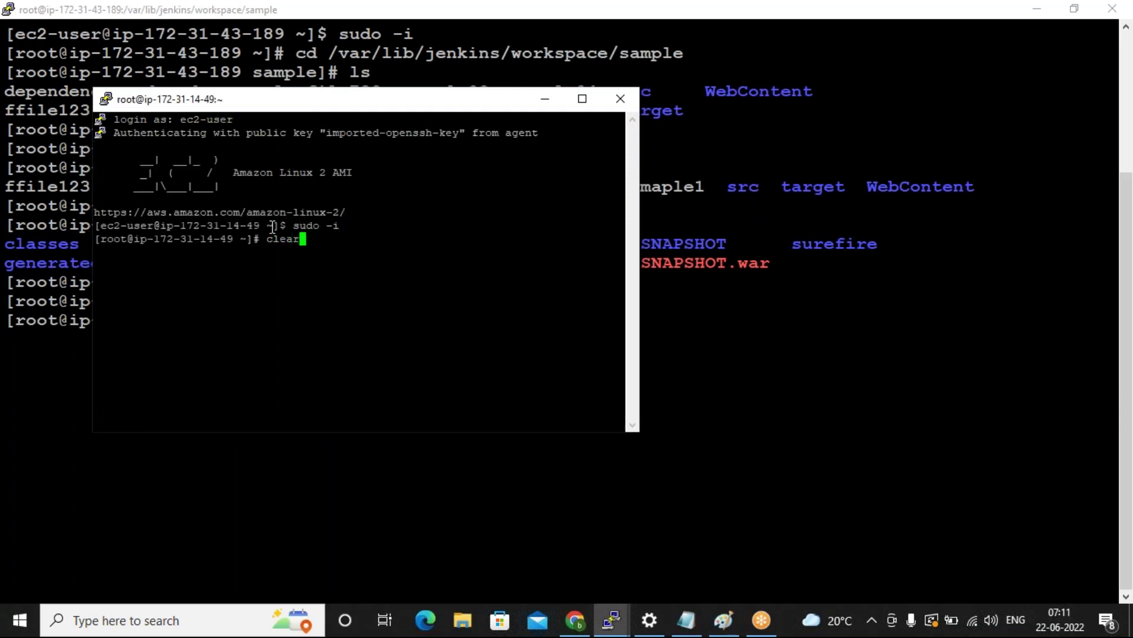
{"action": "key", "text": "Return"}
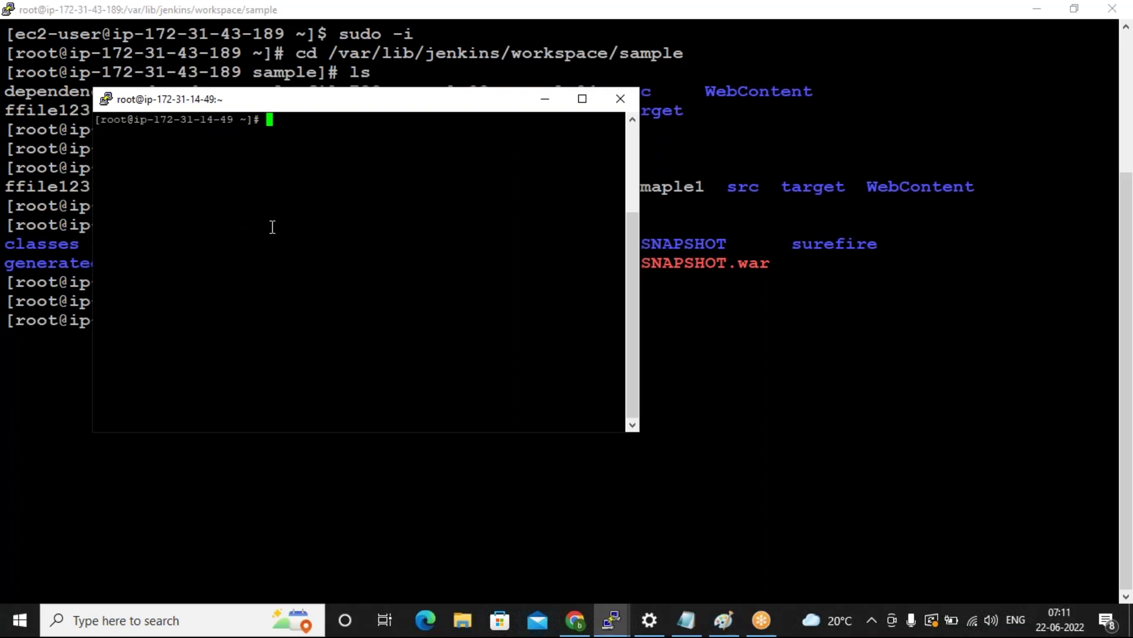
Change this session's terminal font to bold 16-point and apply it.
{"action": "left_click", "coordinate": [106, 103]}
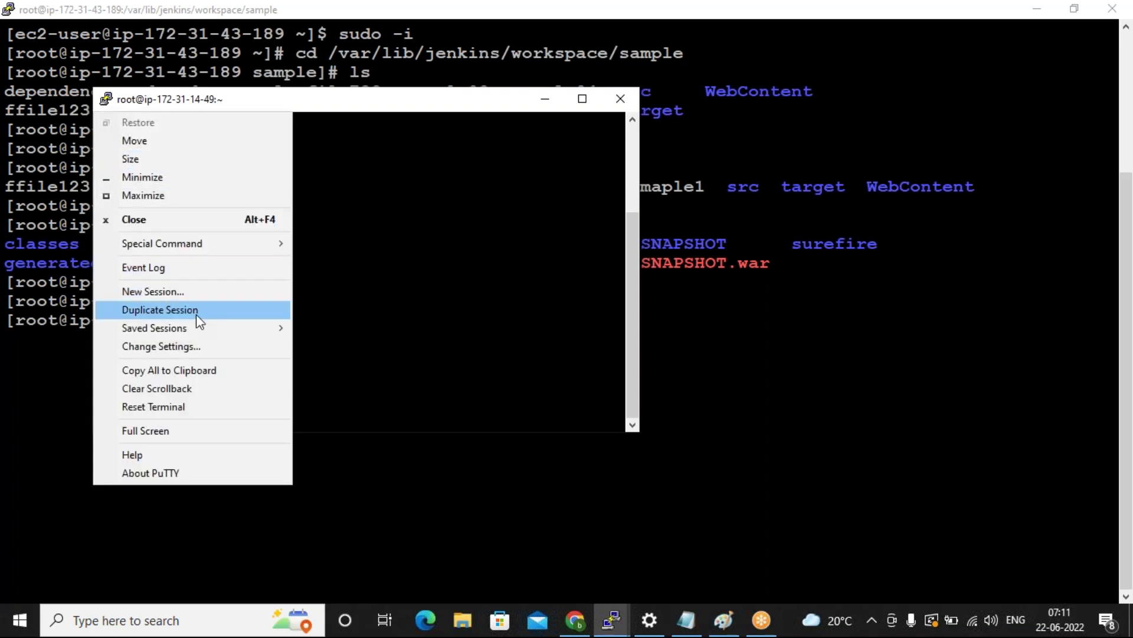
{"action": "left_click", "coordinate": [195, 353]}
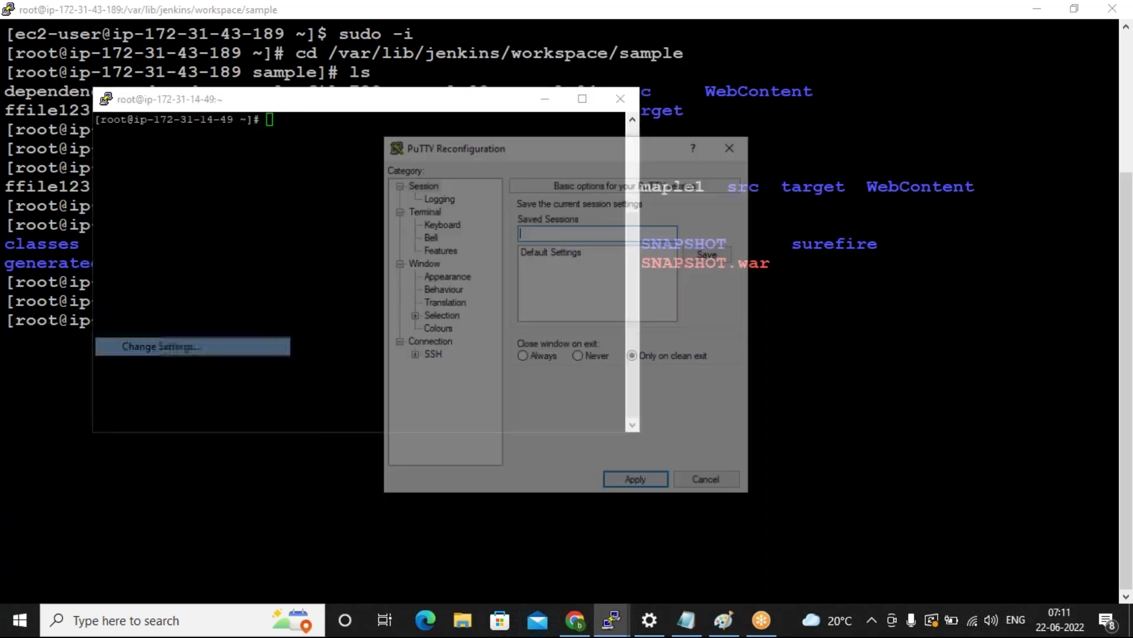
{"action": "left_click", "coordinate": [448, 277]}
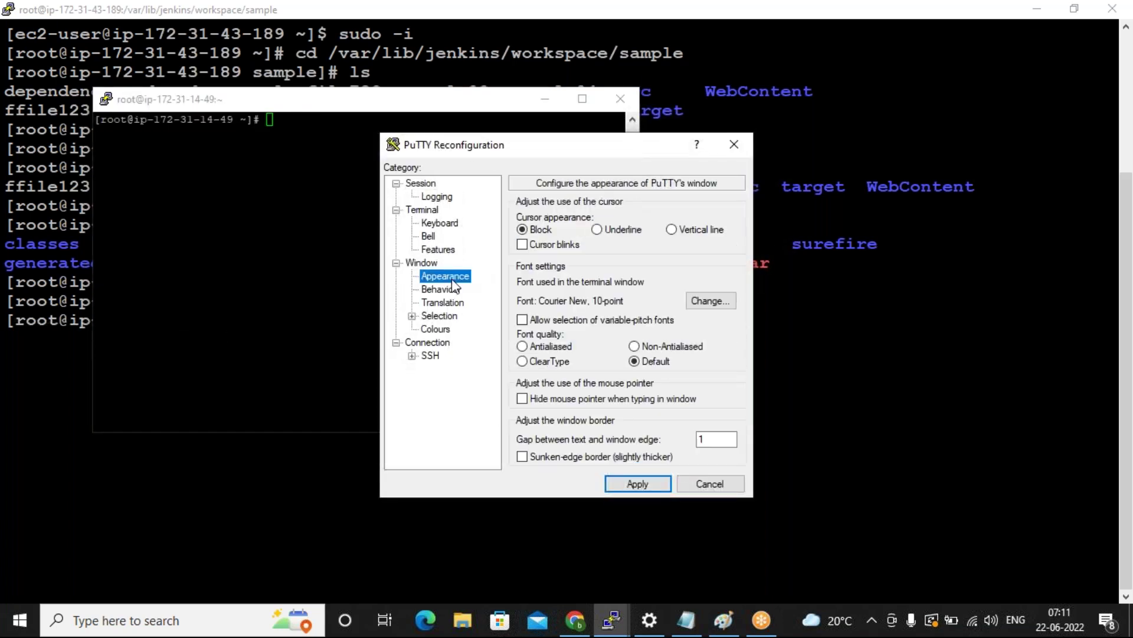
{"action": "left_click", "coordinate": [714, 303]}
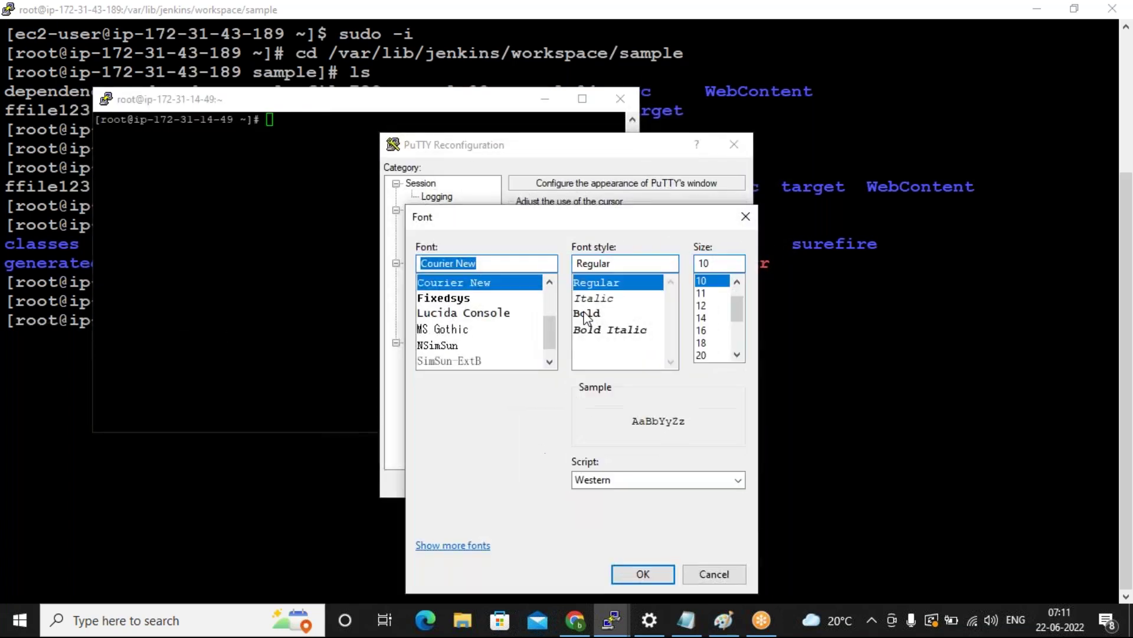
{"action": "left_click", "coordinate": [596, 313]}
{"action": "left_click", "coordinate": [710, 332]}
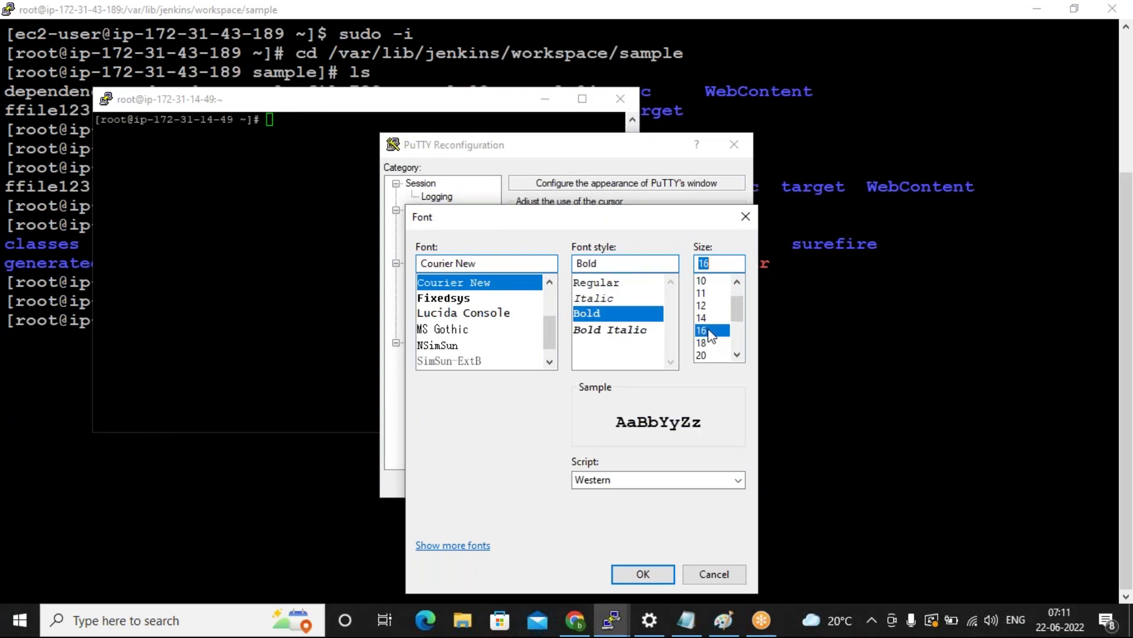
{"action": "left_click", "coordinate": [648, 574]}
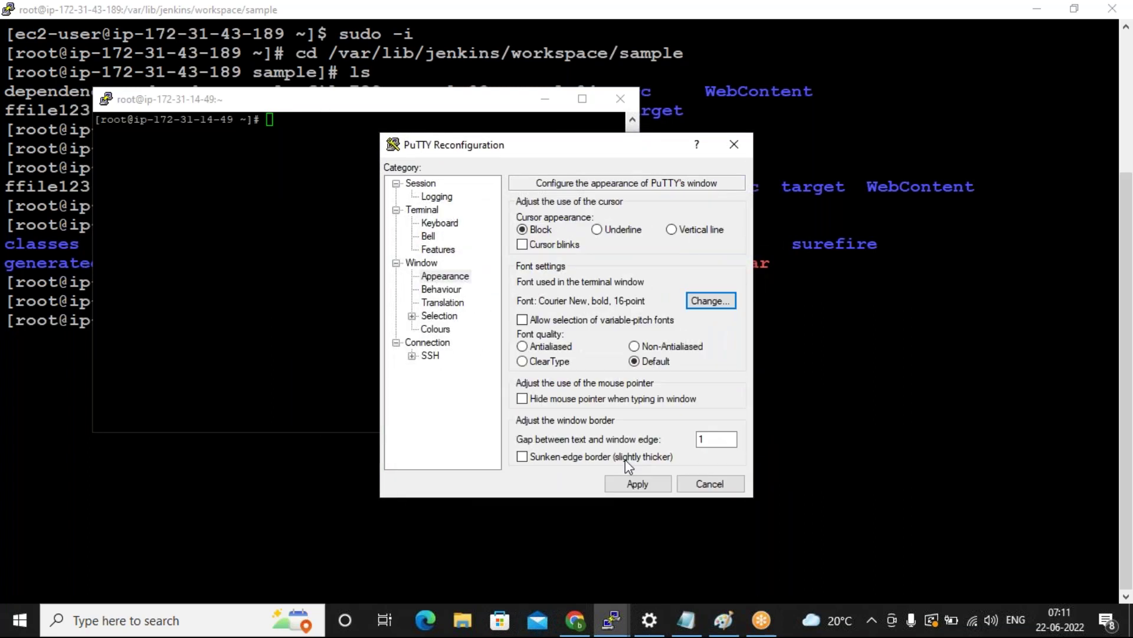
{"action": "left_click", "coordinate": [636, 485]}
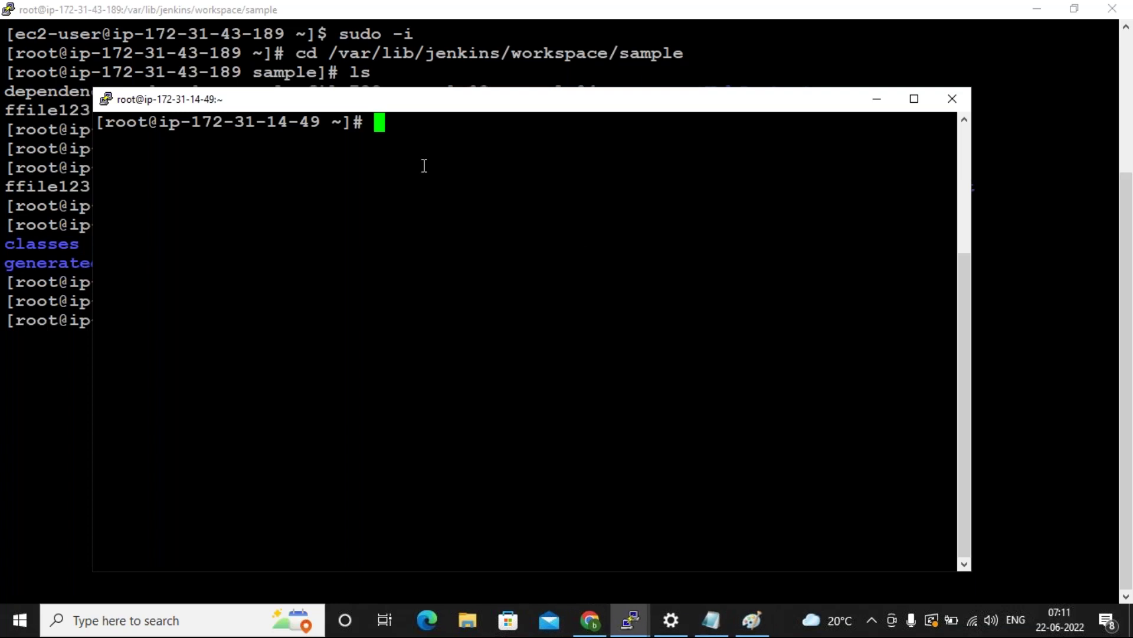
Run 'hostname slave' and 'sudo -i' for a root@slave prompt, then bring the Jenkins terminal forward.
{"action": "type", "text": "hosthos"}
{"action": "key", "text": "BackSpace"}
{"action": "key", "text": "BackSpace"}
{"action": "key", "text": "BackSpace"}
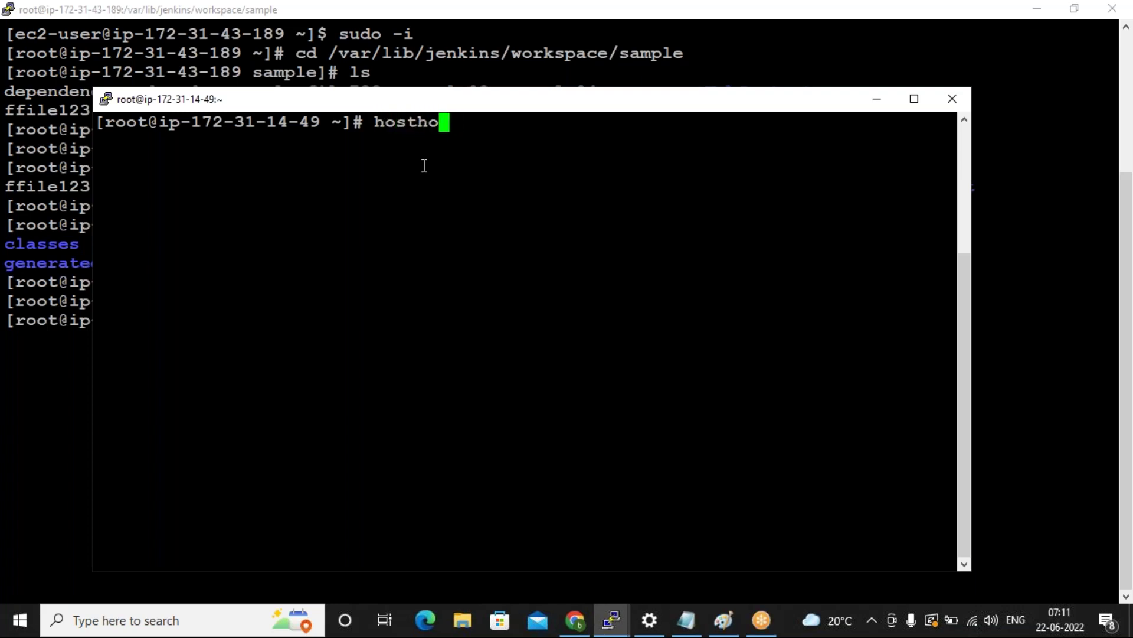
{"action": "type", "text": "name"}
{"action": "type", "text": "slave"}
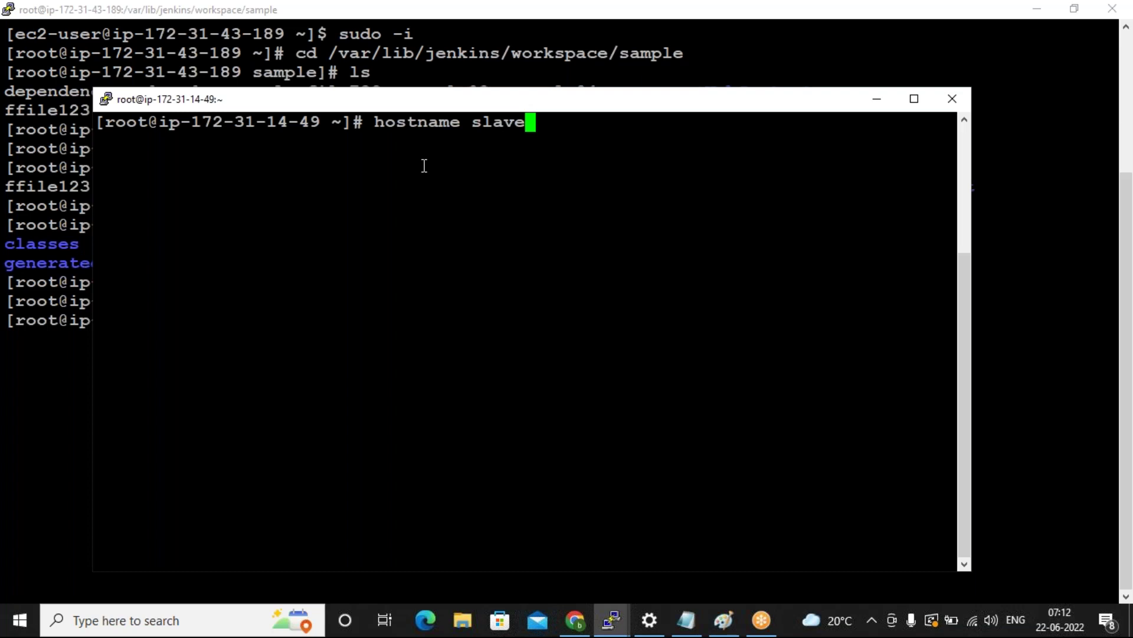
{"action": "key", "text": "Return"}
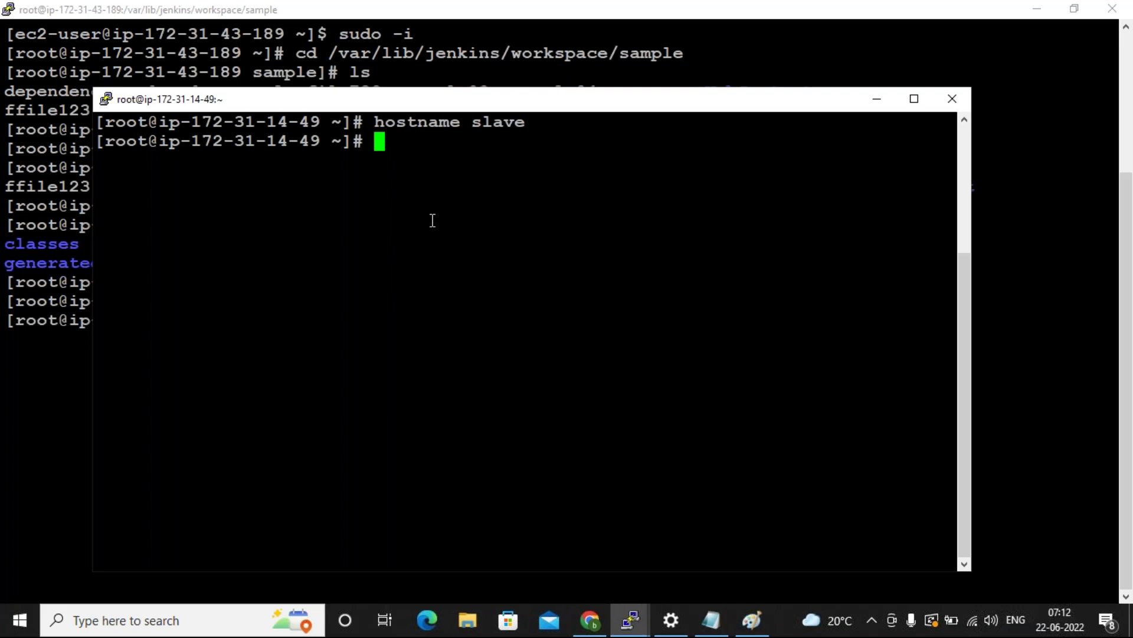
{"action": "type", "text": "sudo -i"}
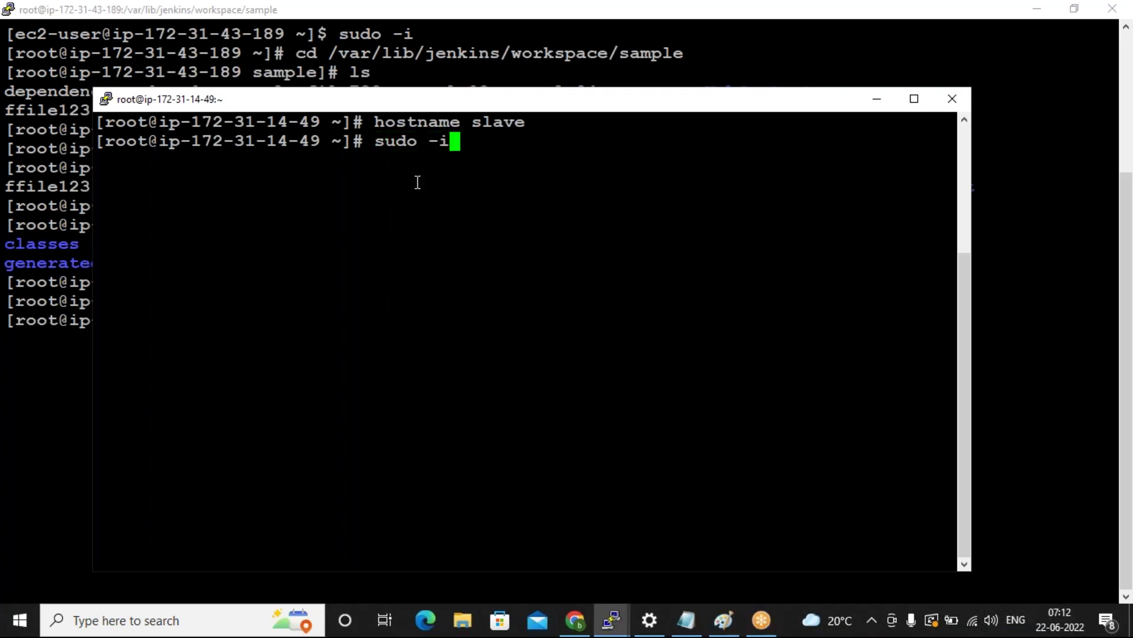
{"action": "key", "text": "Return"}
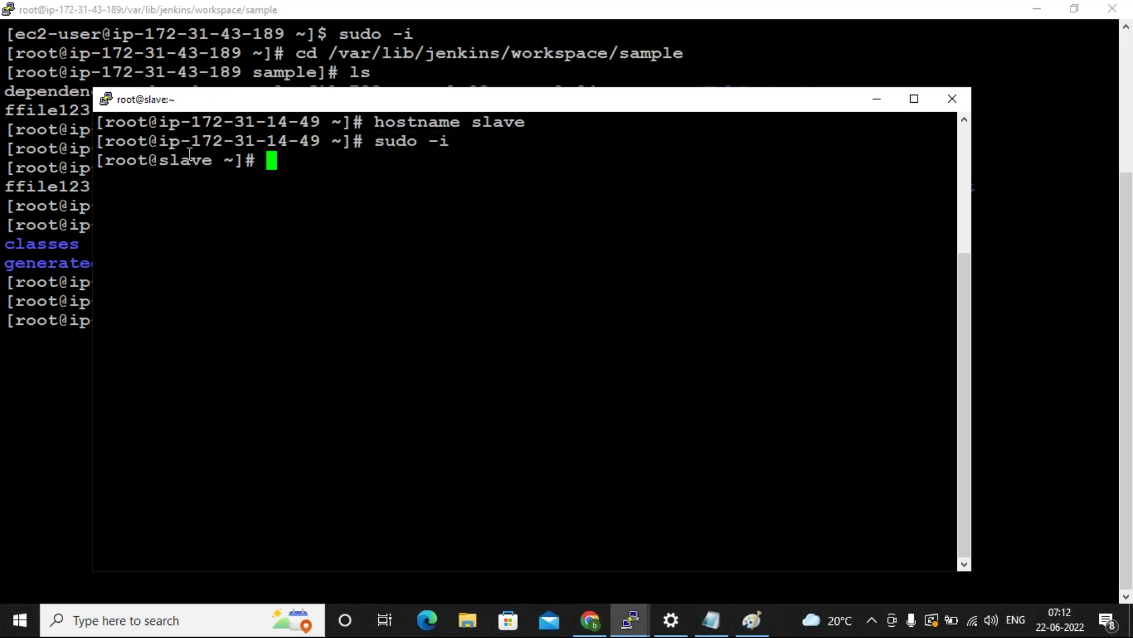
{"action": "left_click", "coordinate": [64, 361]}
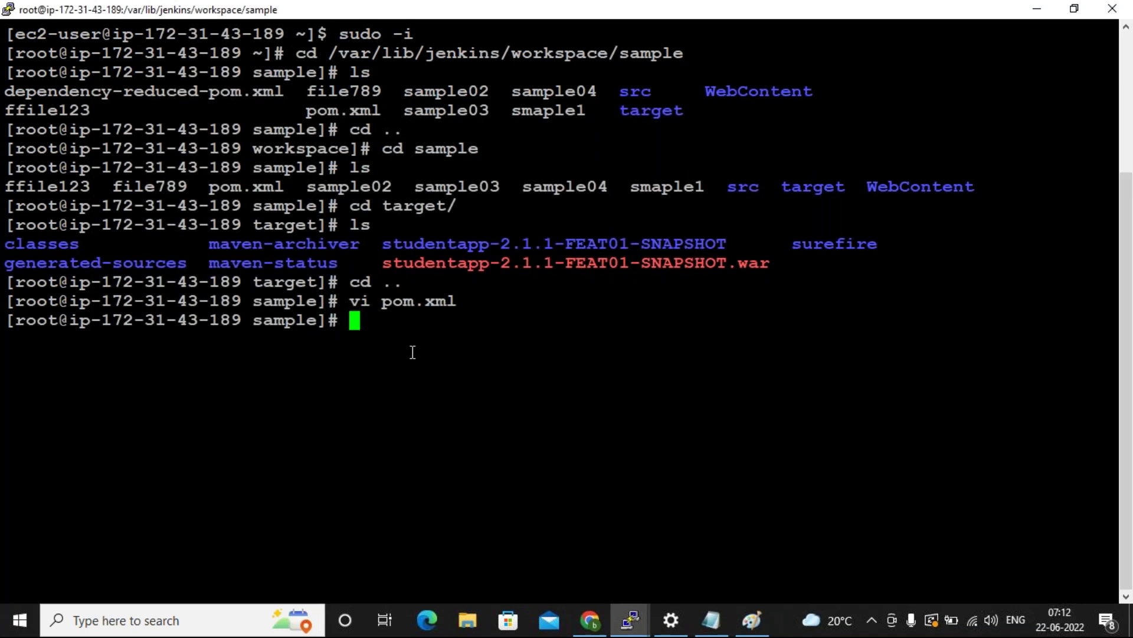
Run 'hostname jenkins', 'sudo -i' and 'clear' on the master server for a clean root@jenkins prompt.
{"action": "type", "text": "hoat"}
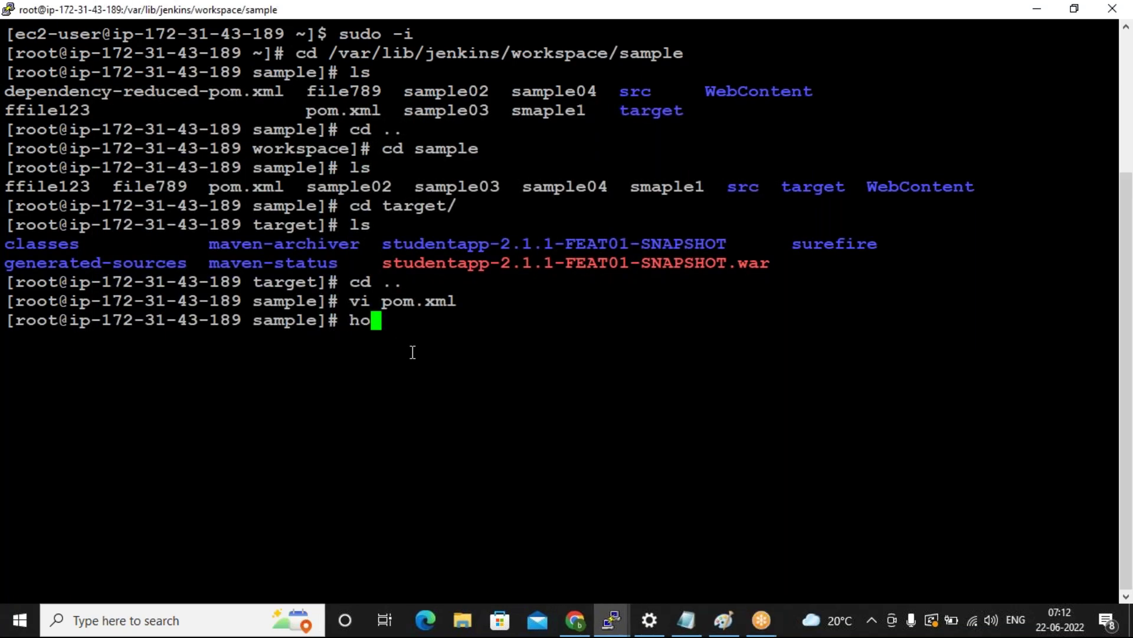
{"action": "key", "text": "BackSpace"}
{"action": "key", "text": "BackSpace"}
{"action": "type", "text": "stname "}
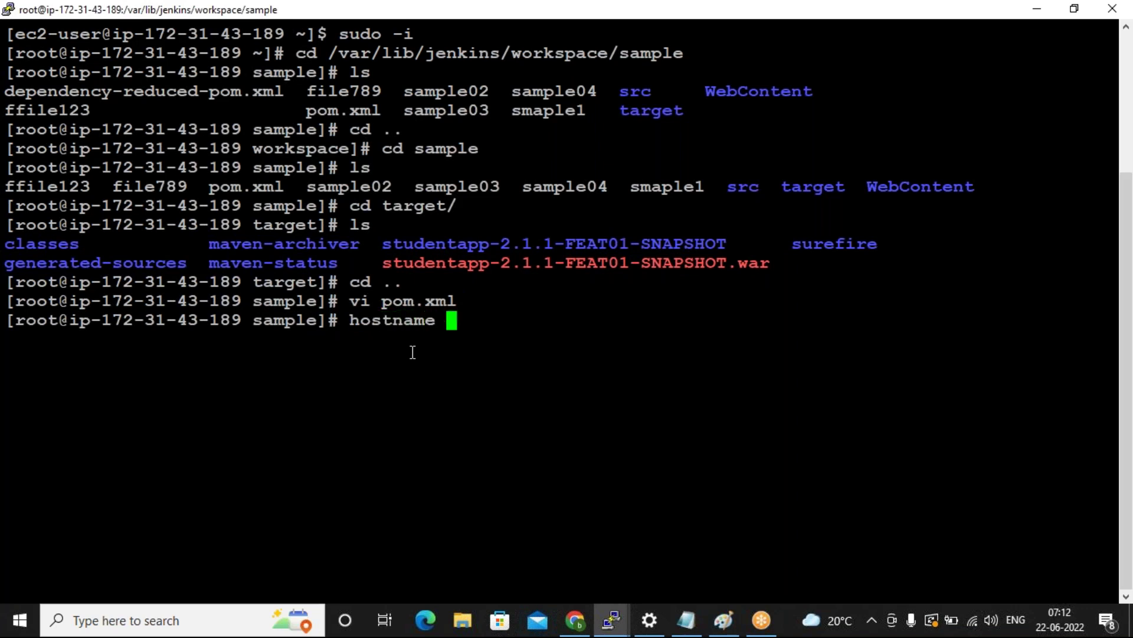
{"action": "type", "text": "jenkins"}
{"action": "key", "text": "Return"}
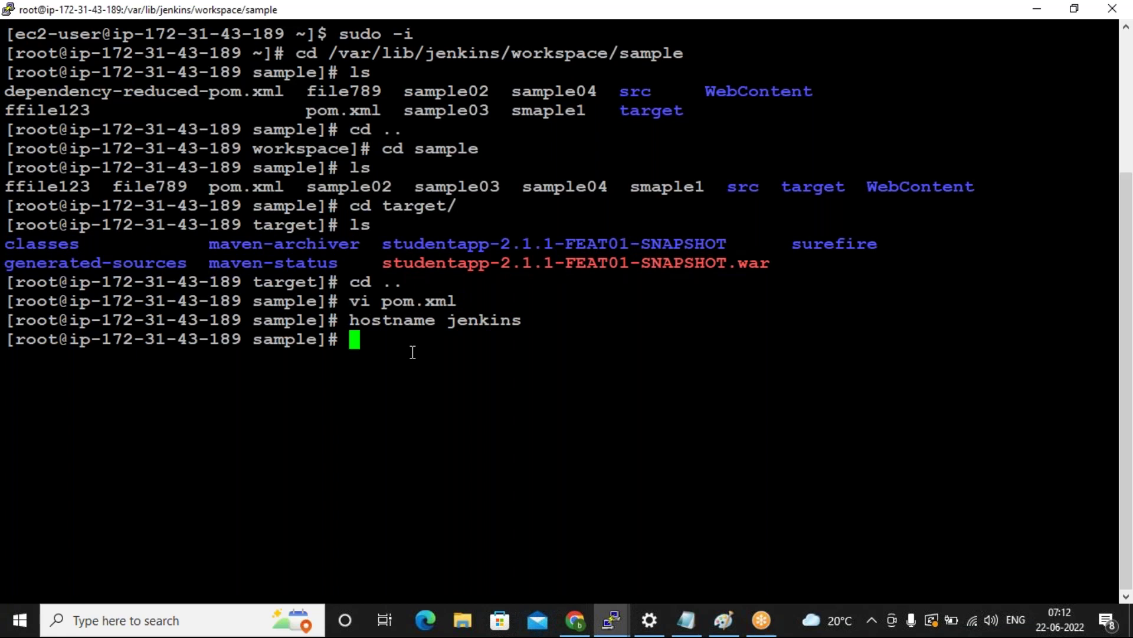
{"action": "type", "text": "sudo -i"}
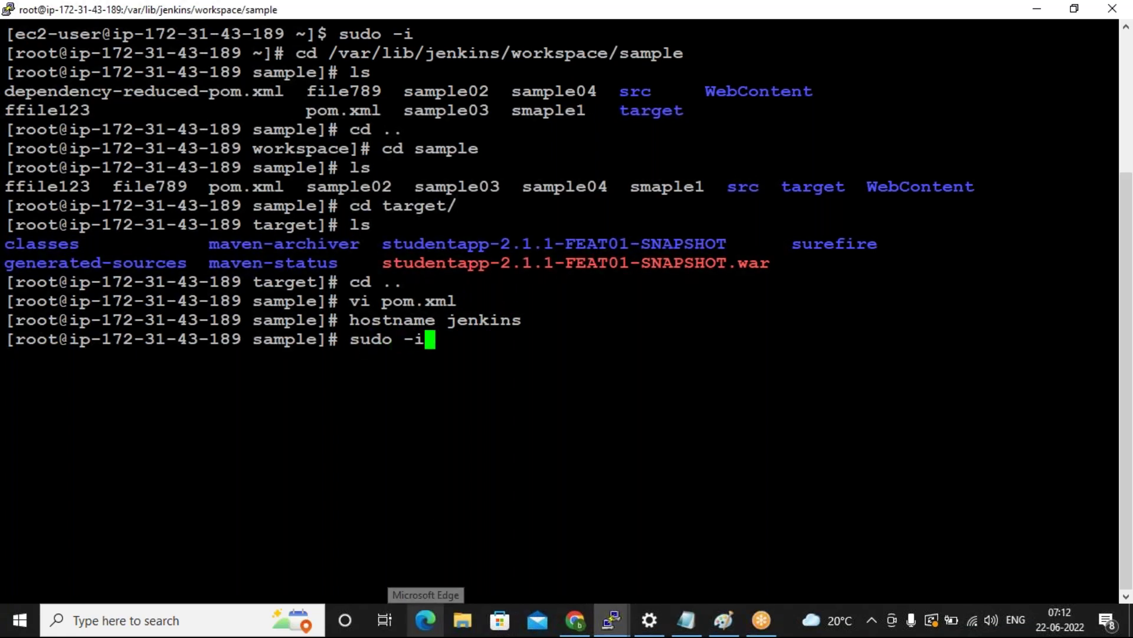
{"action": "key", "text": "Return"}
{"action": "type", "text": "clear"}
{"action": "key", "text": "Return"}
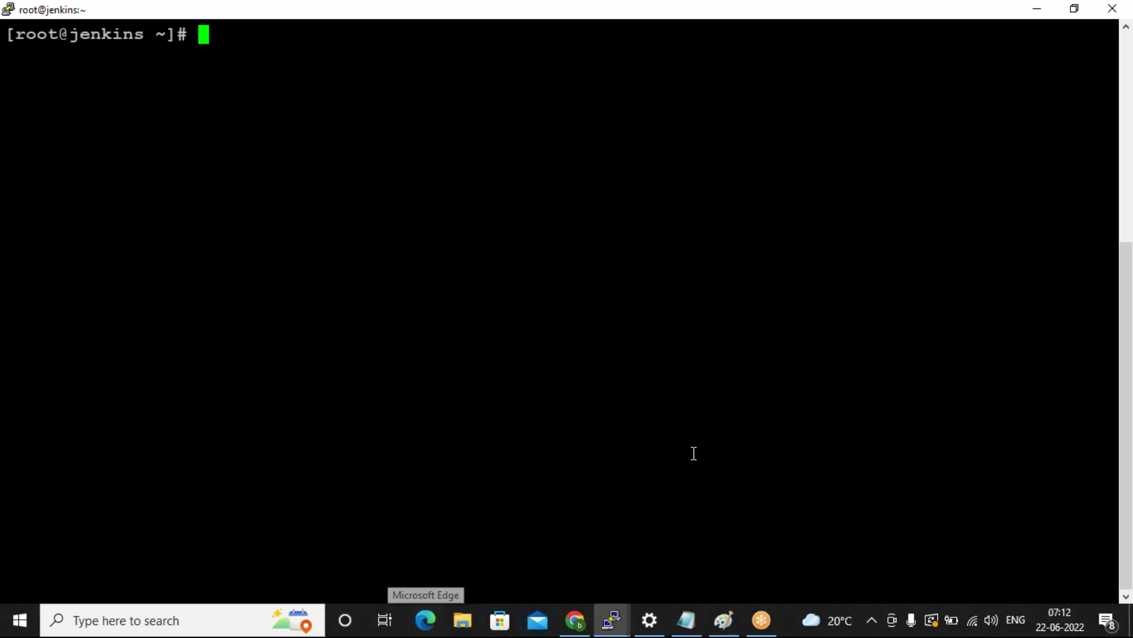
{"action": "left_click", "coordinate": [617, 624]}
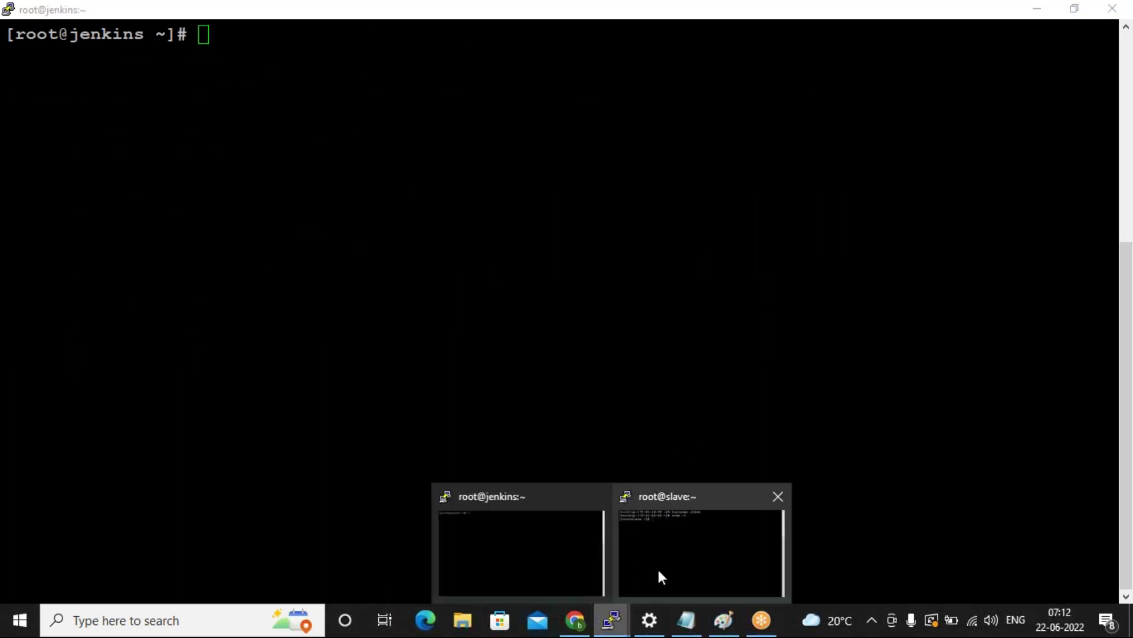
Bring the root@slave terminal in front, glance at the EC2 instances list, and clear the slave screen.
{"action": "mouse_move", "coordinate": [657, 568]}
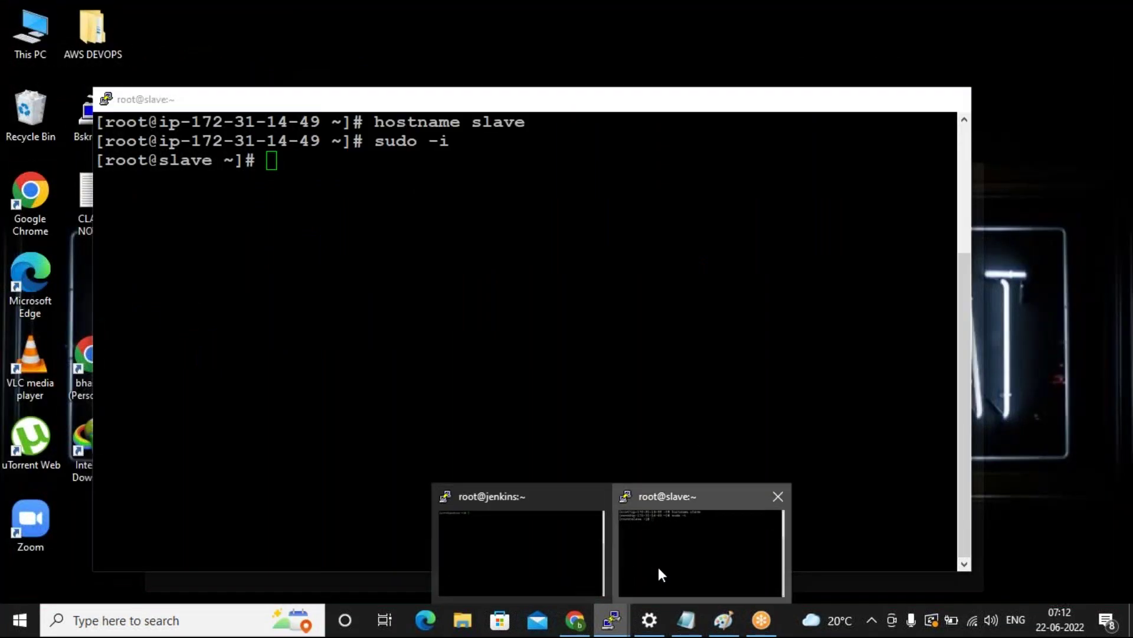
{"action": "left_click", "coordinate": [658, 569]}
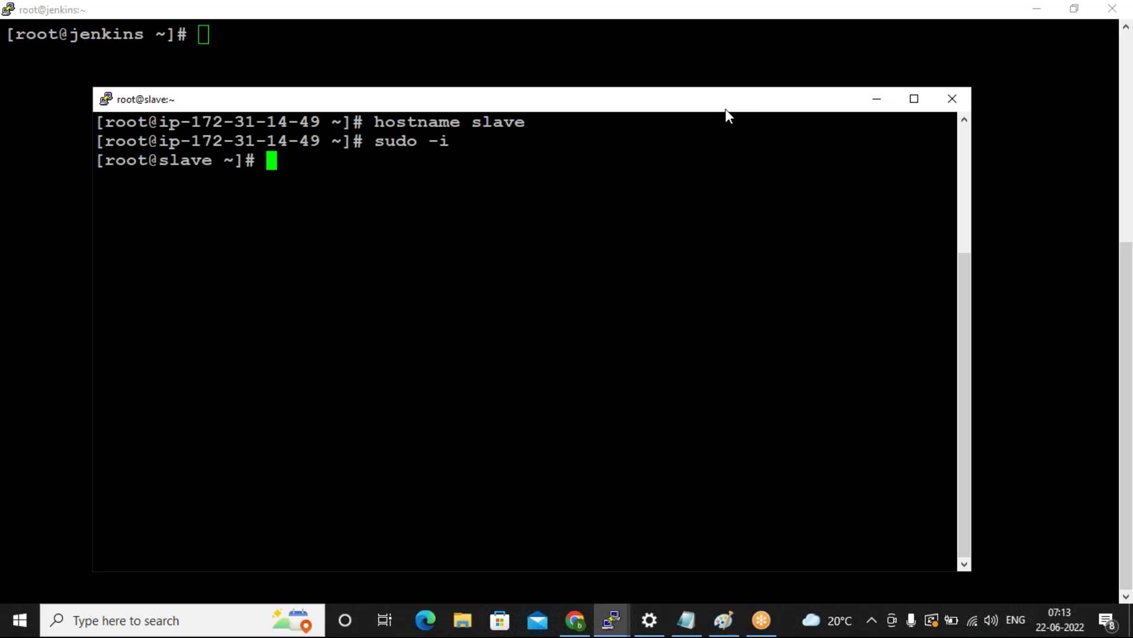
{"action": "left_click", "coordinate": [839, 11]}
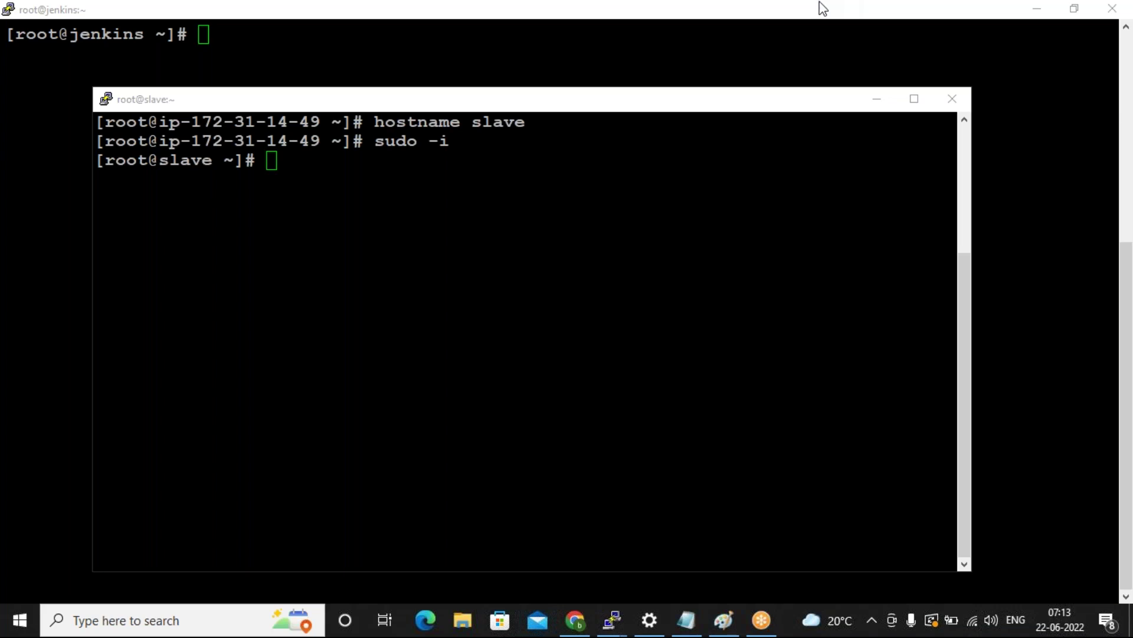
{"action": "left_click", "coordinate": [573, 139]}
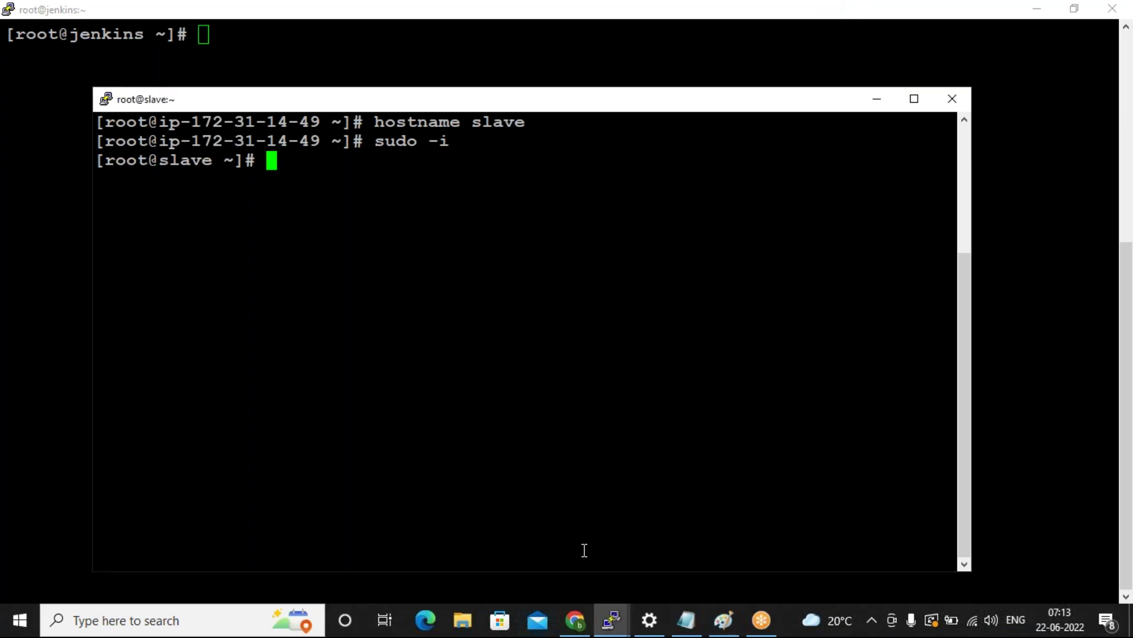
{"action": "left_click", "coordinate": [578, 626]}
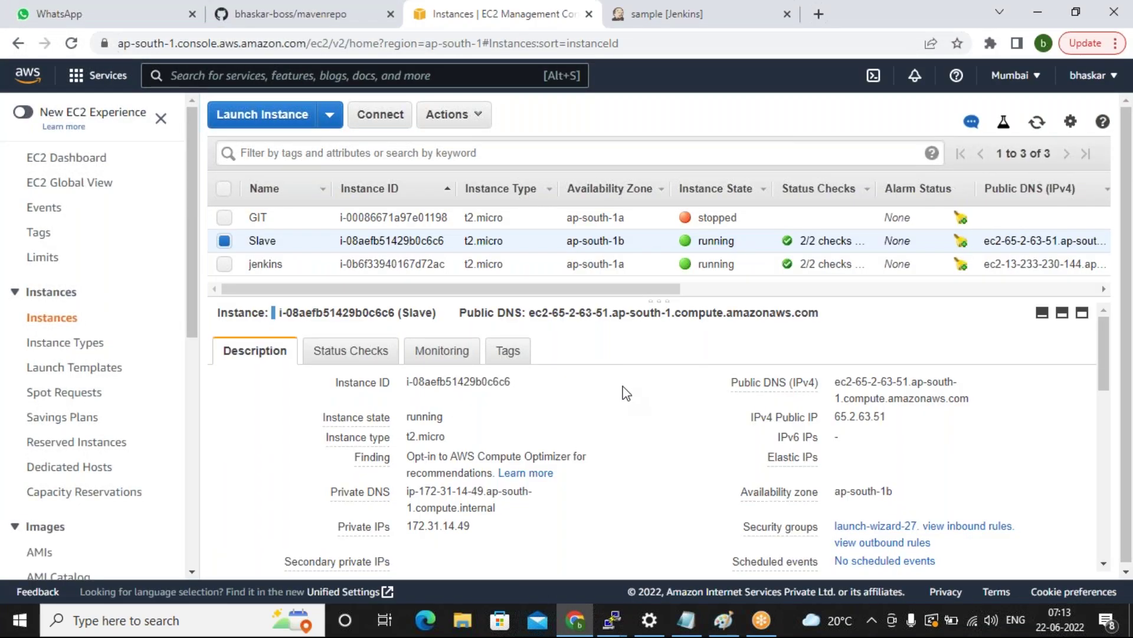
{"action": "left_click", "coordinate": [578, 619]}
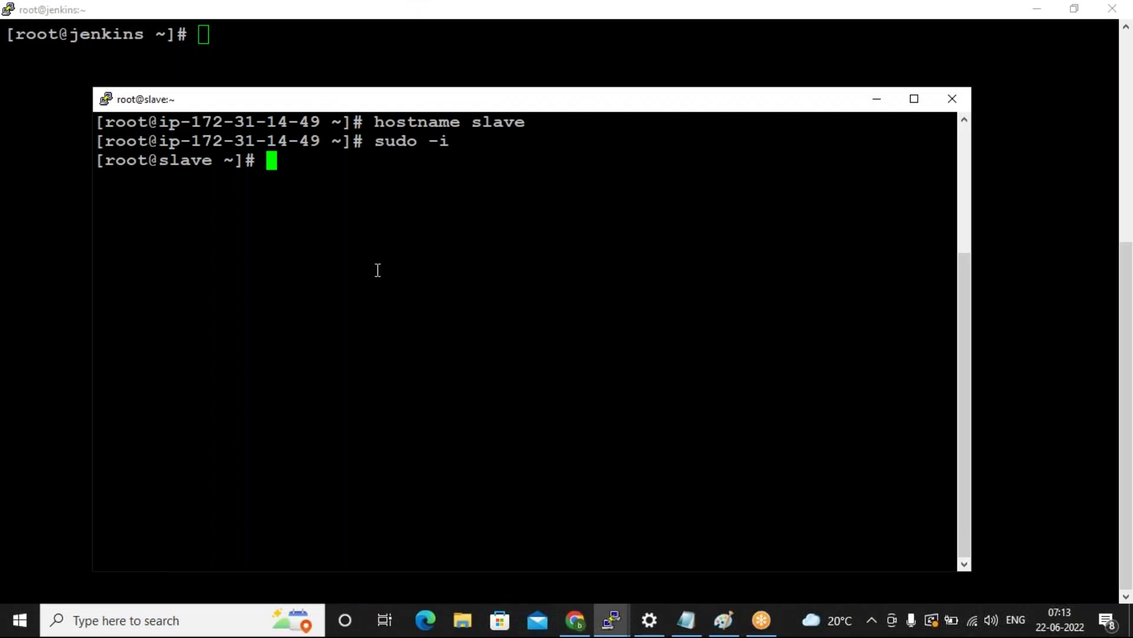
{"action": "type", "text": "clear"}
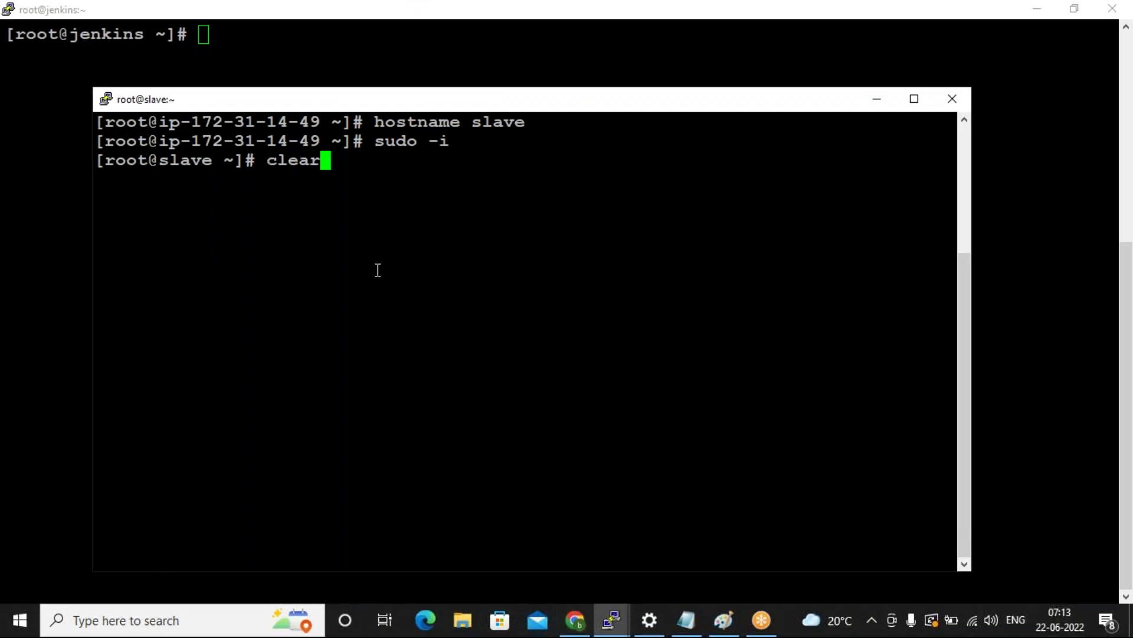
{"action": "key", "text": "Return"}
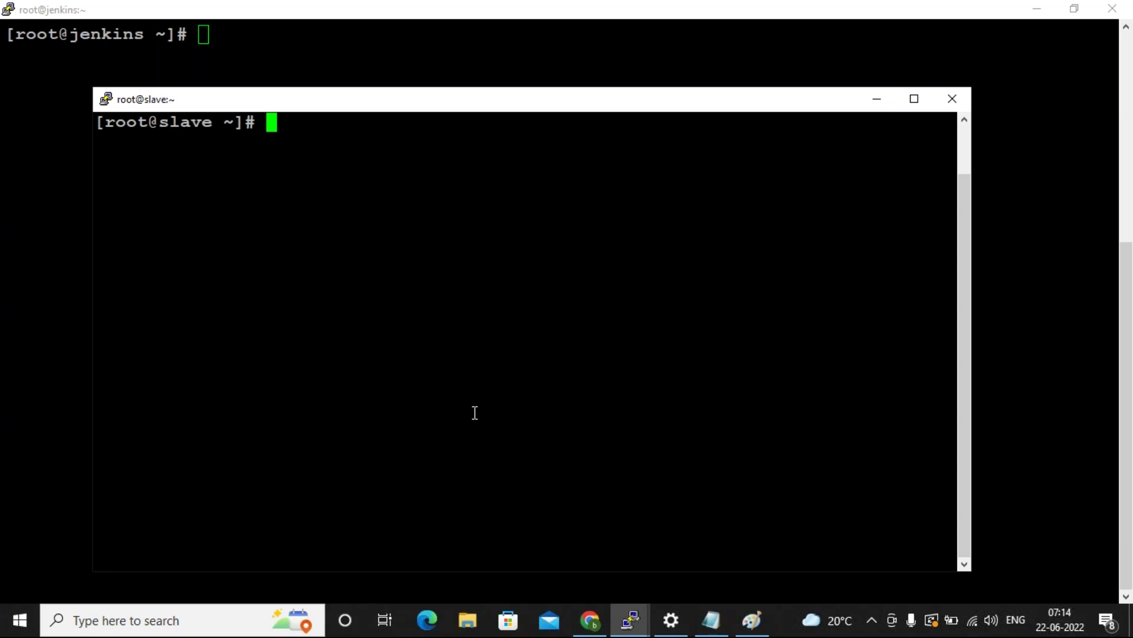
Shrink the jenkins terminal, move the slave terminal aside, and switch to Paint's Text tool.
{"action": "left_click", "coordinate": [1066, 10]}
{"action": "left_click", "coordinate": [788, 255]}
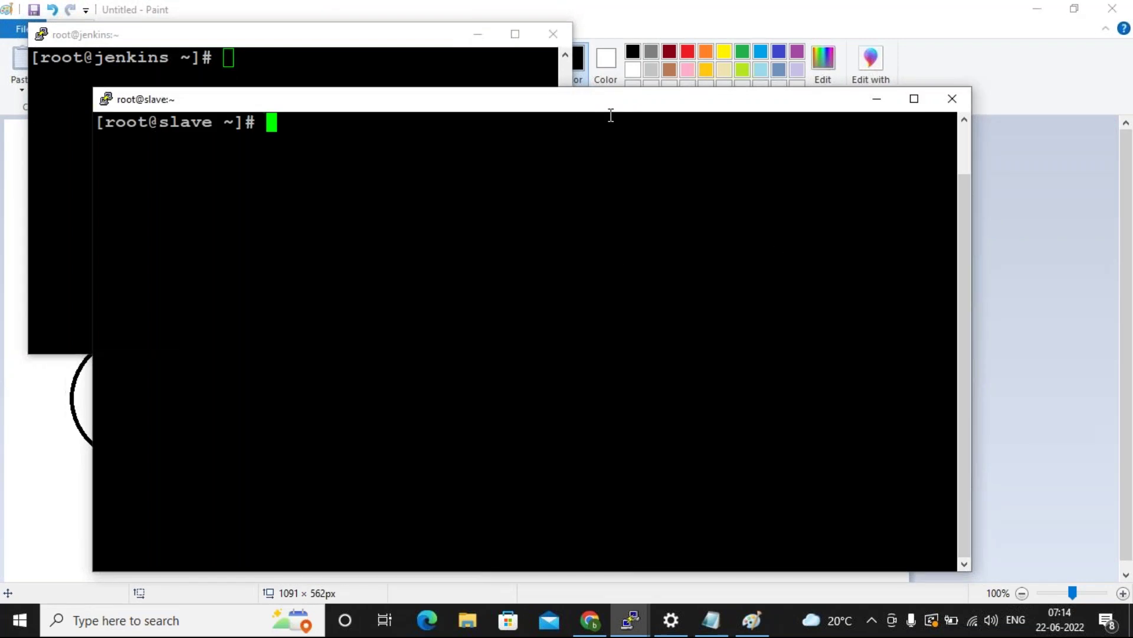
{"action": "left_click_drag", "start_coordinate": [464, 107], "coordinate": [806, 62]}
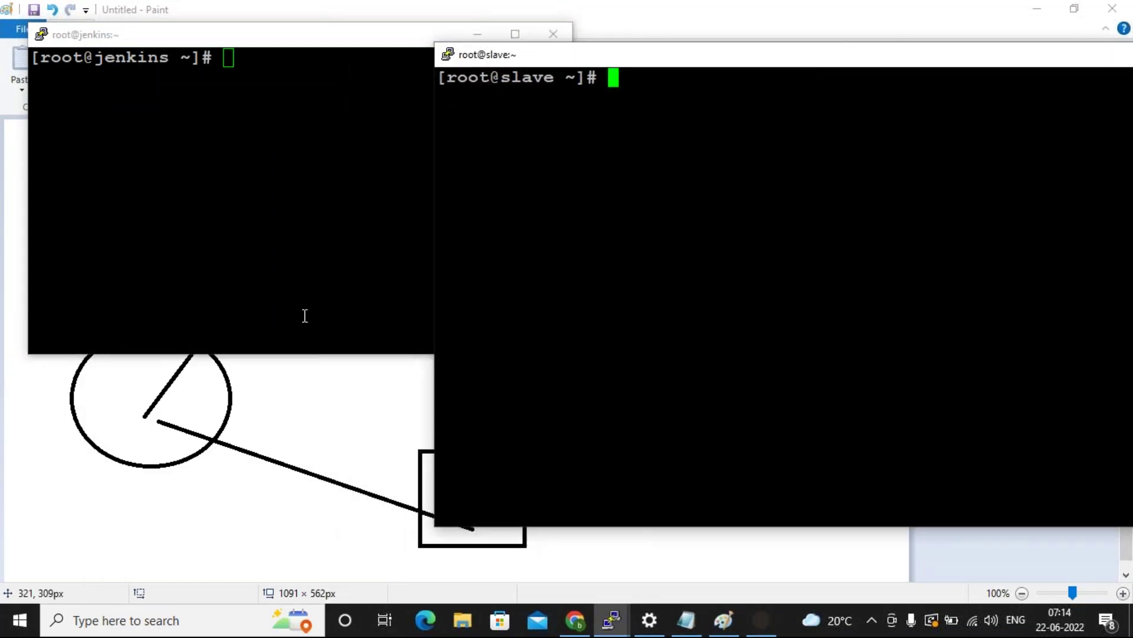
{"action": "key", "text": "alt+Tab"}
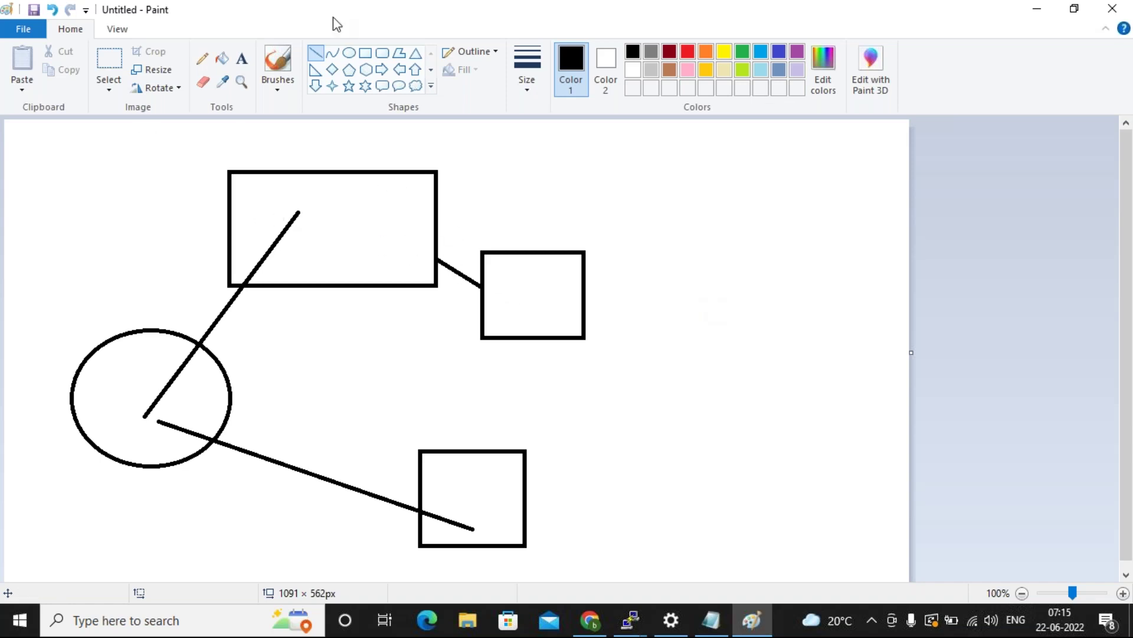
{"action": "left_click", "coordinate": [242, 58]}
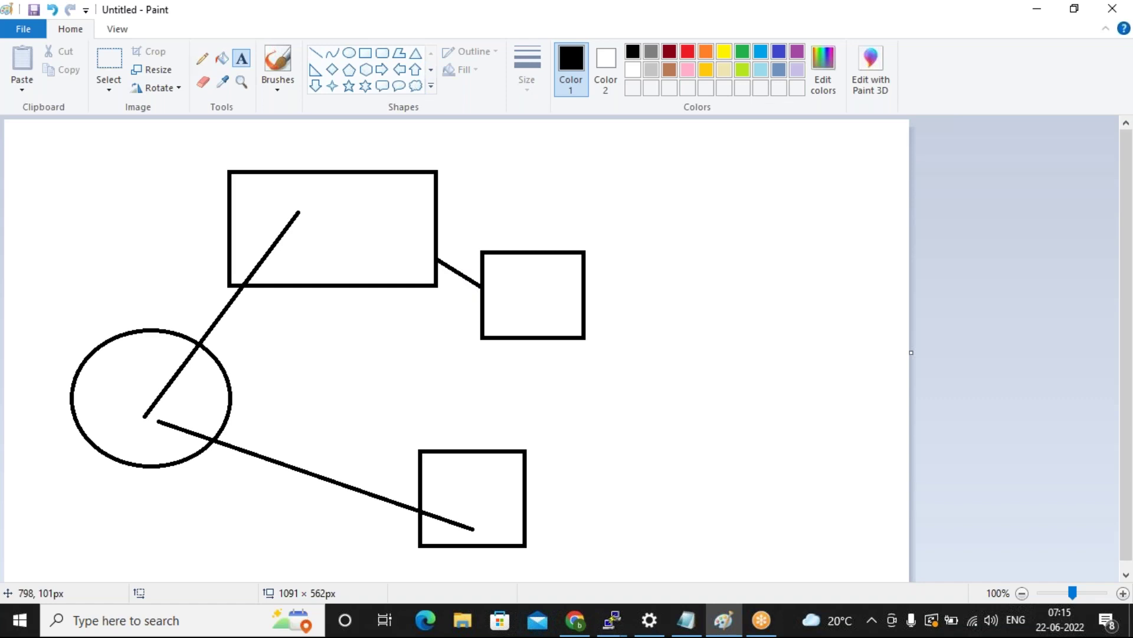
Write 'username password', 'username privatekey' and 'publickey privatekey' as three text lines right of the diagram.
{"action": "left_click", "coordinate": [630, 201]}
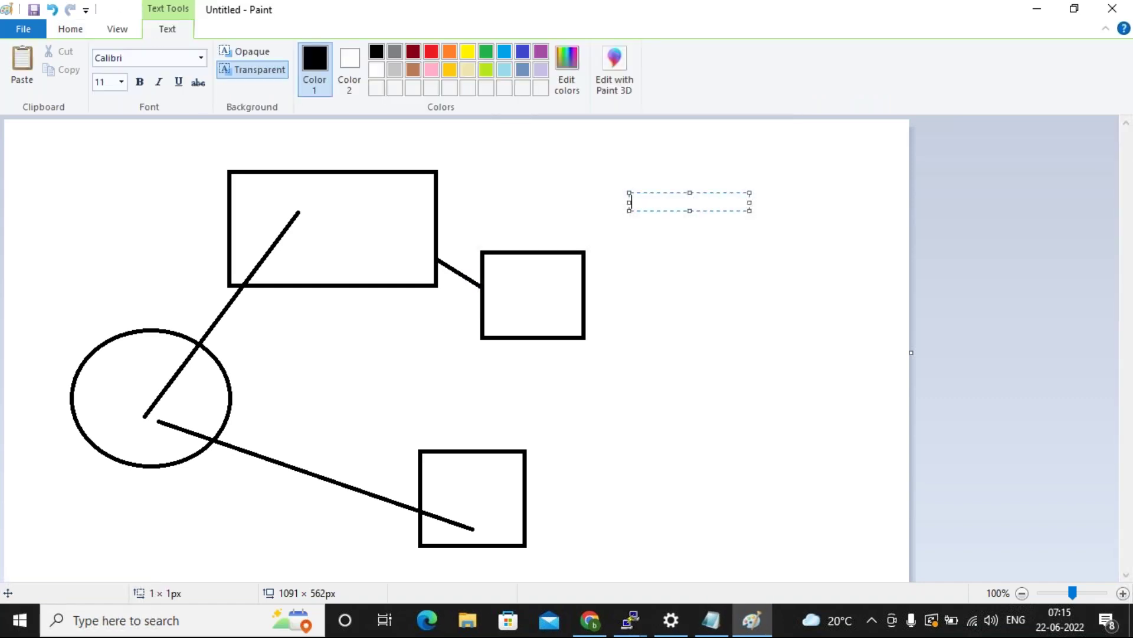
{"action": "type", "text": "username password"}
{"action": "key", "text": "Return"}
{"action": "type", "text": "username pr"}
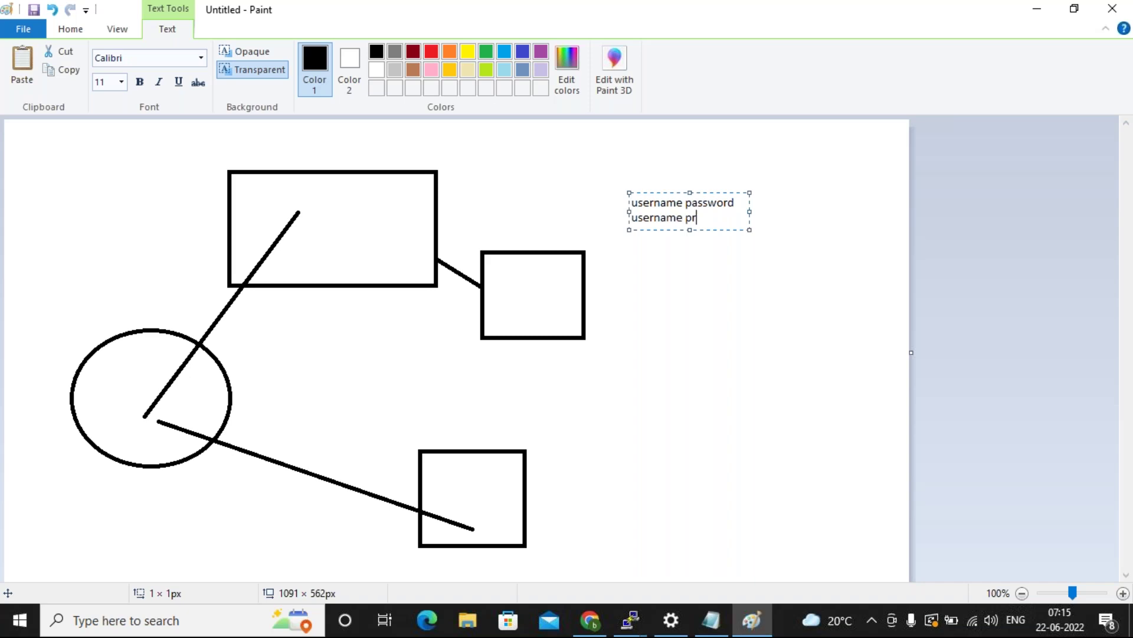
{"action": "type", "text": "ivatekey"}
{"action": "key", "text": "Return"}
{"action": "type", "text": "publ"}
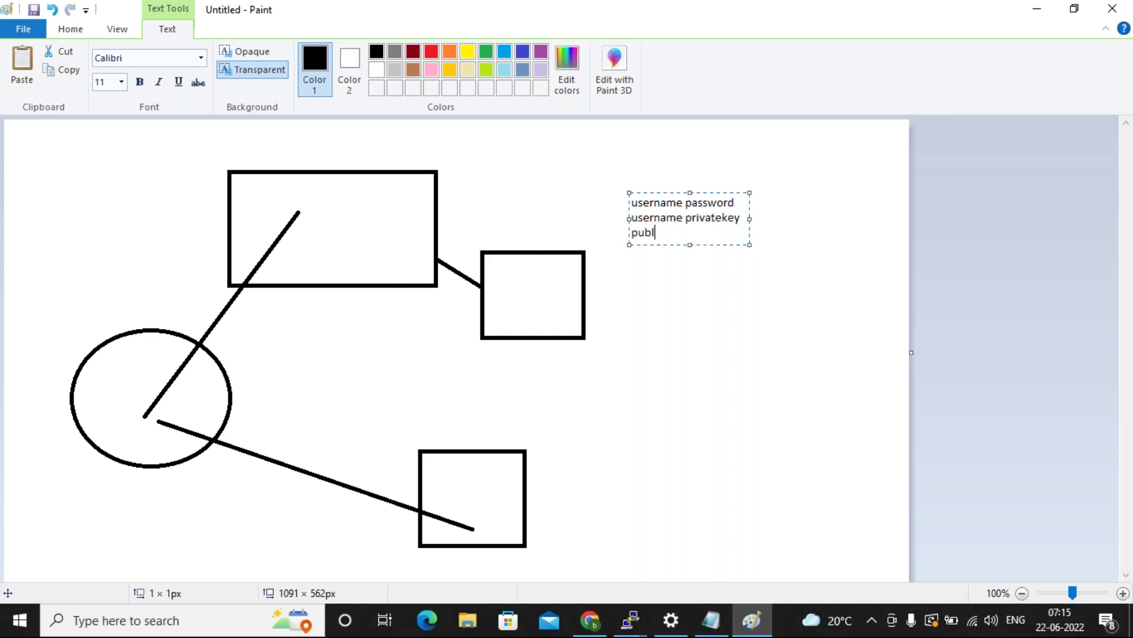
{"action": "type", "text": "ickey privatekey"}
{"action": "key", "text": "Return"}
{"action": "key", "text": "Return"}
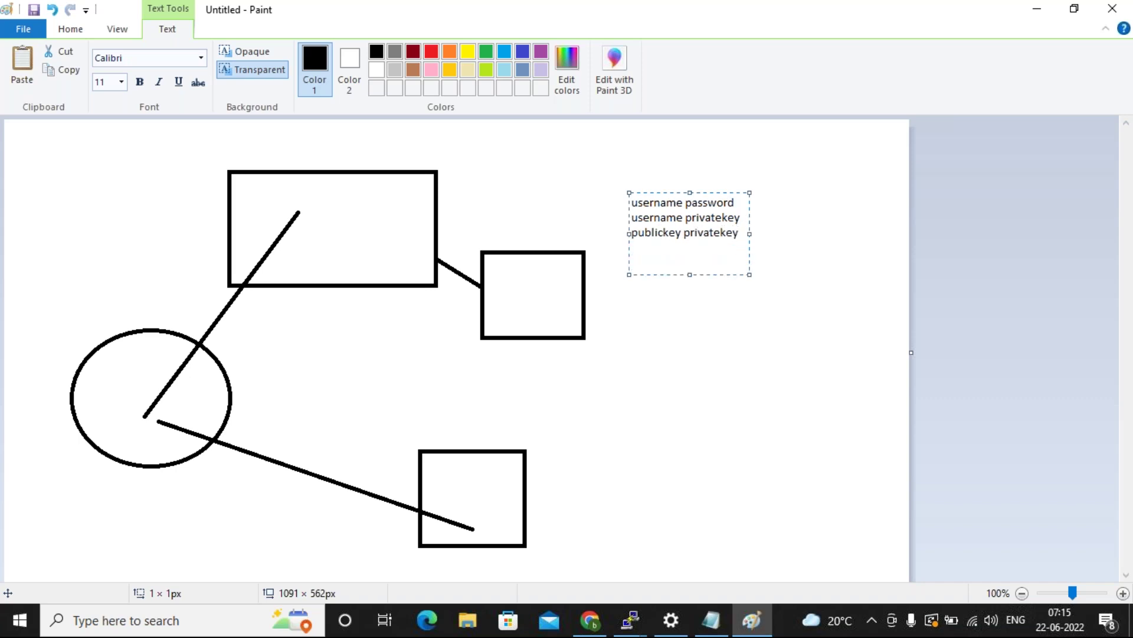
{"action": "left_click", "coordinate": [691, 357]}
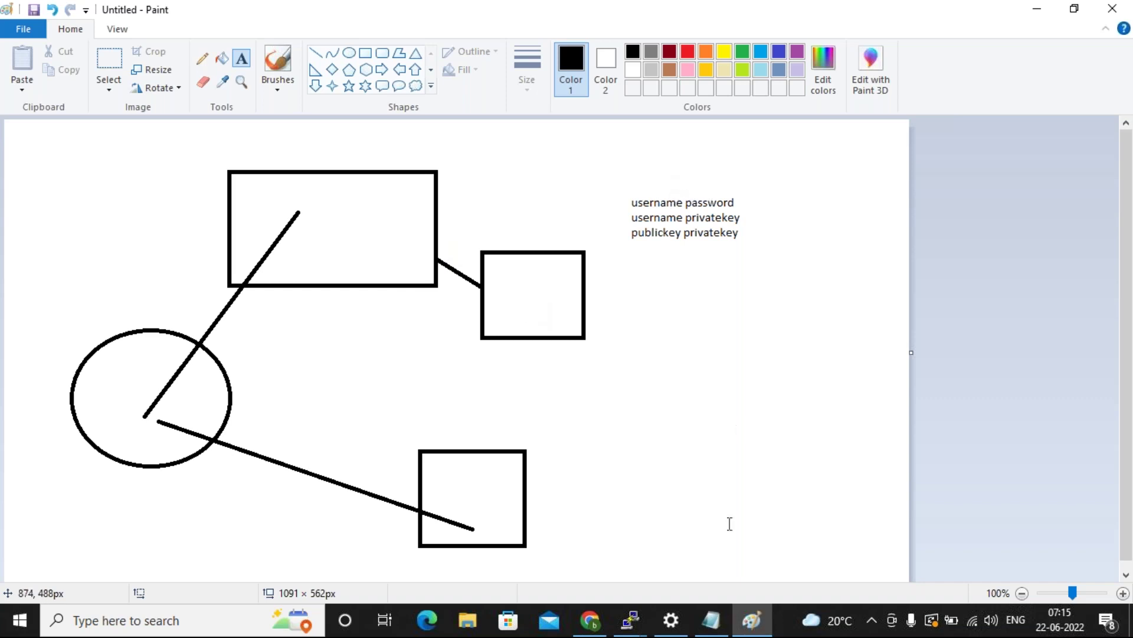
{"action": "left_click", "coordinate": [630, 620]}
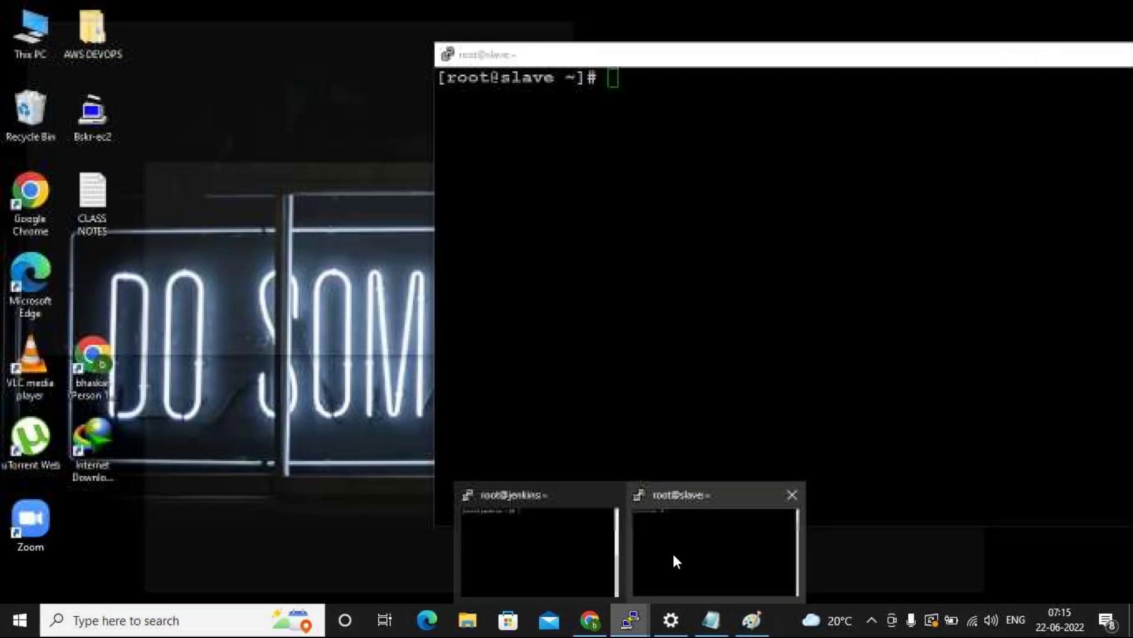
On the slave terminal, open /etc/ssh/sshd_config in vi.
{"action": "left_click", "coordinate": [676, 560]}
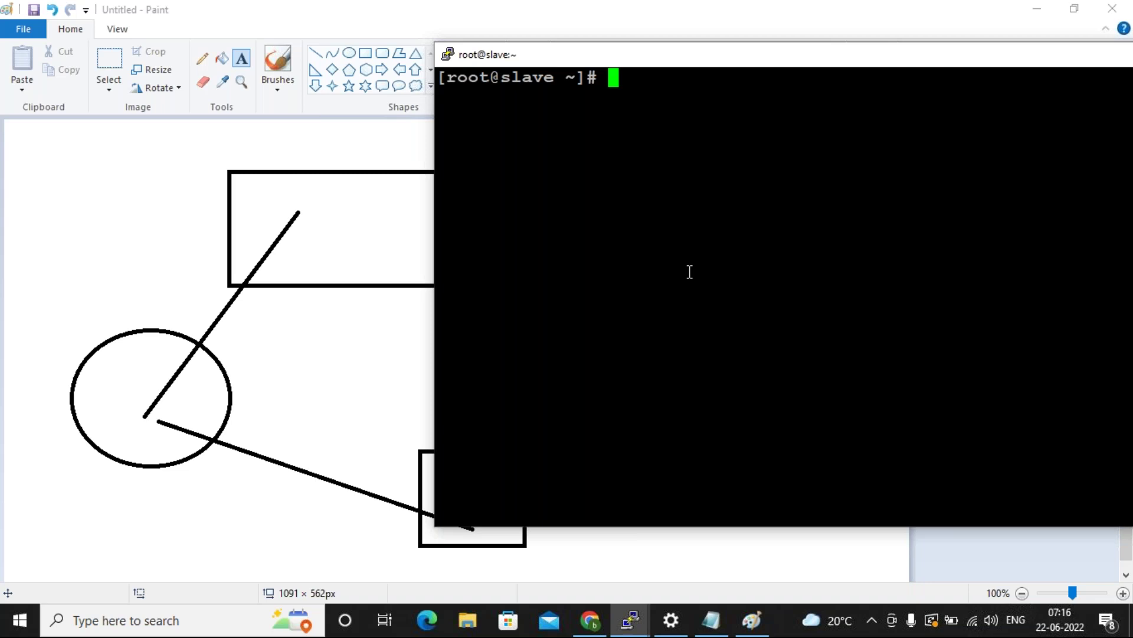
{"action": "type", "text": "vi"}
{"action": "type", "text": "/etc/s"}
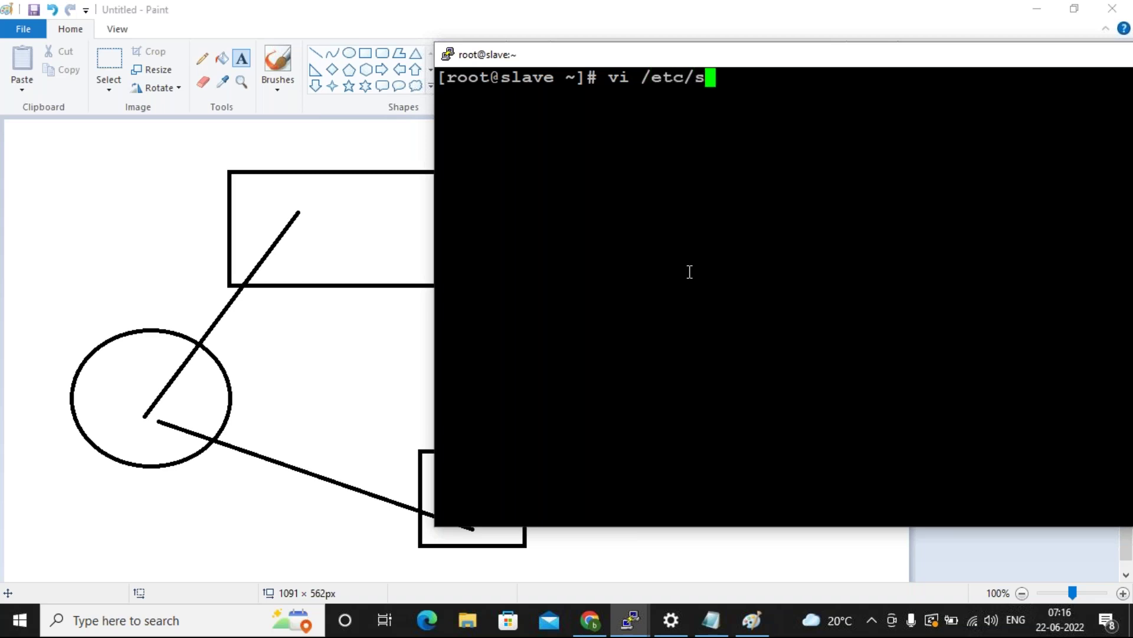
{"action": "type", "text": "sh/sshd_"}
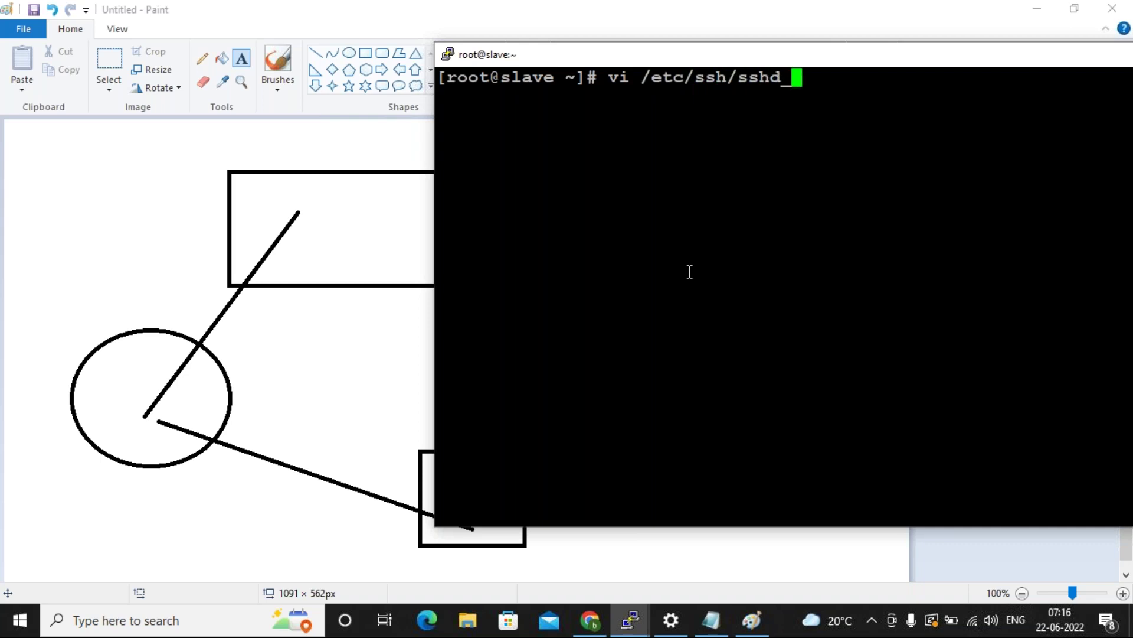
{"action": "key", "text": "Tab"}
{"action": "key", "text": "Return"}
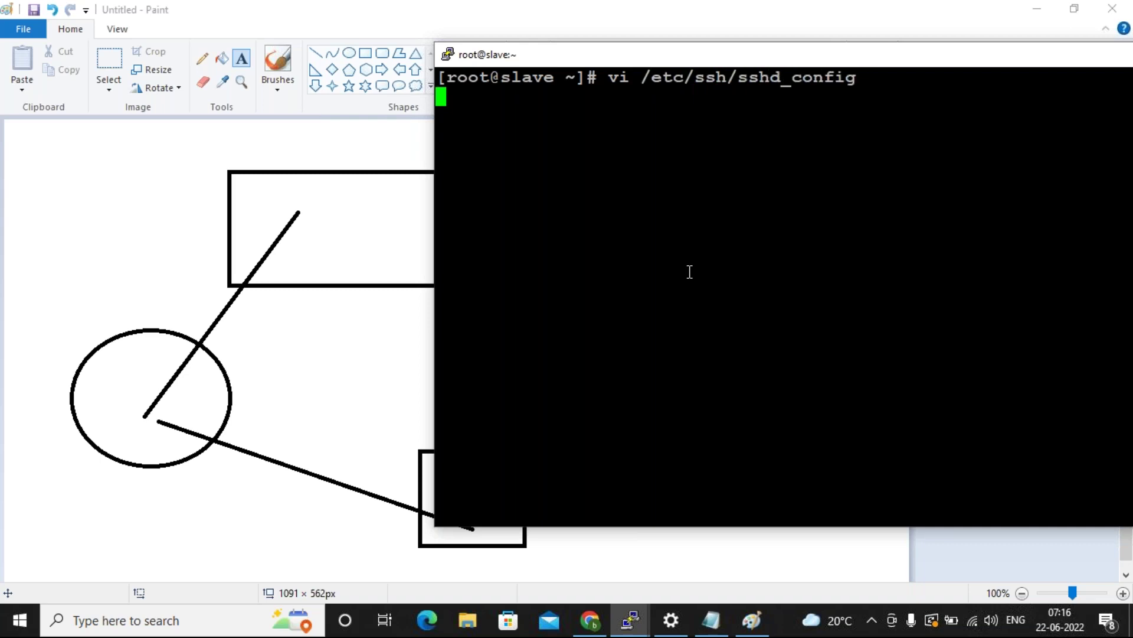
Change PasswordAuthentication from no to yes and save the file with :wq.
{"action": "key", "text": "Down"}
{"action": "key", "text": "Down"}
{"action": "key", "text": "Down"}
{"action": "key", "text": "Down"}
{"action": "key", "text": "Down"}
{"action": "key", "text": "Down"}
{"action": "key", "text": "Down"}
{"action": "key", "text": "Down"}
{"action": "key", "text": "Down"}
{"action": "key", "text": "Down"}
{"action": "key", "text": "Down"}
{"action": "key", "text": "Down"}
{"action": "key", "text": "Down"}
{"action": "key", "text": "Down"}
{"action": "key", "text": "Down"}
{"action": "key", "text": "Down"}
{"action": "key", "text": "Down"}
{"action": "key", "text": "Down"}
{"action": "key", "text": "Down"}
{"action": "key", "text": "Down"}
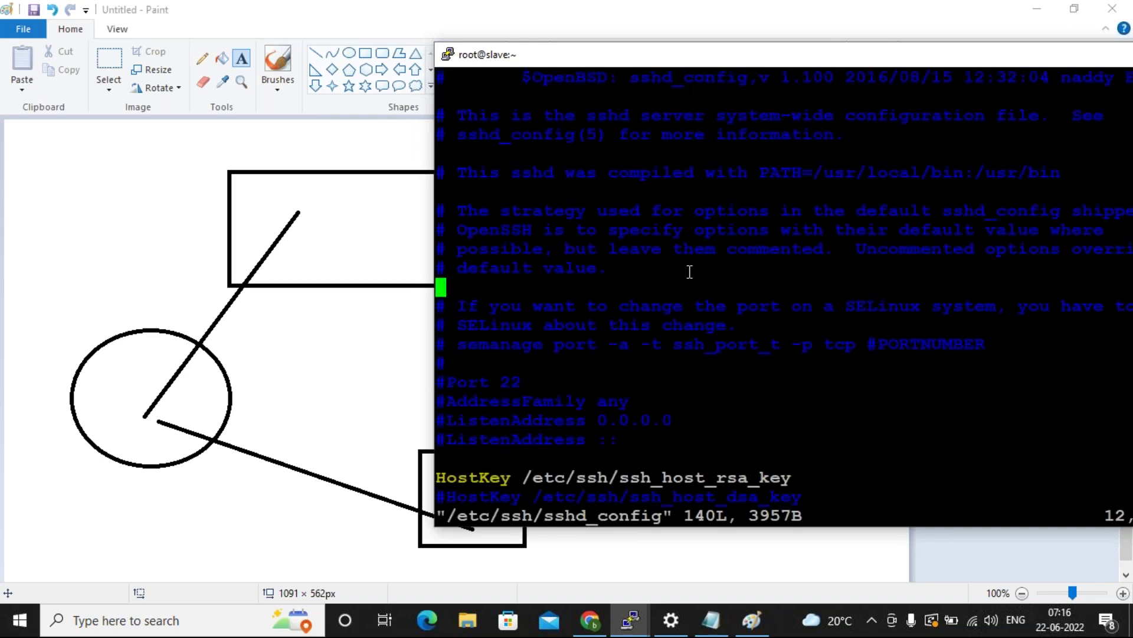
{"action": "key", "text": "Down"}
{"action": "key", "text": "Down"}
{"action": "key", "text": "Down"}
{"action": "key", "text": "Down"}
{"action": "key", "text": "Down"}
{"action": "key", "text": "Down"}
{"action": "key", "text": "Down"}
{"action": "key", "text": "Down"}
{"action": "key", "text": "Down"}
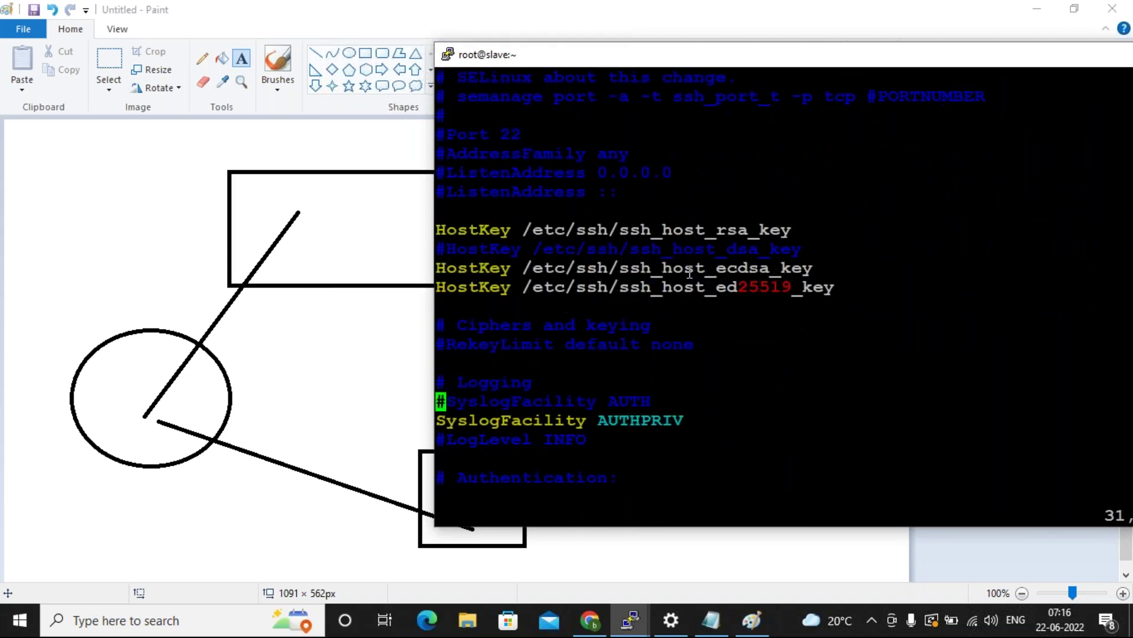
{"action": "key", "text": "Down"}
{"action": "key", "text": "Down"}
{"action": "key", "text": "Down"}
{"action": "key", "text": "Down"}
{"action": "key", "text": "Down"}
{"action": "key", "text": "Down"}
{"action": "key", "text": "Down"}
{"action": "key", "text": "Down"}
{"action": "key", "text": "Down"}
{"action": "key", "text": "Down"}
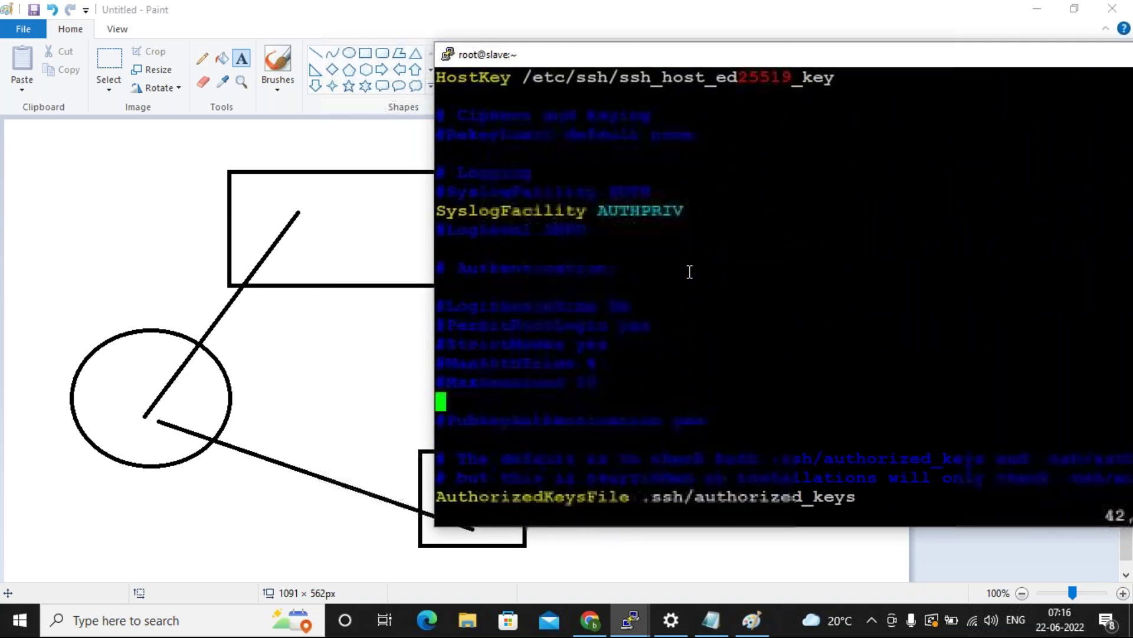
{"action": "key", "text": "Down"}
{"action": "key", "text": "Down"}
{"action": "key", "text": "Down"}
{"action": "key", "text": "Down"}
{"action": "key", "text": "Down"}
{"action": "key", "text": "Down"}
{"action": "key", "text": "Down"}
{"action": "key", "text": "Down"}
{"action": "key", "text": "Down"}
{"action": "key", "text": "Down"}
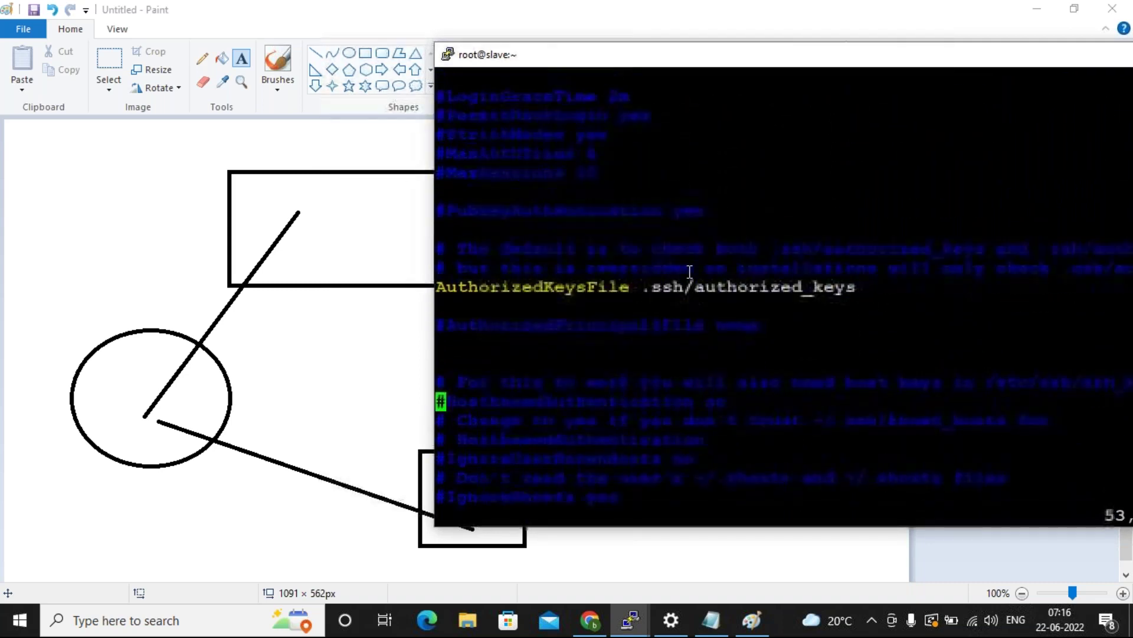
{"action": "key", "text": "Down"}
{"action": "key", "text": "Down"}
{"action": "key", "text": "Down"}
{"action": "key", "text": "Down"}
{"action": "key", "text": "Down"}
{"action": "key", "text": "Down"}
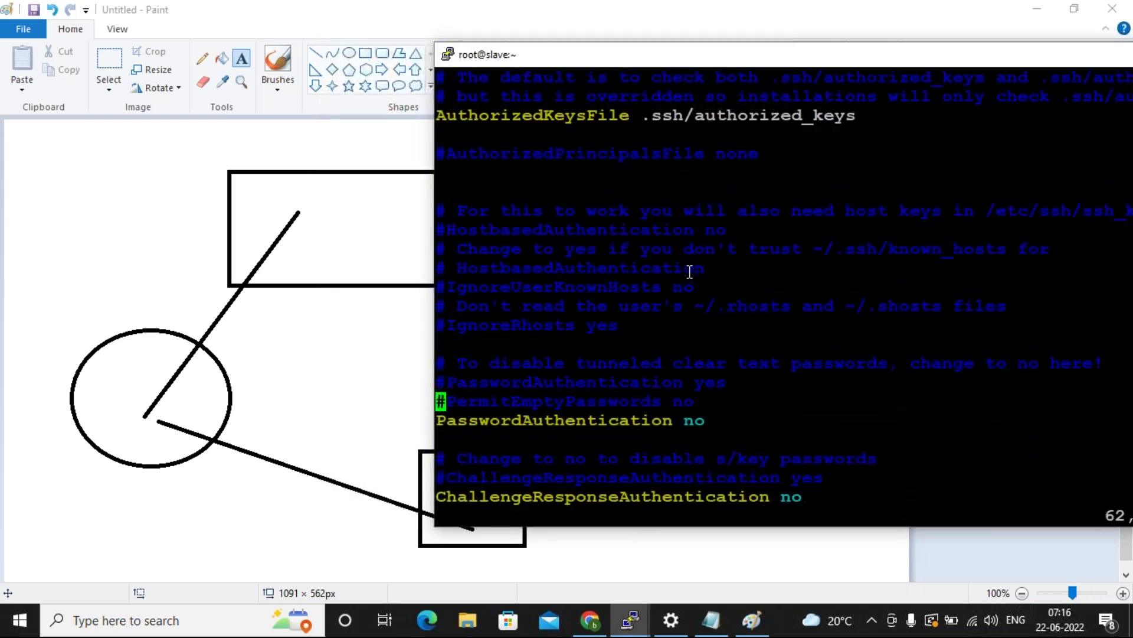
{"action": "key", "text": "shift+a"}
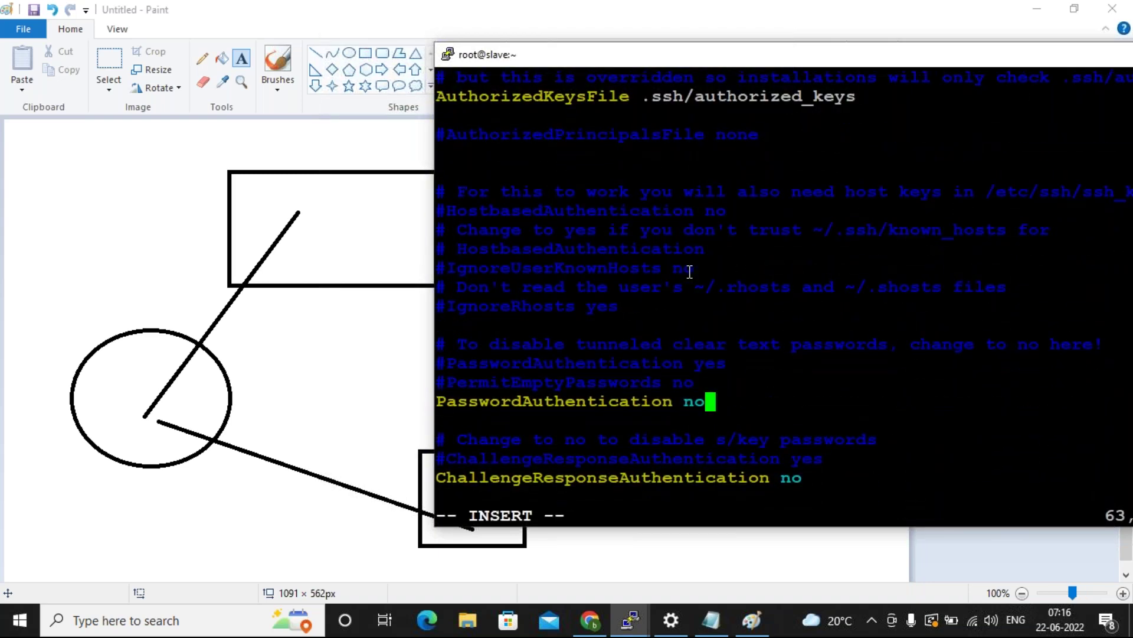
{"action": "key", "text": "BackSpace"}
{"action": "key", "text": "BackSpace"}
{"action": "type", "text": "yes"}
{"action": "key", "text": "Escape"}
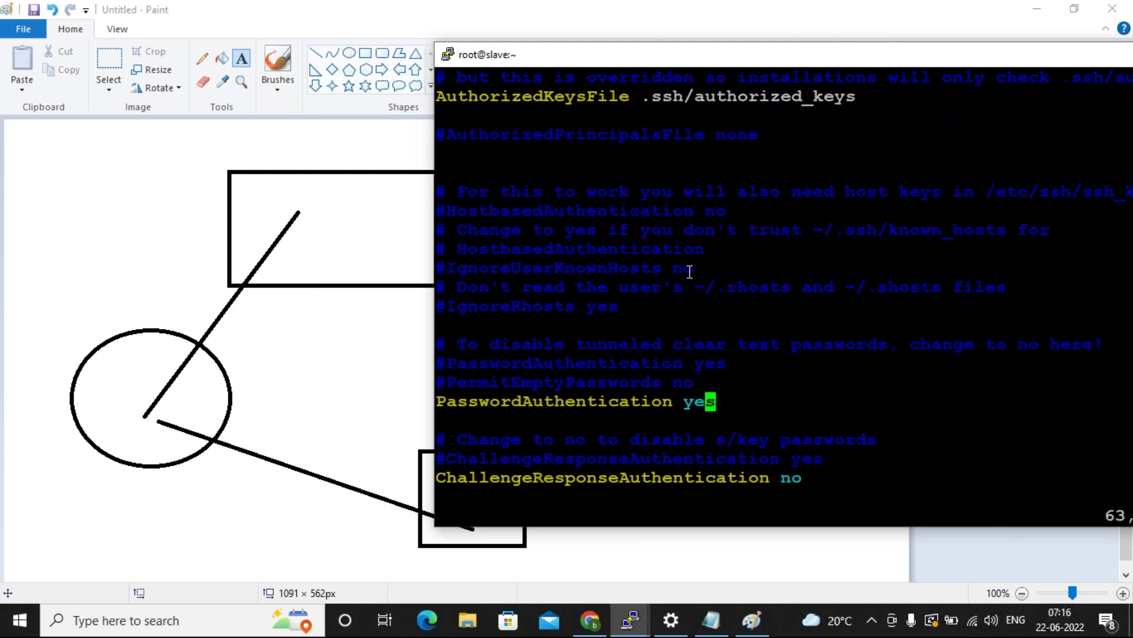
{"action": "type", "text": ":wq"}
{"action": "key", "text": "Return"}
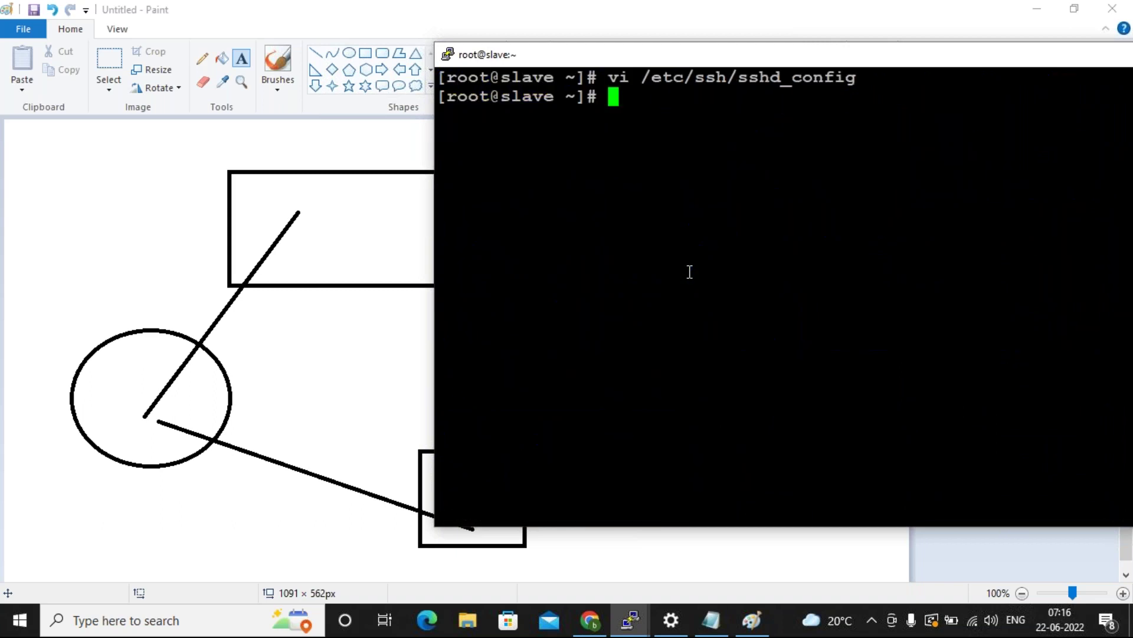
Restart the SSH daemon with 'systemctl restart sshd'.
{"action": "key", "text": "Return"}
{"action": "key", "text": "Return"}
{"action": "key", "text": "Return"}
{"action": "type", "text": "syst"}
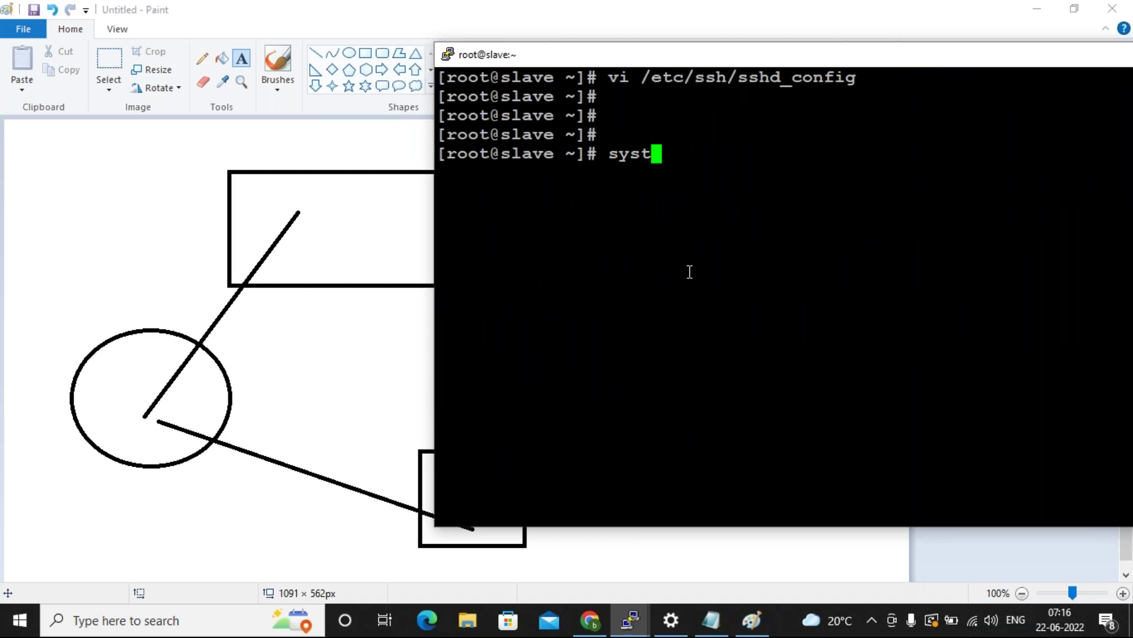
{"action": "type", "text": "emctl "}
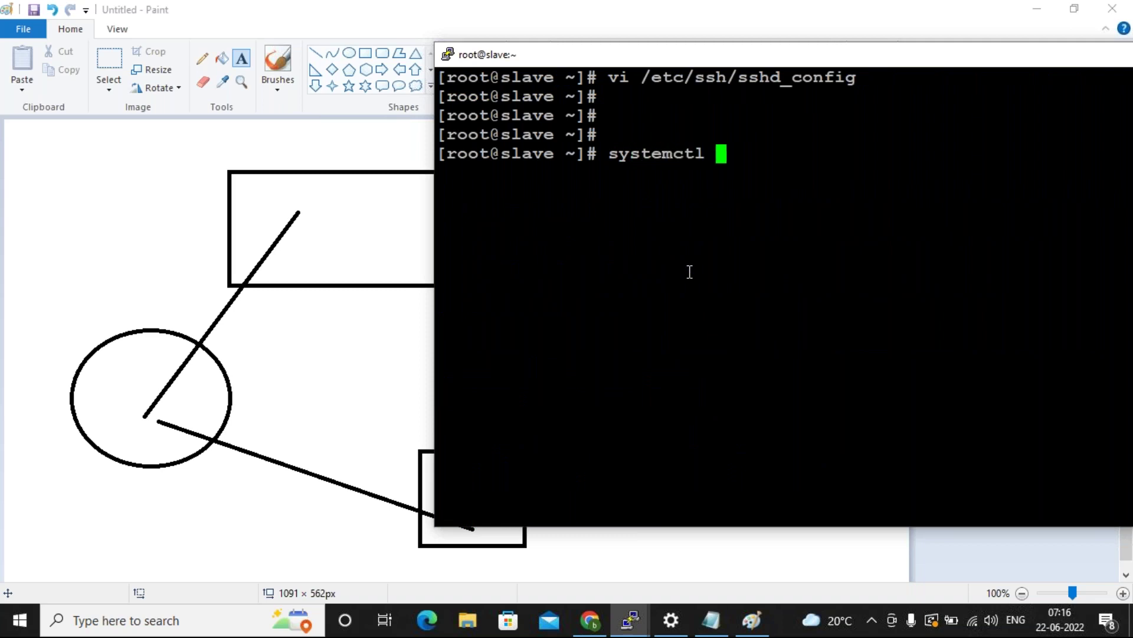
{"action": "type", "text": "restart"}
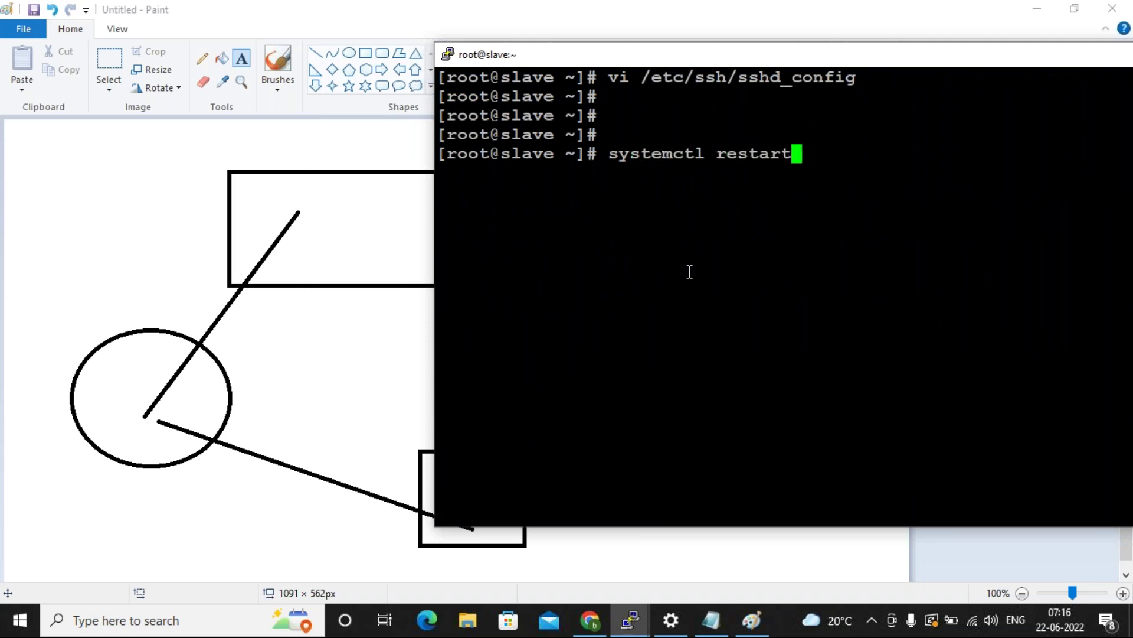
{"action": "type", "text": " sshd"}
{"action": "key", "text": "Return"}
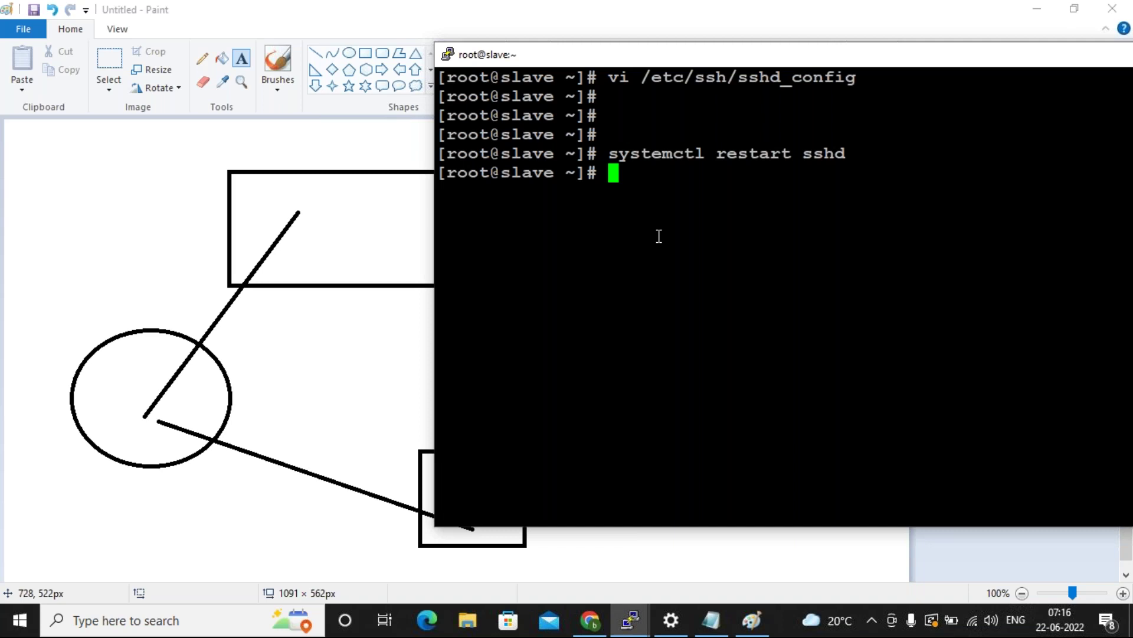
Set a new root password with 'passwd root', entering it twice.
{"action": "type", "text": "passwd "}
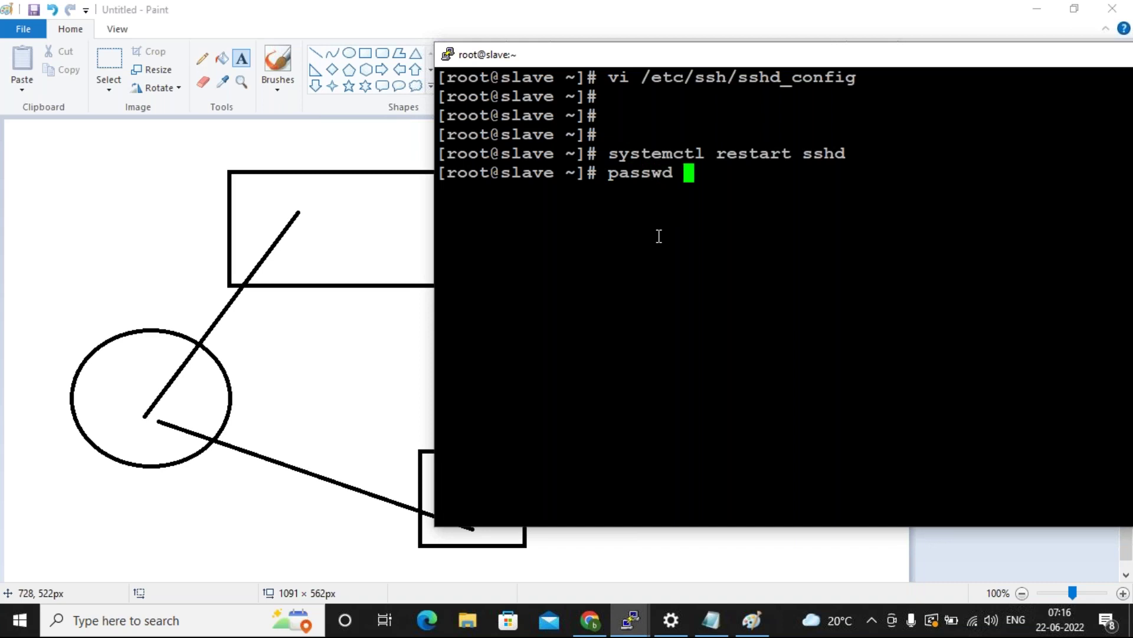
{"action": "type", "text": "root"}
{"action": "key", "text": "Return"}
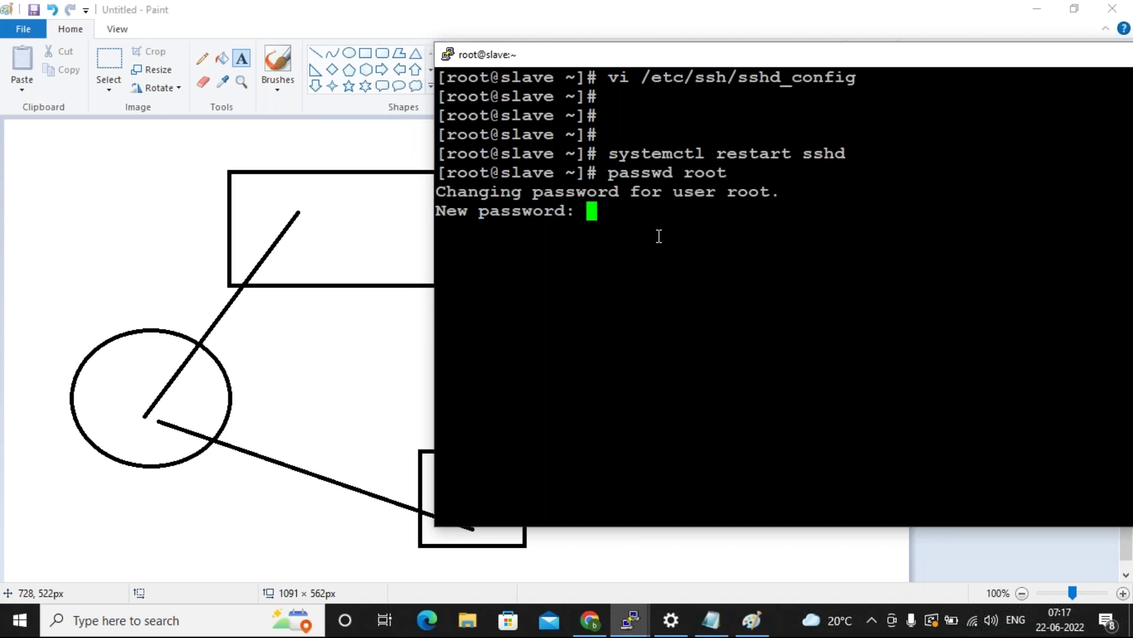
{"action": "key", "text": "Return"}
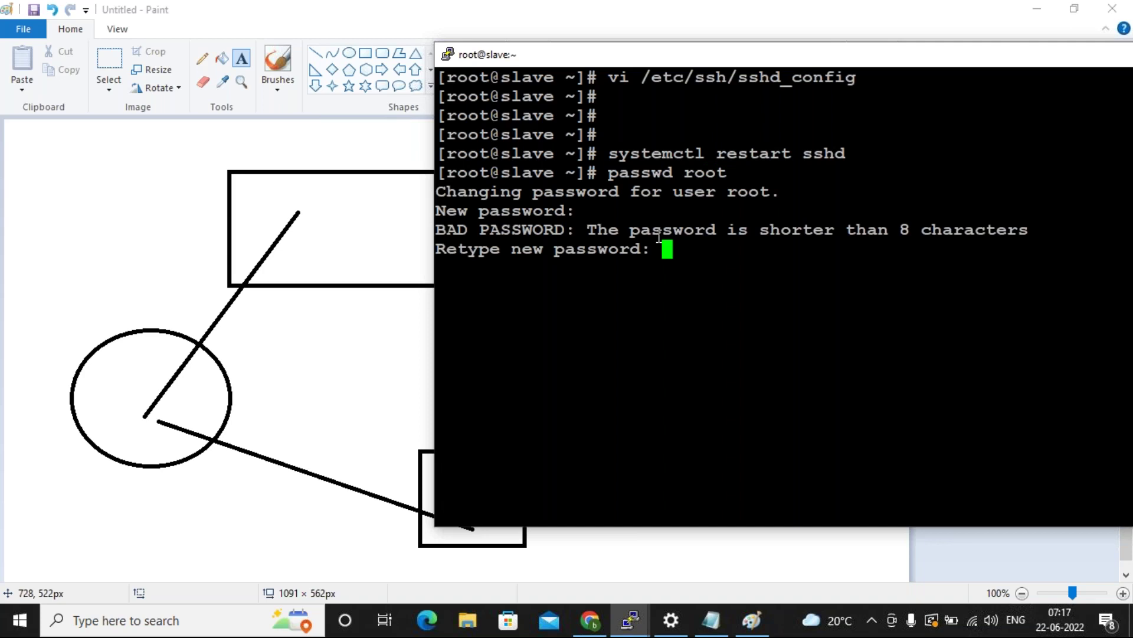
{"action": "key", "text": "Return"}
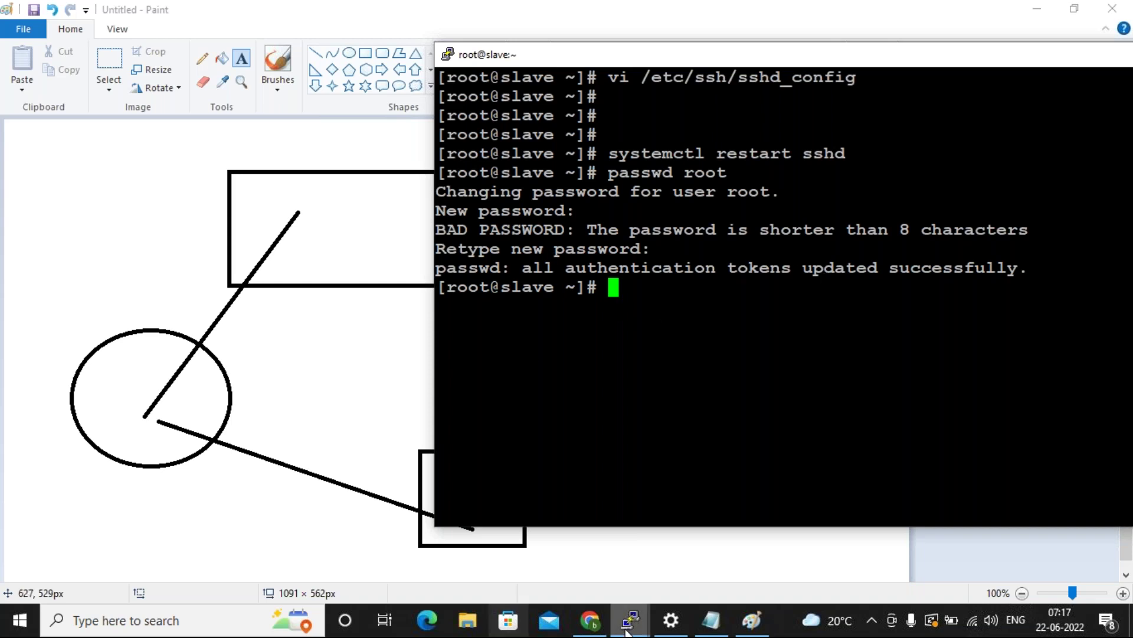
Switch to Chrome and bring up the Jenkins 'sample' project status page showing build #36.
{"action": "mouse_move", "coordinate": [627, 632]}
{"action": "left_click", "coordinate": [523, 568]}
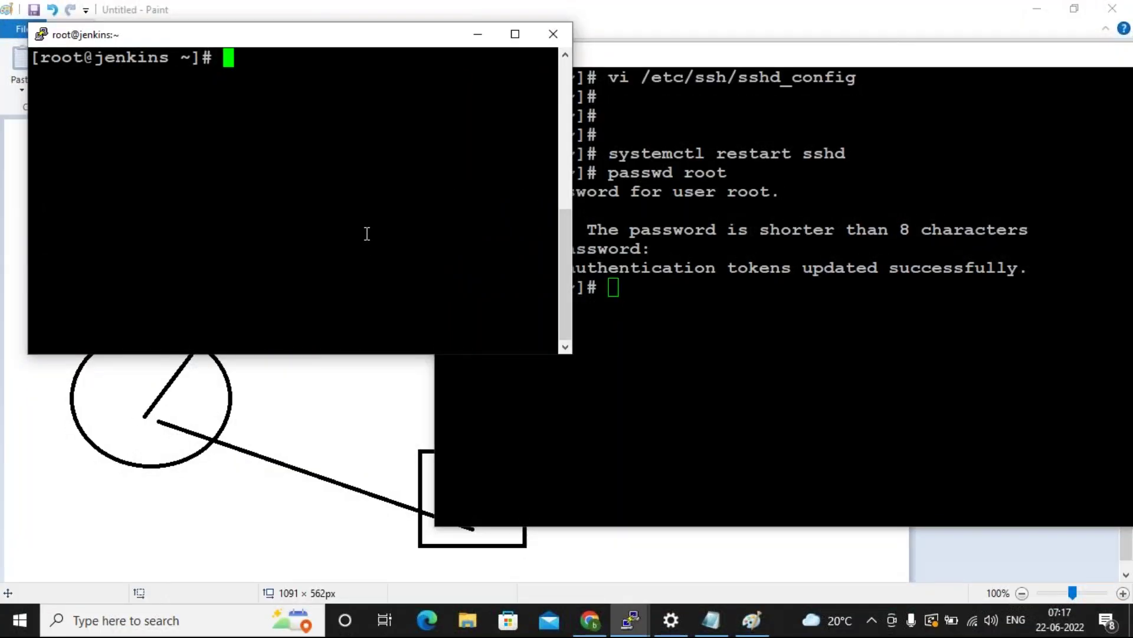
{"action": "left_click", "coordinate": [594, 608]}
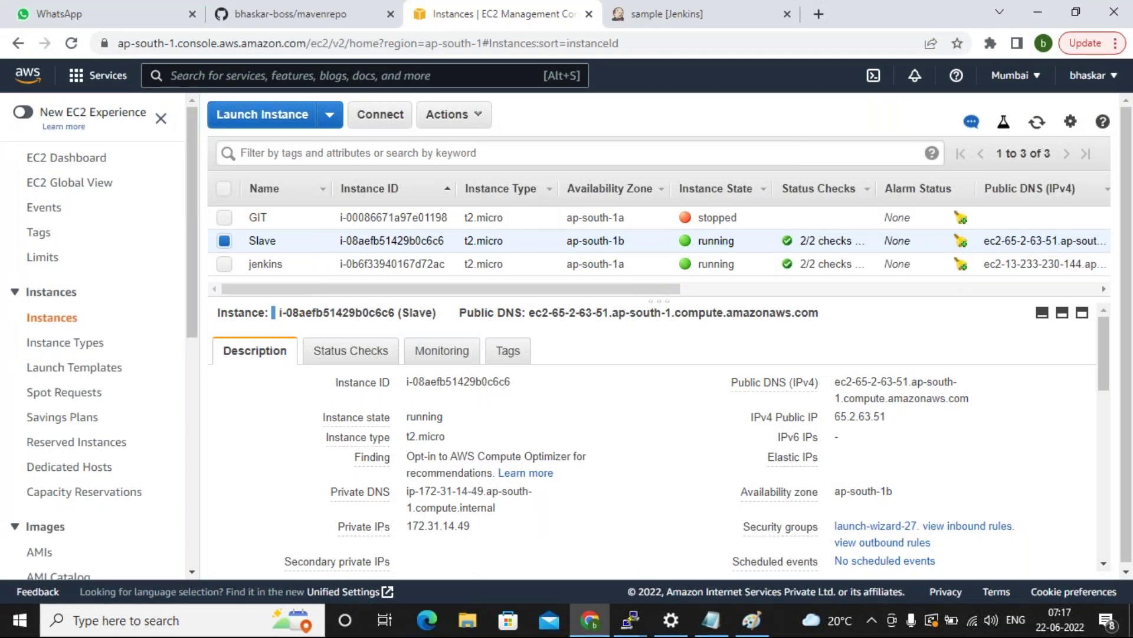
{"action": "left_click", "coordinate": [289, 18]}
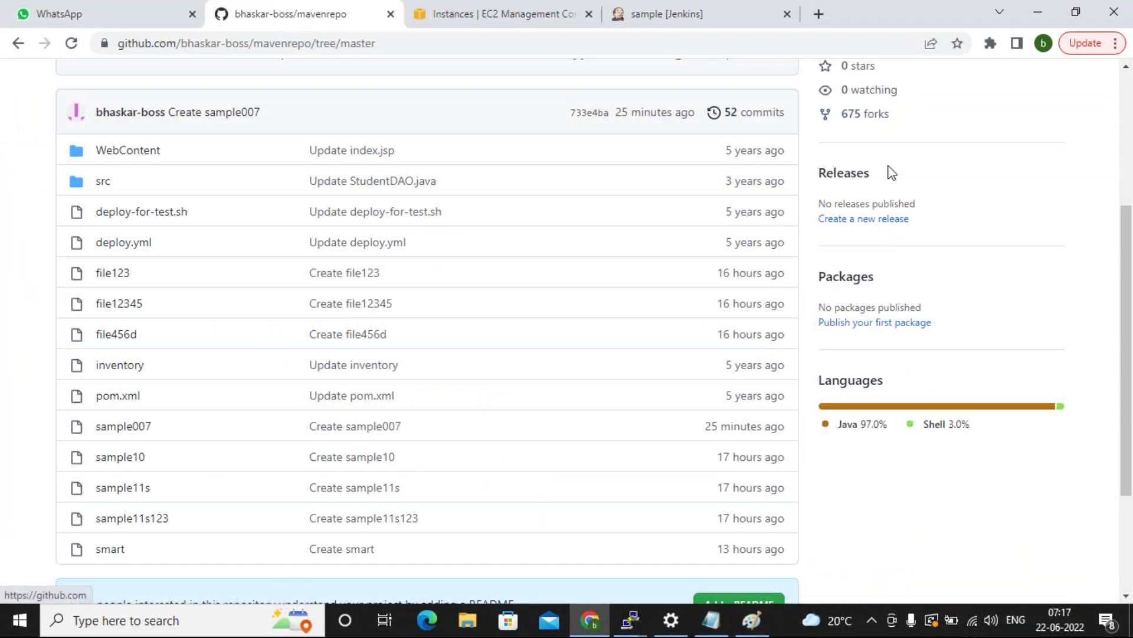
{"action": "scroll", "coordinate": [892, 173], "scroll_direction": "up", "scroll_amount": 5}
{"action": "left_click", "coordinate": [664, 13]}
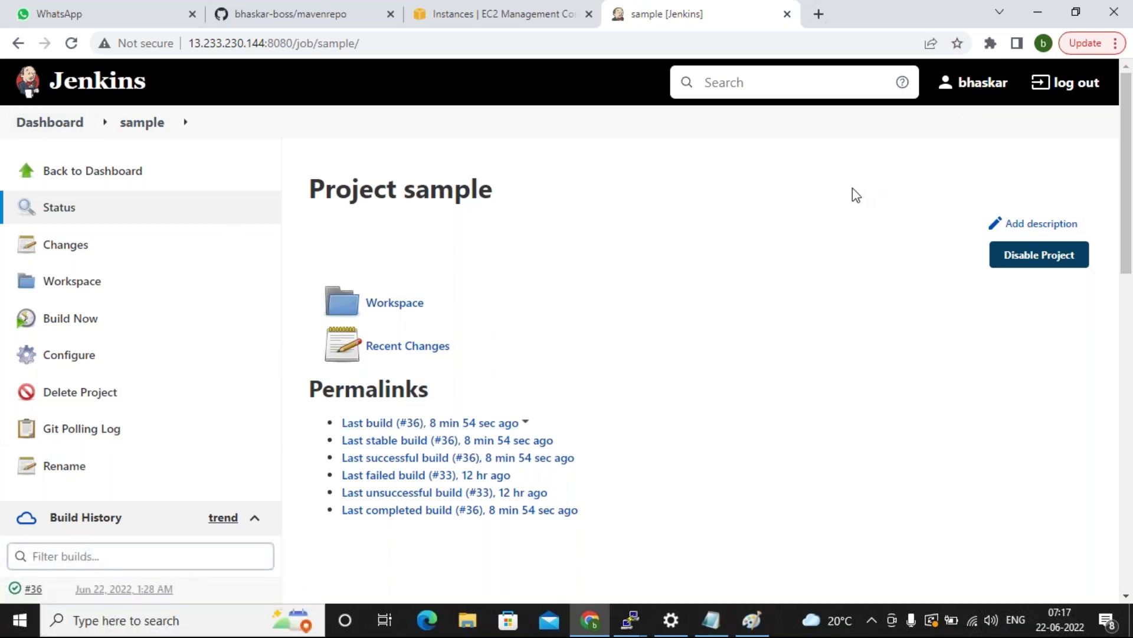
On the maximized root@jenkins terminal, open /etc/passwd in vi.
{"action": "mouse_move", "coordinate": [643, 630]}
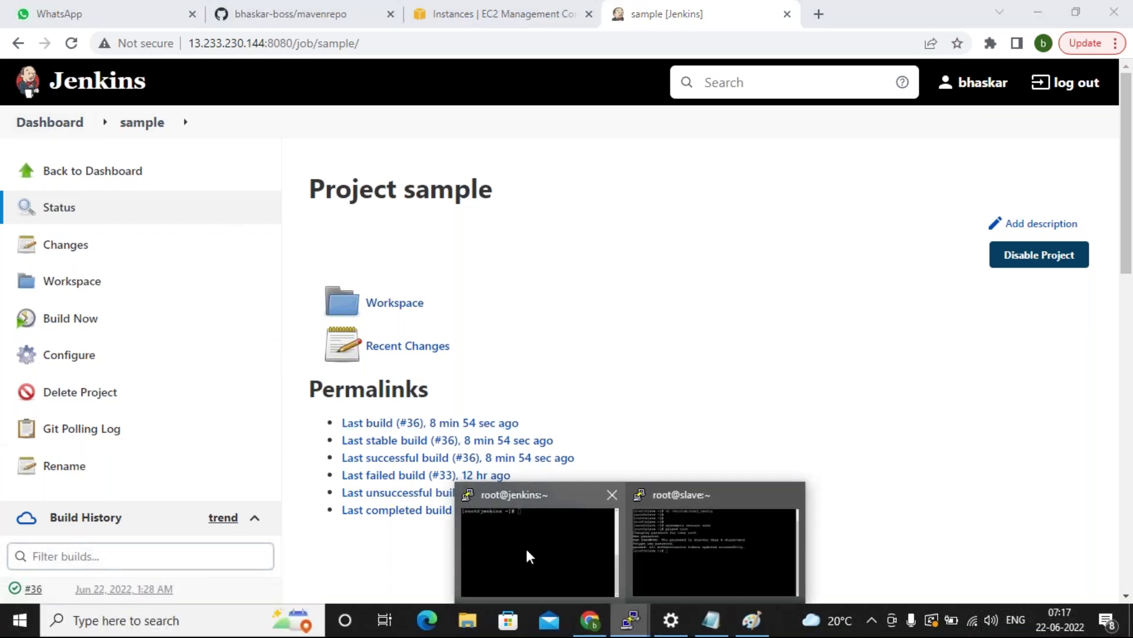
{"action": "left_click", "coordinate": [526, 535]}
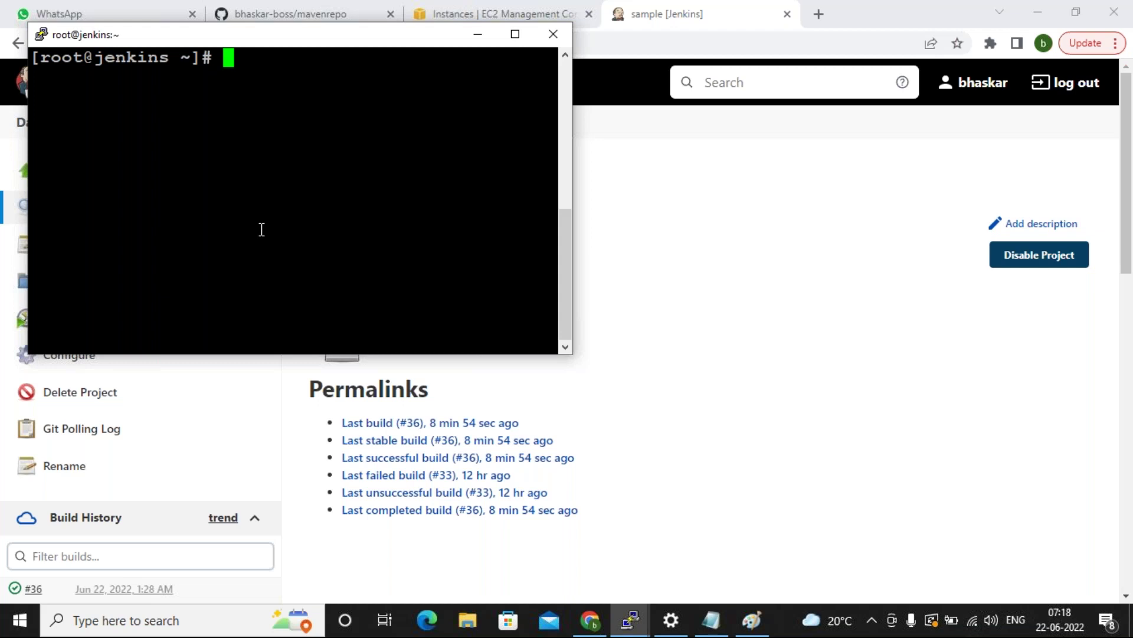
{"action": "type", "text": "vi"}
{"action": "left_click", "coordinate": [515, 34]}
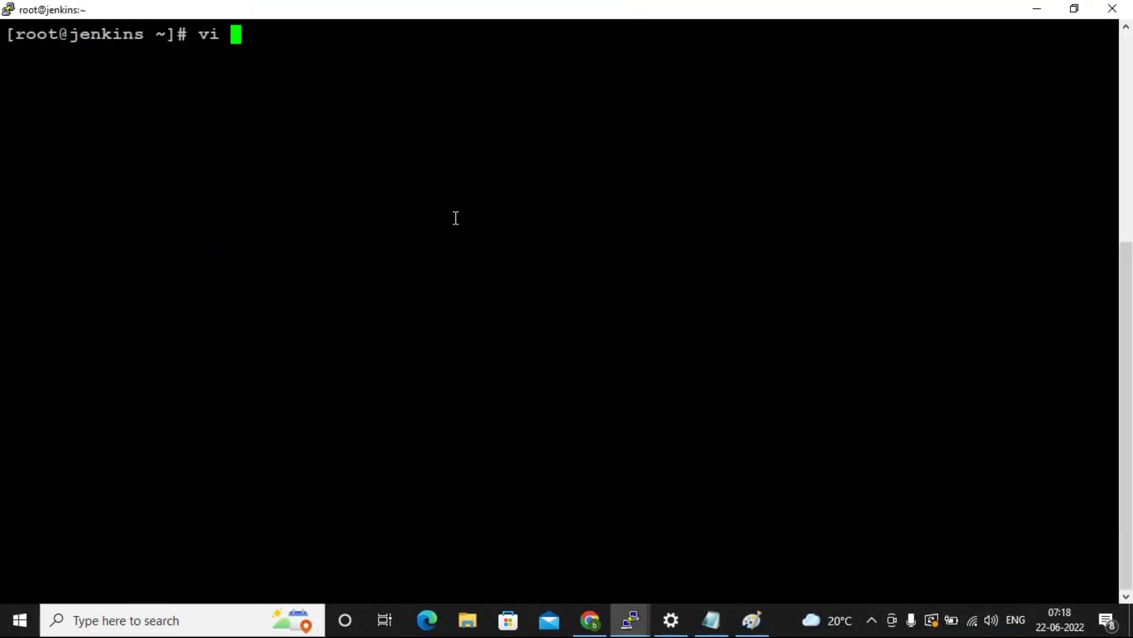
{"action": "type", "text": "/etc/"}
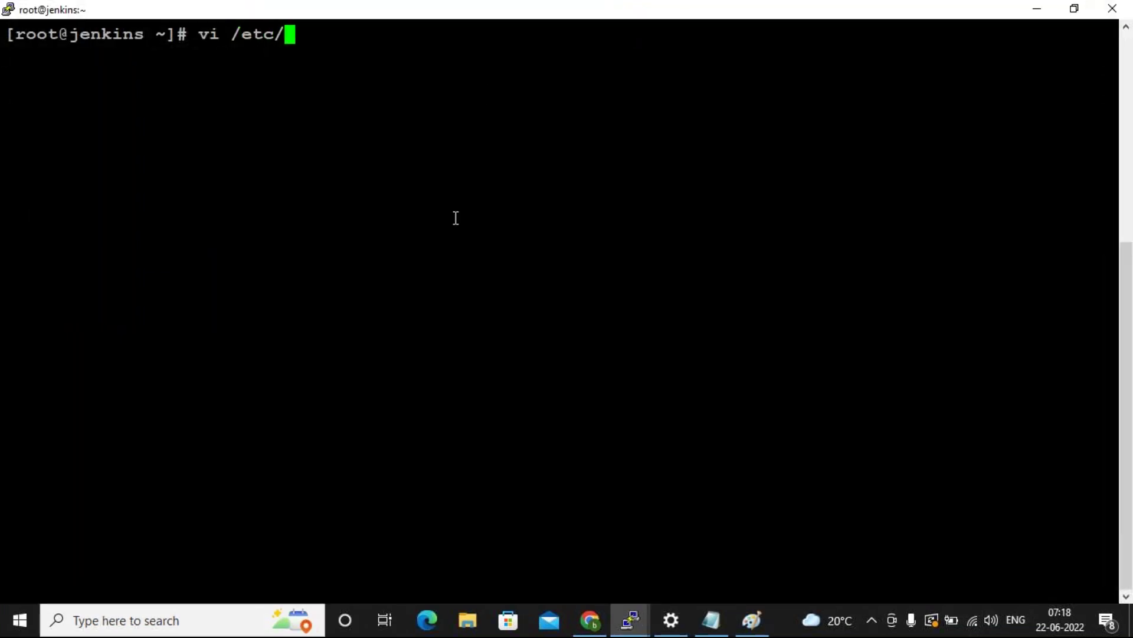
{"action": "type", "text": "passwd"}
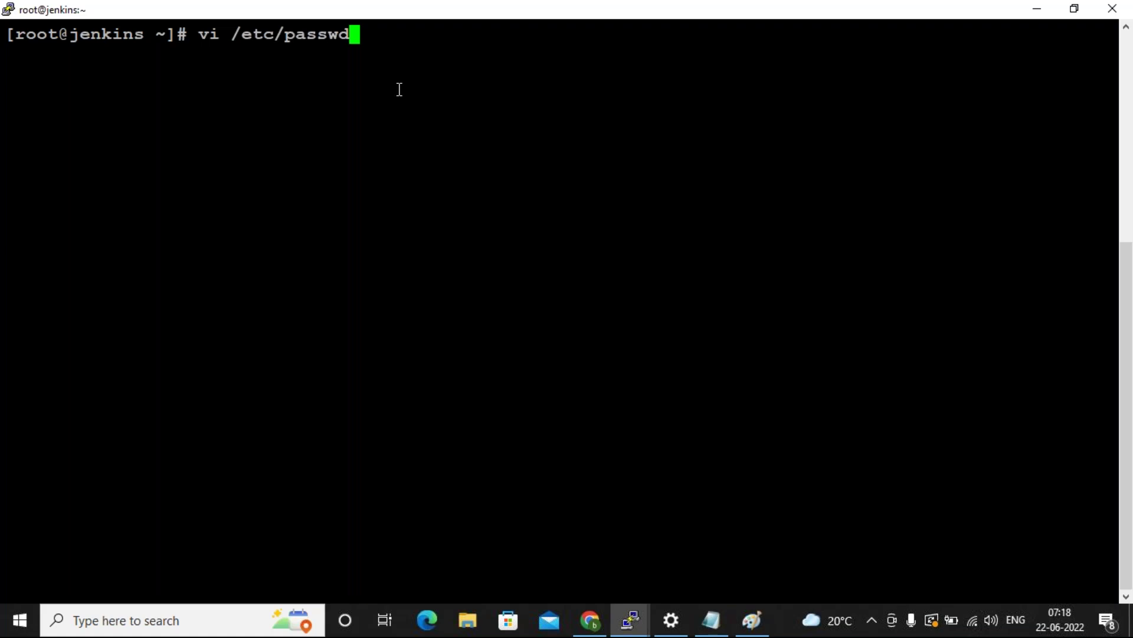
{"action": "key", "text": "Return"}
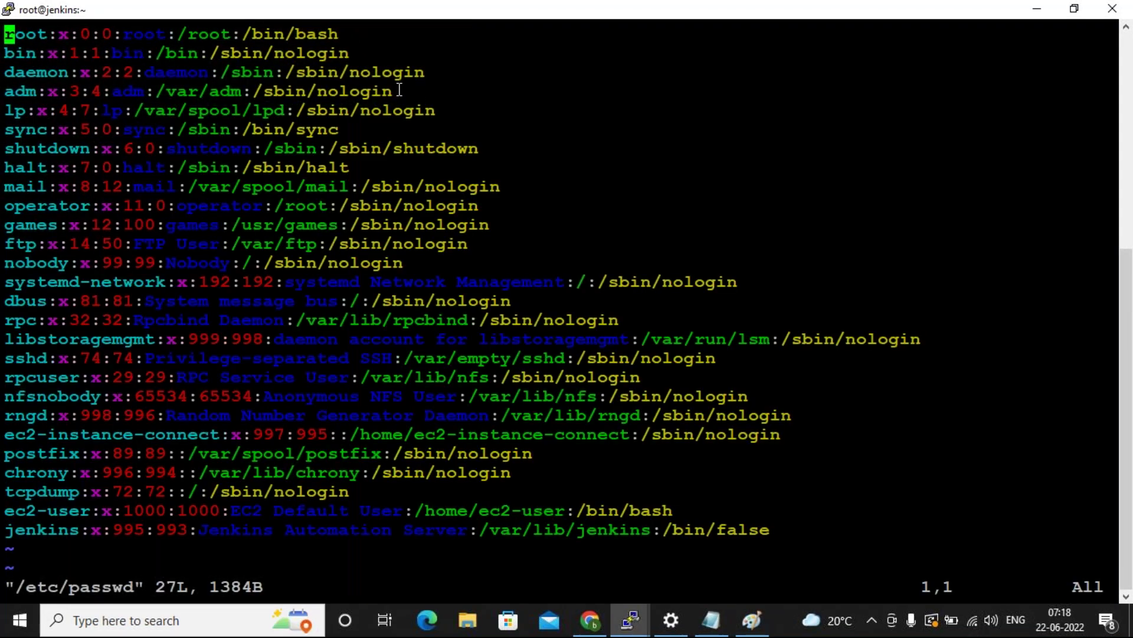
Change the jenkins user's shell on the last line from /bin/false to /bin/bash and save with :wq.
{"action": "key", "text": "shift+g"}
{"action": "key", "text": "shift+a"}
{"action": "key", "text": "BackSpace"}
{"action": "key", "text": "BackSpace"}
{"action": "key", "text": "BackSpace"}
{"action": "key", "text": "BackSpace"}
{"action": "key", "text": "BackSpace"}
{"action": "type", "text": "bash"}
{"action": "key", "text": "Escape"}
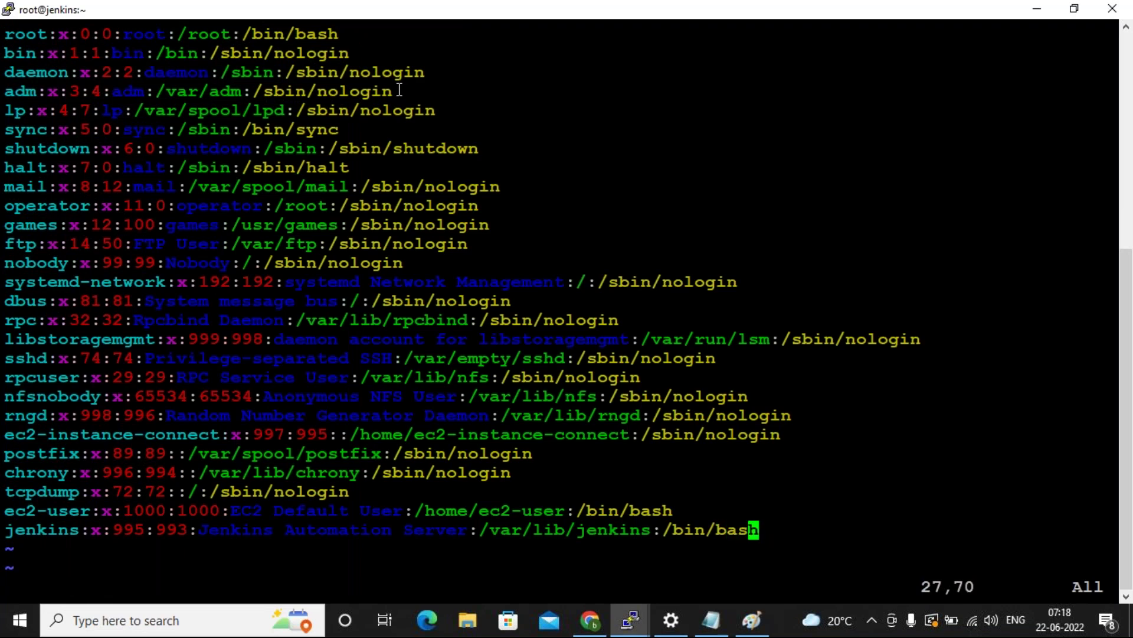
{"action": "type", "text": ":wq"}
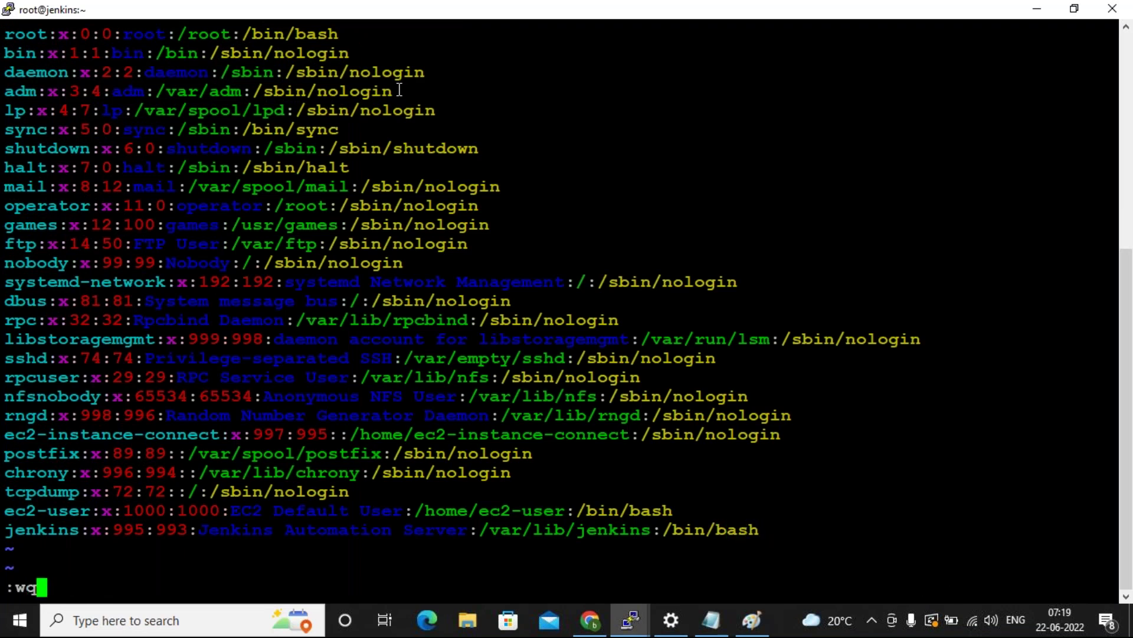
{"action": "key", "text": "Return"}
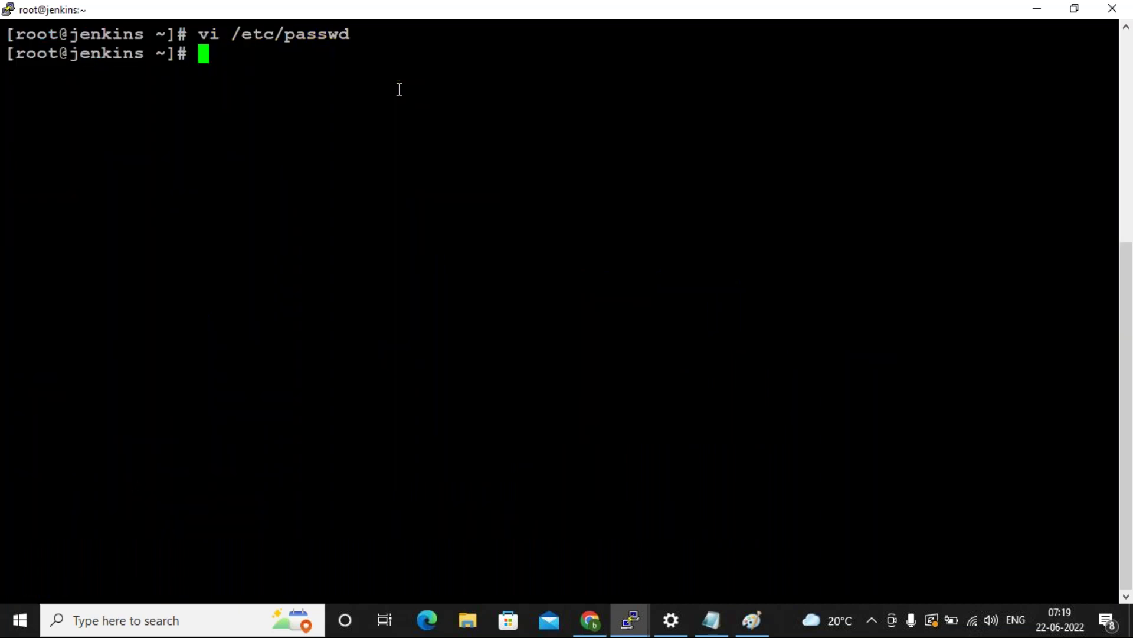
Switch the Jenkins server shell to the jenkins user with su - jenkins.
{"action": "left_click", "coordinate": [590, 620]}
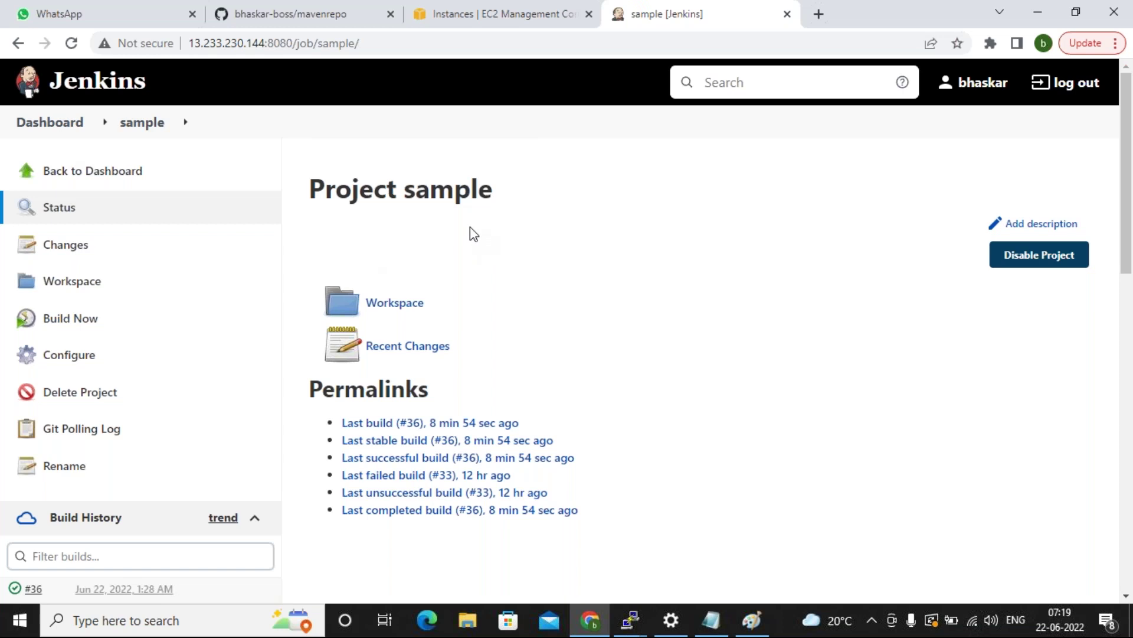
{"action": "left_click", "coordinate": [631, 619]}
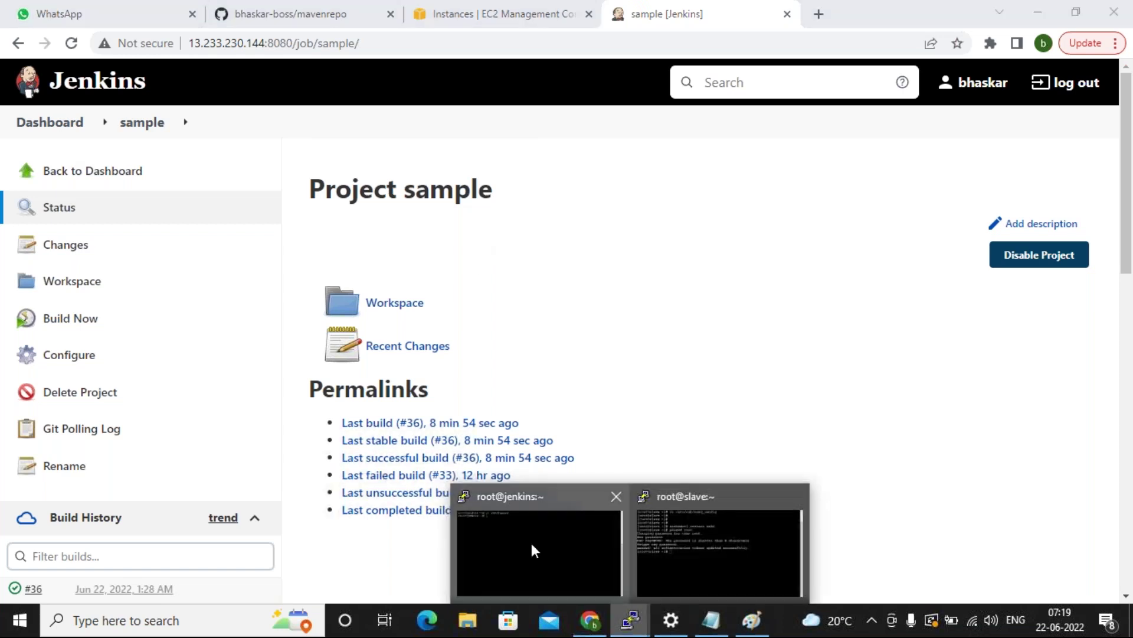
{"action": "left_click", "coordinate": [534, 550]}
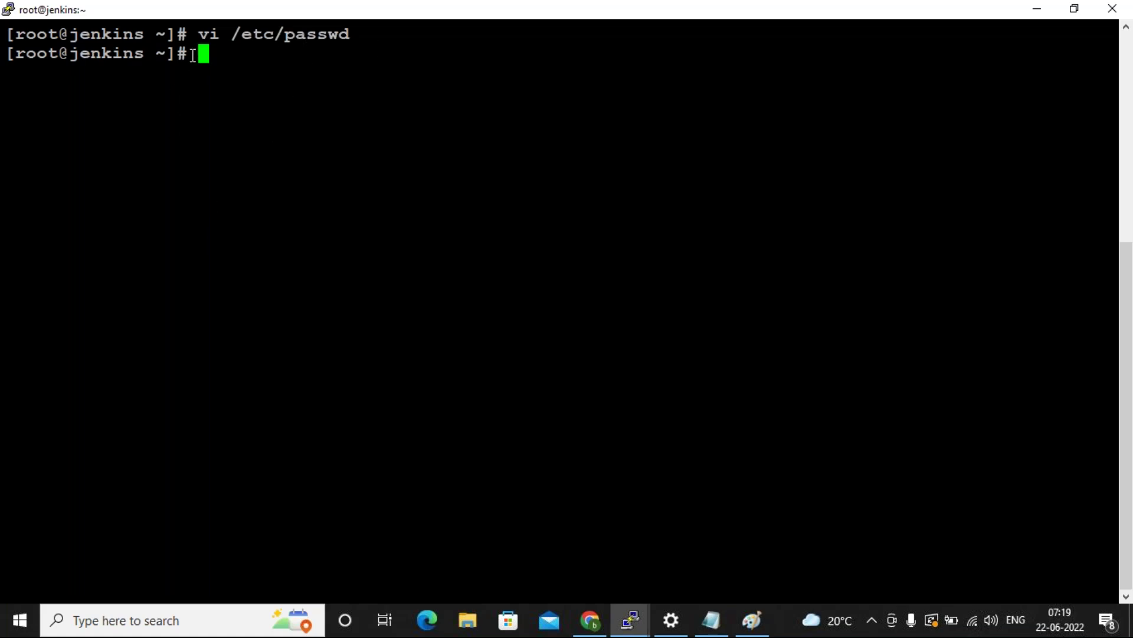
{"action": "double_click", "coordinate": [267, 56]}
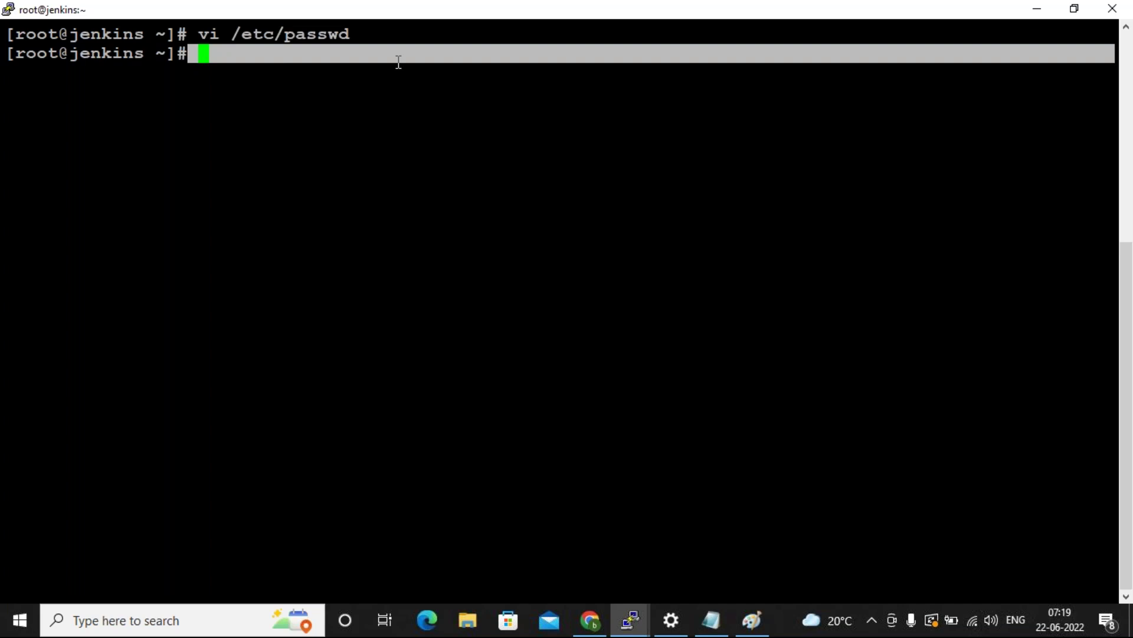
{"action": "left_click", "coordinate": [399, 62]}
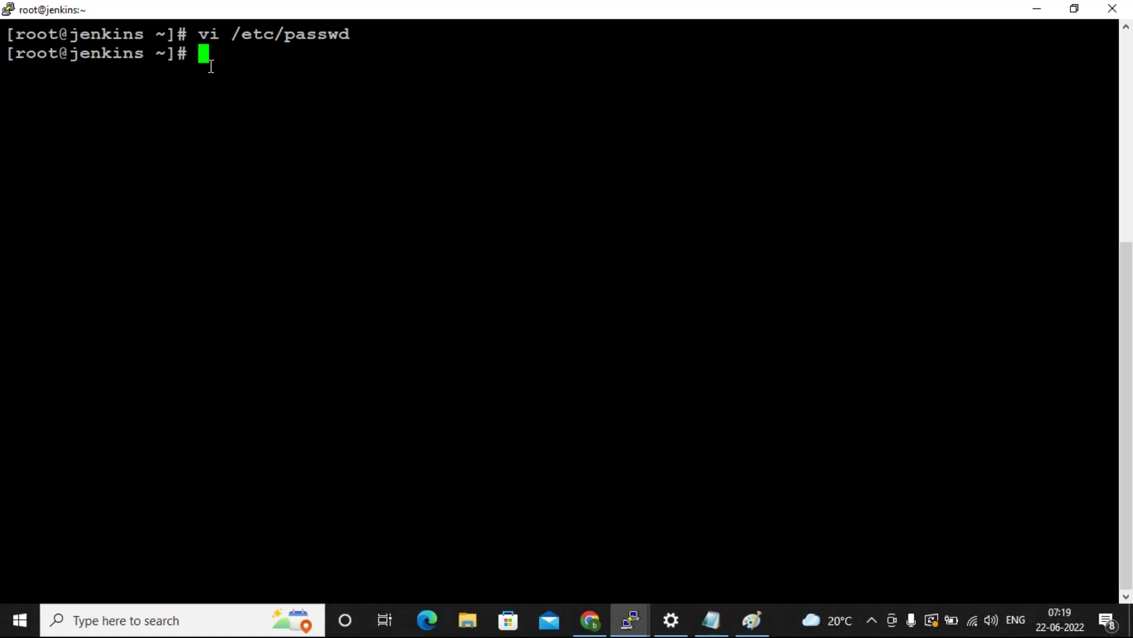
{"action": "type", "text": "su - jenkins"}
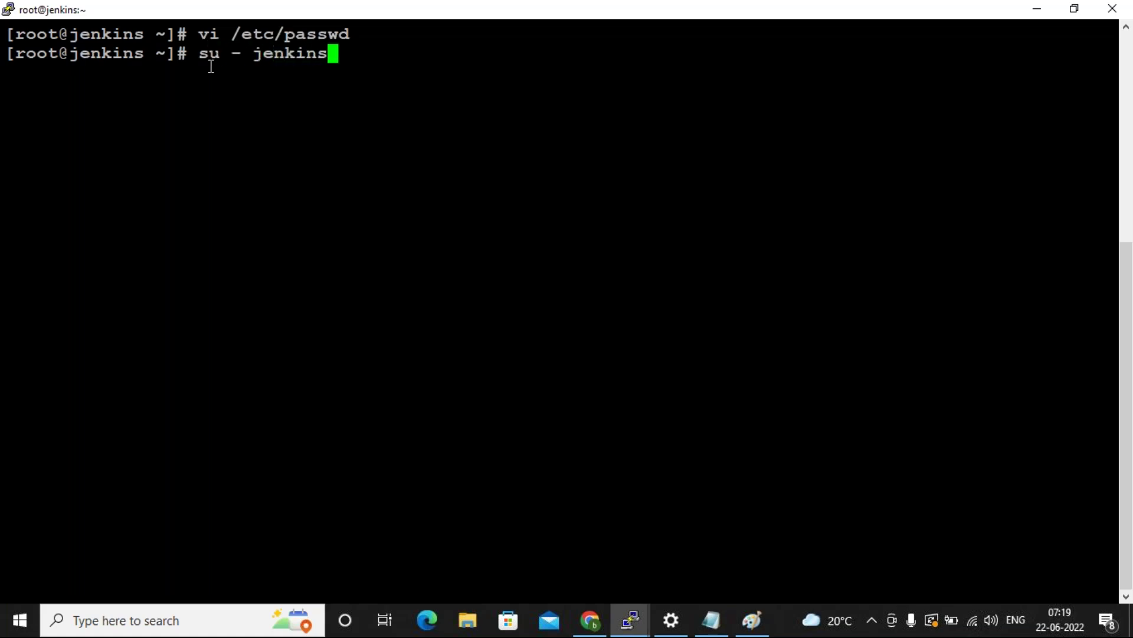
{"action": "key", "text": "Return"}
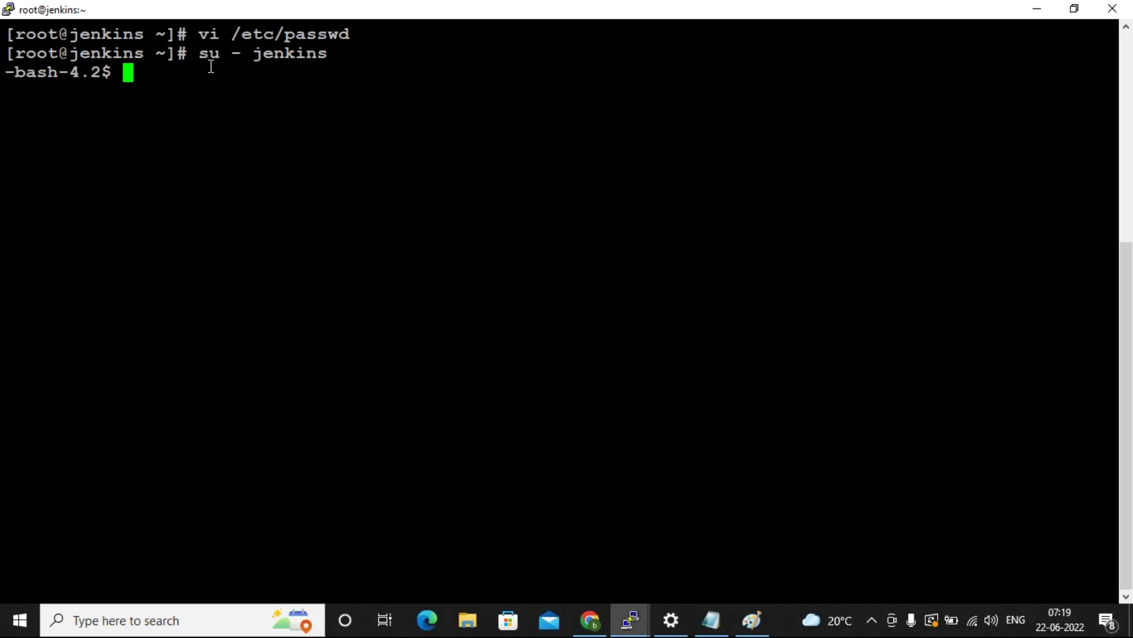
Highlight the su - jenkins command and the earlier root prompt, then begin typing ssh root@.
{"action": "left_click_drag", "start_coordinate": [199, 54], "coordinate": [326, 59]}
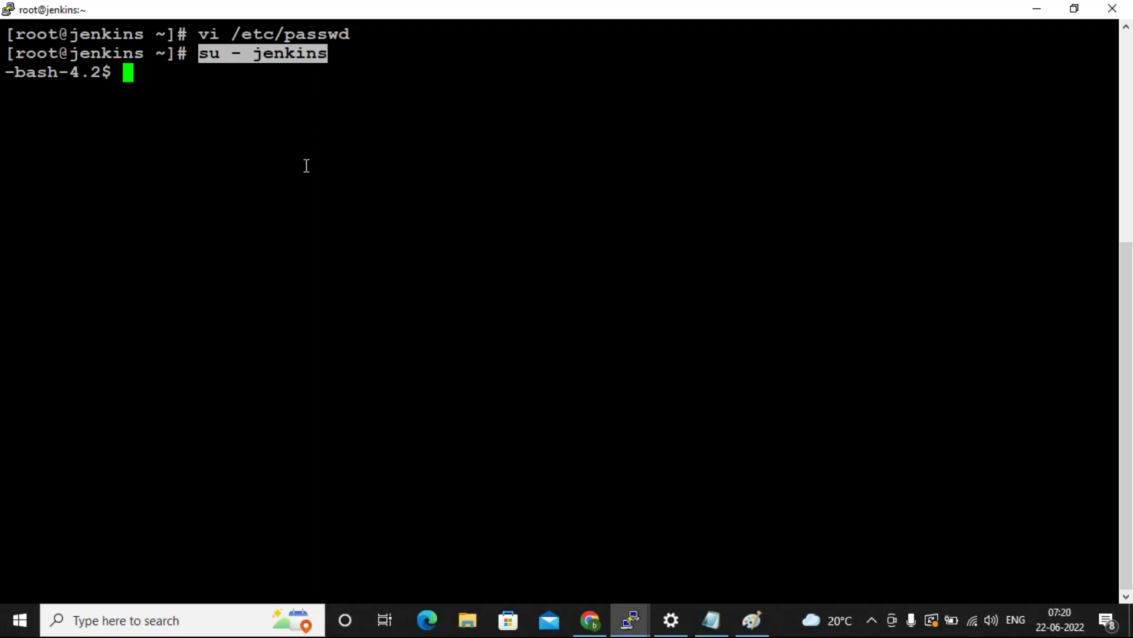
{"action": "double_click", "coordinate": [22, 58]}
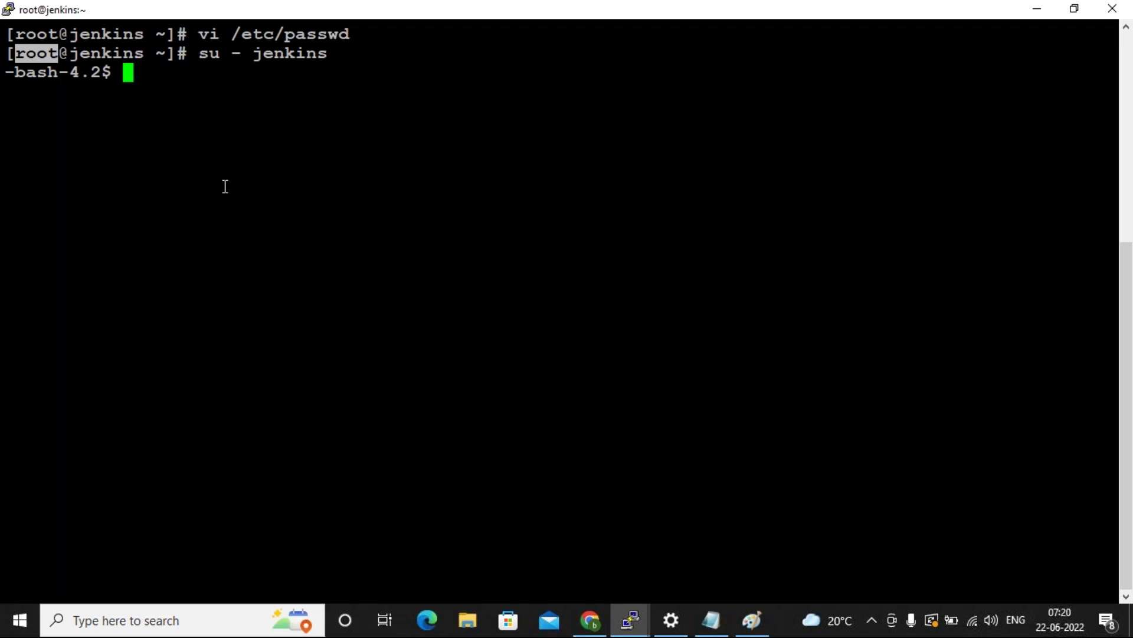
{"action": "left_click", "coordinate": [208, 132]}
{"action": "type", "text": "ssh "}
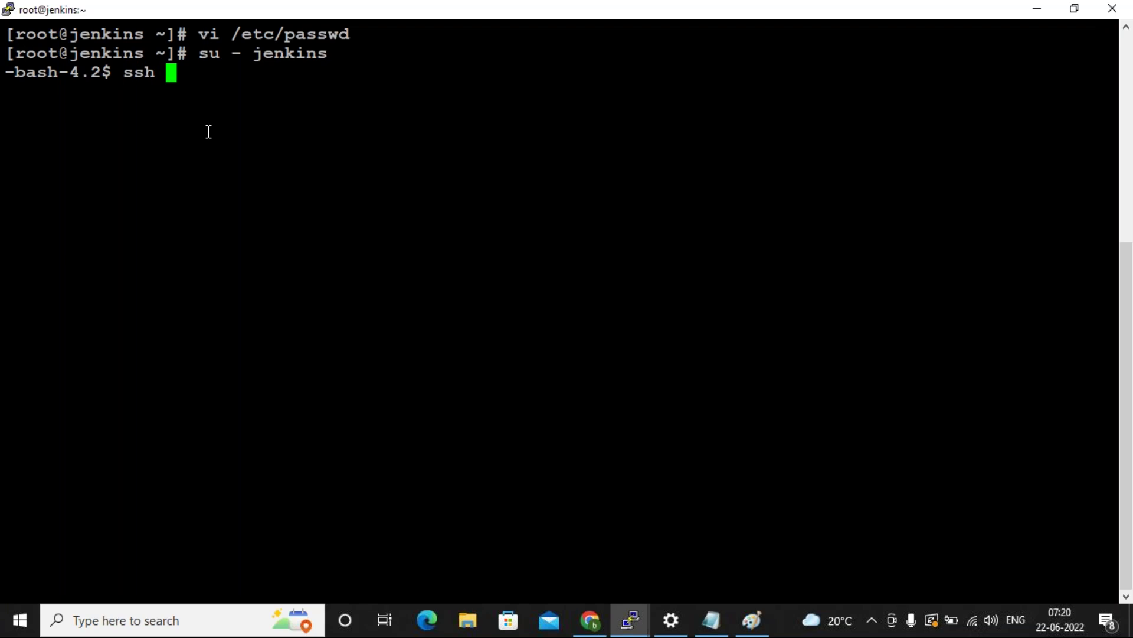
{"action": "type", "text": "root"}
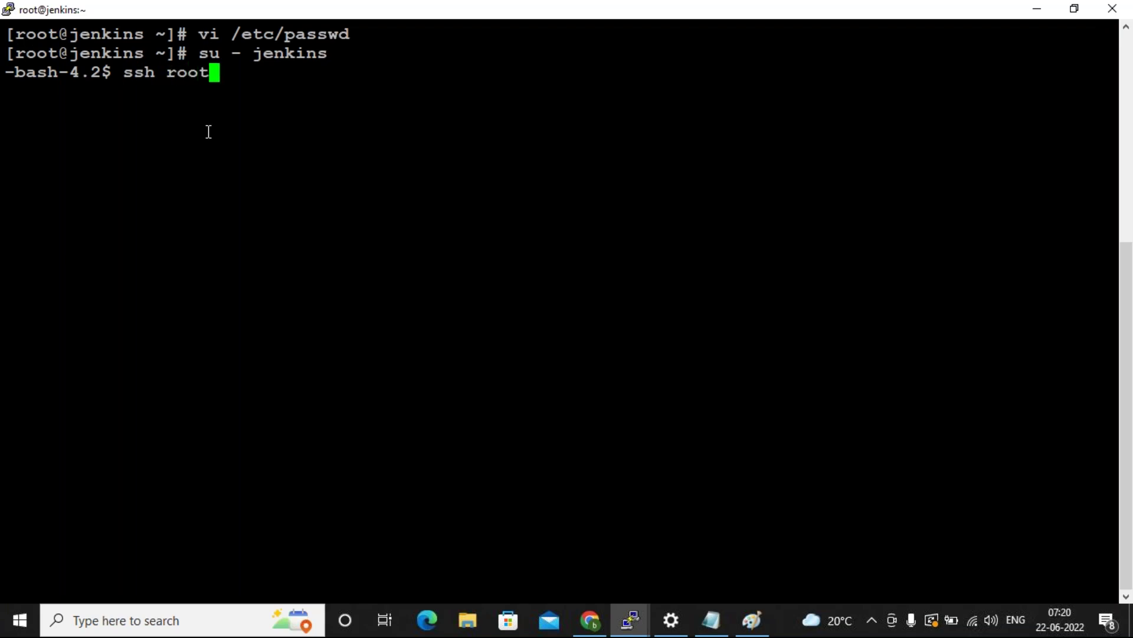
{"action": "type", "text": "@"}
SSH as the jenkins user into the slave at 172.31.14.49, found with ifconfig, accepting its host key.
{"action": "mouse_move", "coordinate": [625, 625]}
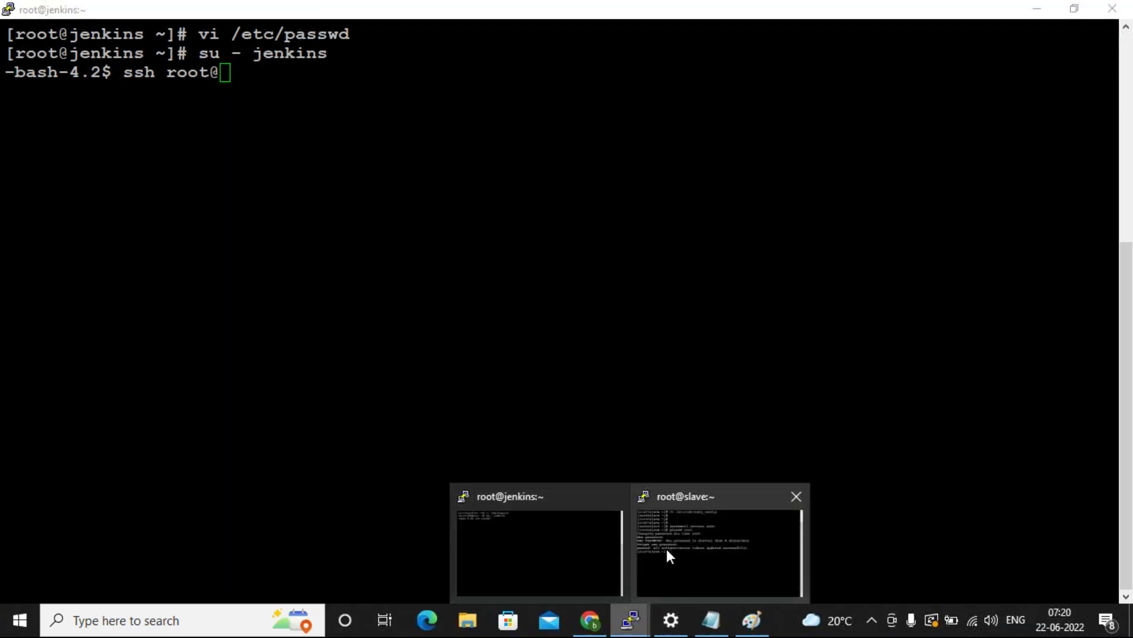
{"action": "left_click", "coordinate": [667, 548]}
{"action": "type", "text": "ifconfig"}
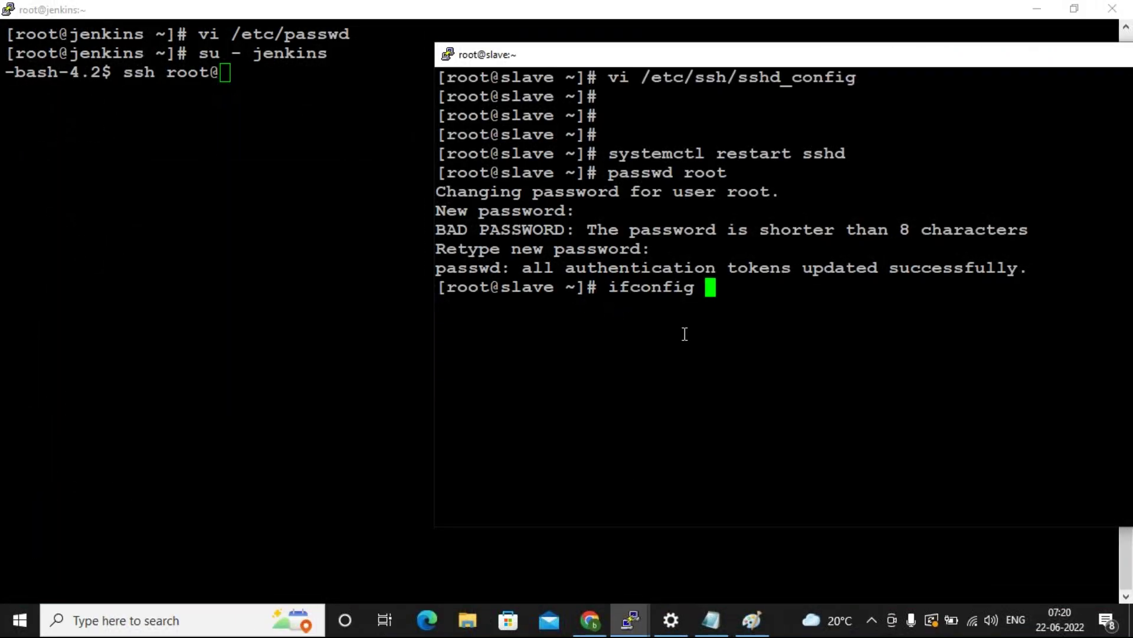
{"action": "key", "text": "Return"}
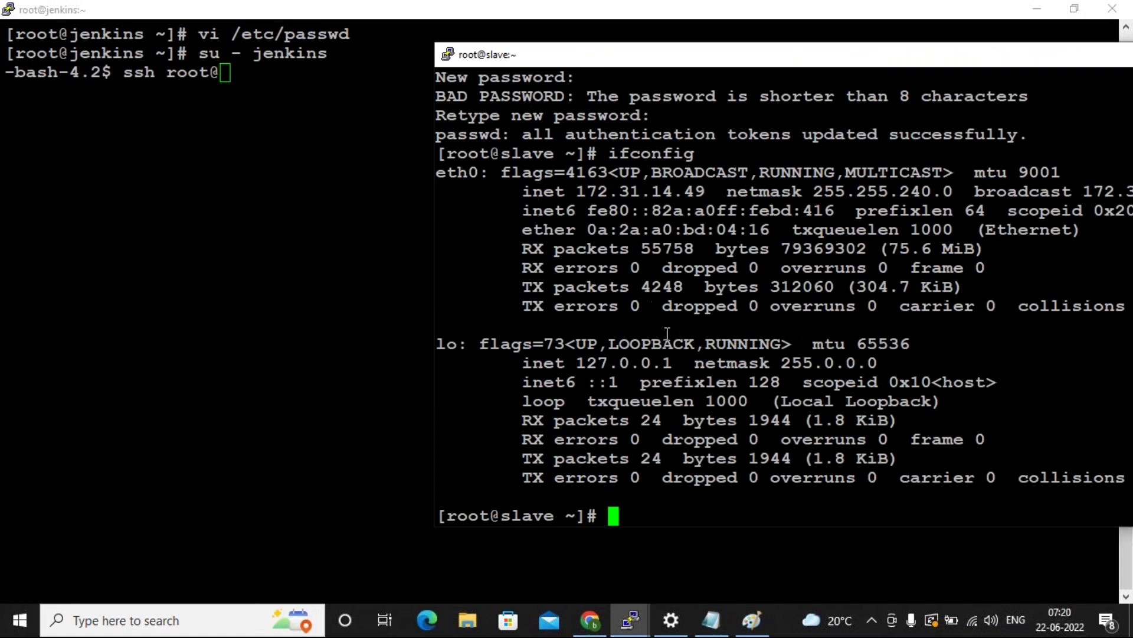
{"action": "double_click", "coordinate": [640, 192]}
{"action": "left_click", "coordinate": [288, 141]}
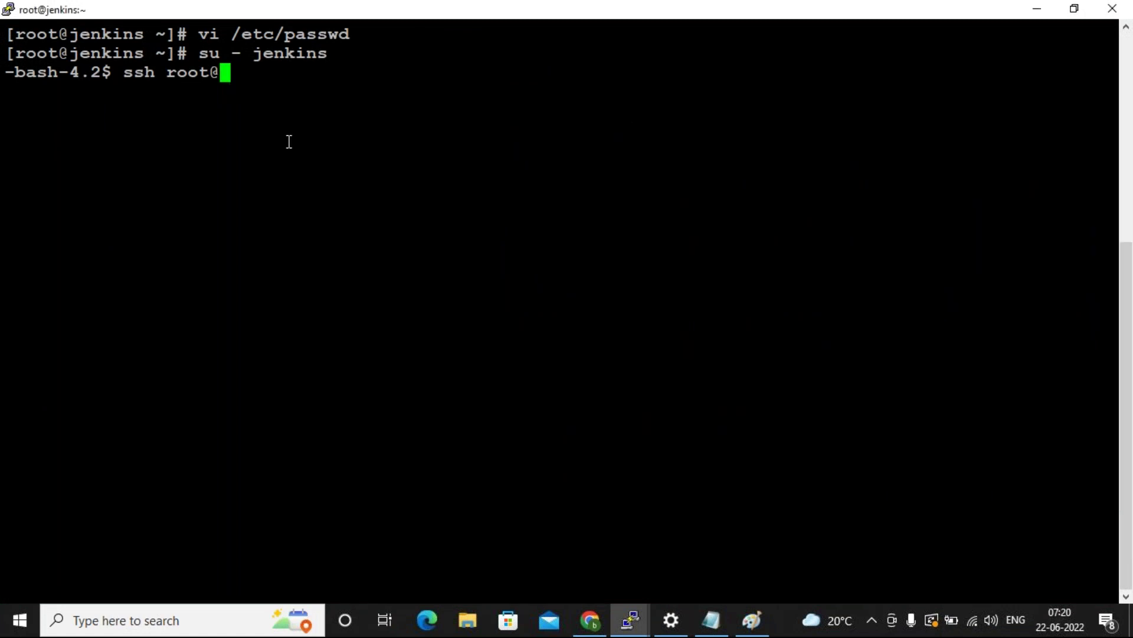
{"action": "right_click", "coordinate": [290, 142]}
{"action": "key", "text": "Return"}
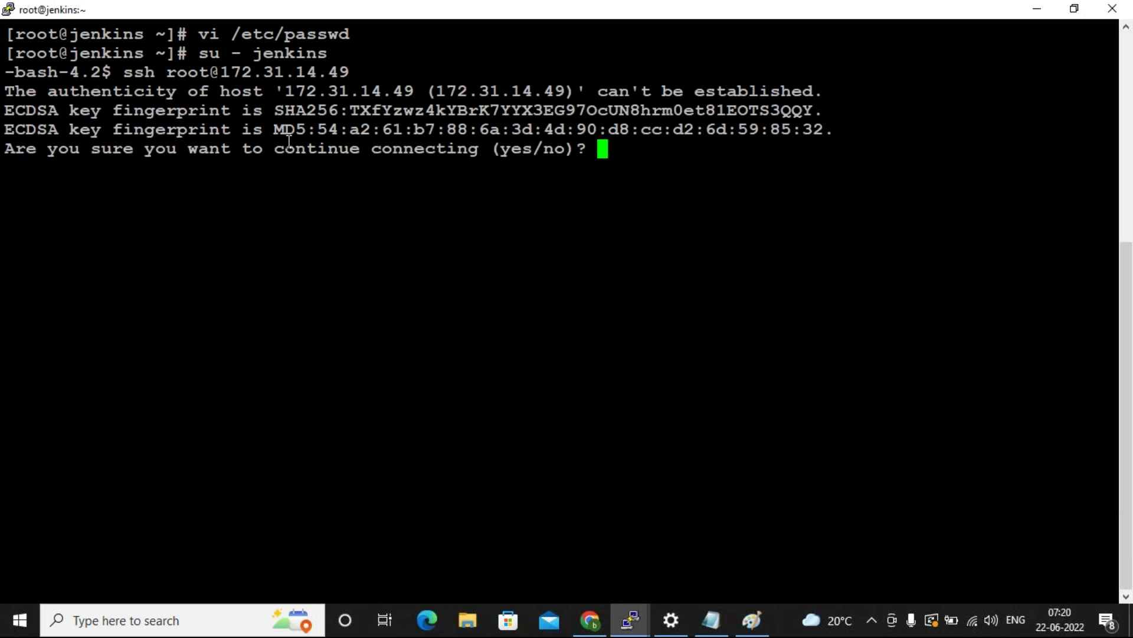
{"action": "type", "text": "yes"}
{"action": "key", "text": "Return"}
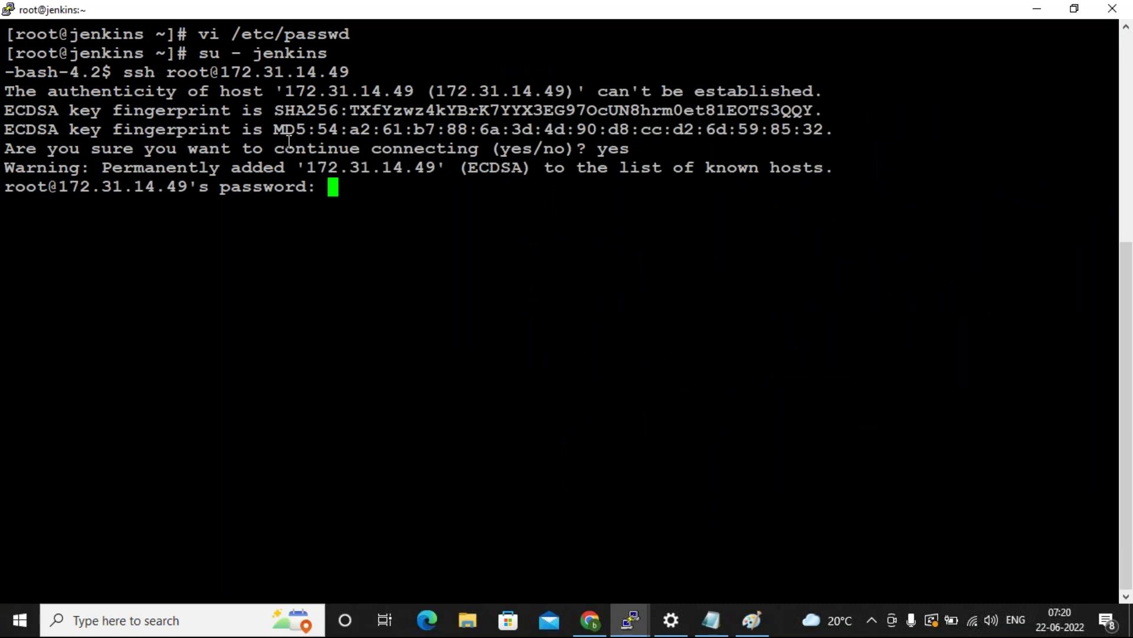
{"action": "key", "text": "Return"}
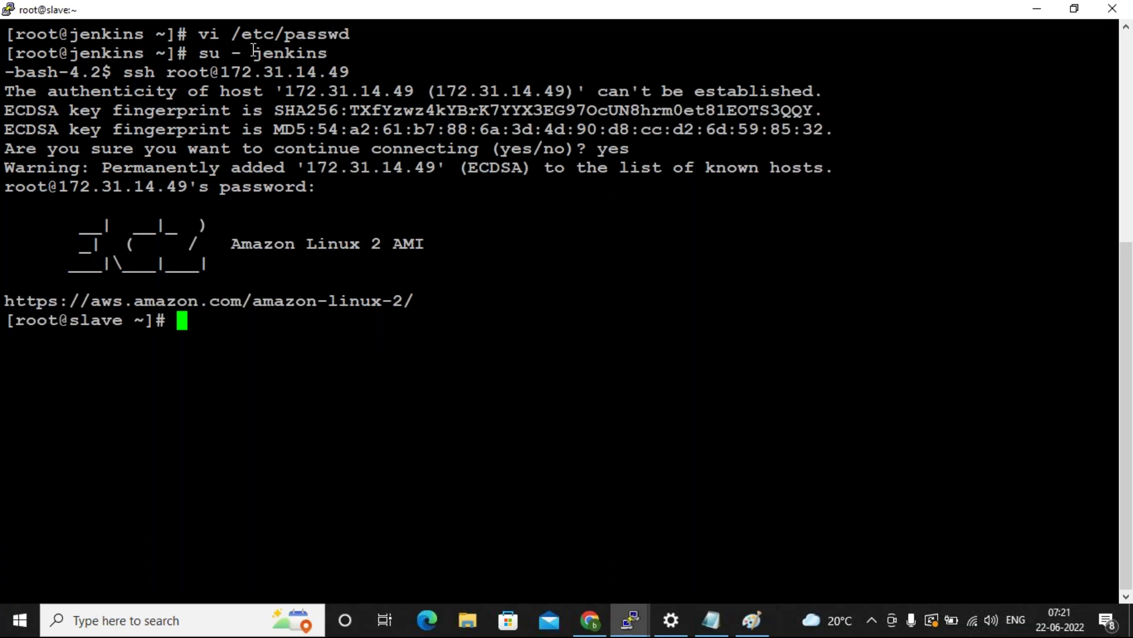
Point out the jenkins user, the -bash-4.2$ prompt and the slave hostname in the terminal.
{"action": "double_click", "coordinate": [282, 53]}
{"action": "left_click", "coordinate": [63, 79]}
{"action": "left_click_drag", "start_coordinate": [5, 73], "coordinate": [111, 76]}
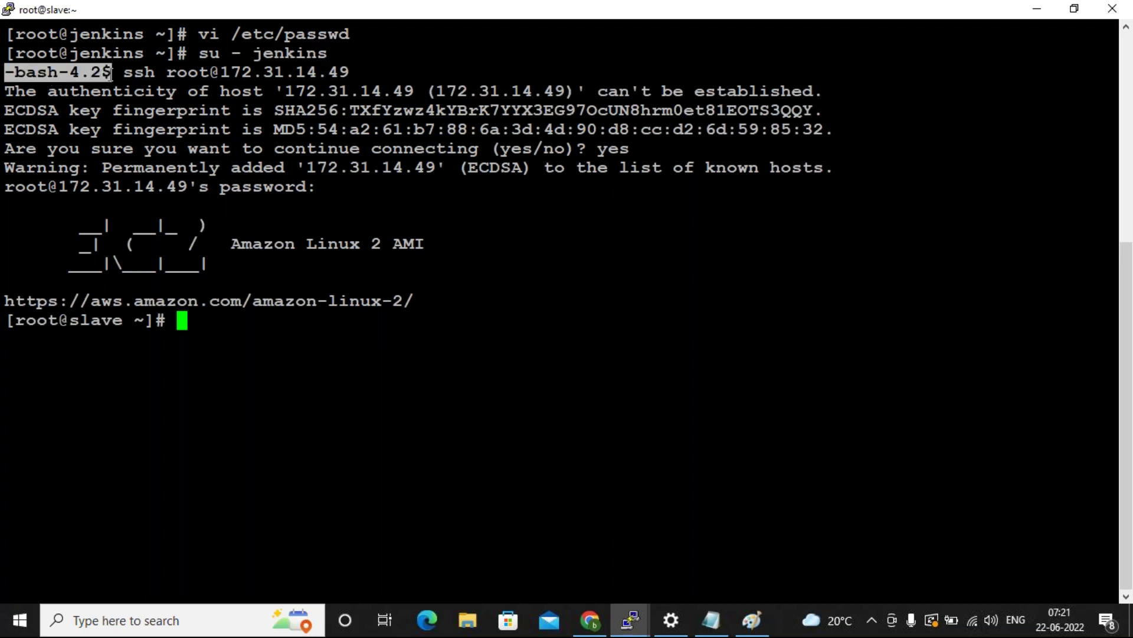
{"action": "left_click_drag", "start_coordinate": [5, 73], "coordinate": [103, 73]}
{"action": "left_click", "coordinate": [135, 322]}
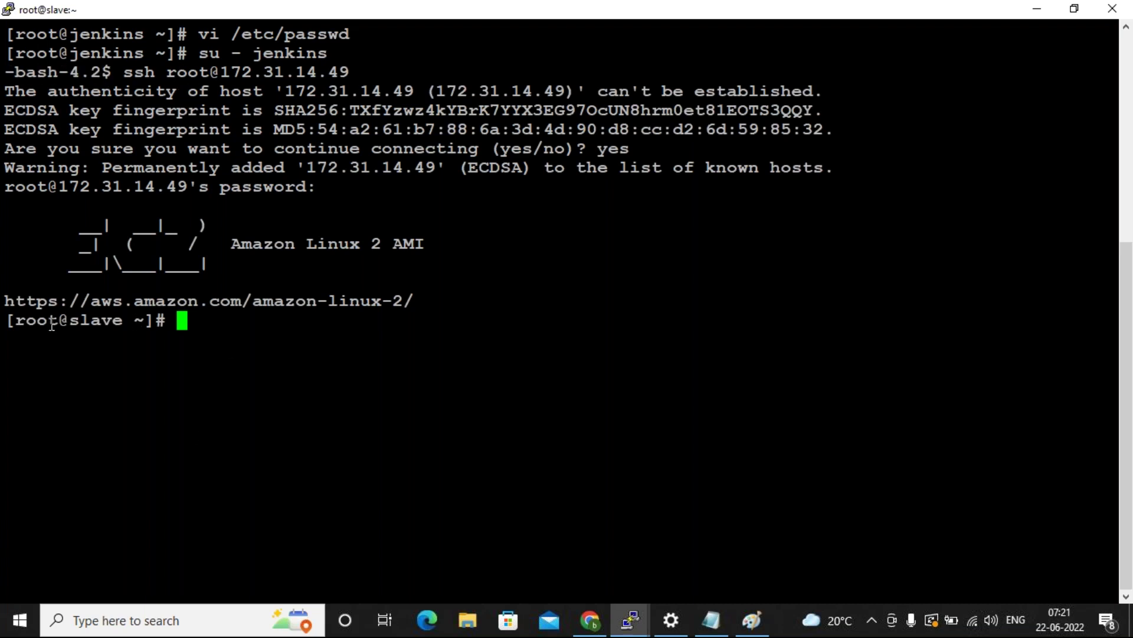
{"action": "double_click", "coordinate": [92, 322]}
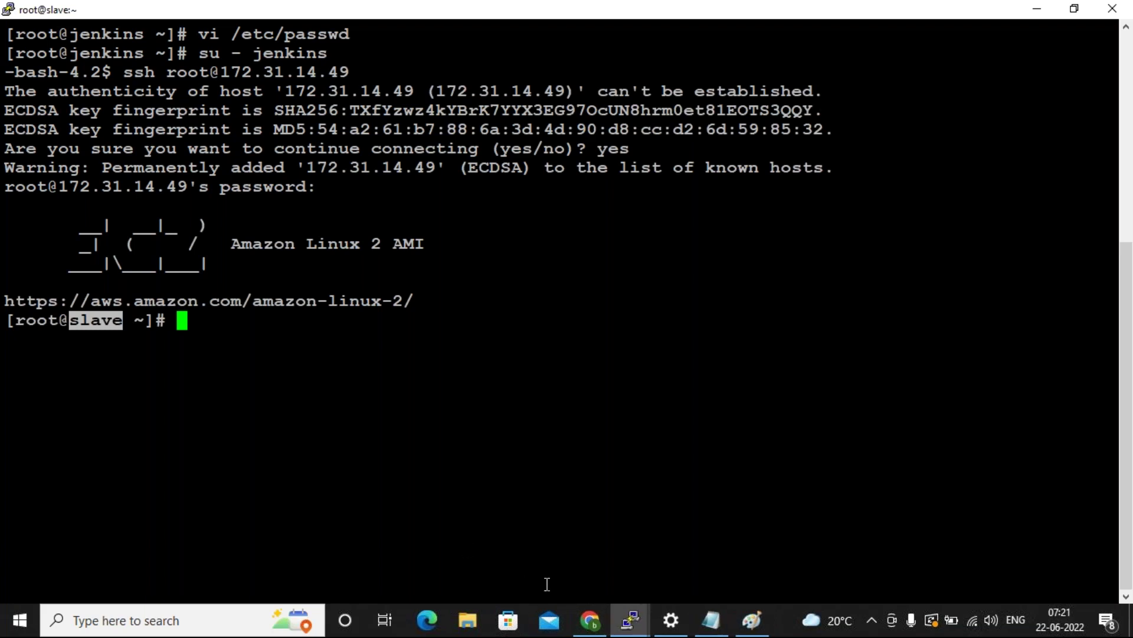
{"action": "left_click", "coordinate": [589, 620]}
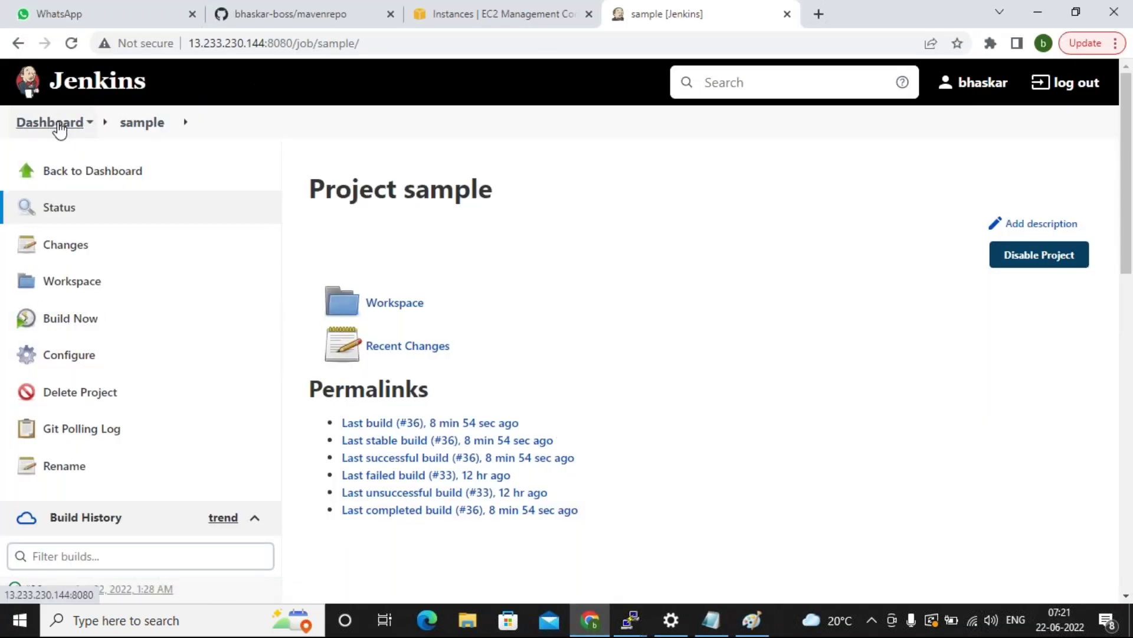
Install Java 11 on the slave with yum install java-11, confirming with y.
{"action": "left_click", "coordinate": [59, 124]}
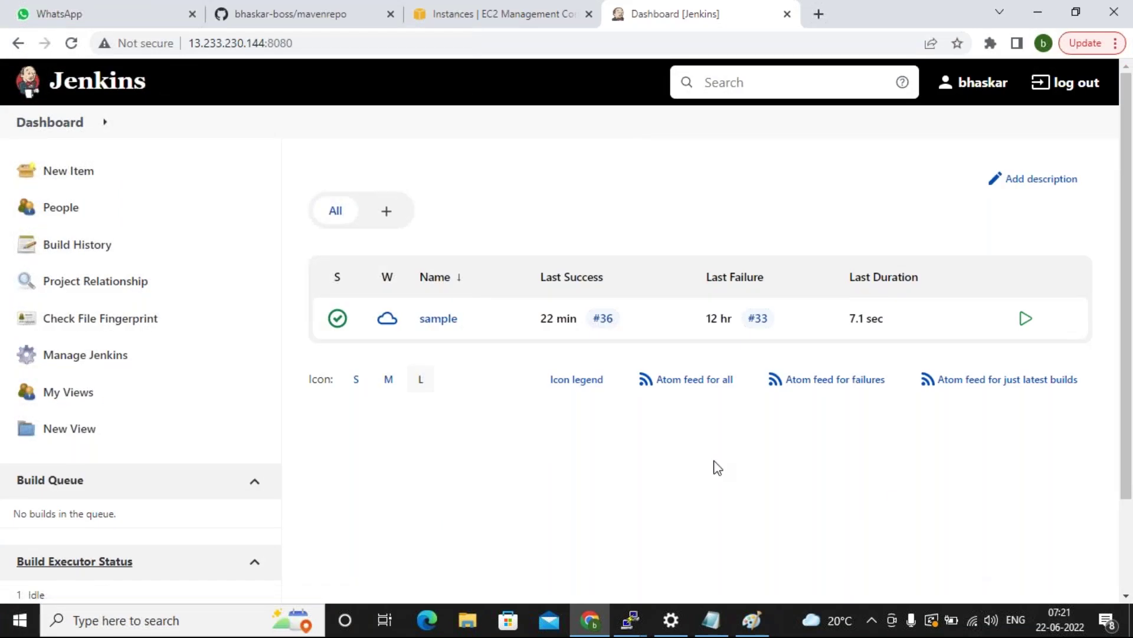
{"action": "mouse_move", "coordinate": [625, 618]}
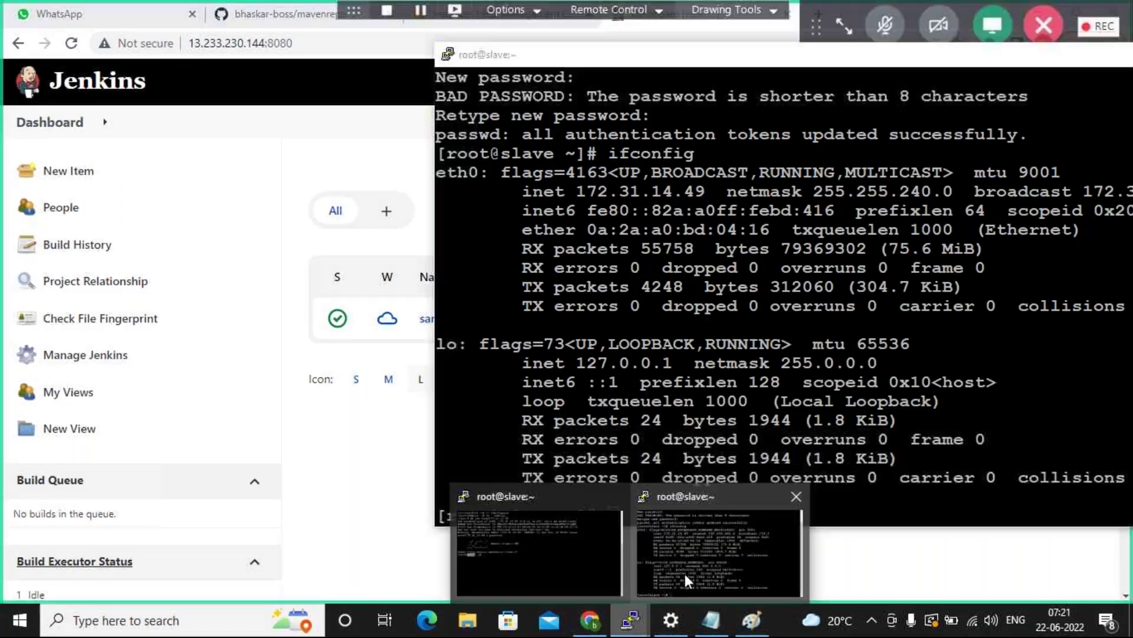
{"action": "left_click", "coordinate": [641, 587]}
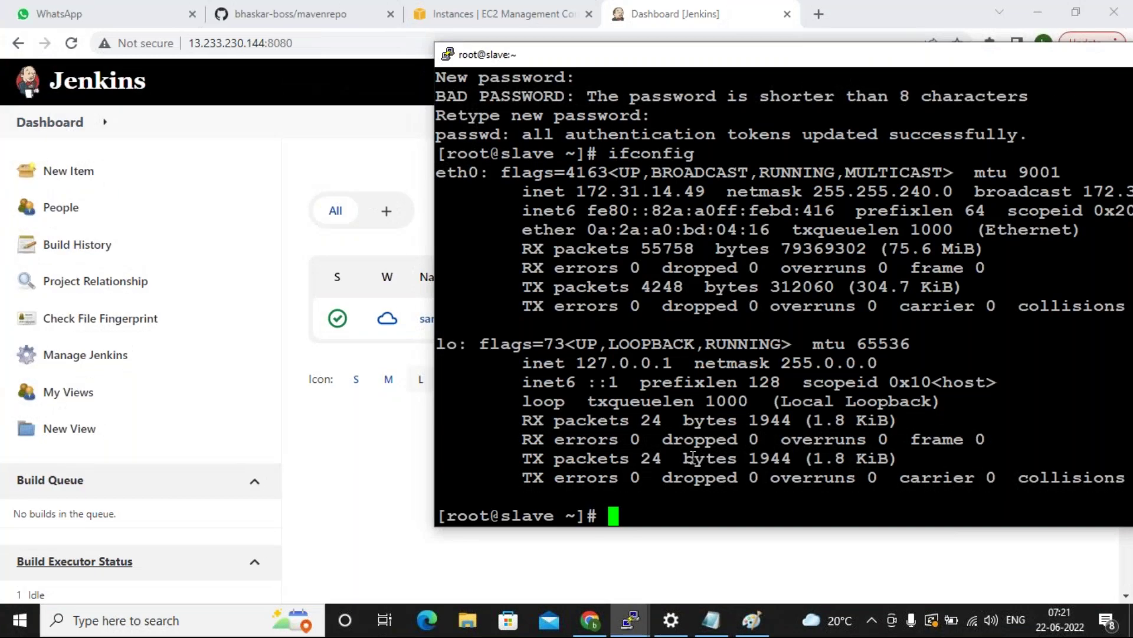
{"action": "type", "text": "yum inst"}
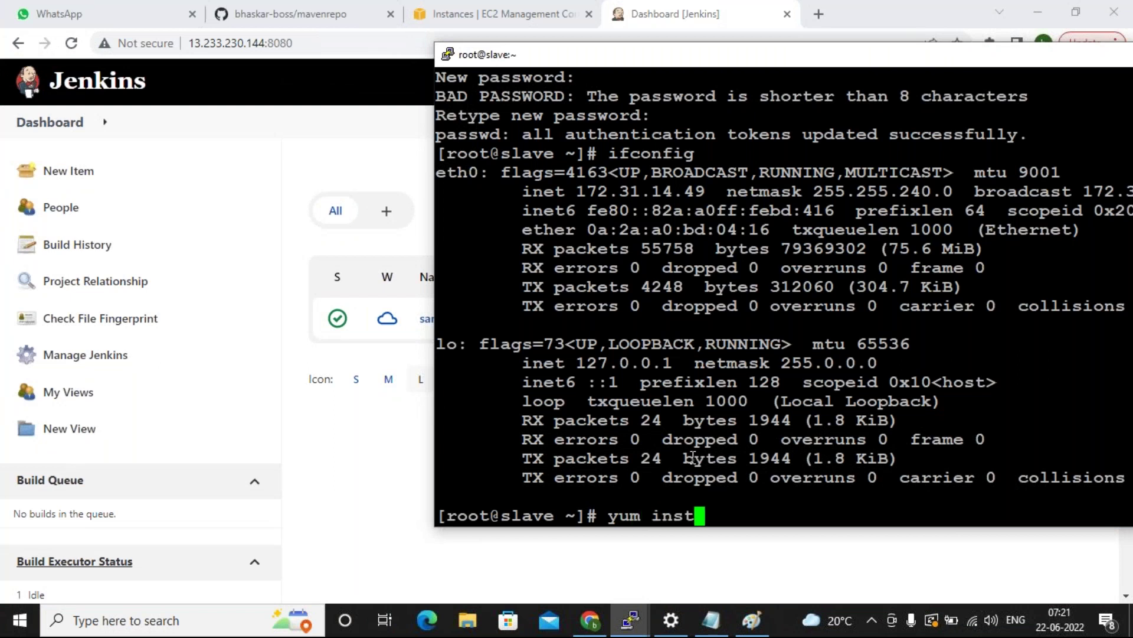
{"action": "type", "text": "all java-11"}
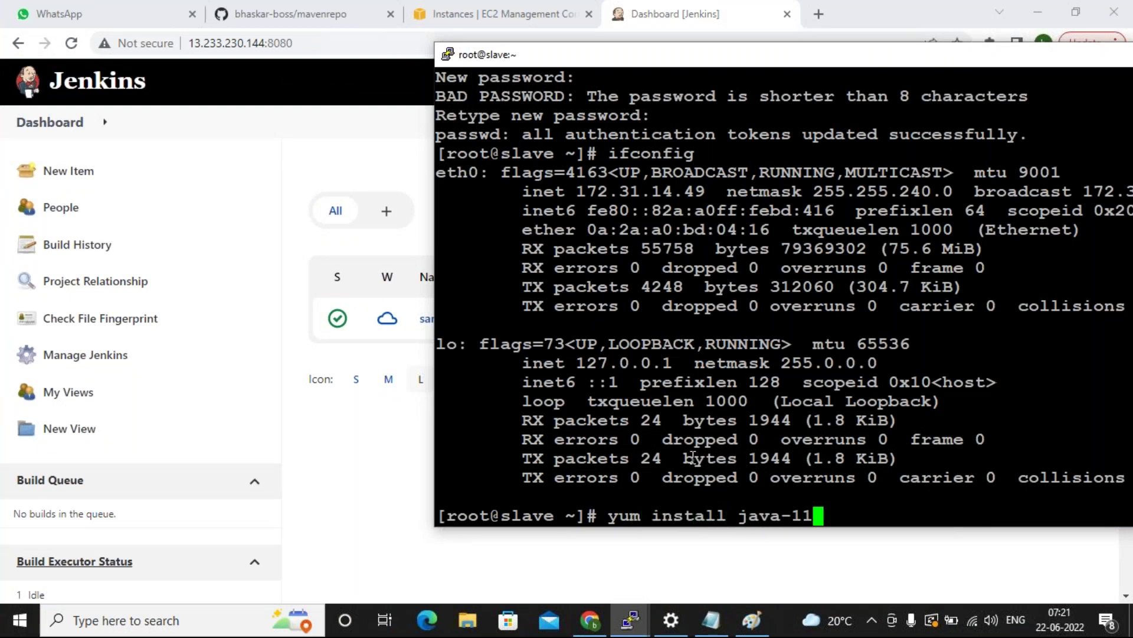
{"action": "key", "text": "Return"}
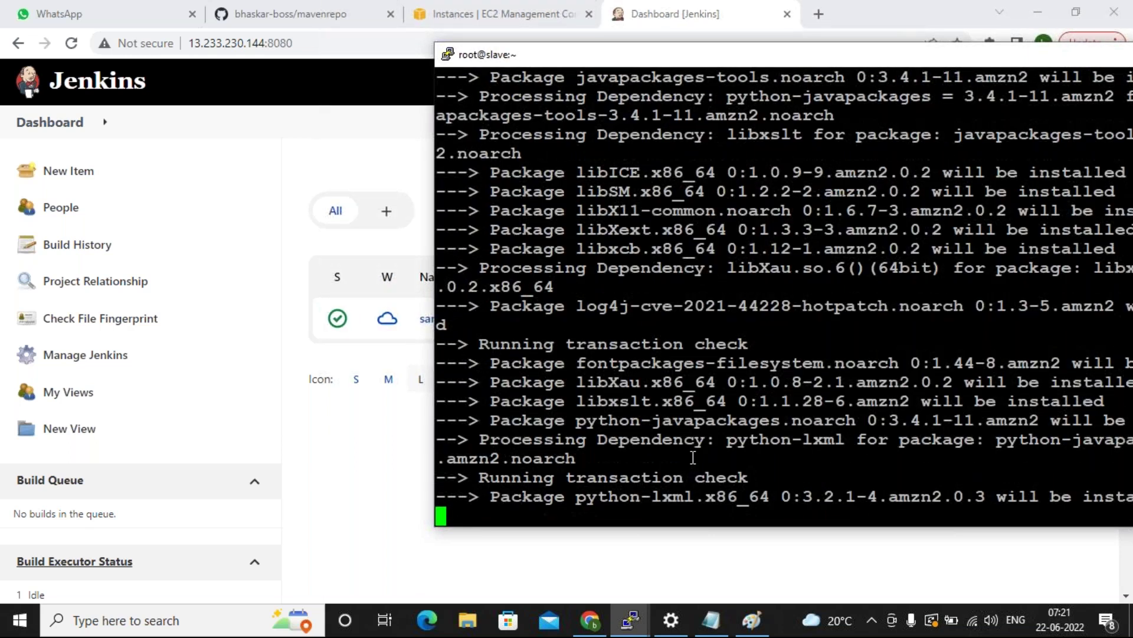
{"action": "type", "text": "y"}
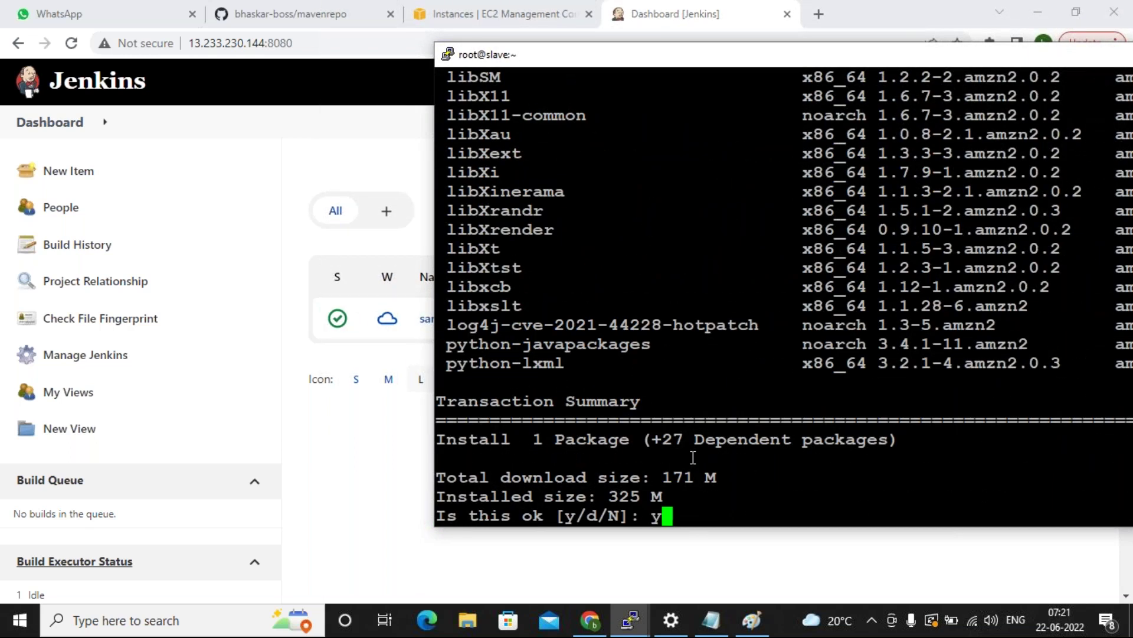
{"action": "key", "text": "Return"}
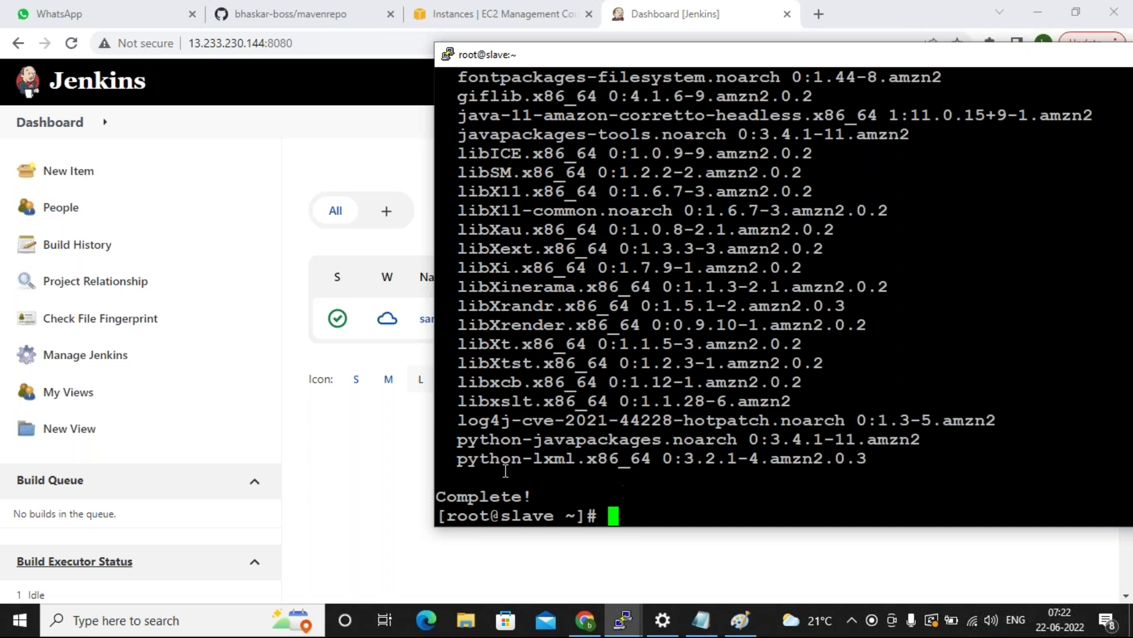
Open Manage Jenkins in the browser, then return to the terminal holding the ssh session.
{"action": "left_click", "coordinate": [400, 489]}
{"action": "left_click", "coordinate": [63, 361]}
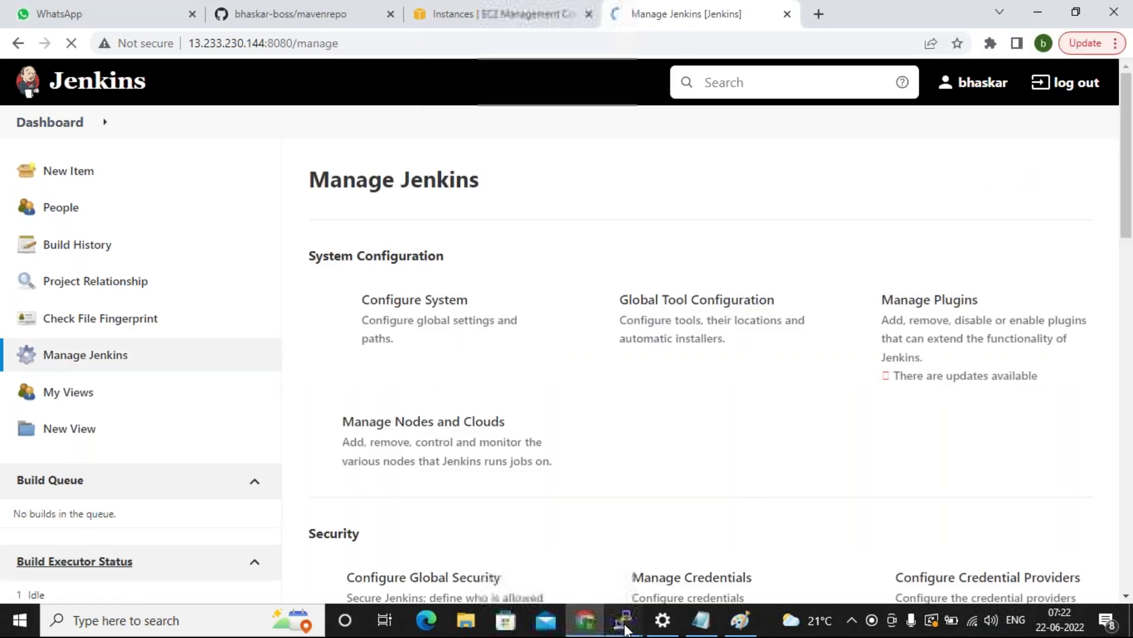
{"action": "mouse_move", "coordinate": [624, 628]}
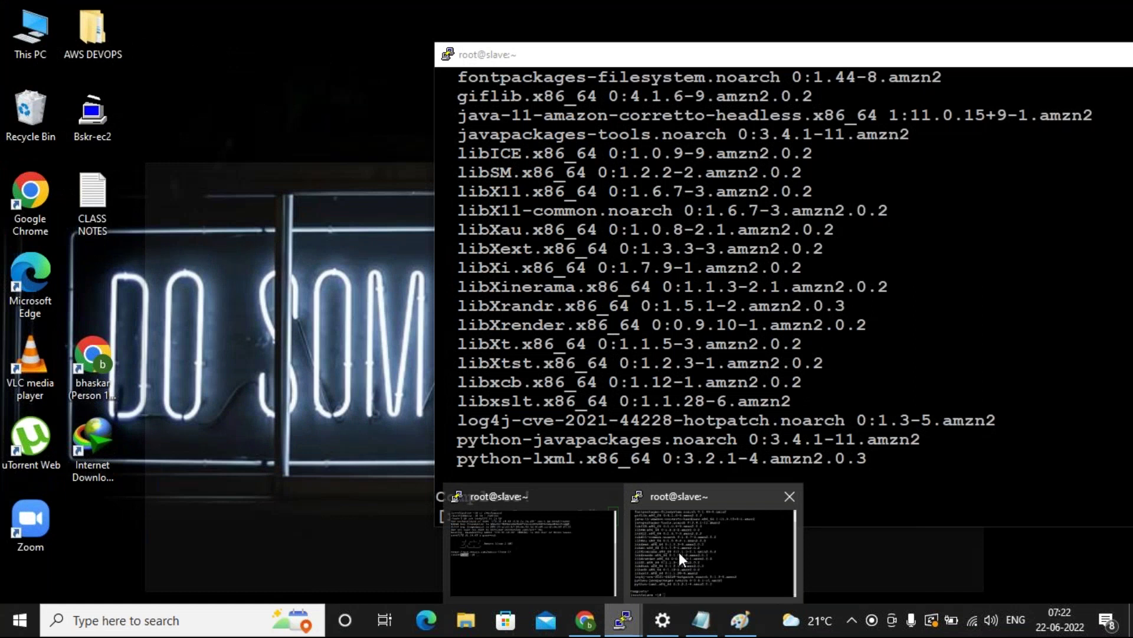
{"action": "left_click", "coordinate": [678, 548]}
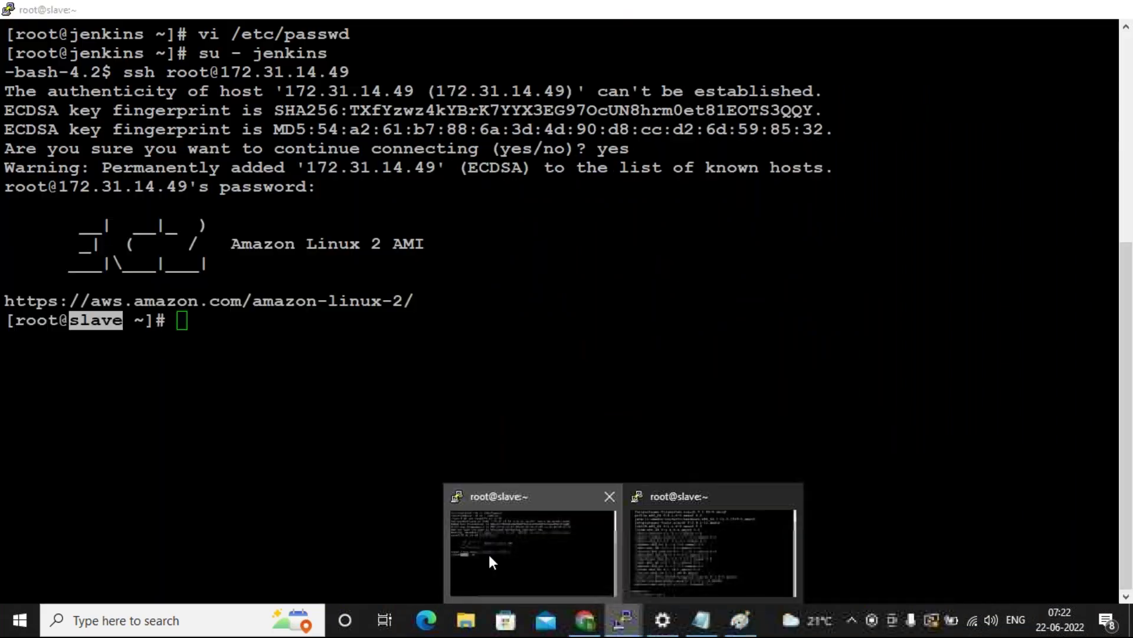
{"action": "left_click", "coordinate": [489, 554]}
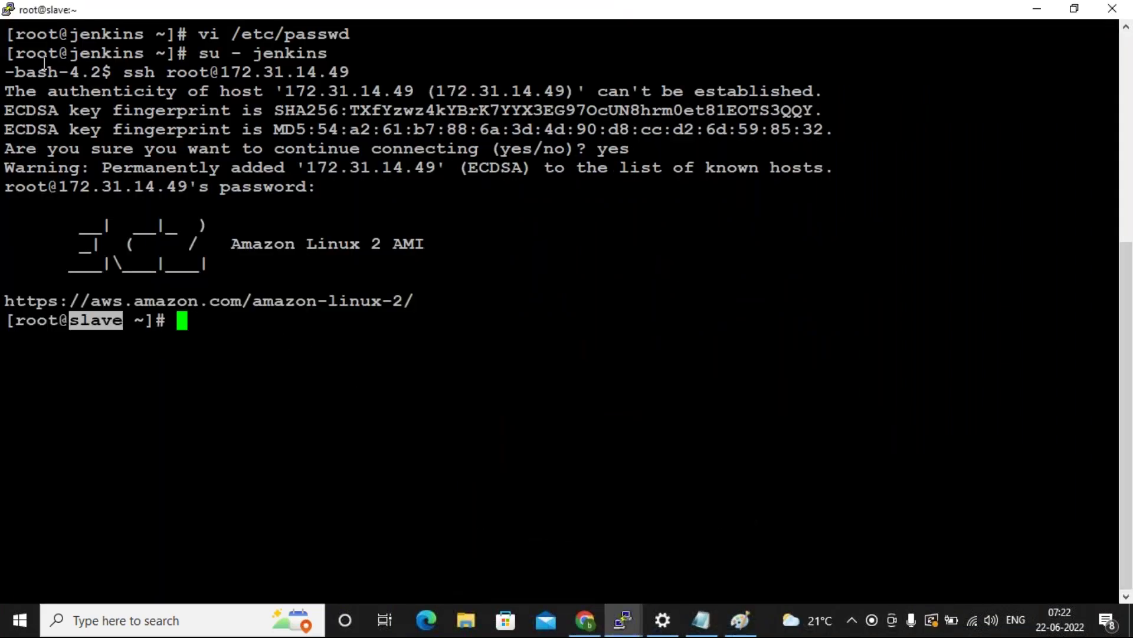
{"action": "double_click", "coordinate": [99, 52]}
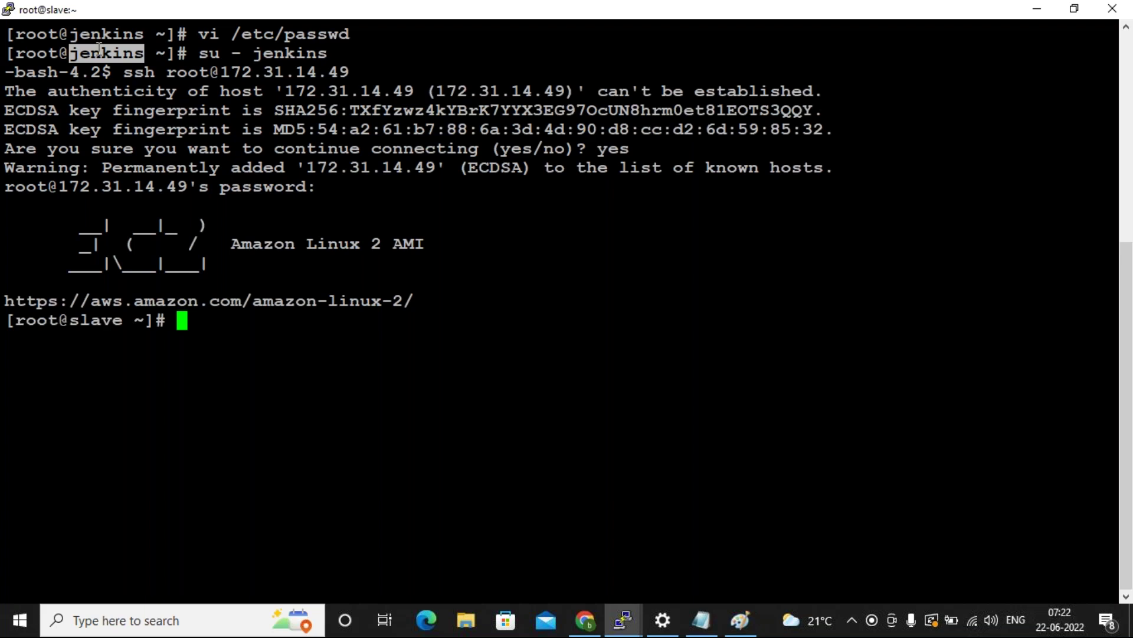
{"action": "double_click", "coordinate": [111, 59]}
{"action": "left_click", "coordinate": [137, 75]}
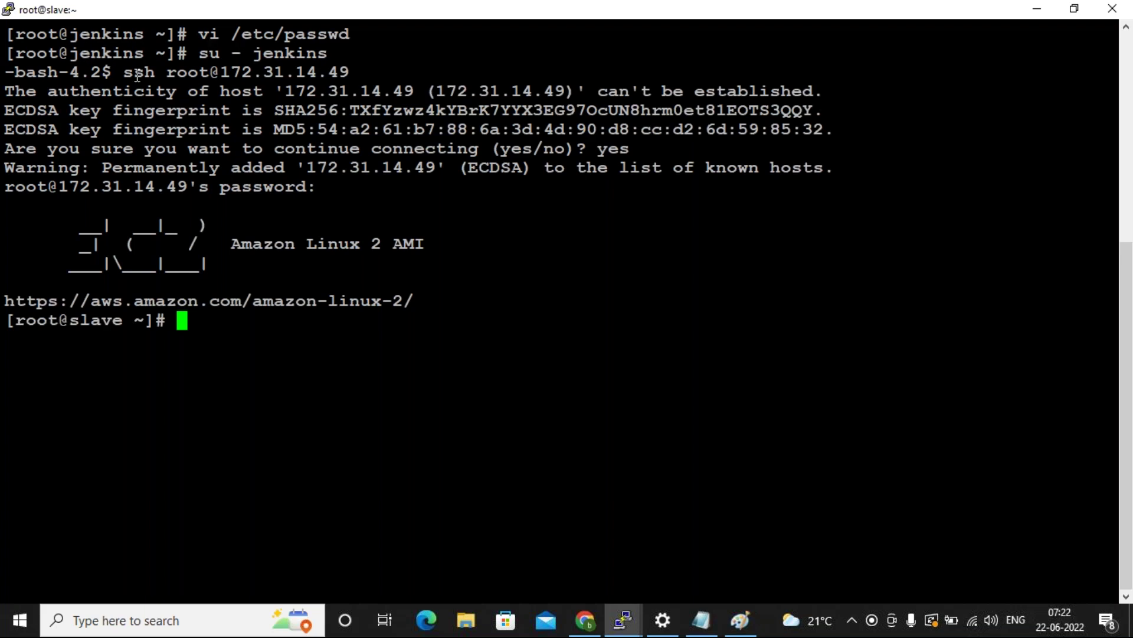
{"action": "double_click", "coordinate": [127, 55]}
{"action": "double_click", "coordinate": [38, 74]}
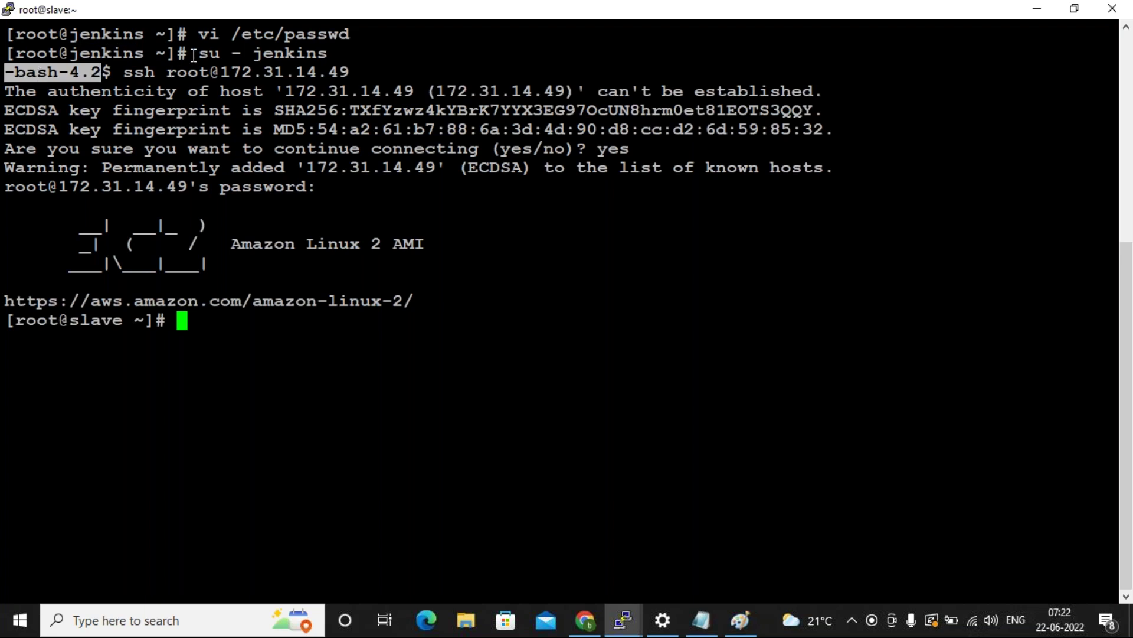
{"action": "left_click_drag", "start_coordinate": [199, 55], "coordinate": [313, 54]}
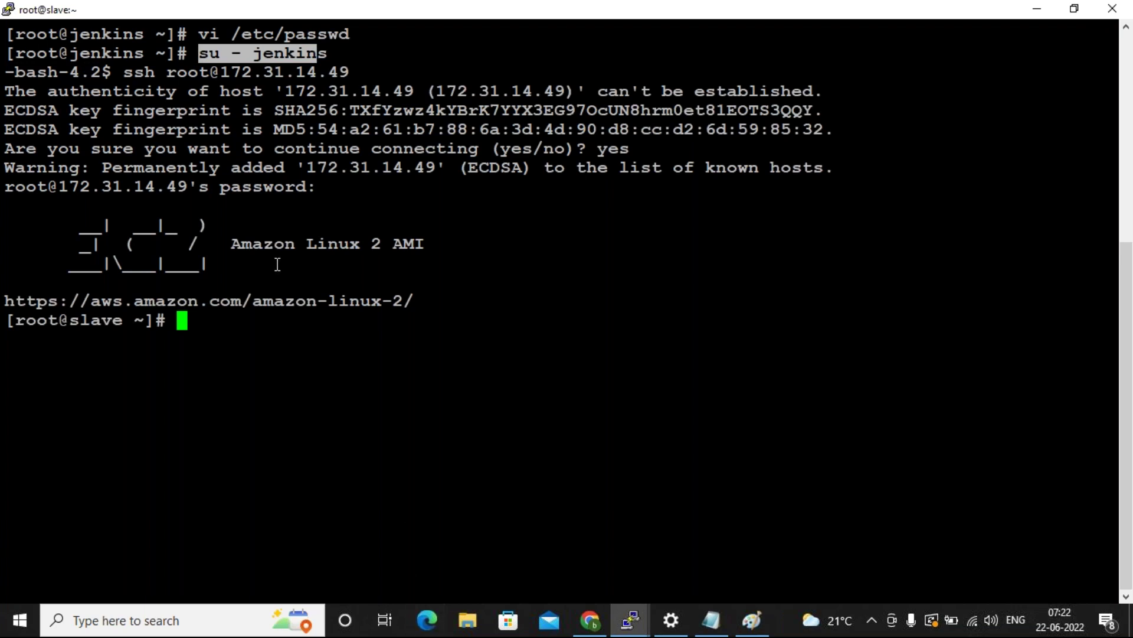
{"action": "left_click", "coordinate": [199, 319]}
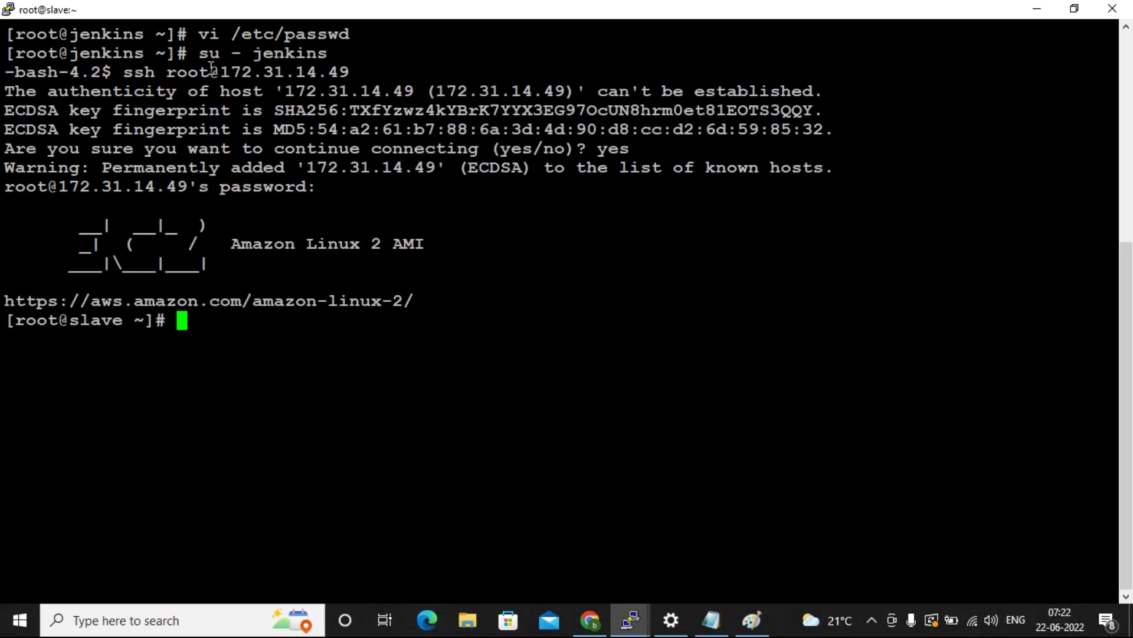
{"action": "left_click_drag", "start_coordinate": [126, 72], "coordinate": [346, 69]}
{"action": "left_click", "coordinate": [319, 317]}
{"action": "left_click", "coordinate": [589, 621]}
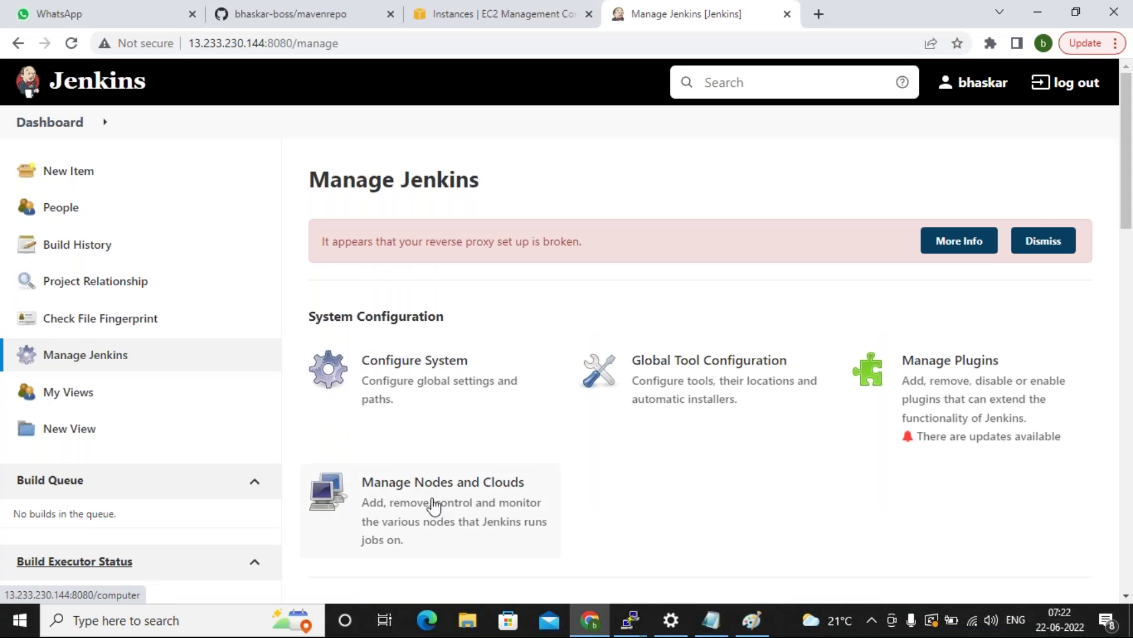
Create a new permanent agent node named devserver from Manage Nodes and Clouds.
{"action": "left_click", "coordinate": [431, 504]}
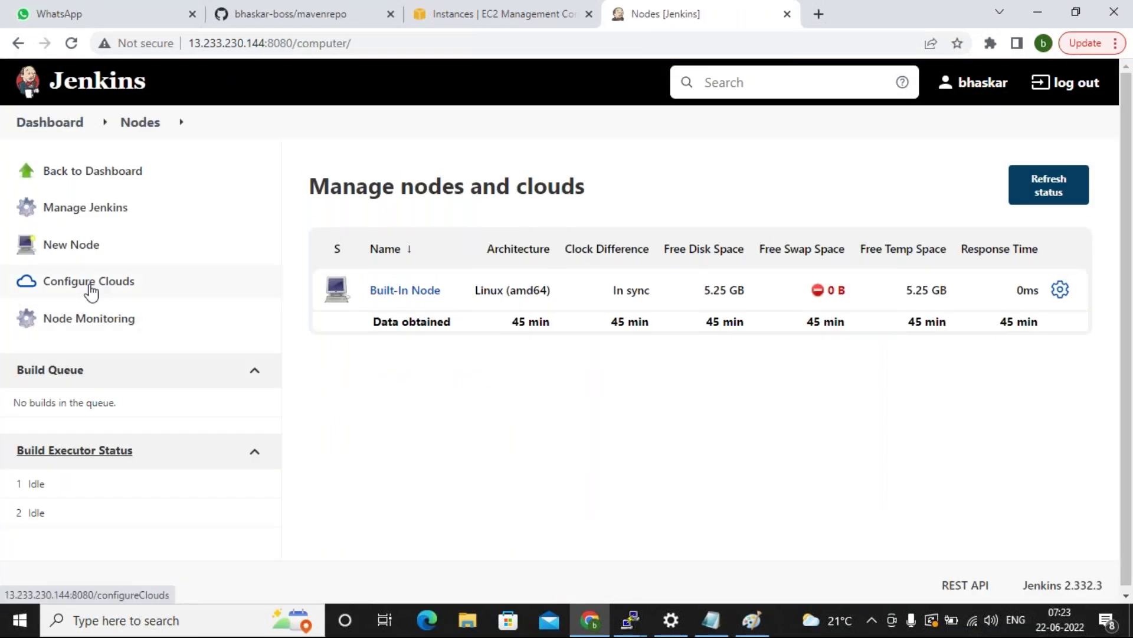
{"action": "left_click", "coordinate": [87, 251]}
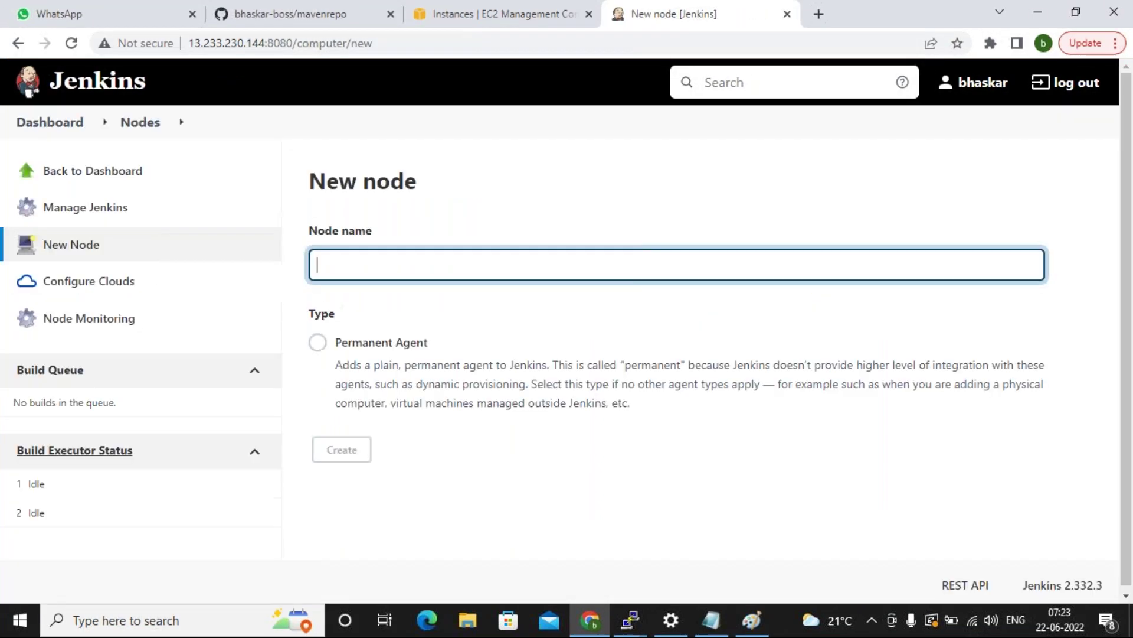
{"action": "type", "text": "devserver"}
{"action": "left_click", "coordinate": [318, 342]}
{"action": "left_click", "coordinate": [334, 451]}
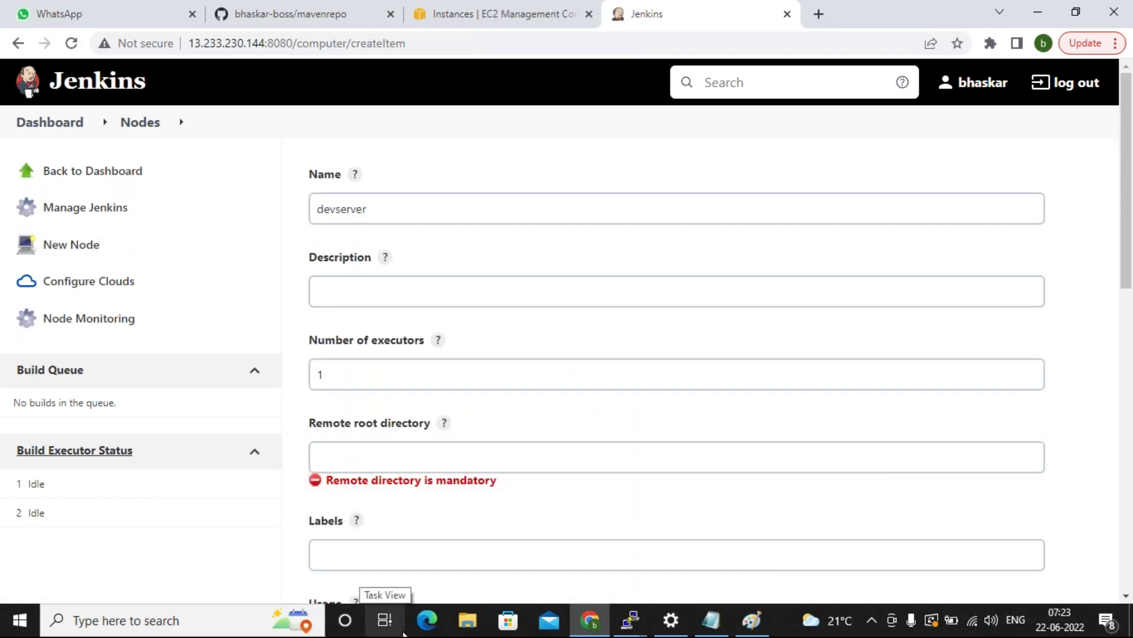
Set the node's remote root directory to /root and launch method to Launch agents via SSH.
{"action": "left_click", "coordinate": [348, 464]}
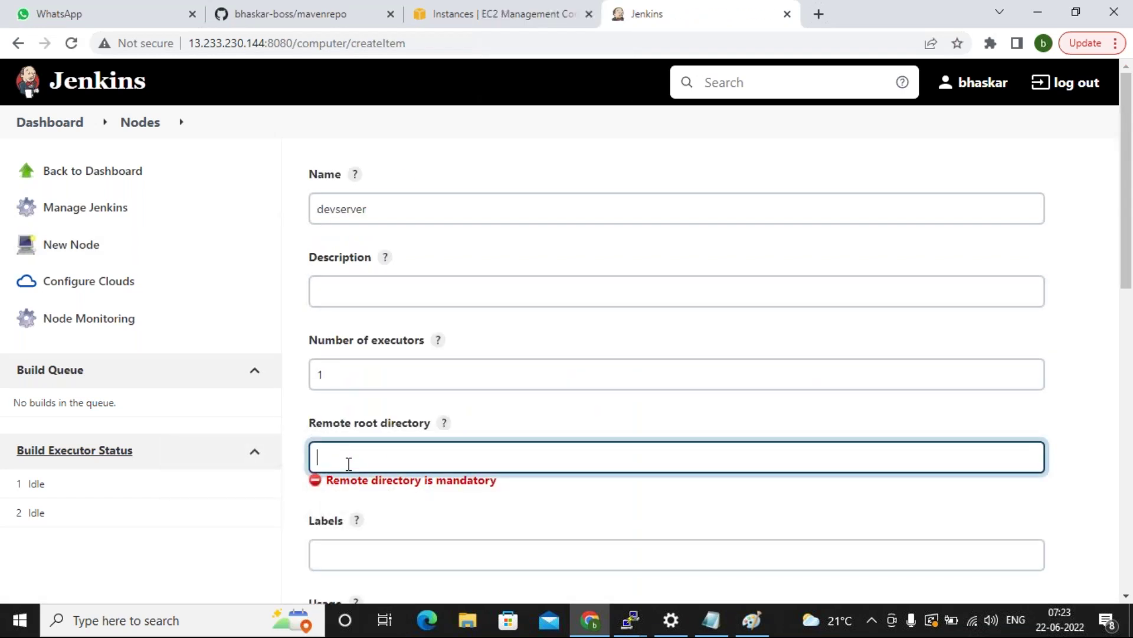
{"action": "scroll", "coordinate": [348, 464], "scroll_direction": "down", "scroll_amount": 2}
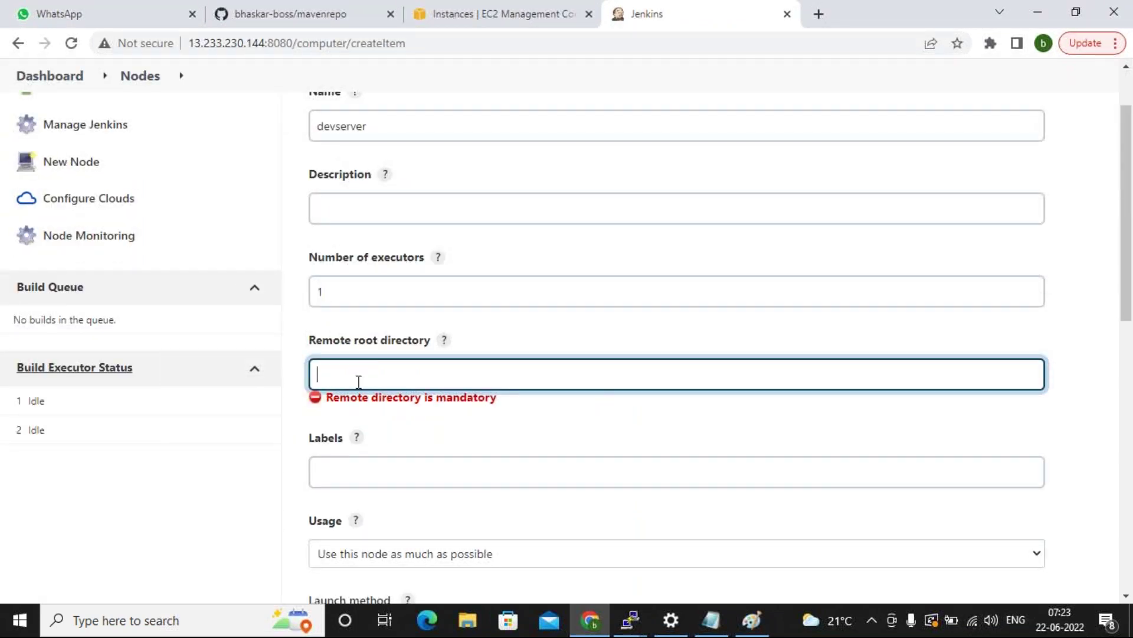
{"action": "type", "text": "/root"}
{"action": "left_click", "coordinate": [280, 502]}
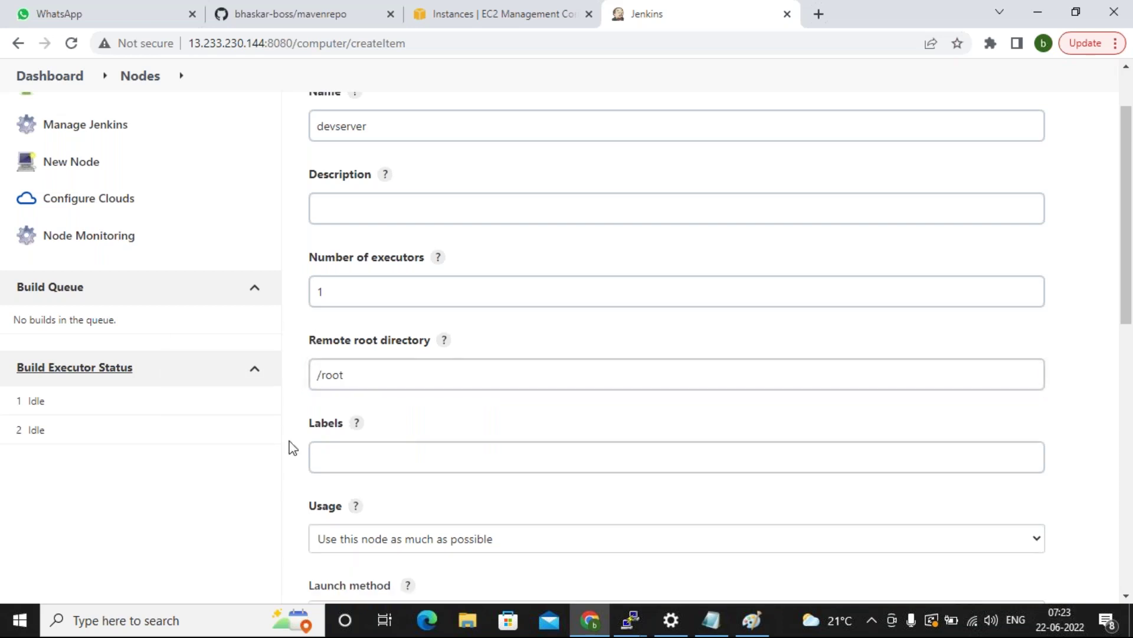
{"action": "left_click", "coordinate": [381, 376]}
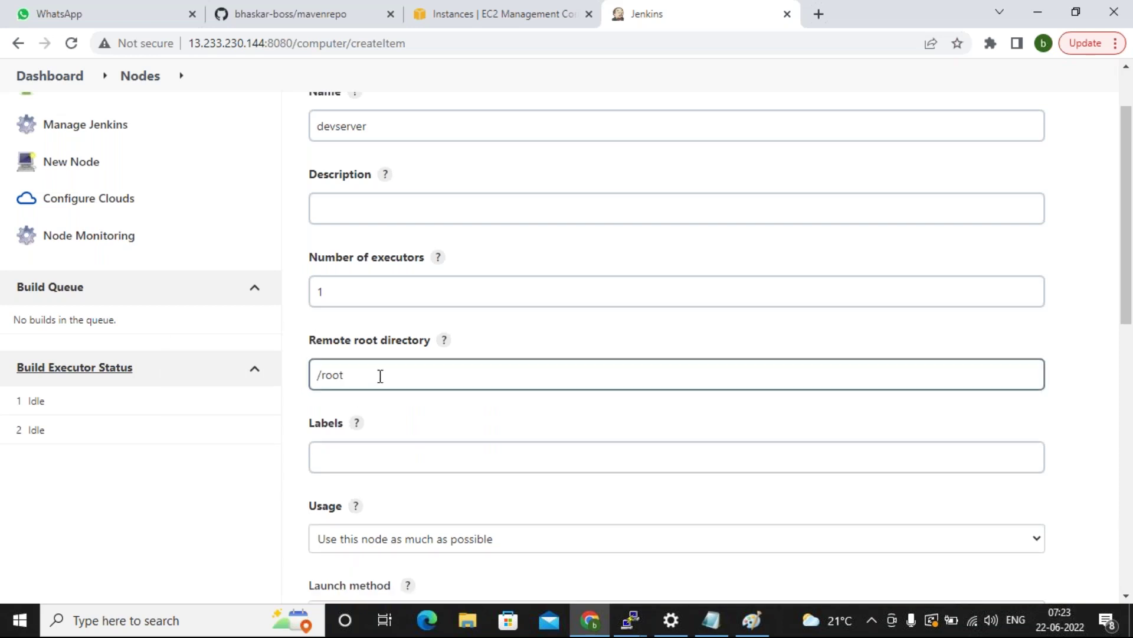
{"action": "scroll", "coordinate": [380, 376], "scroll_direction": "down", "scroll_amount": 5}
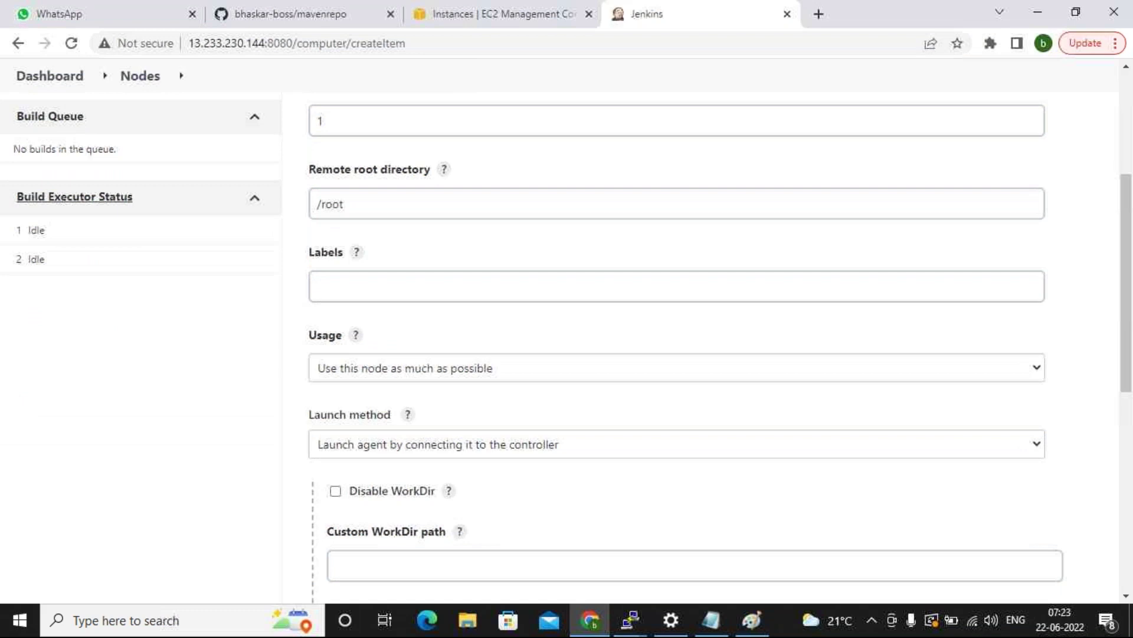
{"action": "left_click", "coordinate": [398, 285]}
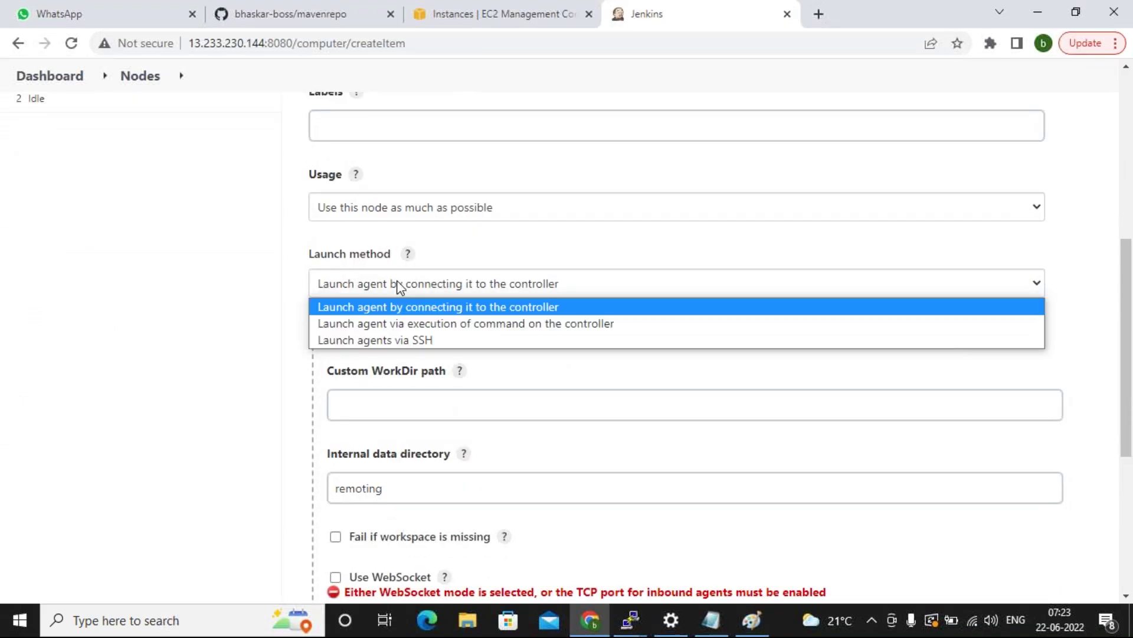
{"action": "left_click", "coordinate": [395, 341]}
{"action": "left_click", "coordinate": [393, 357]}
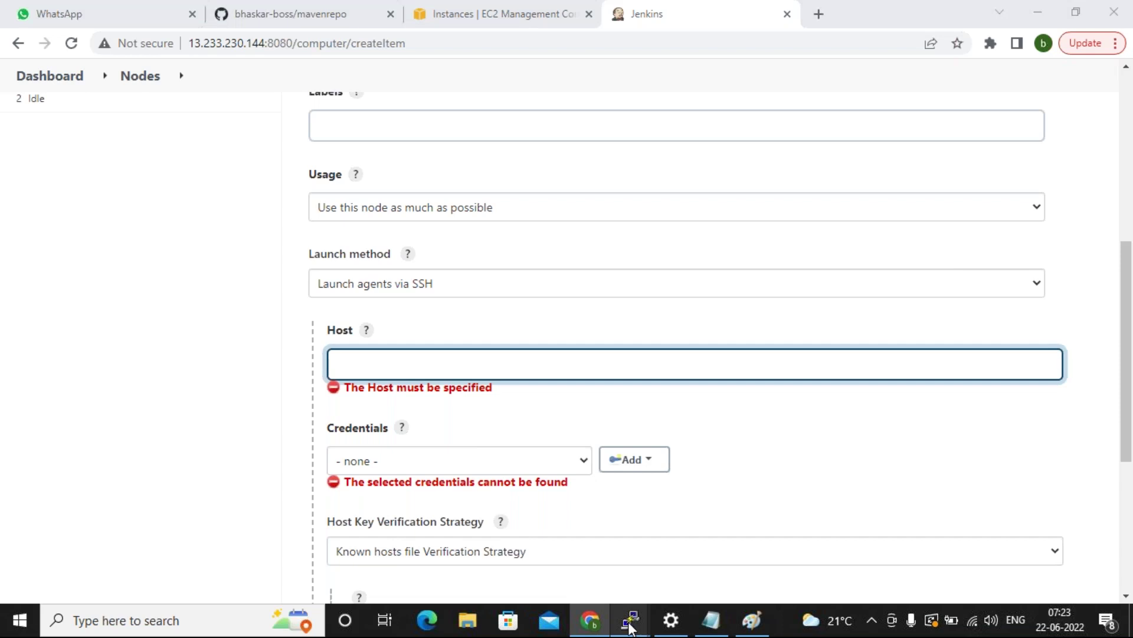
Copy the slave's IP 172.31.14.49 from ifconfig into the agent's Host field.
{"action": "mouse_move", "coordinate": [630, 620]}
{"action": "left_click", "coordinate": [656, 557]}
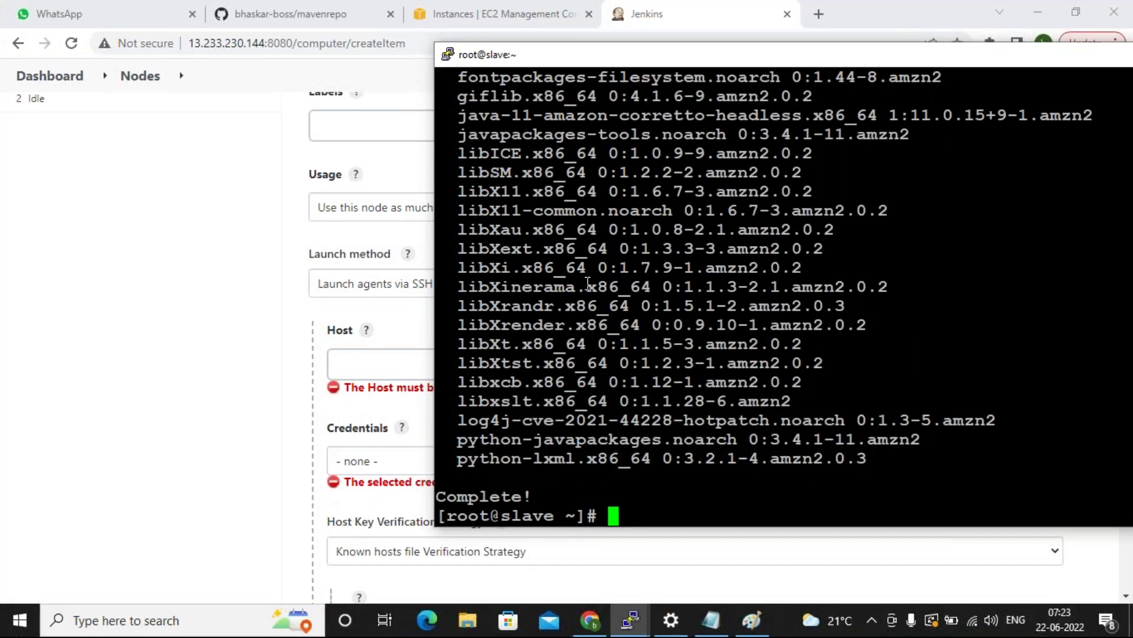
{"action": "type", "text": "ifconfig"}
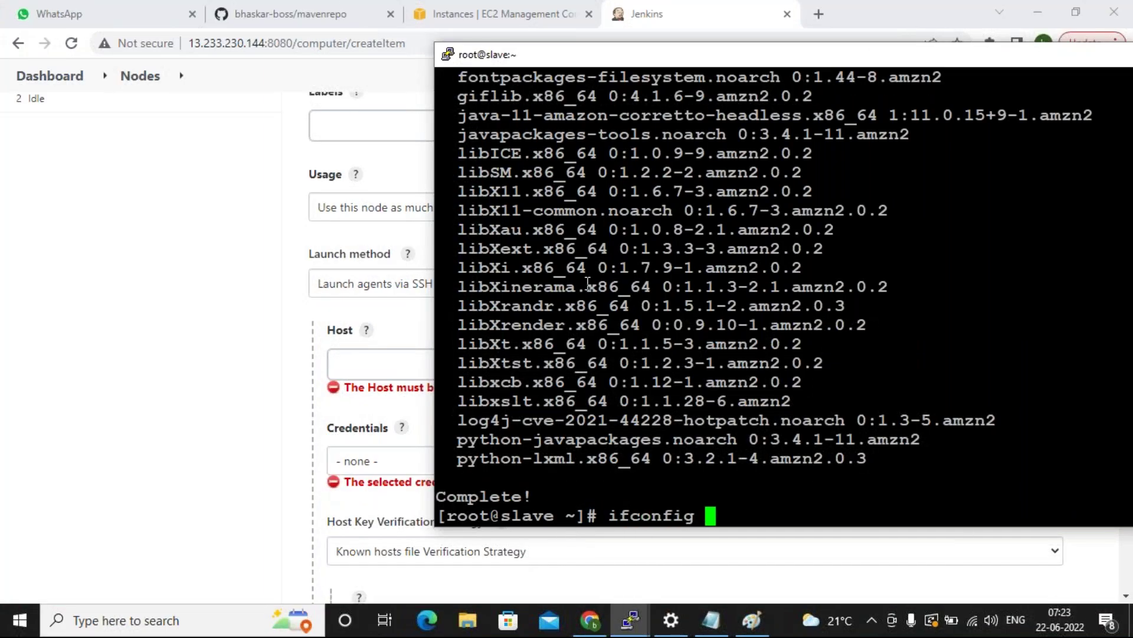
{"action": "key", "text": "Return"}
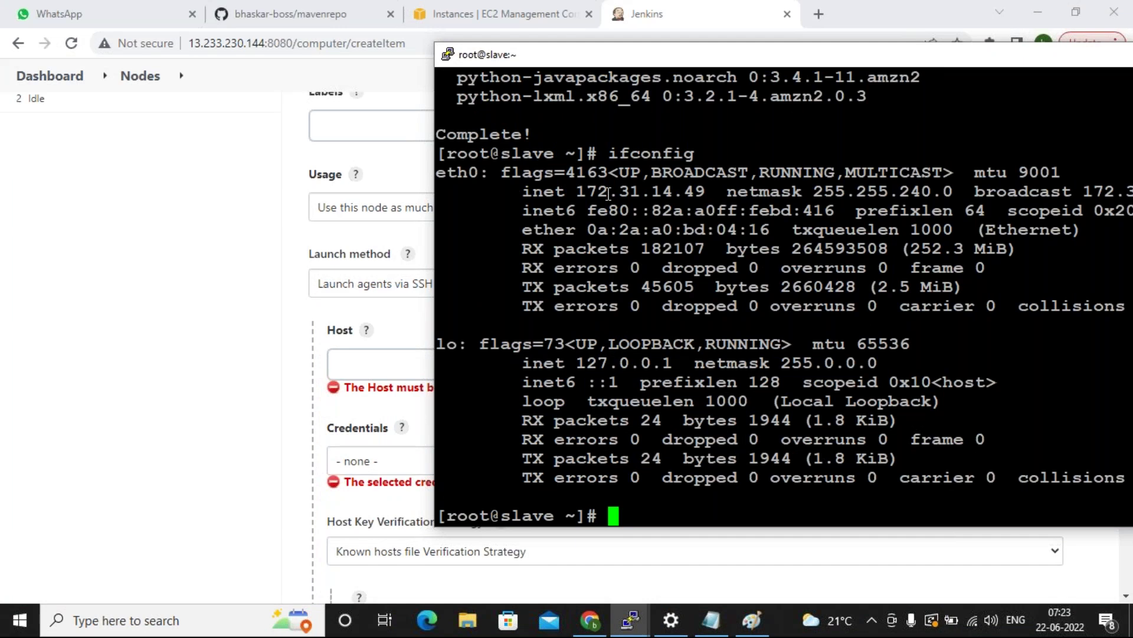
{"action": "double_click", "coordinate": [609, 193]}
{"action": "left_click", "coordinate": [124, 396]}
{"action": "left_click", "coordinate": [337, 365]}
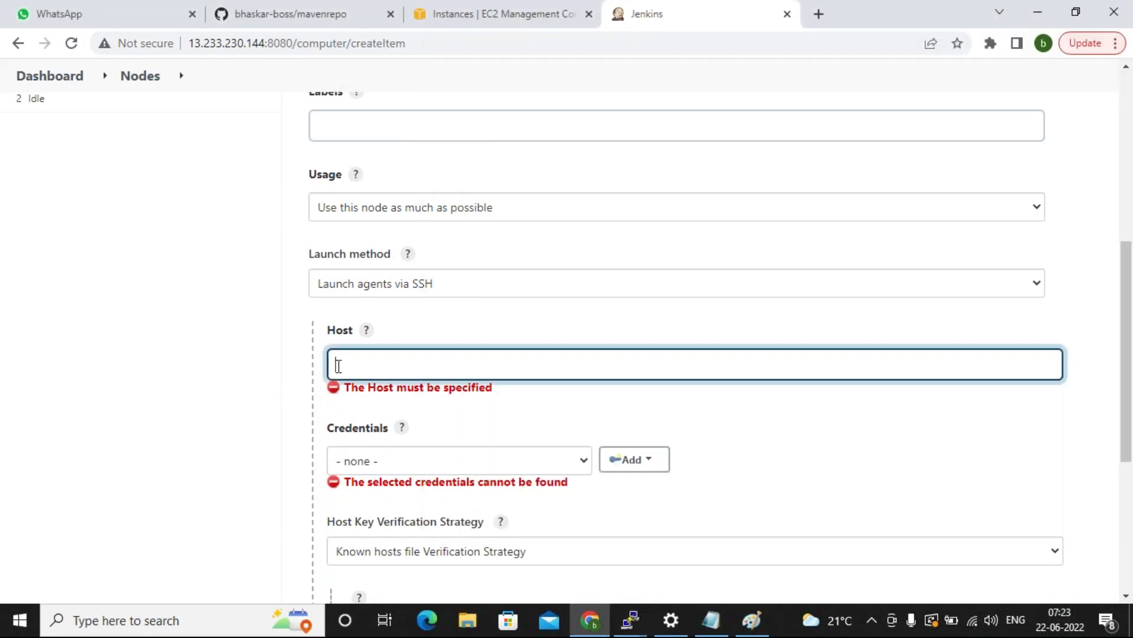
{"action": "type", "text": "172.31.14.49"}
Select the existing GitHub credential, then start adding a new credential to the Jenkins store.
{"action": "scroll", "coordinate": [205, 395], "scroll_direction": "down", "scroll_amount": 1}
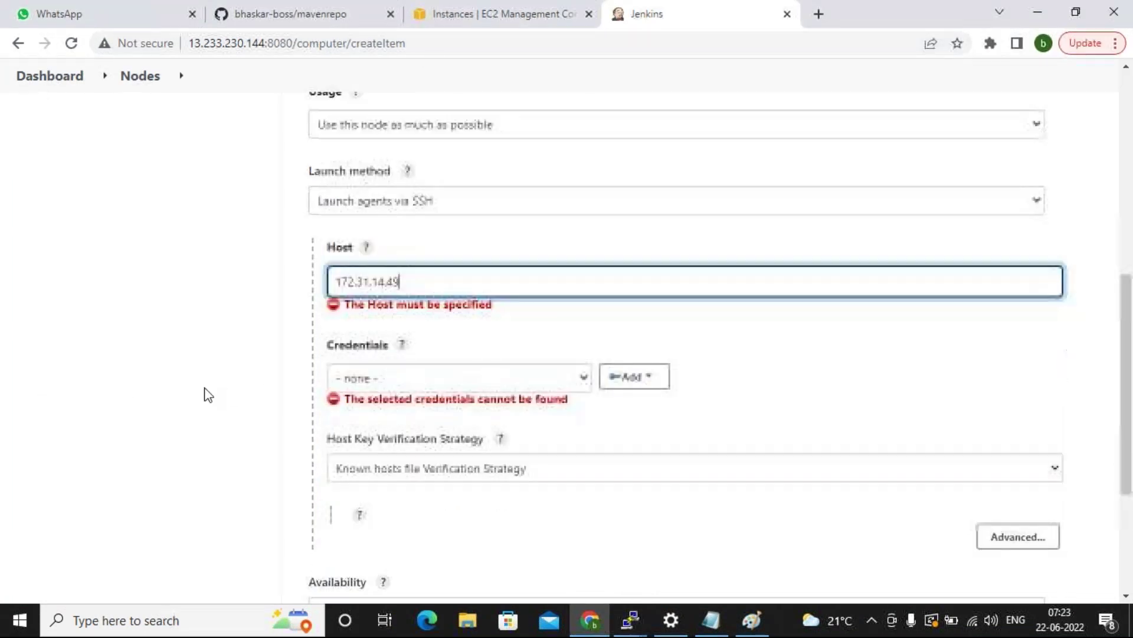
{"action": "left_click", "coordinate": [392, 378]}
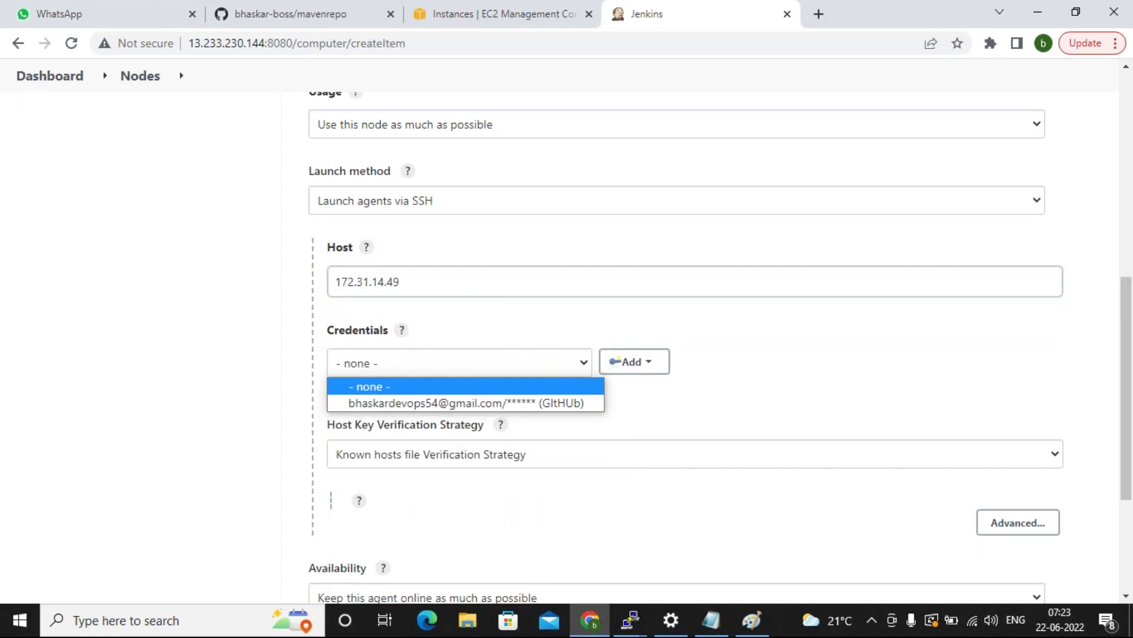
{"action": "left_click", "coordinate": [392, 405]}
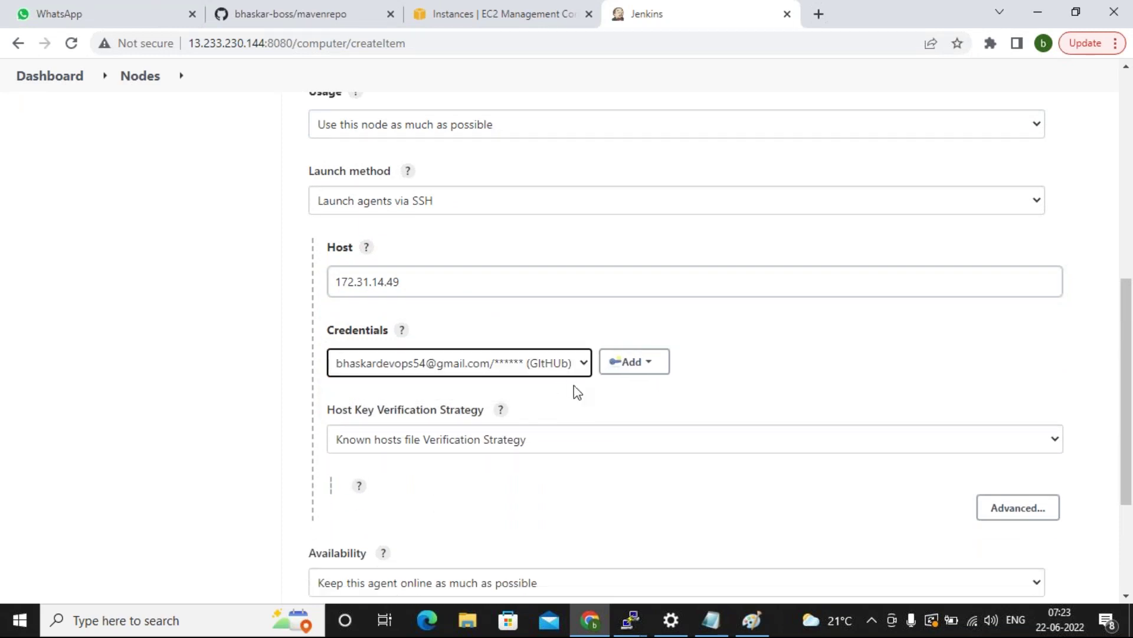
{"action": "scroll", "coordinate": [700, 534], "scroll_direction": "down", "scroll_amount": 1}
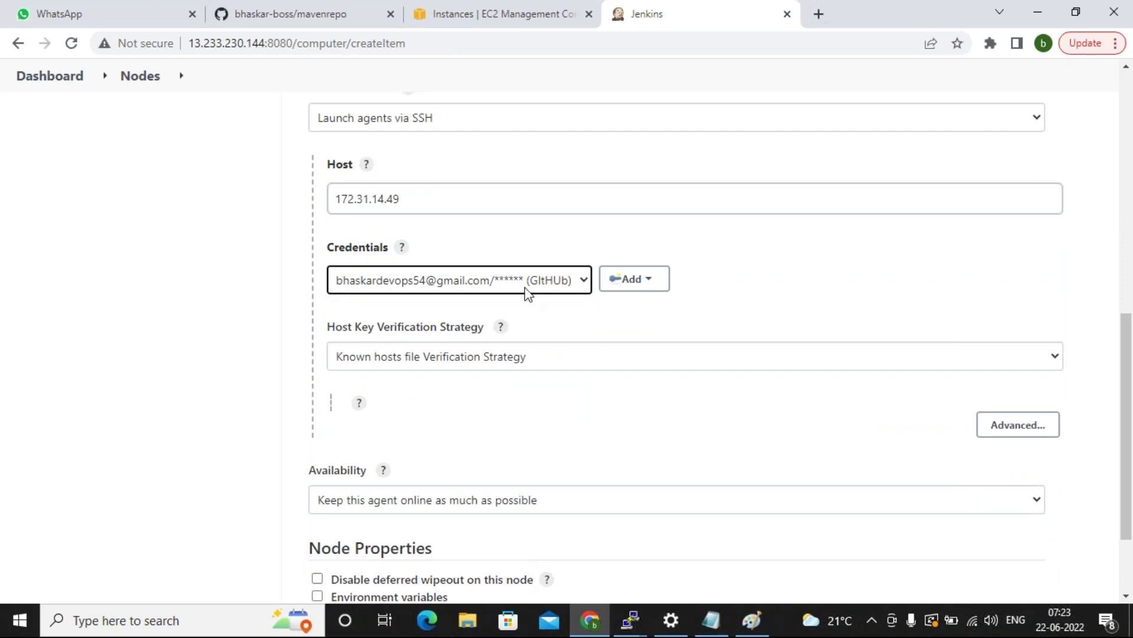
{"action": "left_click", "coordinate": [614, 288]}
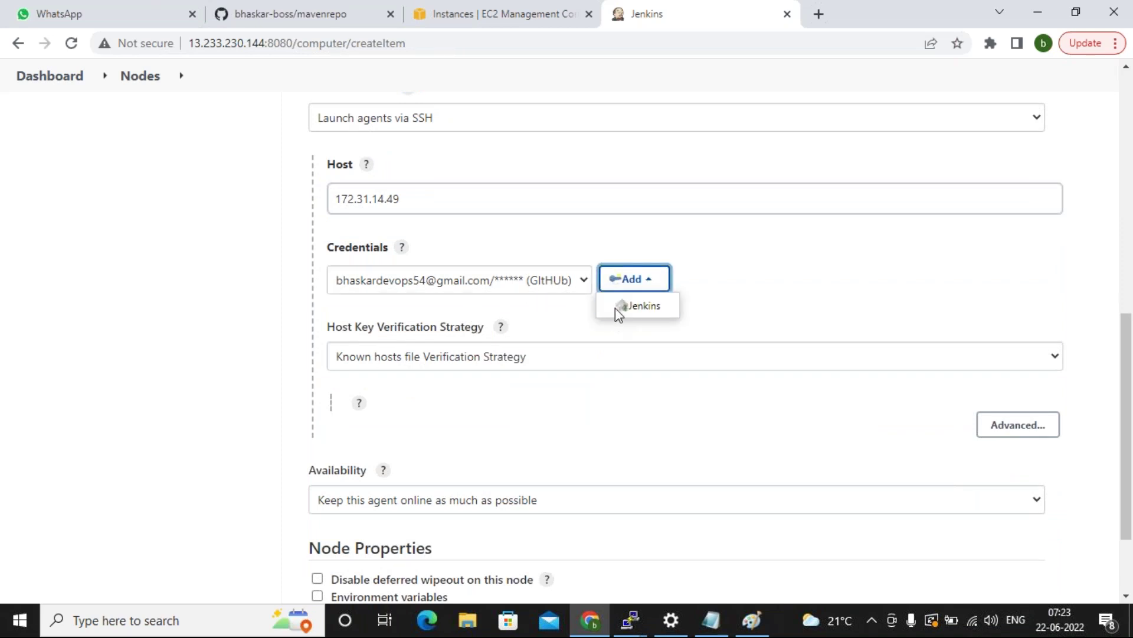
{"action": "left_click", "coordinate": [626, 306]}
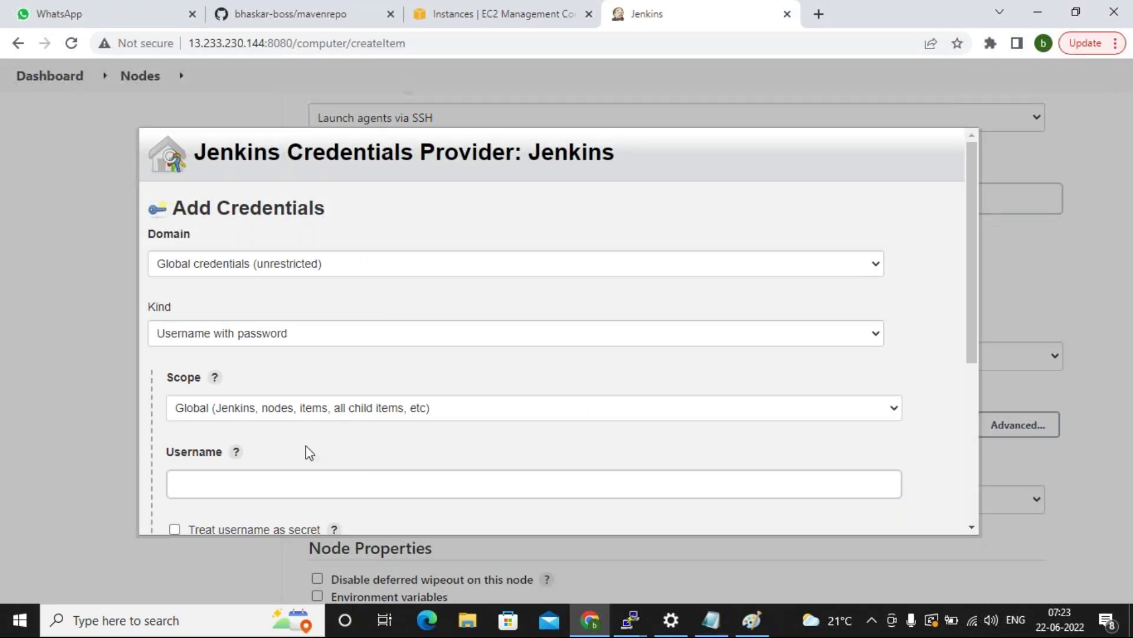
Add a username/password credential for user root with its password, described as devserver cred.
{"action": "scroll", "coordinate": [306, 450], "scroll_direction": "down", "scroll_amount": 5}
{"action": "left_click", "coordinate": [227, 195]}
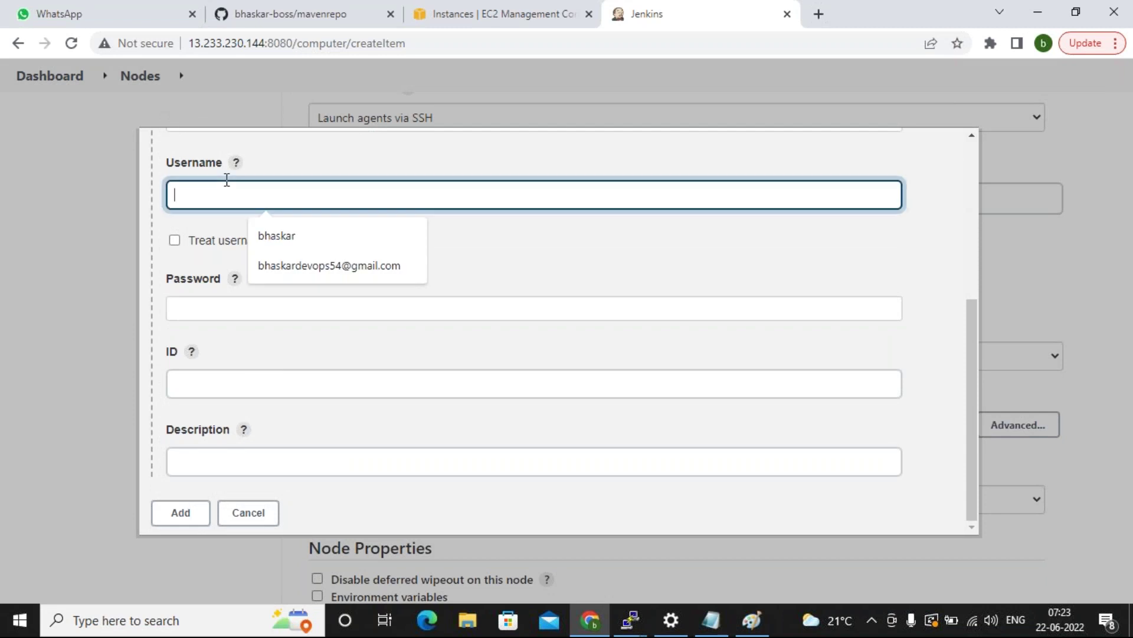
{"action": "type", "text": "root"}
{"action": "left_click", "coordinate": [215, 312]}
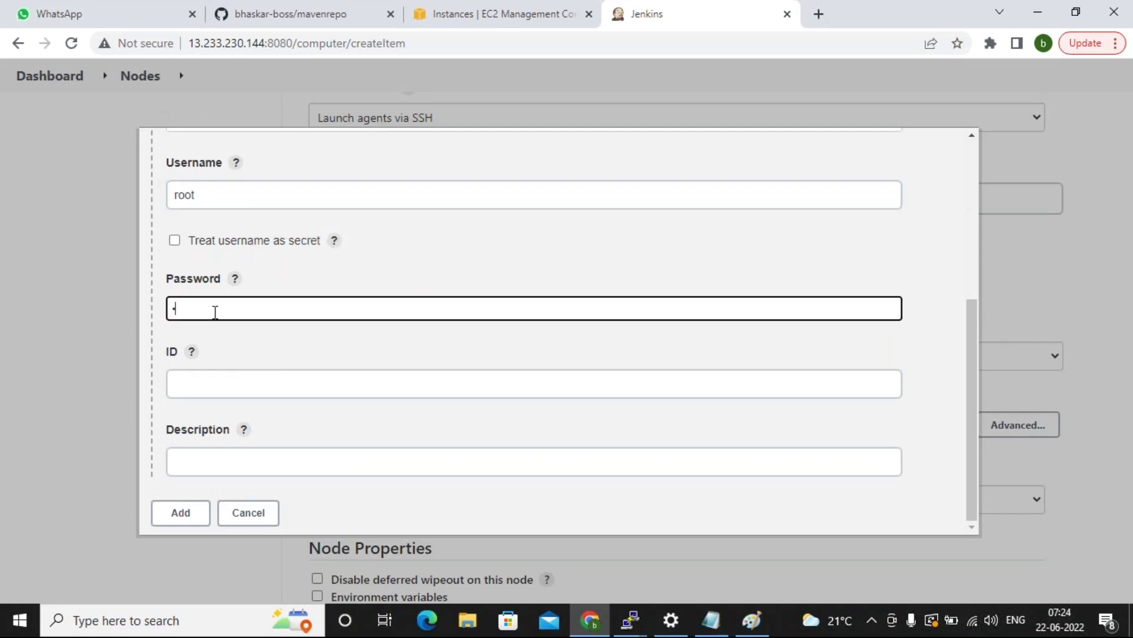
{"action": "key", "text": "Tab"}
{"action": "key", "text": "Tab"}
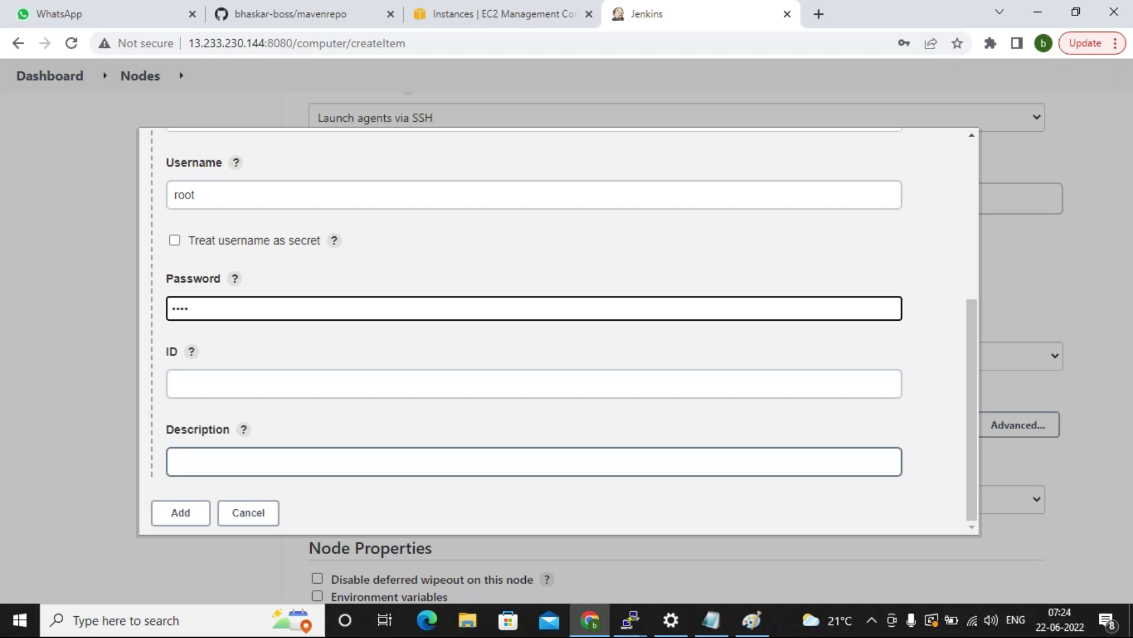
{"action": "type", "text": "s"}
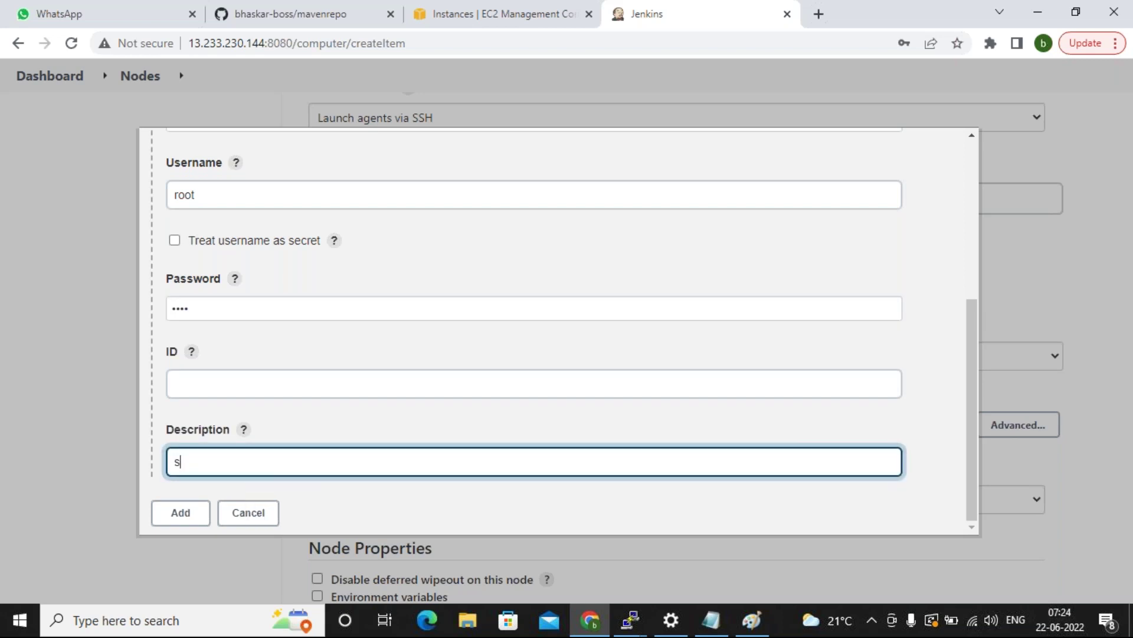
{"action": "type", "text": "evserver cred"}
{"action": "left_click", "coordinate": [178, 515]}
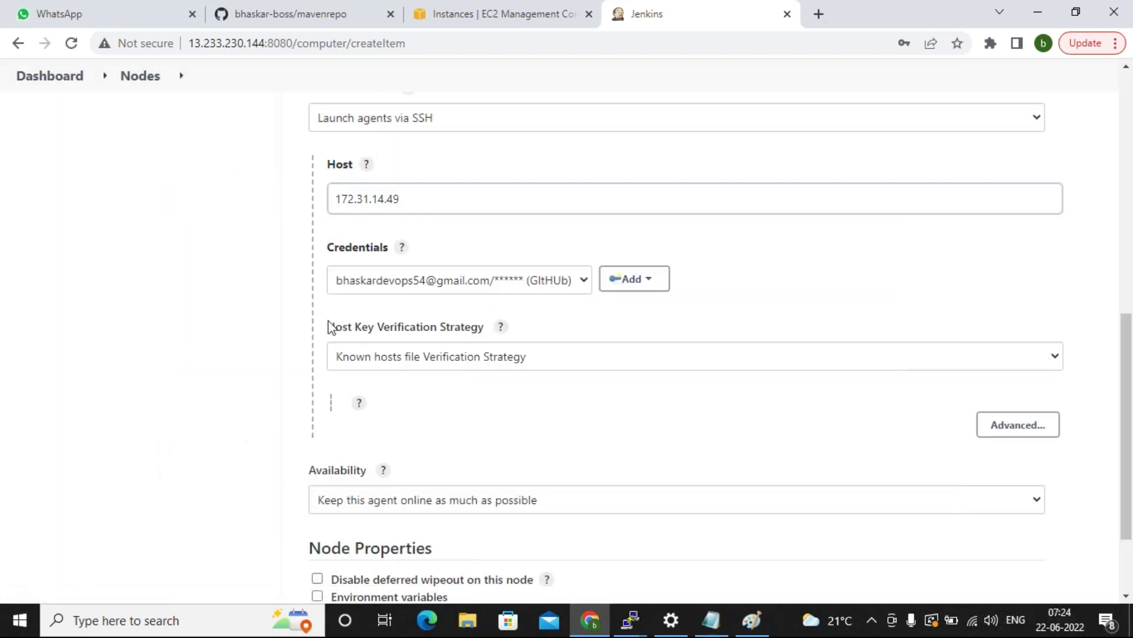
{"action": "left_click", "coordinate": [711, 286]}
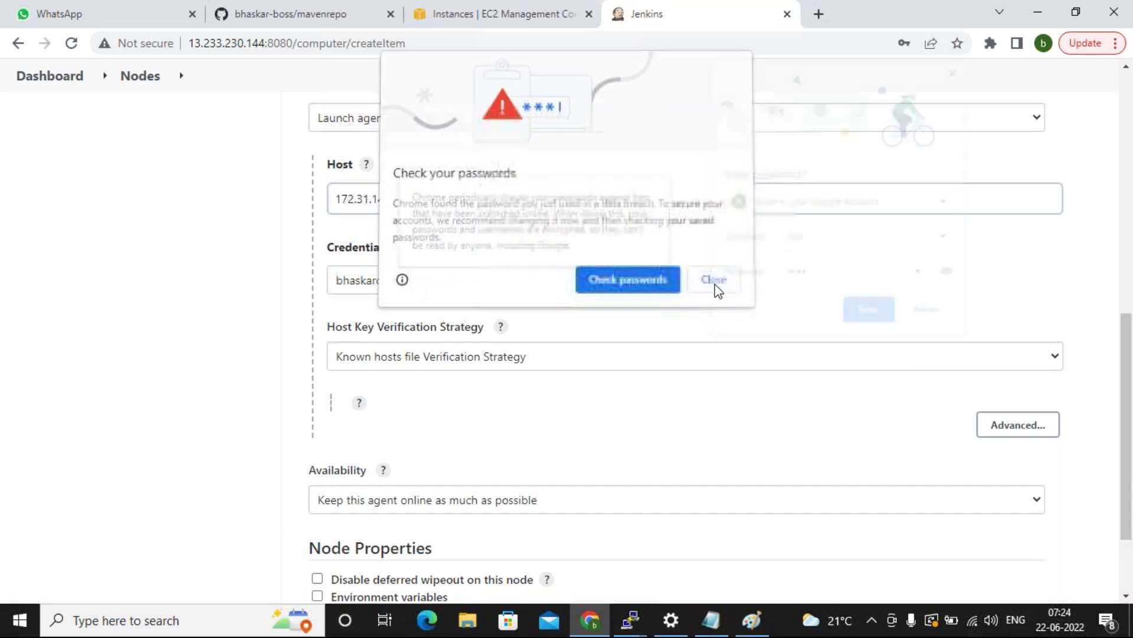
Assign the devserver cred credential, save the devserver agent, and confirm it is online.
{"action": "left_click", "coordinate": [445, 294]}
{"action": "left_click", "coordinate": [414, 318]}
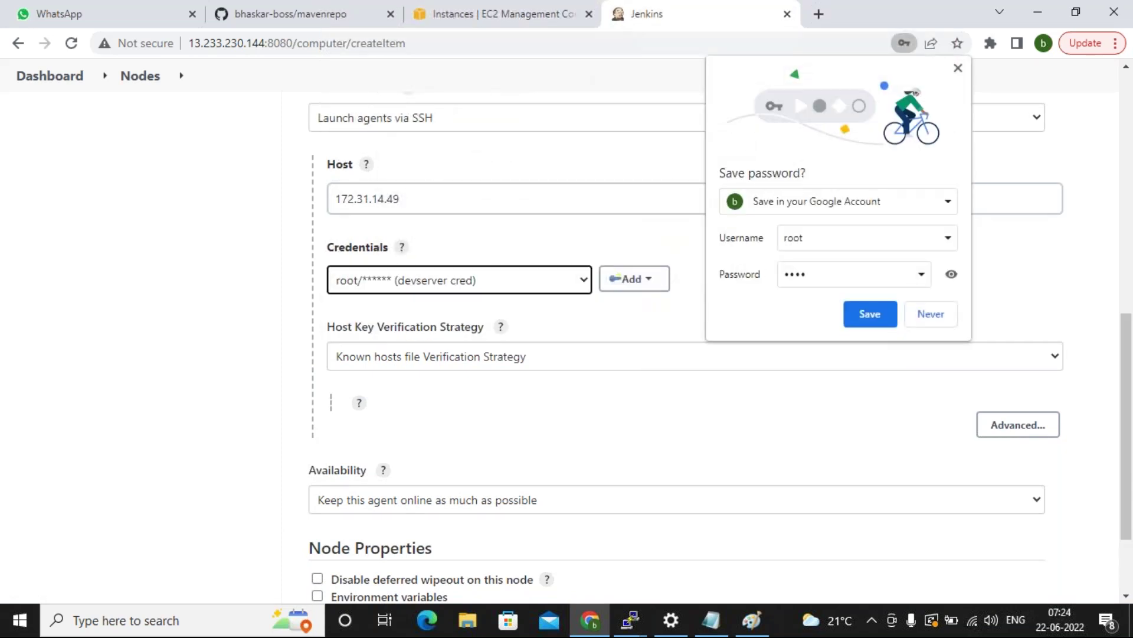
{"action": "left_click", "coordinate": [958, 68]}
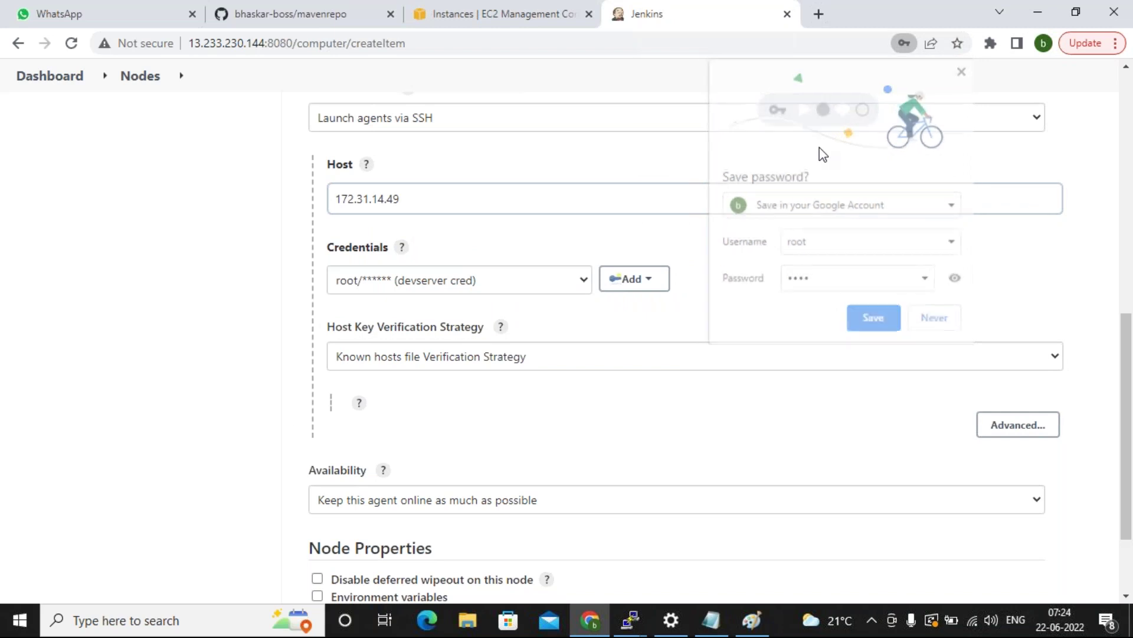
{"action": "scroll", "coordinate": [292, 427], "scroll_direction": "down", "scroll_amount": 2}
{"action": "left_click", "coordinate": [342, 516]}
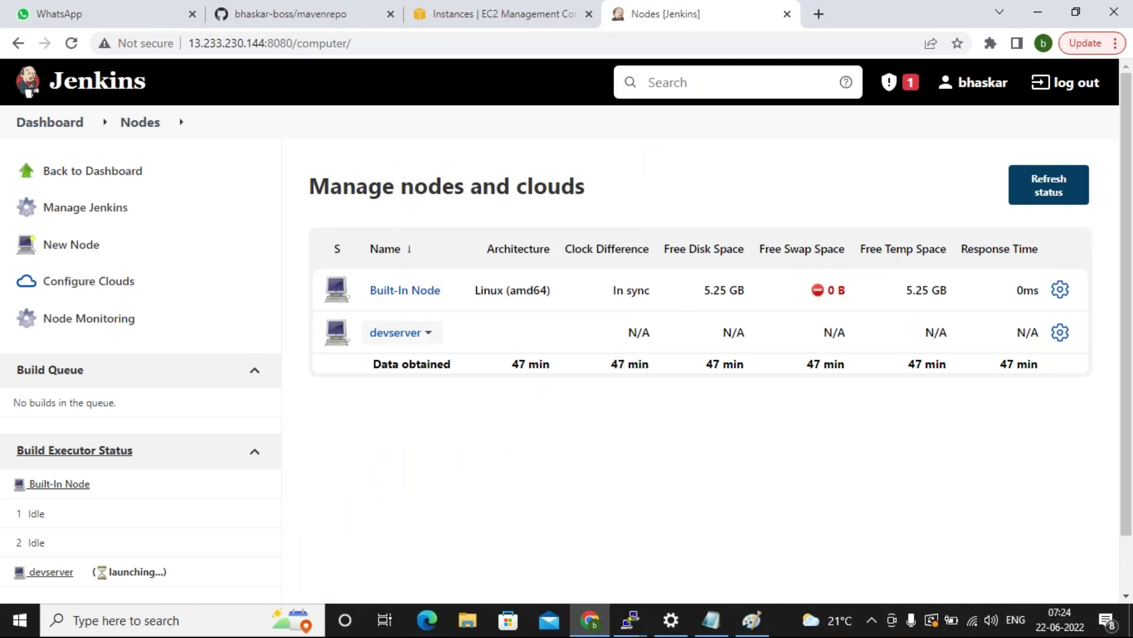
{"action": "left_click", "coordinate": [387, 334]}
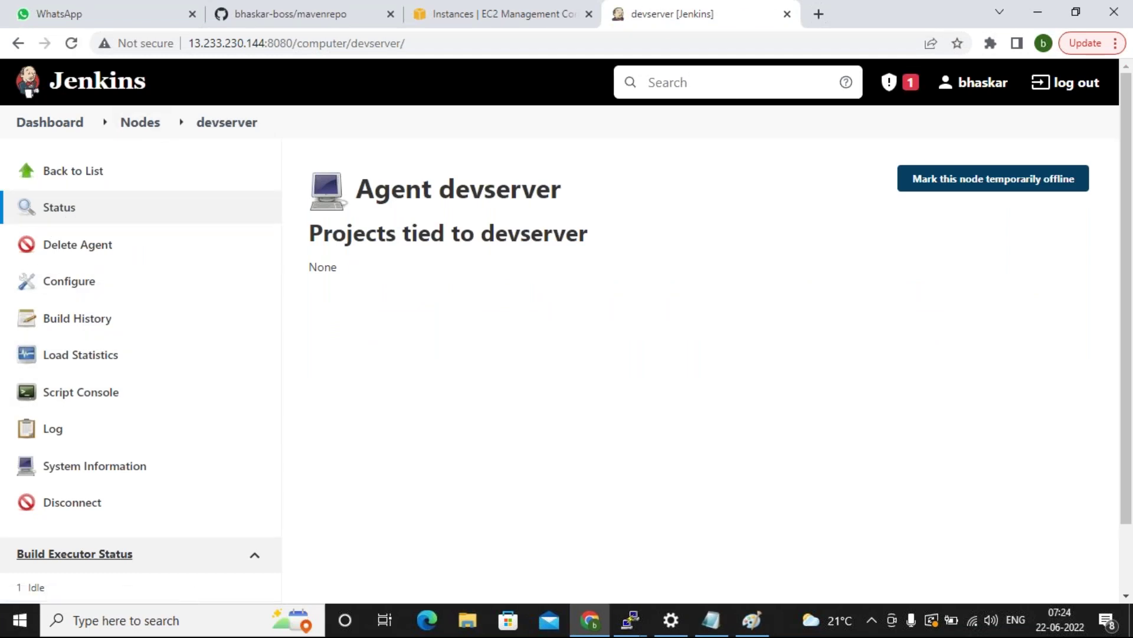
{"action": "left_click", "coordinate": [127, 124]}
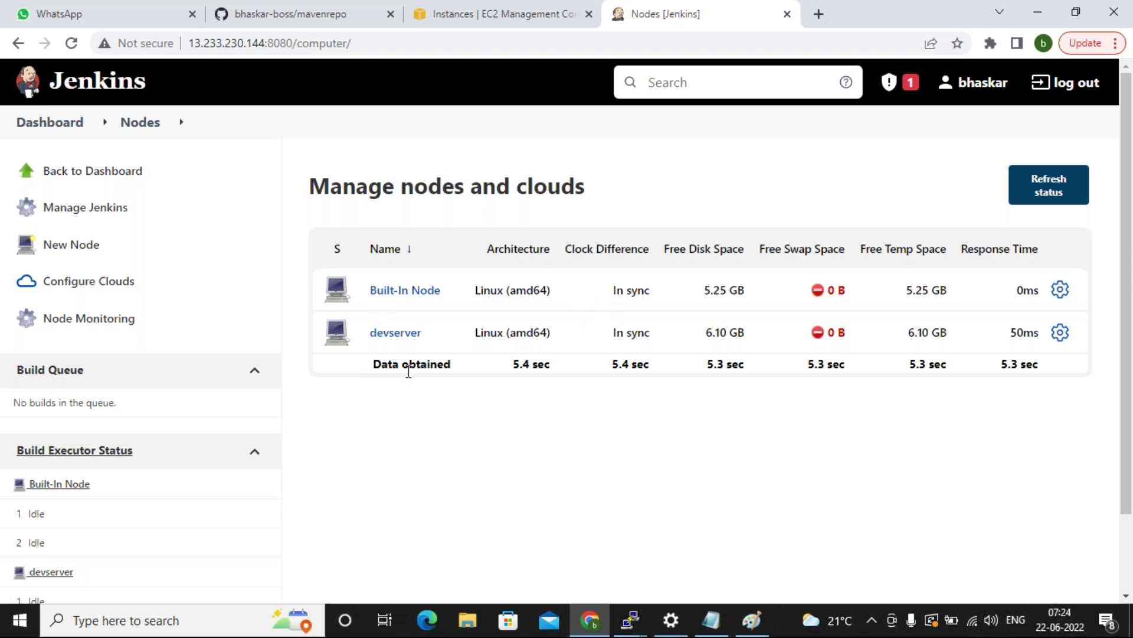
{"action": "left_click", "coordinate": [60, 130]}
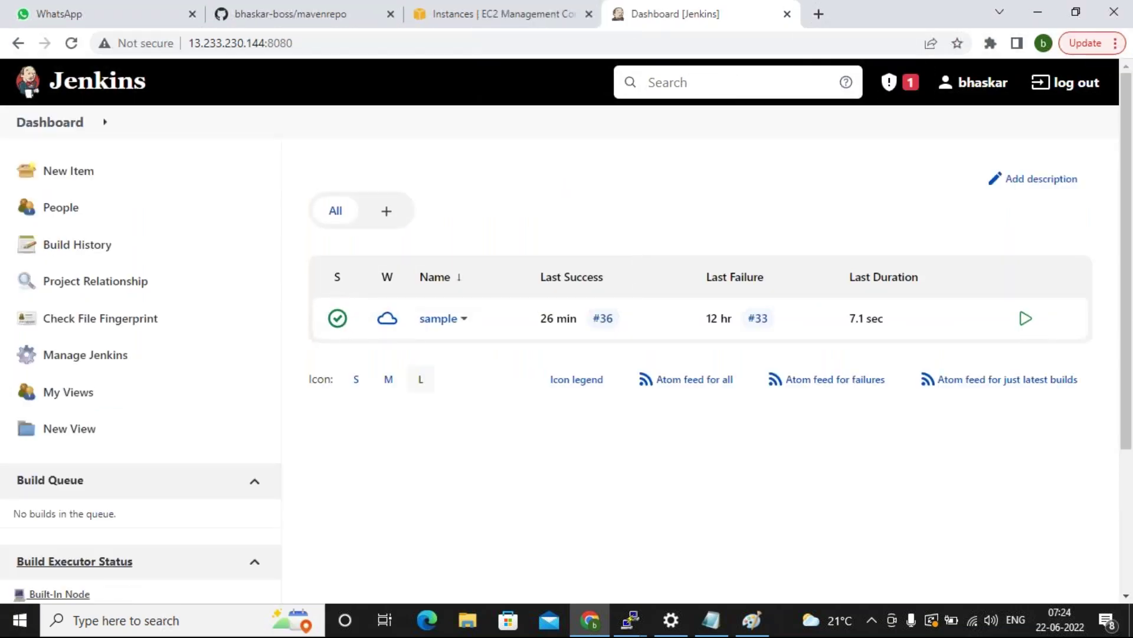
Open the sample job's configuration and scroll to its Source Code Management settings.
{"action": "left_click", "coordinate": [438, 318]}
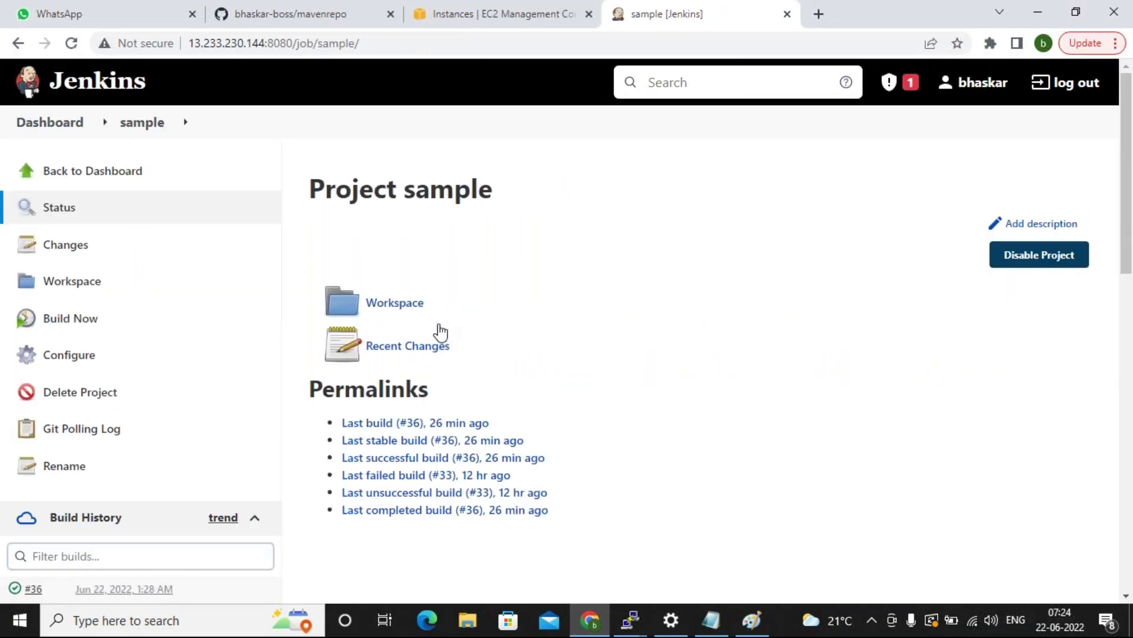
{"action": "left_click", "coordinate": [63, 361]}
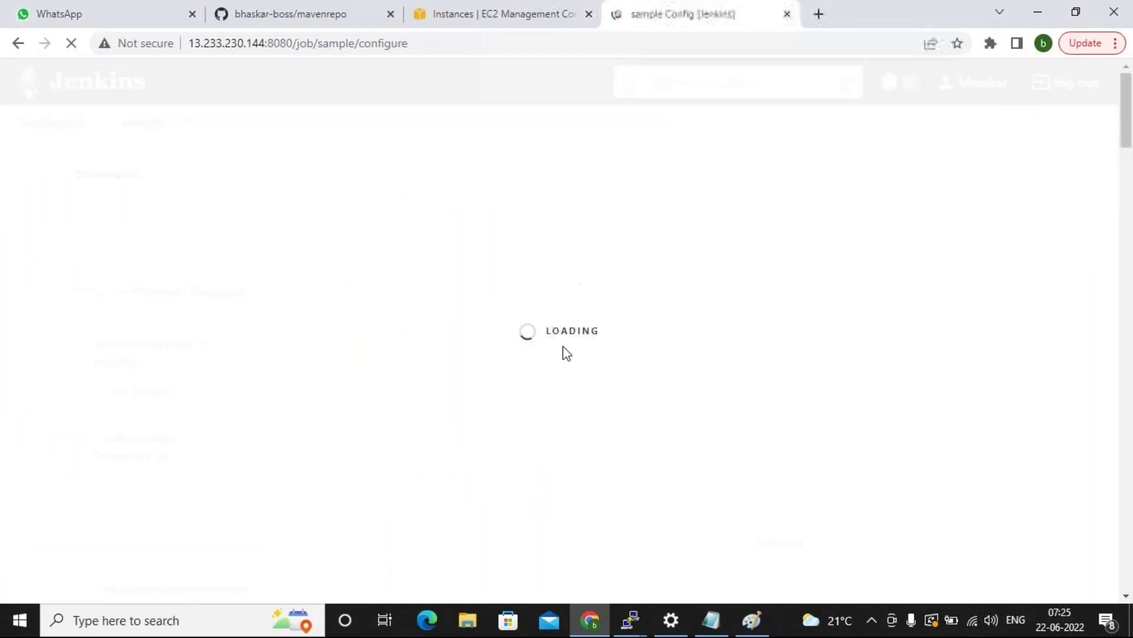
{"action": "scroll", "coordinate": [524, 319], "scroll_direction": "down", "scroll_amount": 3}
{"action": "scroll", "coordinate": [527, 337], "scroll_direction": "down", "scroll_amount": 4}
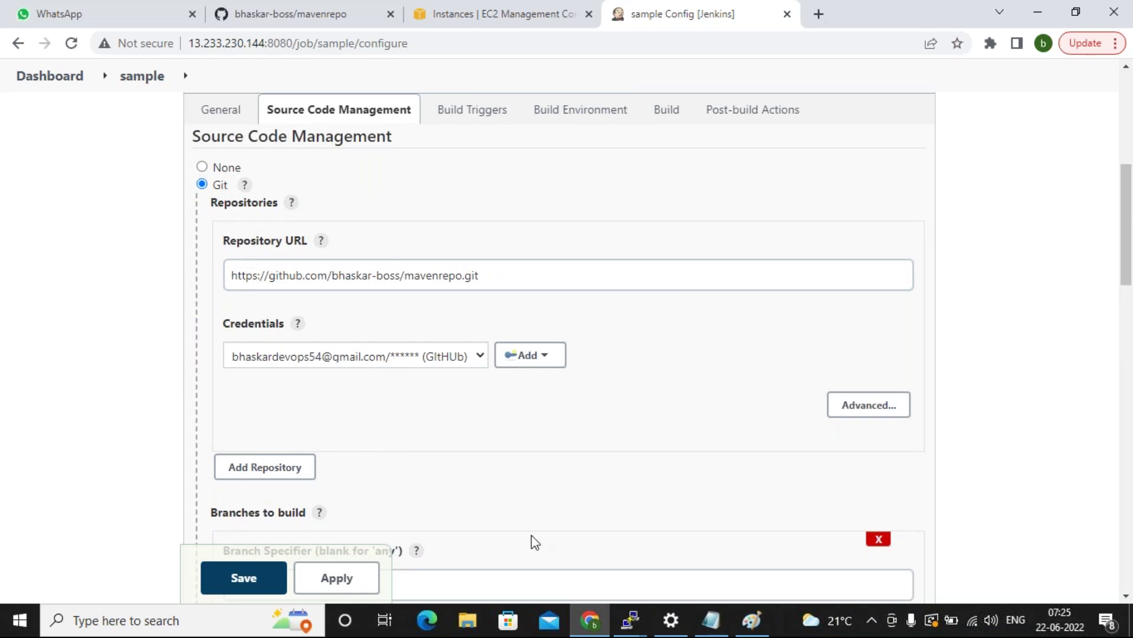
{"action": "left_click", "coordinate": [644, 623]}
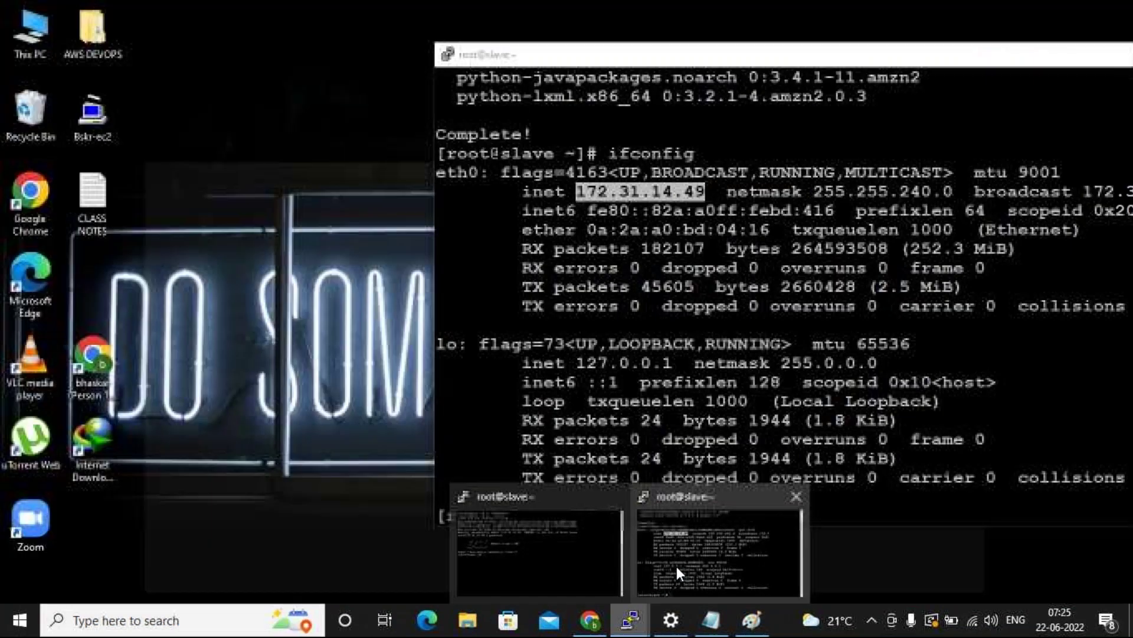
Install git and maven on the slave with yum install git maven, confirming with y.
{"action": "left_click", "coordinate": [676, 565]}
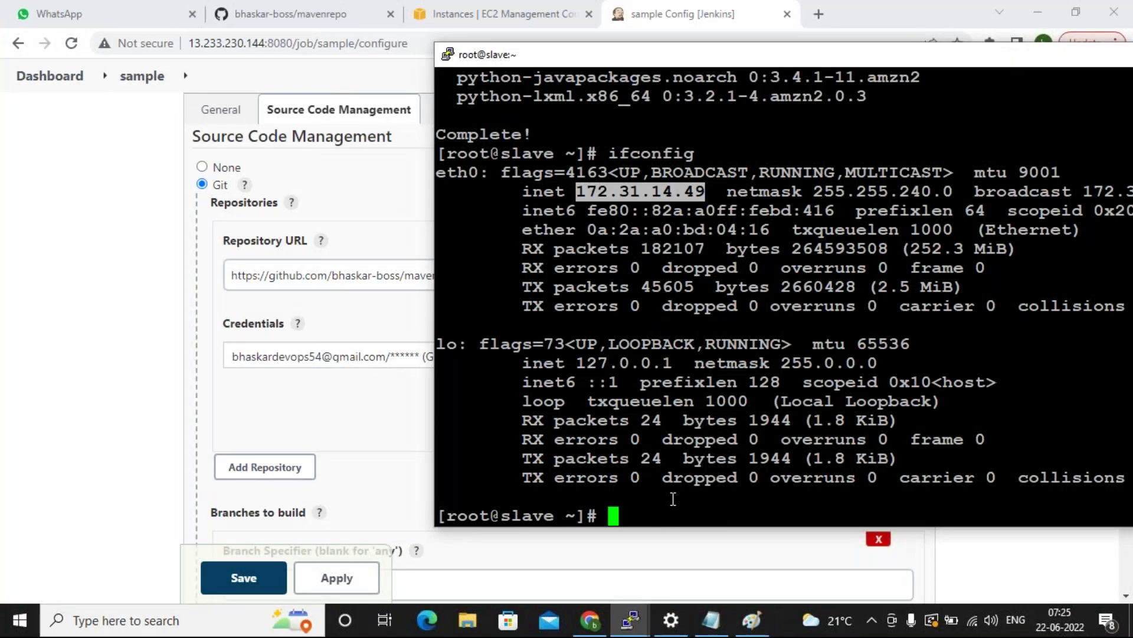
{"action": "type", "text": "yum install gi"}
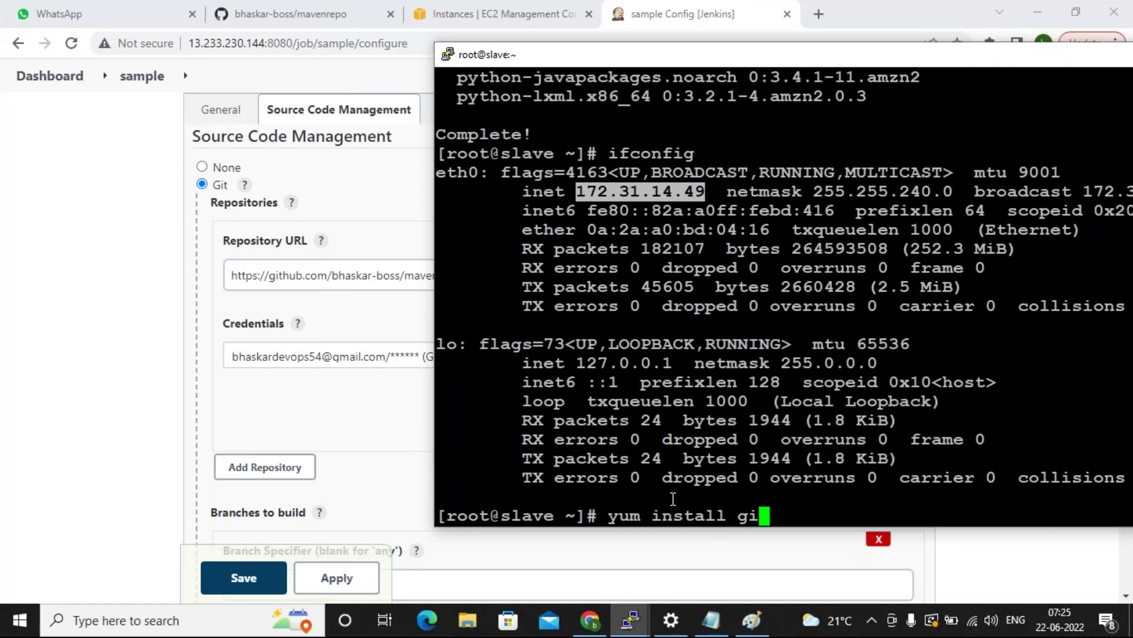
{"action": "type", "text": "t maven"}
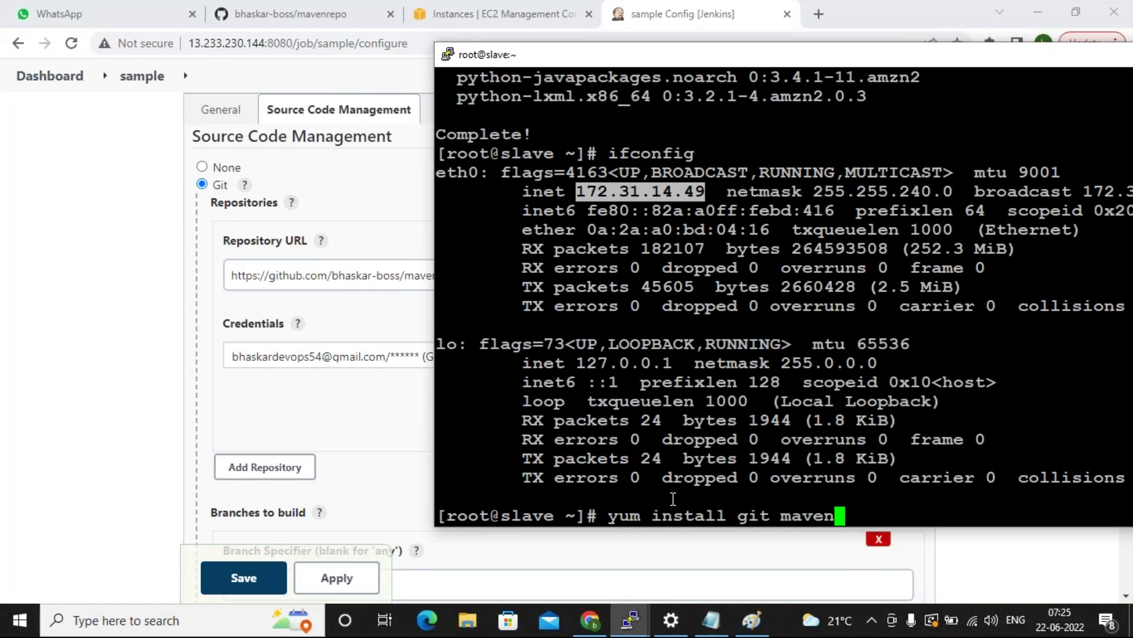
{"action": "key", "text": "Return"}
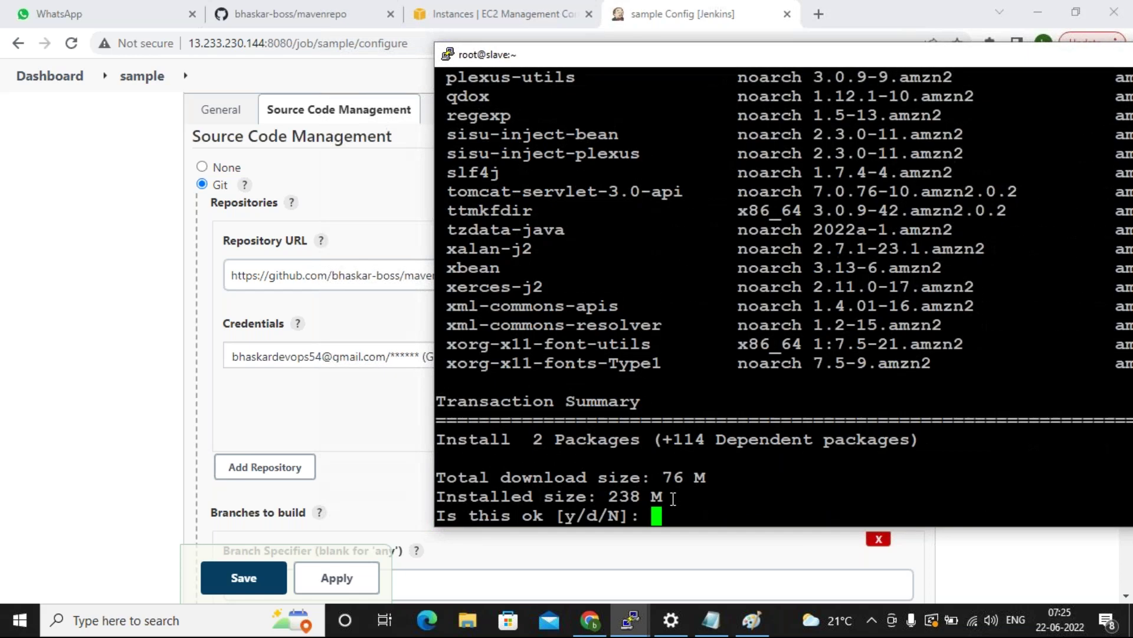
{"action": "type", "text": "y"}
{"action": "key", "text": "Return"}
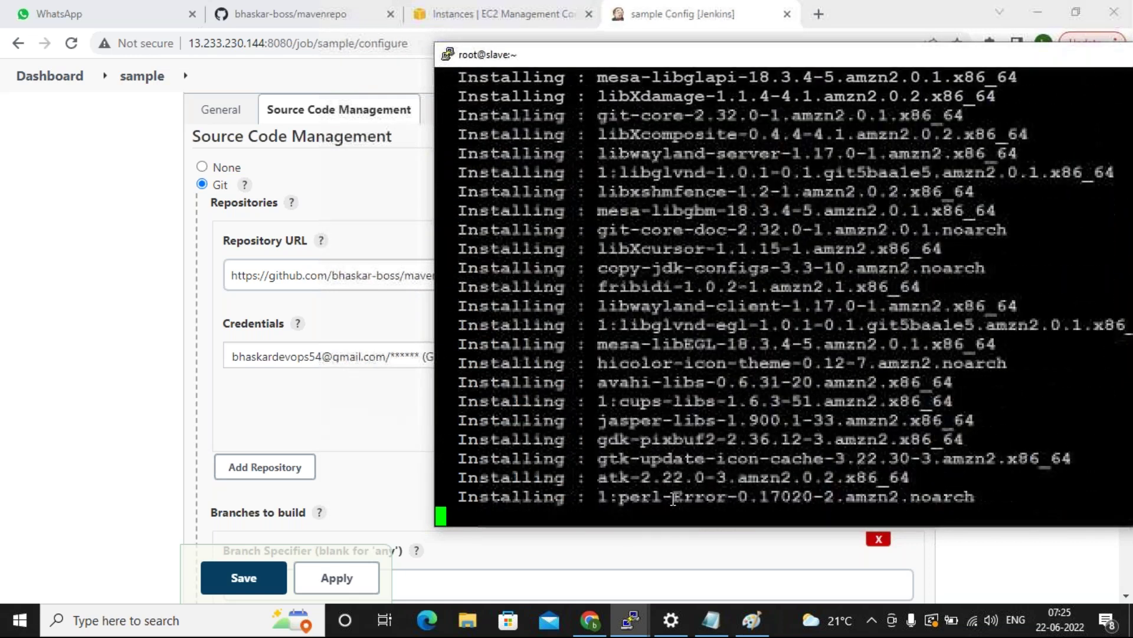
Restrict the sample job to the devserver label expression and save the configuration.
{"action": "left_click", "coordinate": [88, 360]}
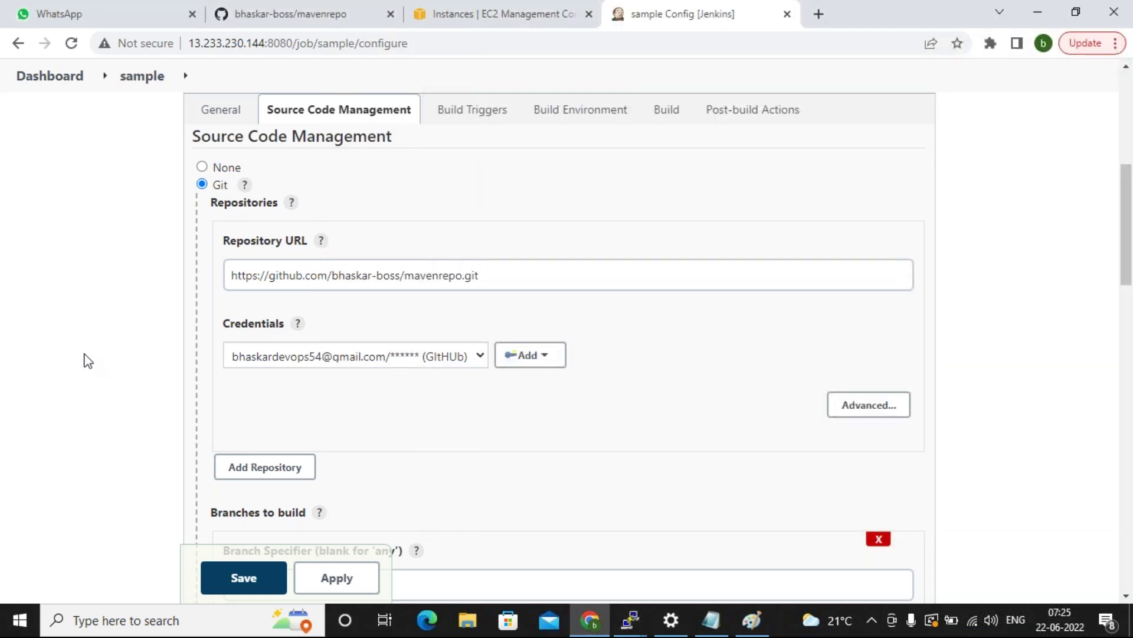
{"action": "scroll", "coordinate": [88, 360], "scroll_direction": "up", "scroll_amount": 7}
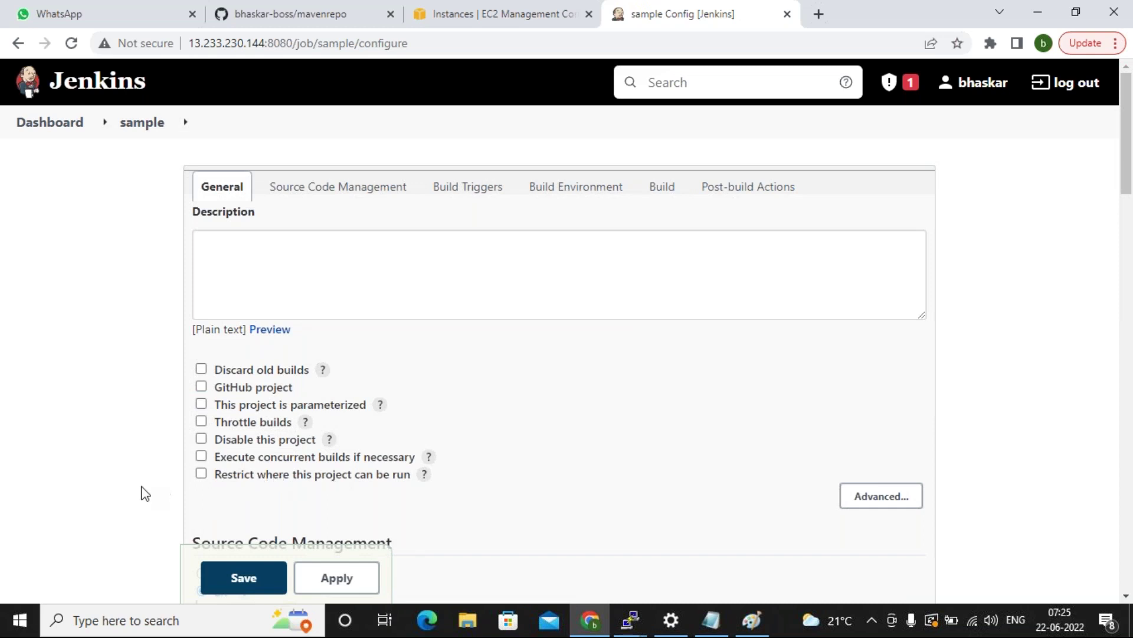
{"action": "left_click", "coordinate": [200, 474]}
{"action": "scroll", "coordinate": [200, 479], "scroll_direction": "down", "scroll_amount": 1}
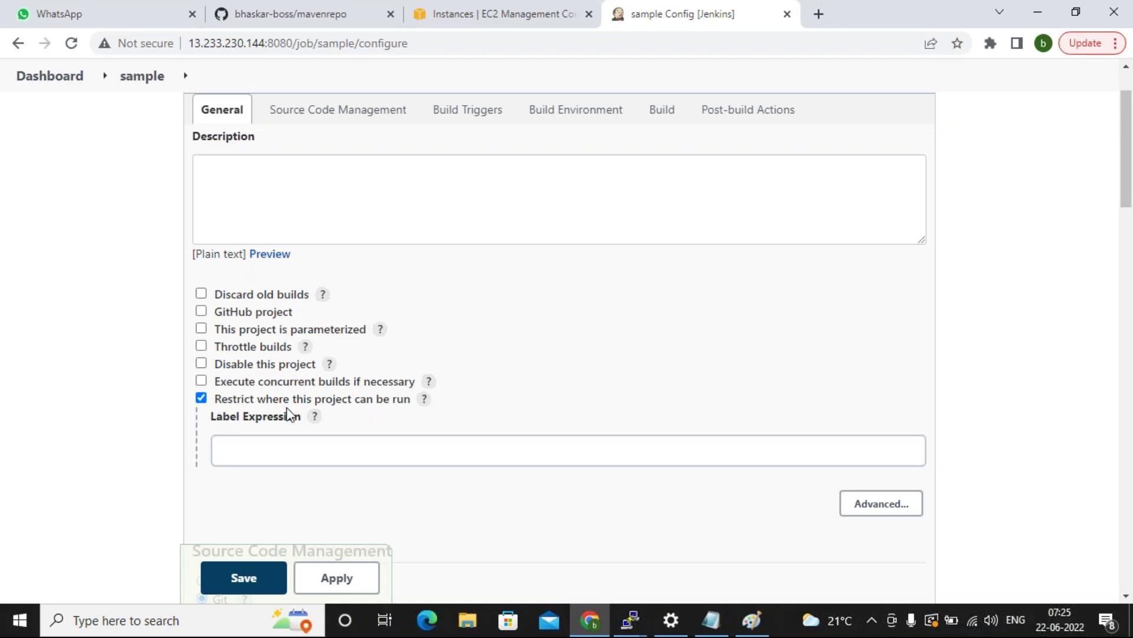
{"action": "left_click", "coordinate": [302, 458]}
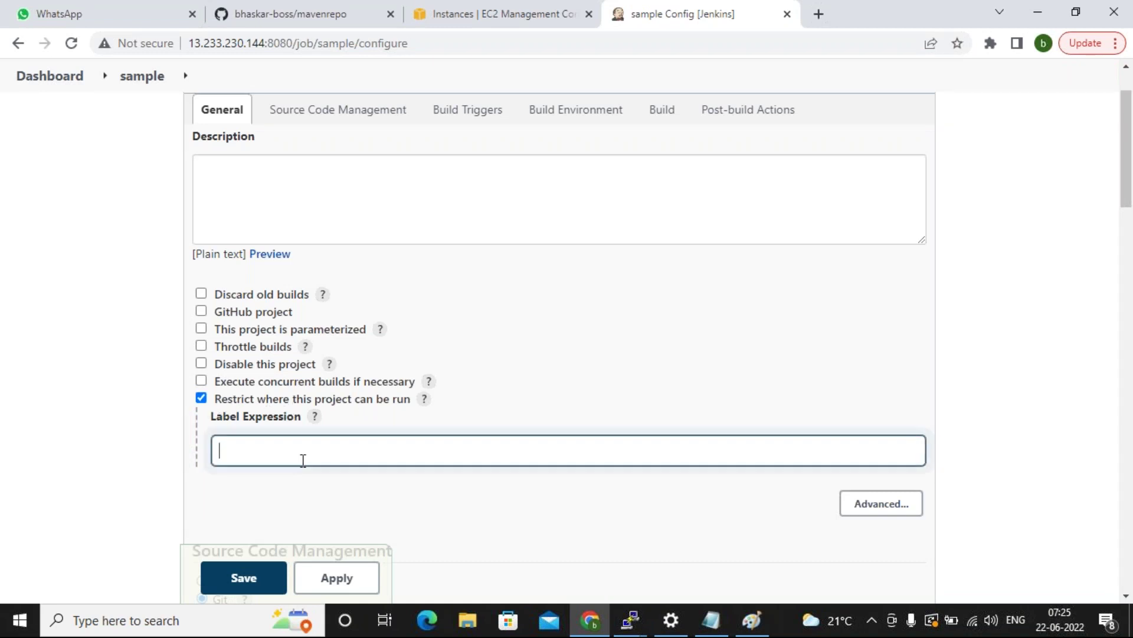
{"action": "type", "text": "dev"}
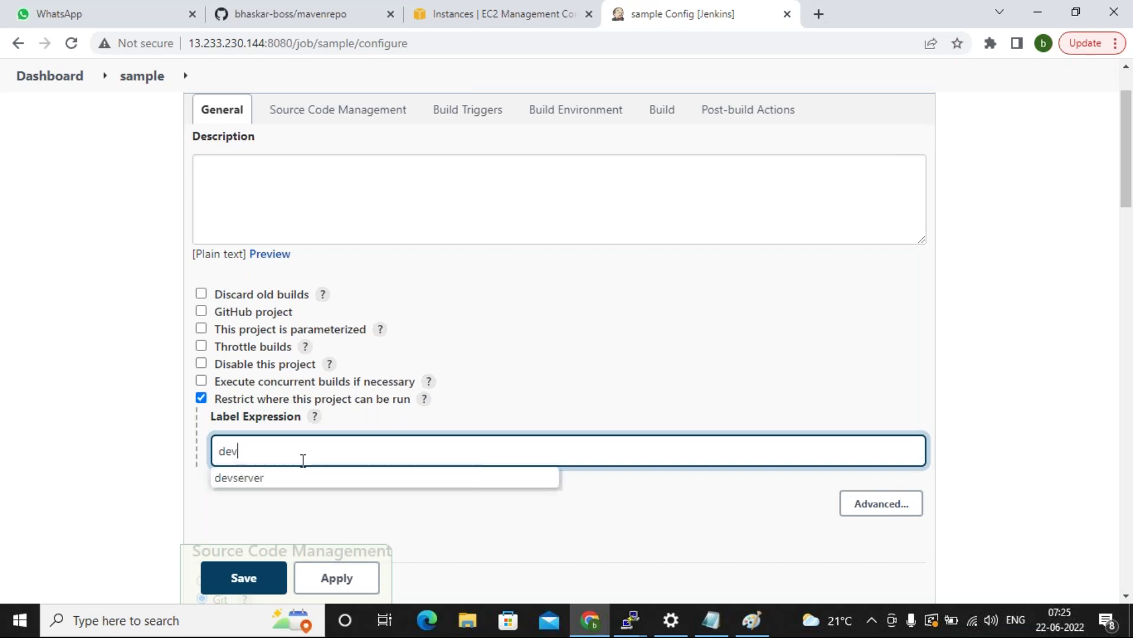
{"action": "left_click", "coordinate": [255, 477]}
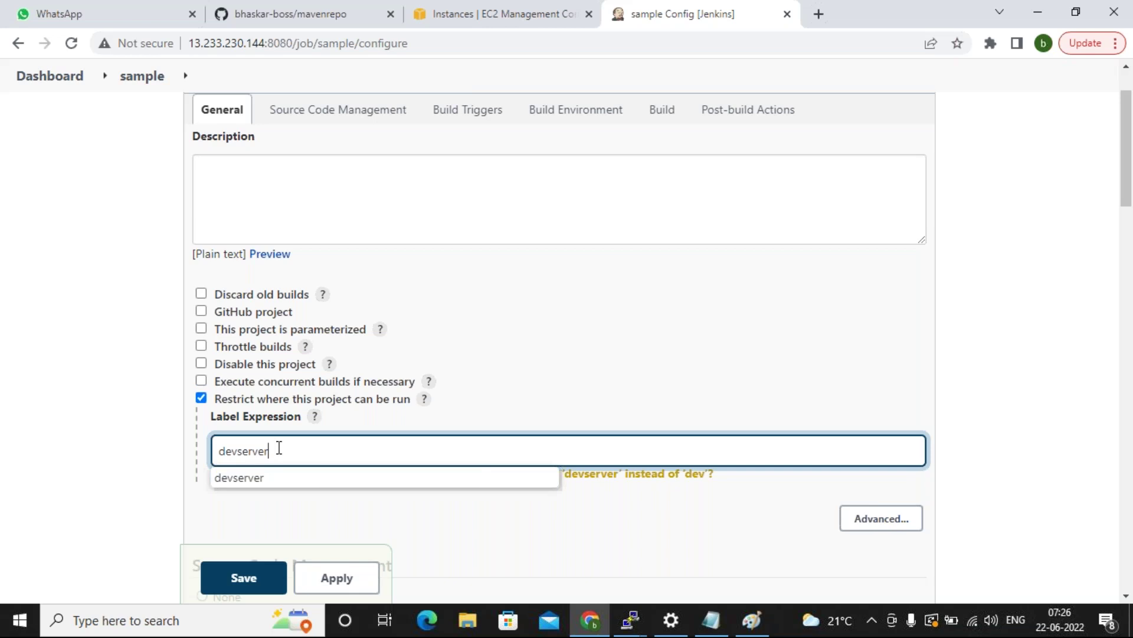
{"action": "left_click", "coordinate": [168, 478]}
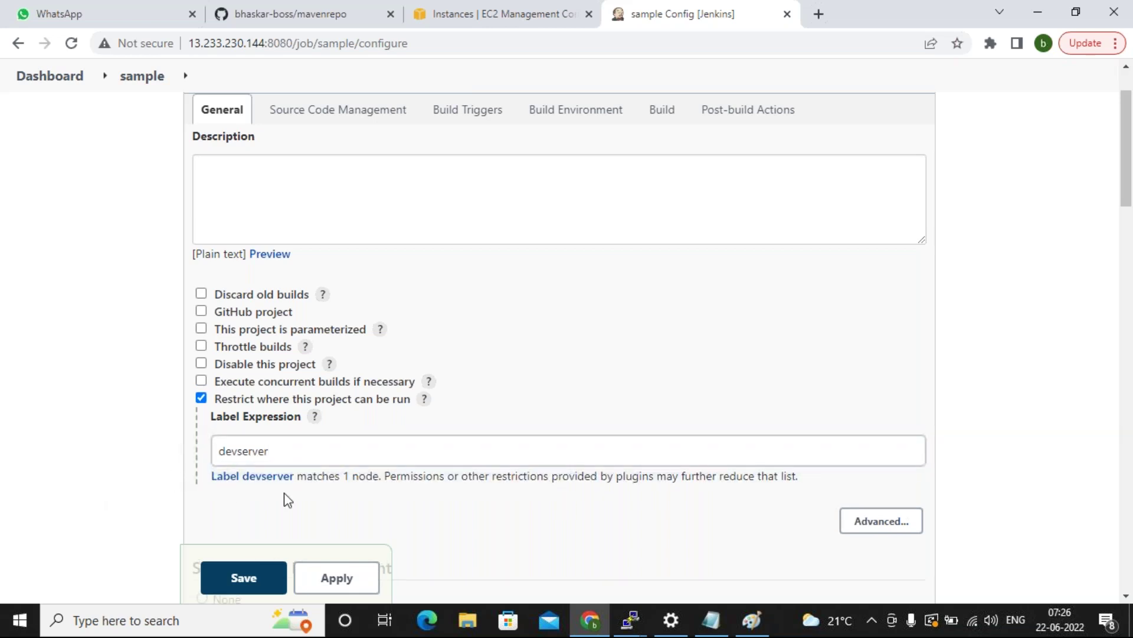
{"action": "left_click", "coordinate": [232, 577]}
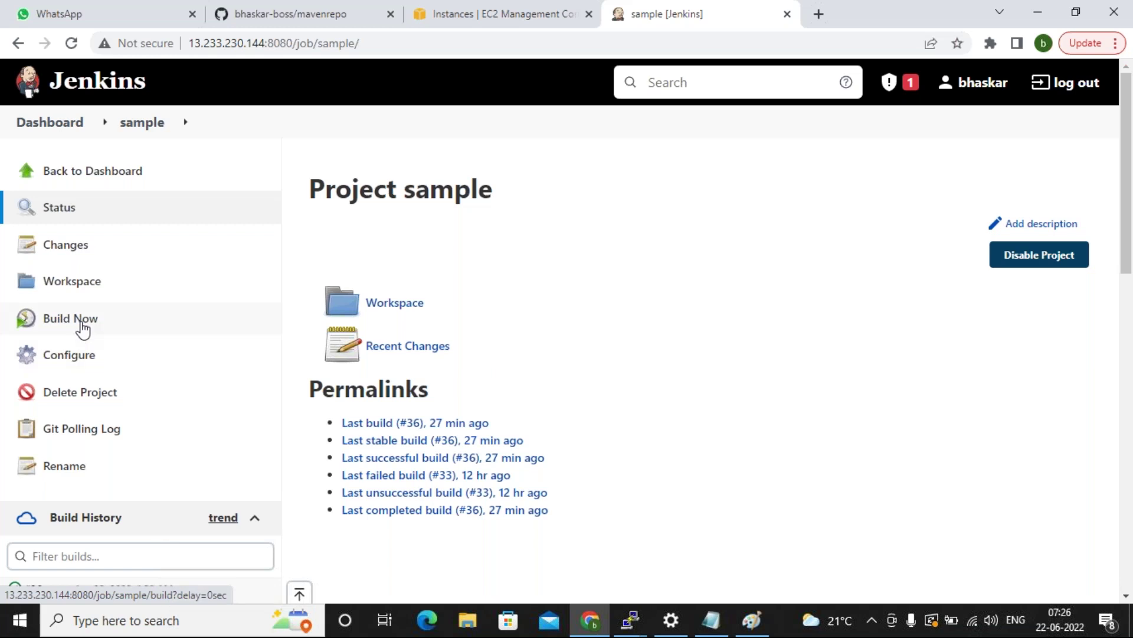
Build the sample job and confirm build #37's console shows devserver workspace /root/workspace/sample.
{"action": "left_click", "coordinate": [79, 324]}
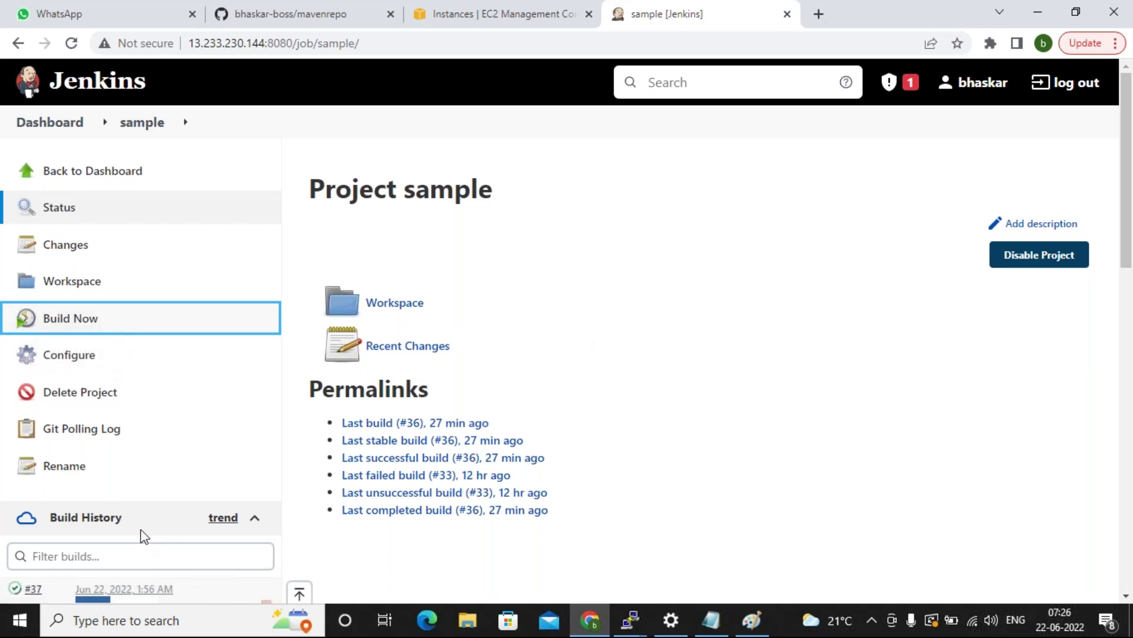
{"action": "left_click", "coordinate": [34, 589]}
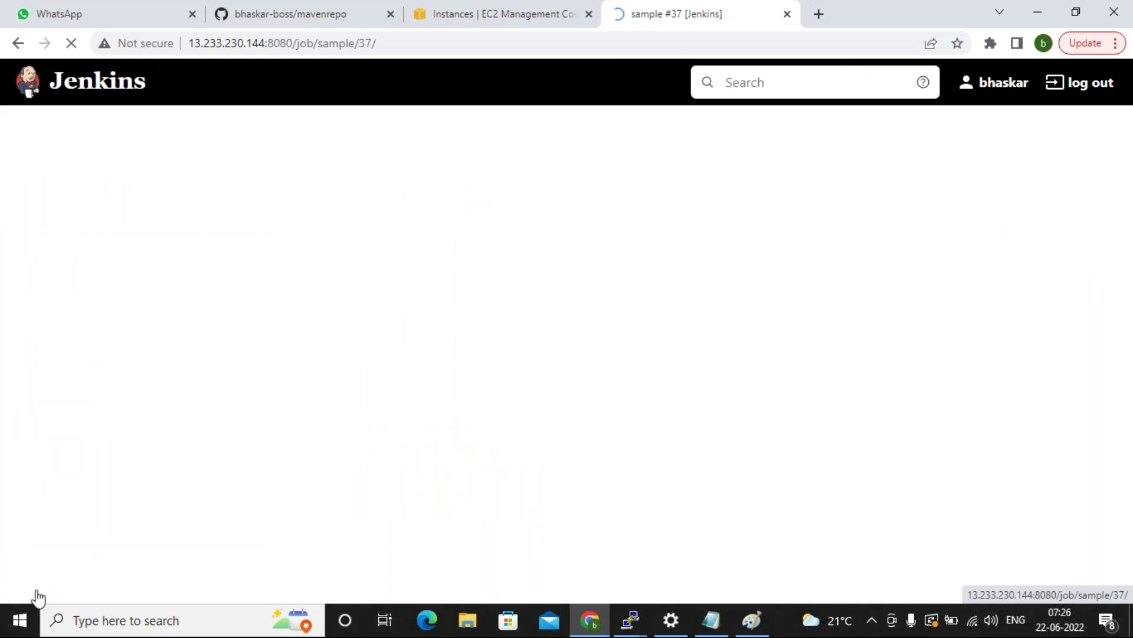
{"action": "left_click", "coordinate": [66, 287]}
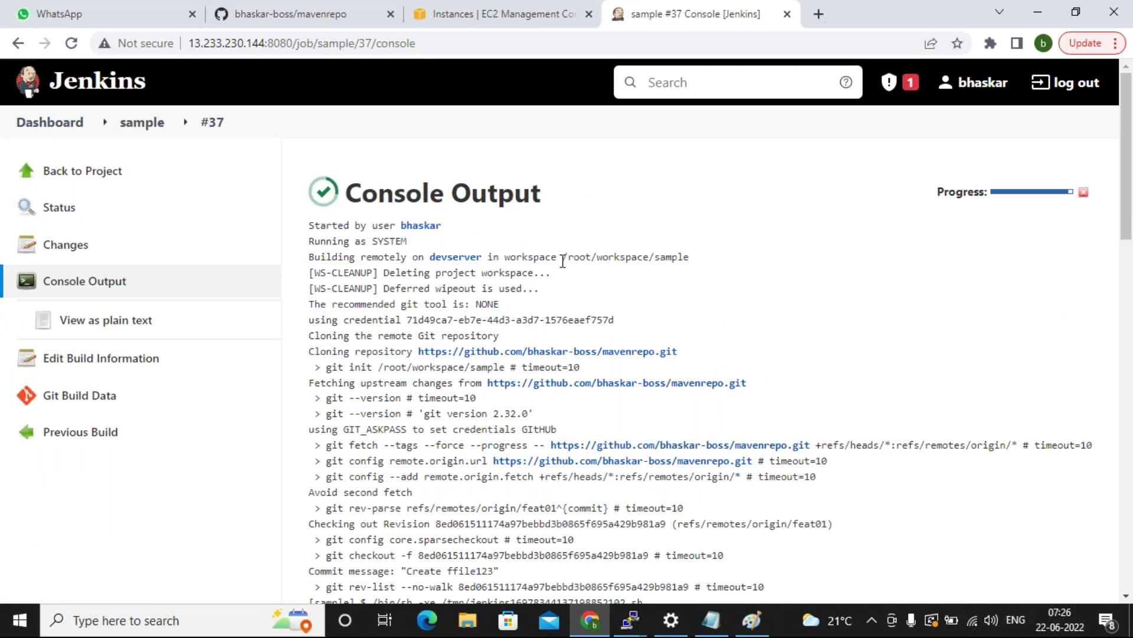
{"action": "left_click_drag", "start_coordinate": [562, 257], "coordinate": [689, 257]}
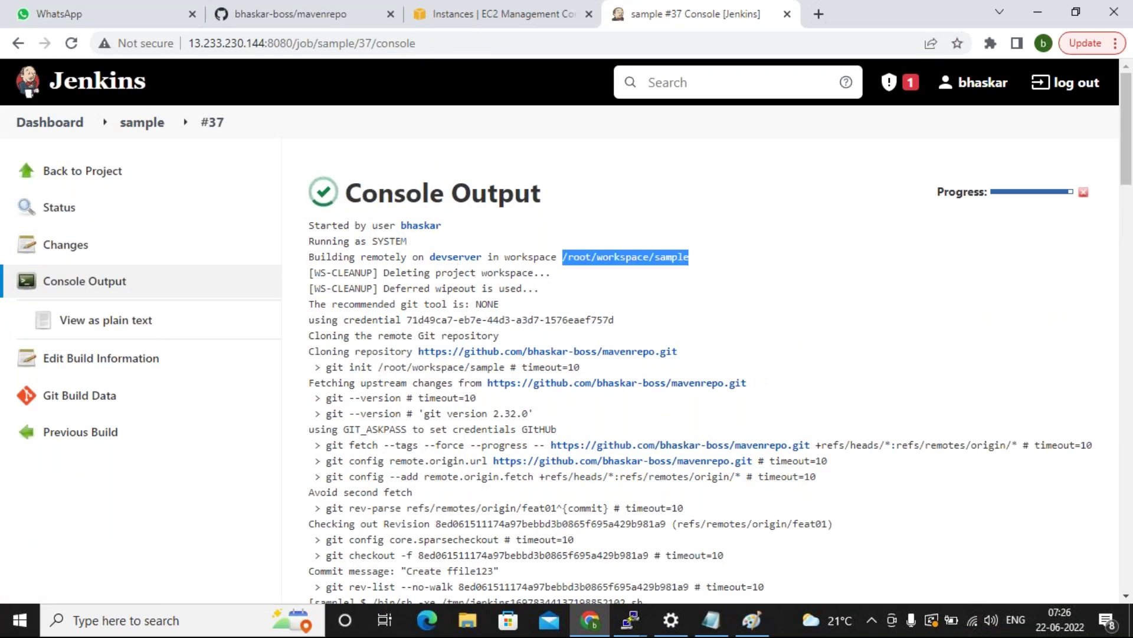
{"action": "left_click", "coordinate": [725, 264]}
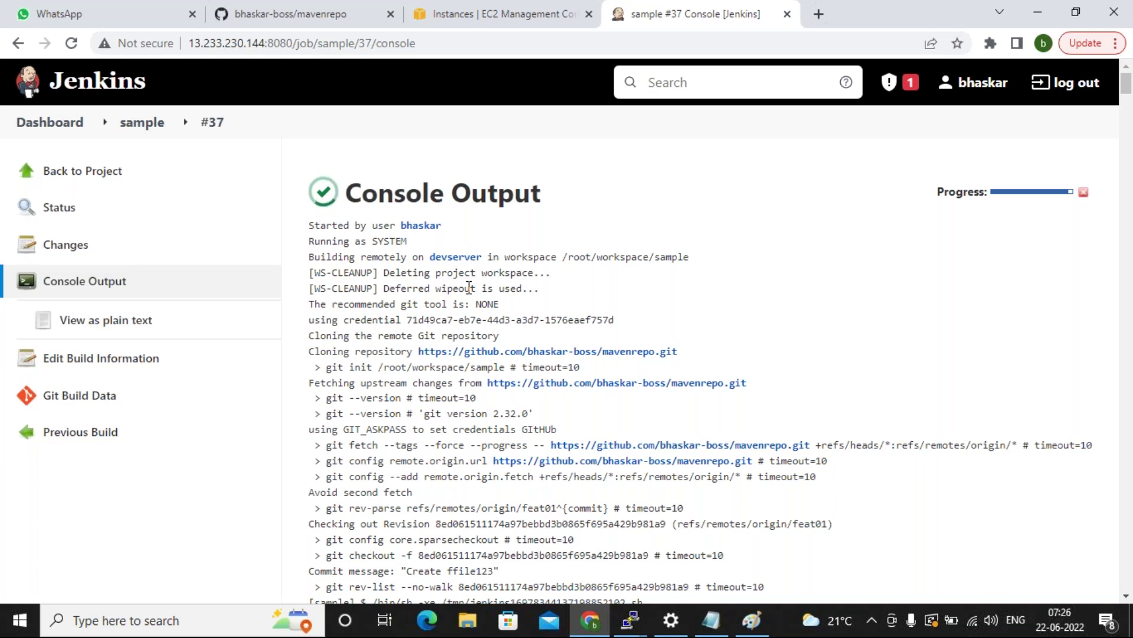
{"action": "left_click", "coordinate": [630, 620]}
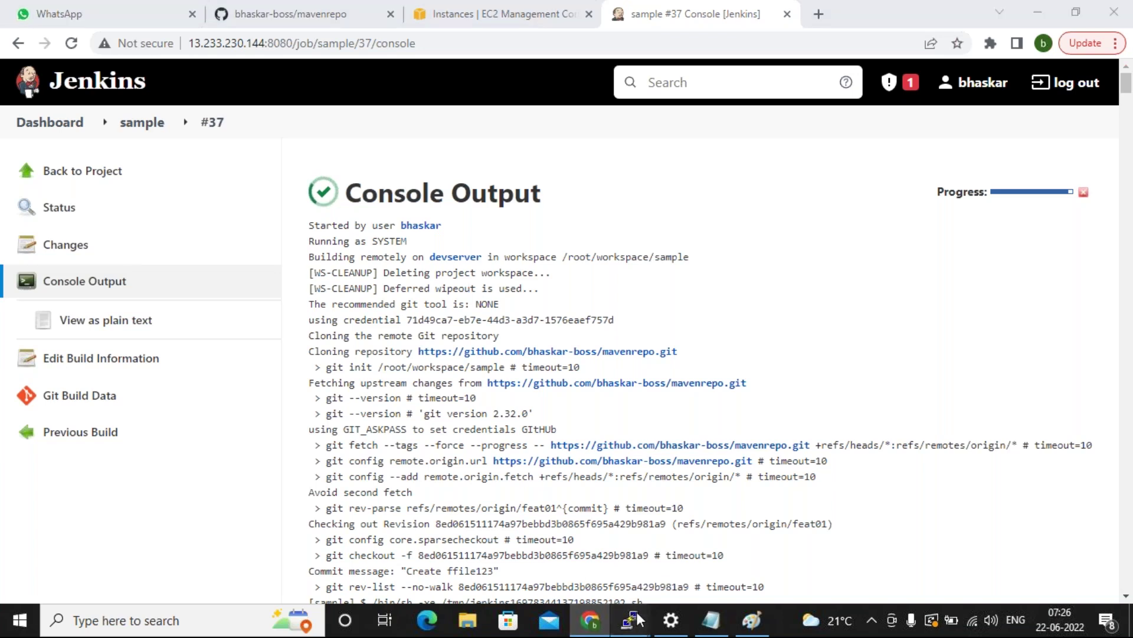
On the slave, cd into /root/workspace/sample and list pom.xml, src, target and WebContent.
{"action": "left_click", "coordinate": [724, 523]}
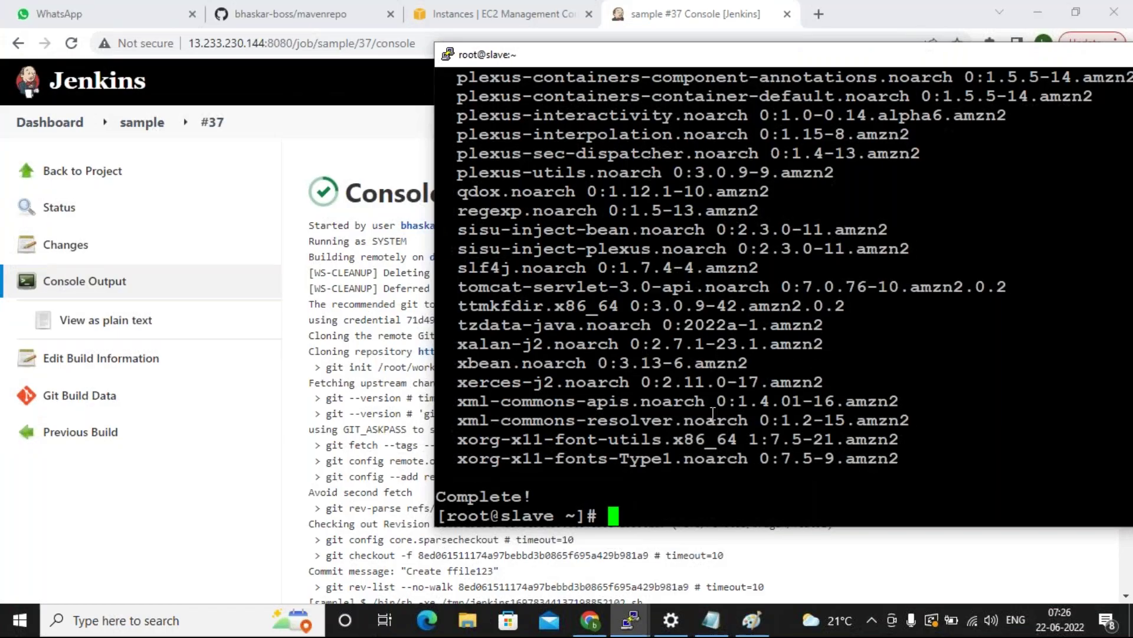
{"action": "type", "text": "cd /v"}
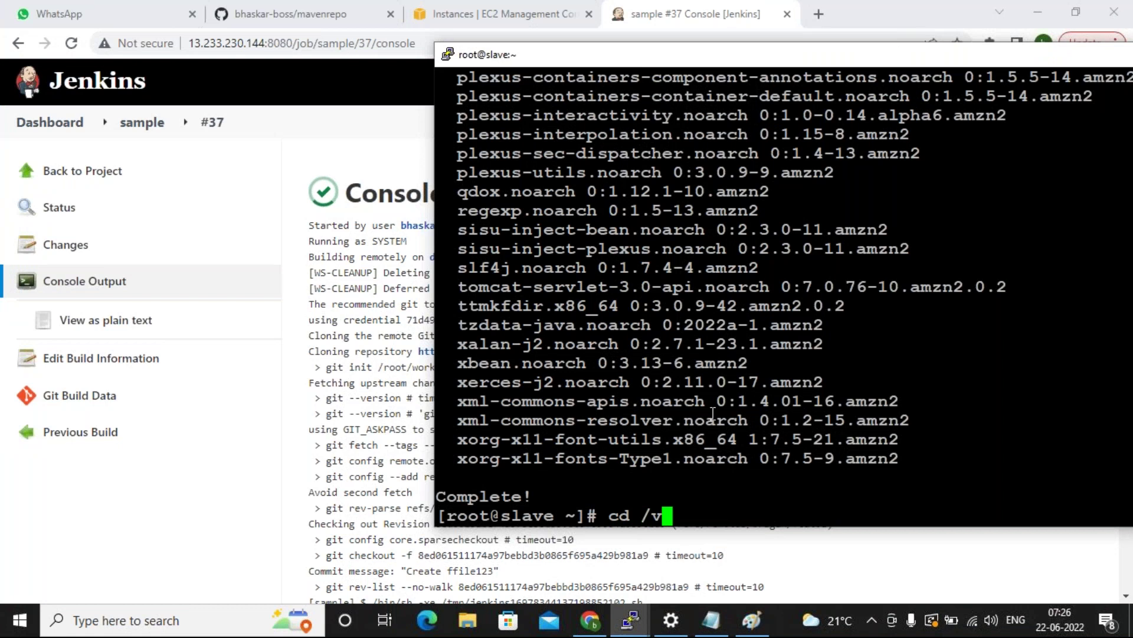
{"action": "type", "text": "ar/li"}
{"action": "key", "text": "BackSpace"}
{"action": "key", "text": "BackSpace"}
{"action": "key", "text": "BackSpace"}
{"action": "key", "text": "BackSpace"}
{"action": "key", "text": "BackSpace"}
{"action": "key", "text": "BackSpace"}
{"action": "type", "text": "root/"}
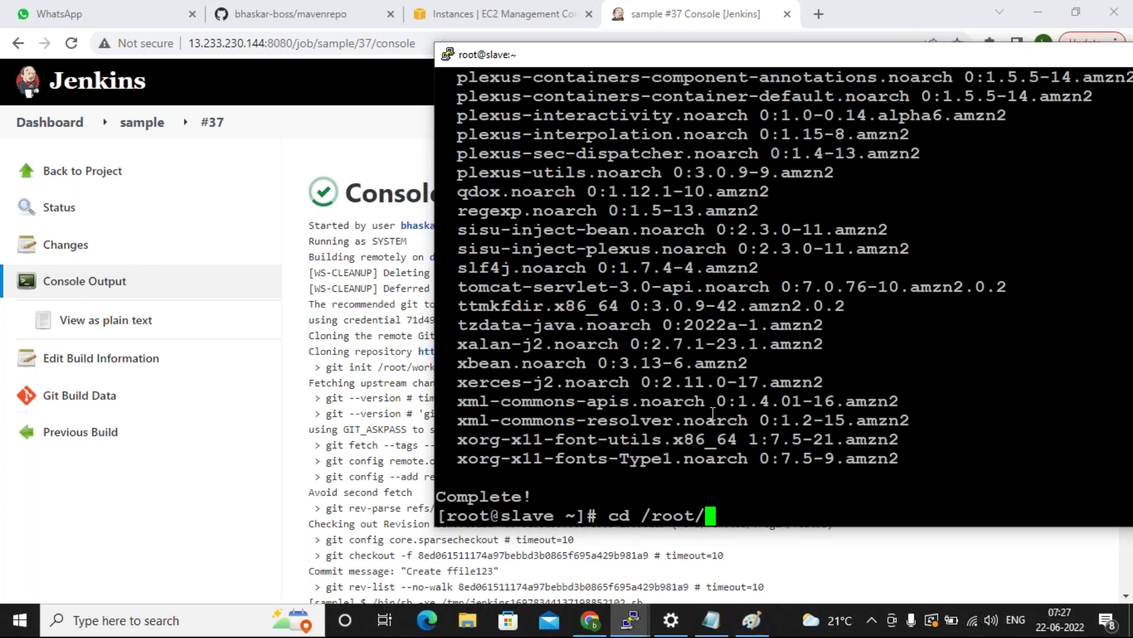
{"action": "type", "text": "wor"}
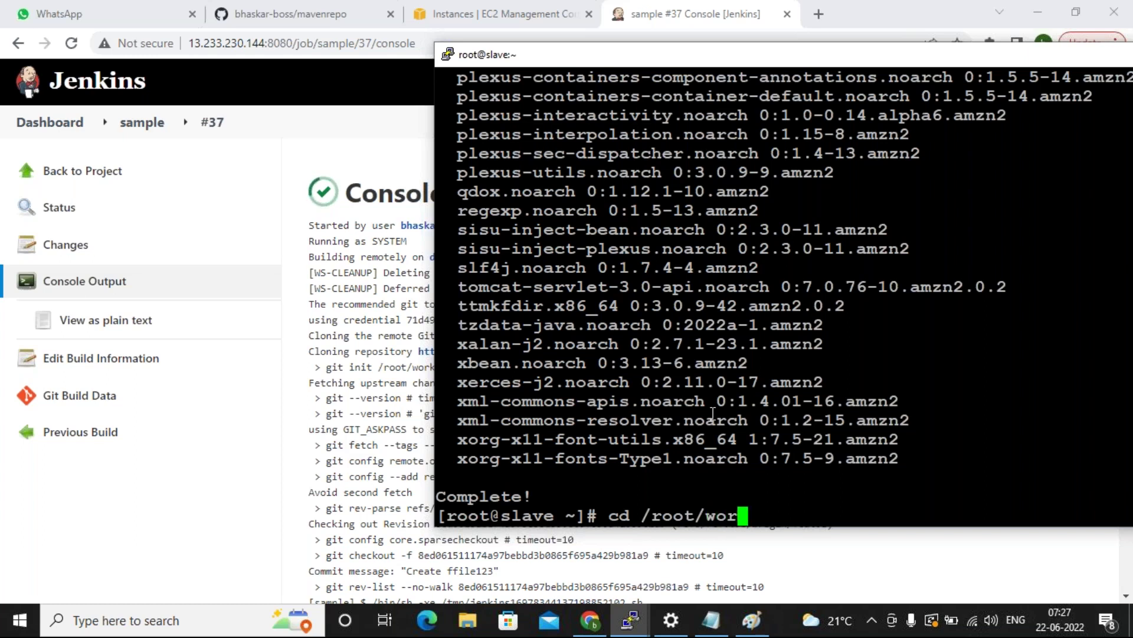
{"action": "key", "text": "Tab"}
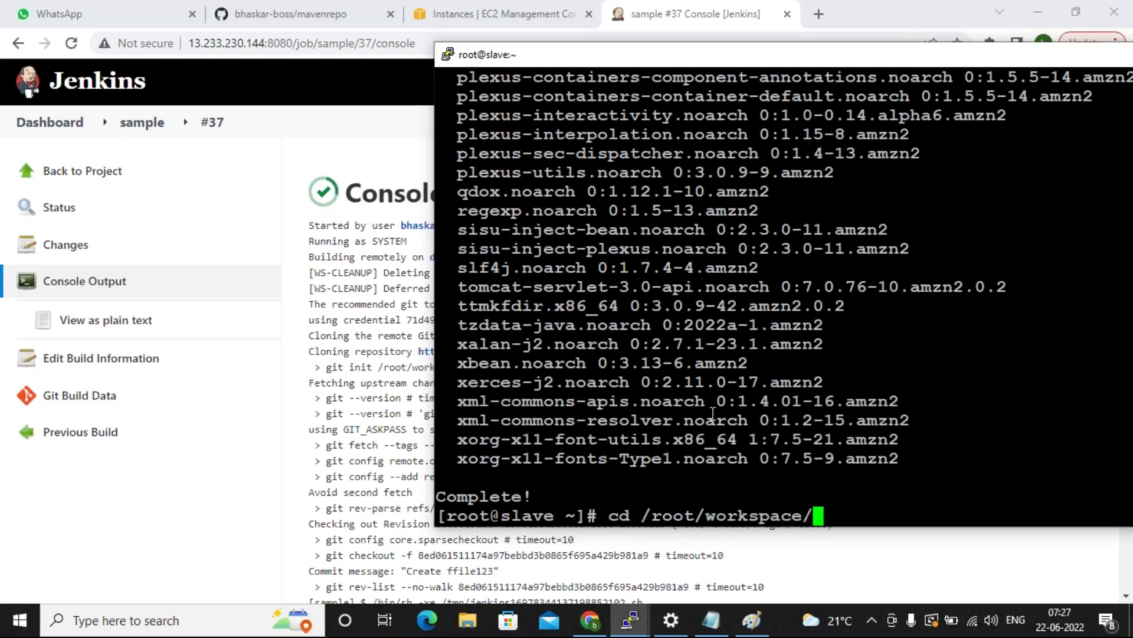
{"action": "type", "text": "sample"}
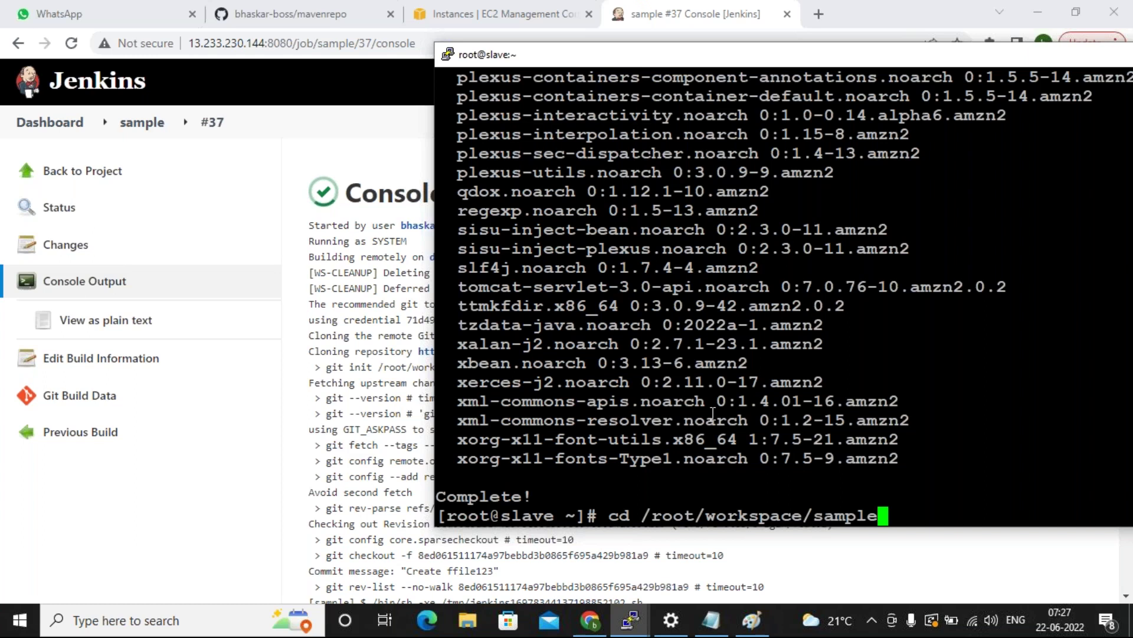
{"action": "key", "text": "Return"}
{"action": "type", "text": "ls"}
{"action": "key", "text": "Return"}
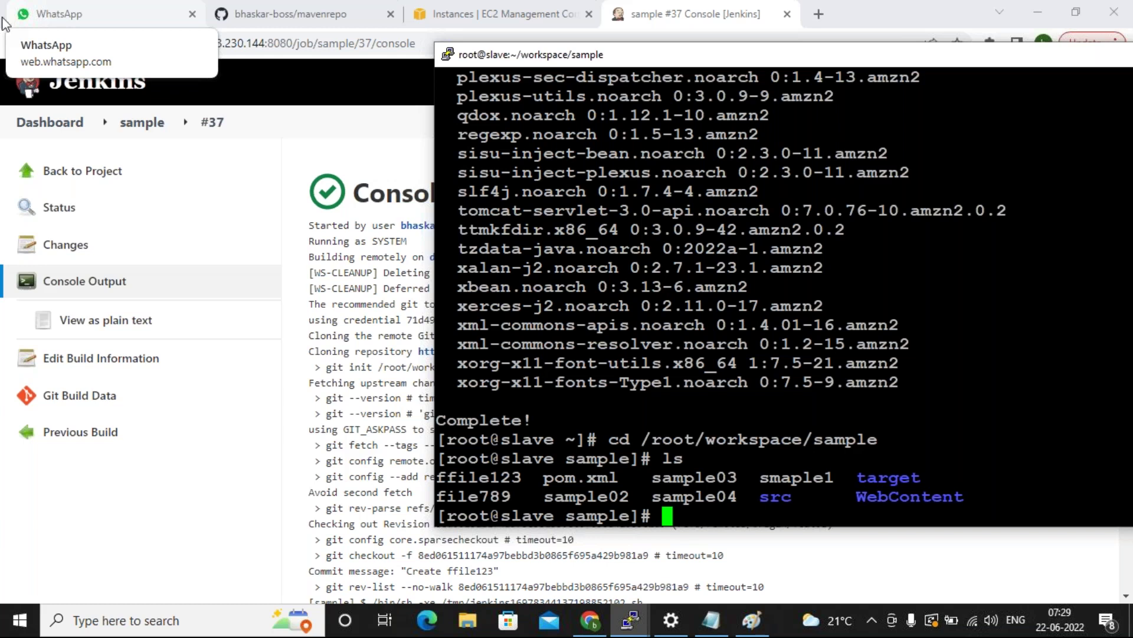
{"action": "left_click", "coordinate": [892, 23]}
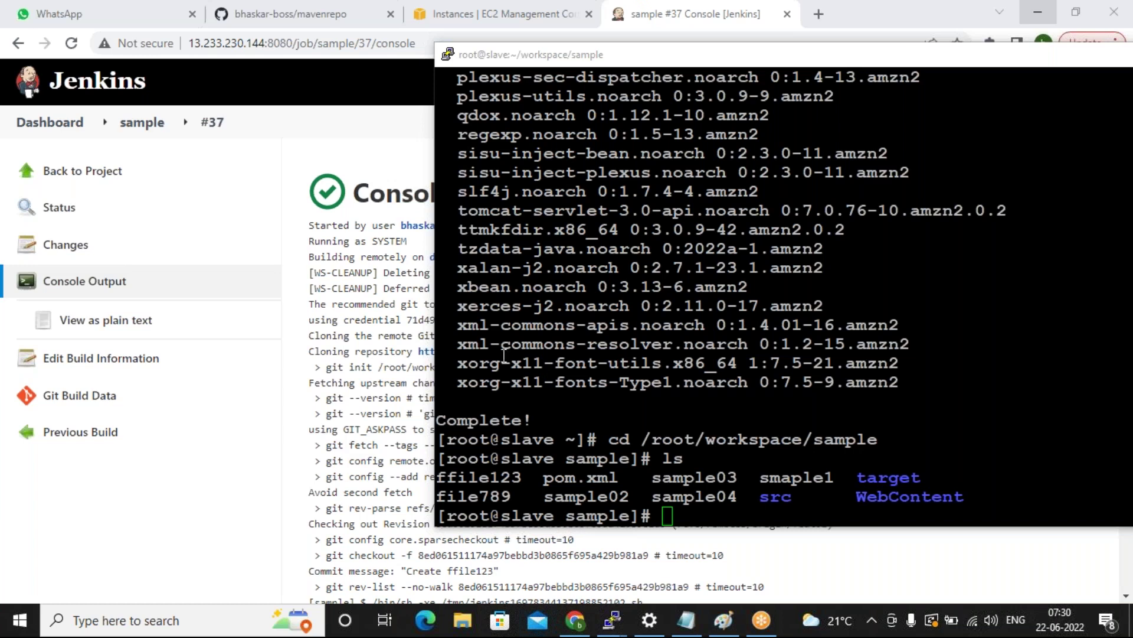
Close PuTTY and reopen the sample job's configuration at its devserver Label Expression.
{"action": "left_click", "coordinate": [355, 319]}
{"action": "left_click", "coordinate": [142, 123]}
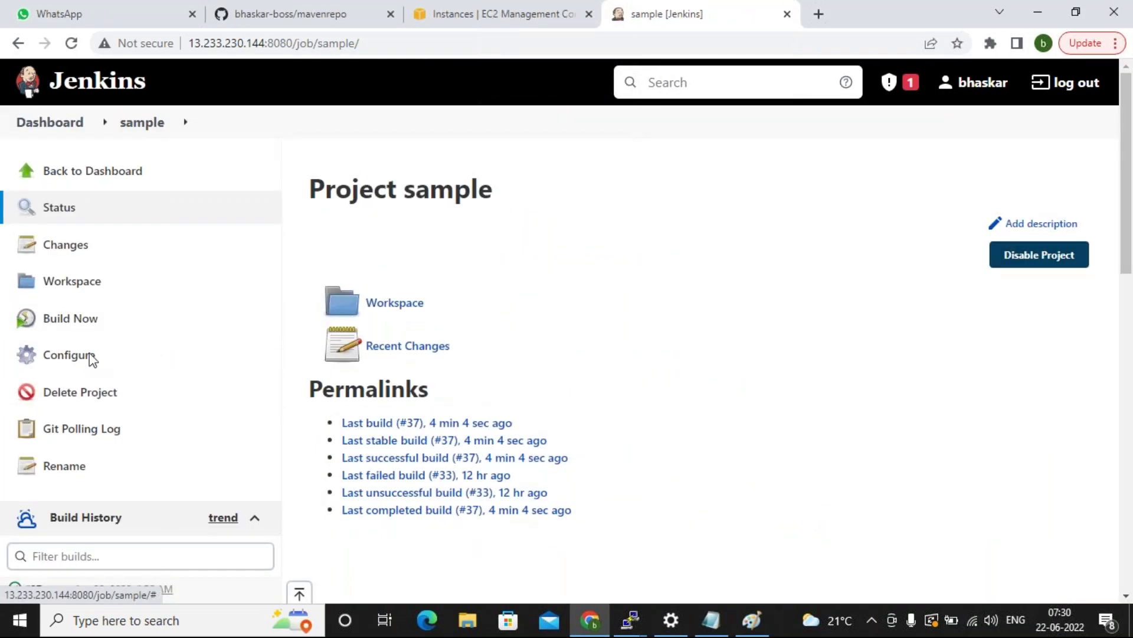
{"action": "left_click", "coordinate": [77, 354]}
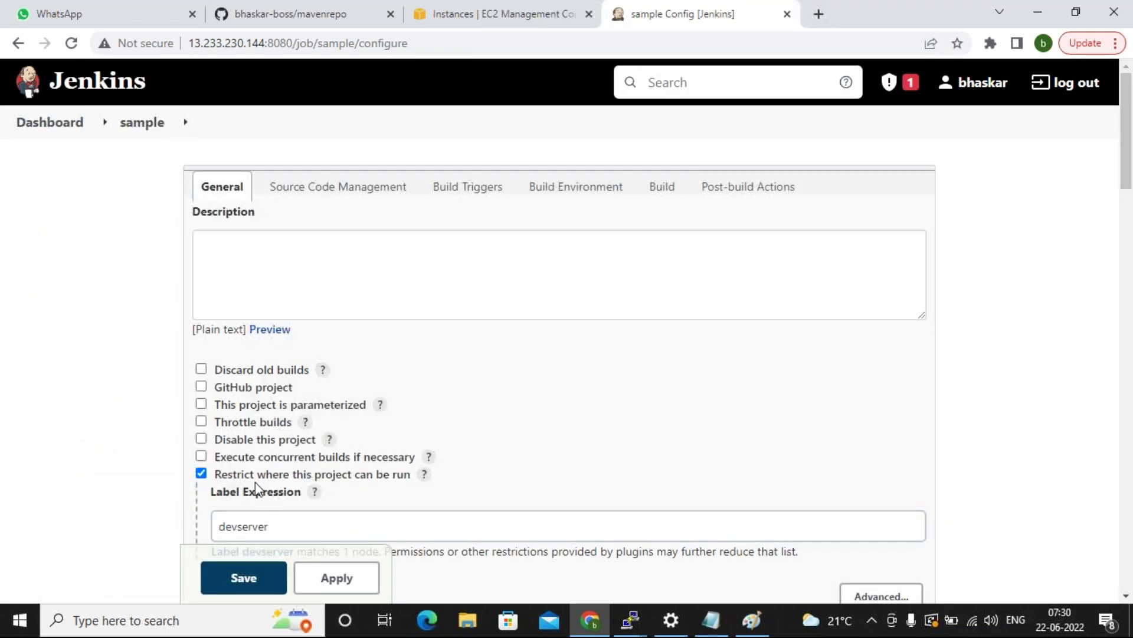
{"action": "scroll", "coordinate": [255, 489], "scroll_direction": "down", "scroll_amount": 1}
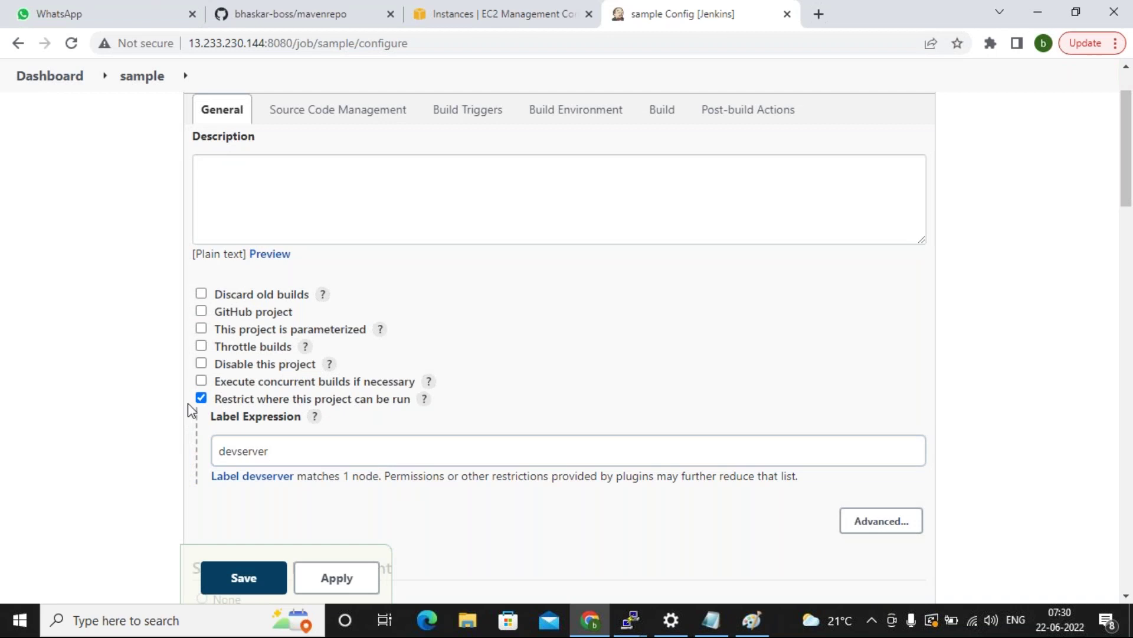